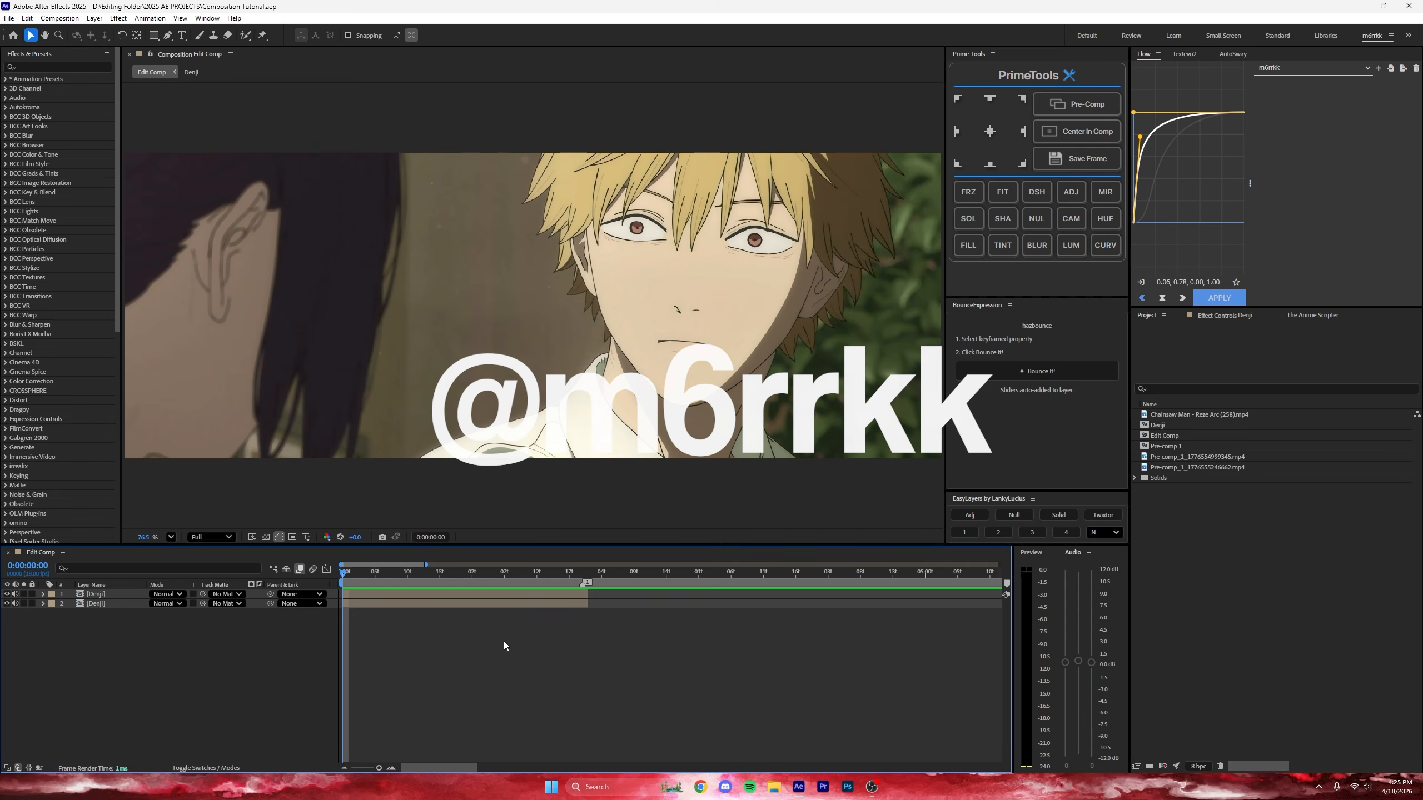
Step: Preview the cut-out Denji layer on its own by temporarily hiding the full-footage layer beneath it
key(equal)
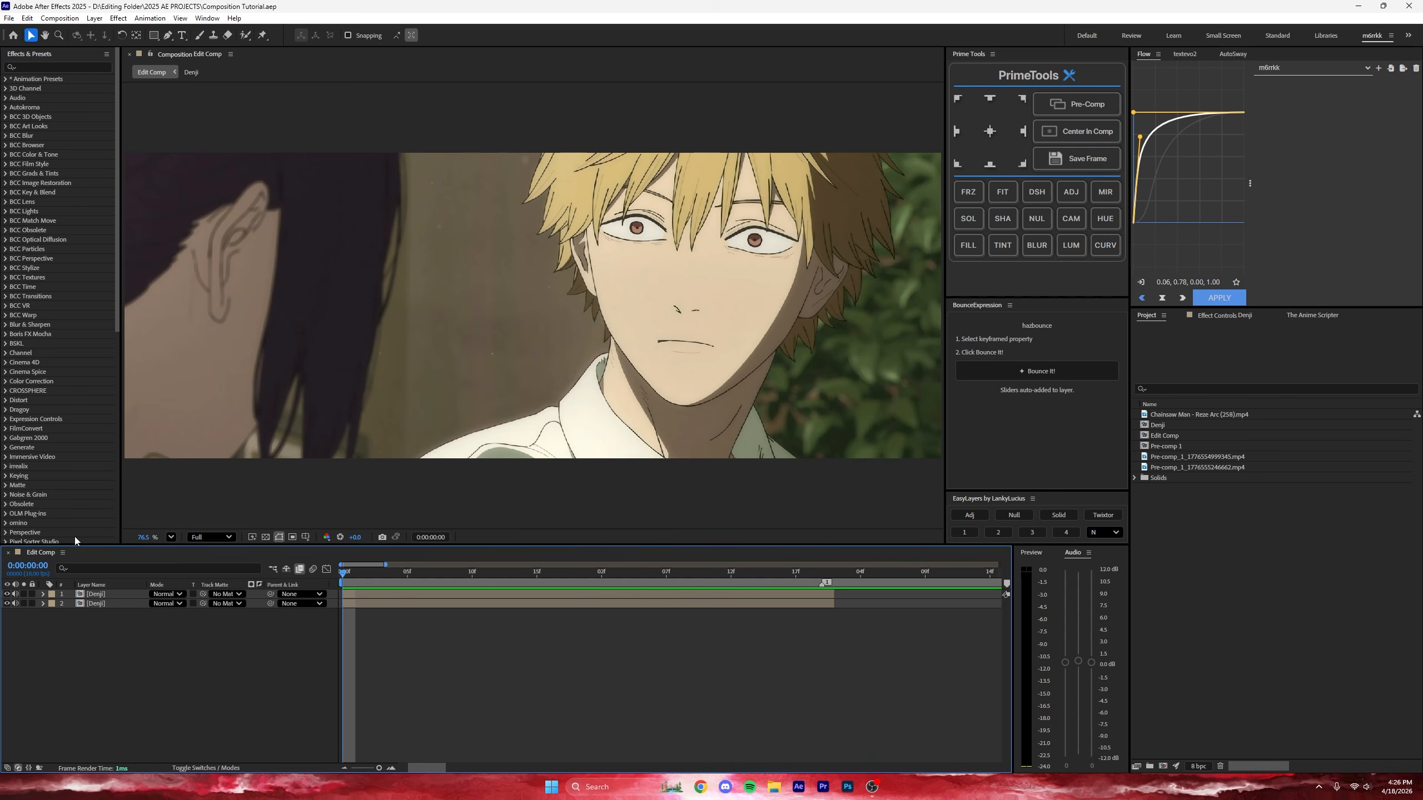
click(7, 603)
key(space)
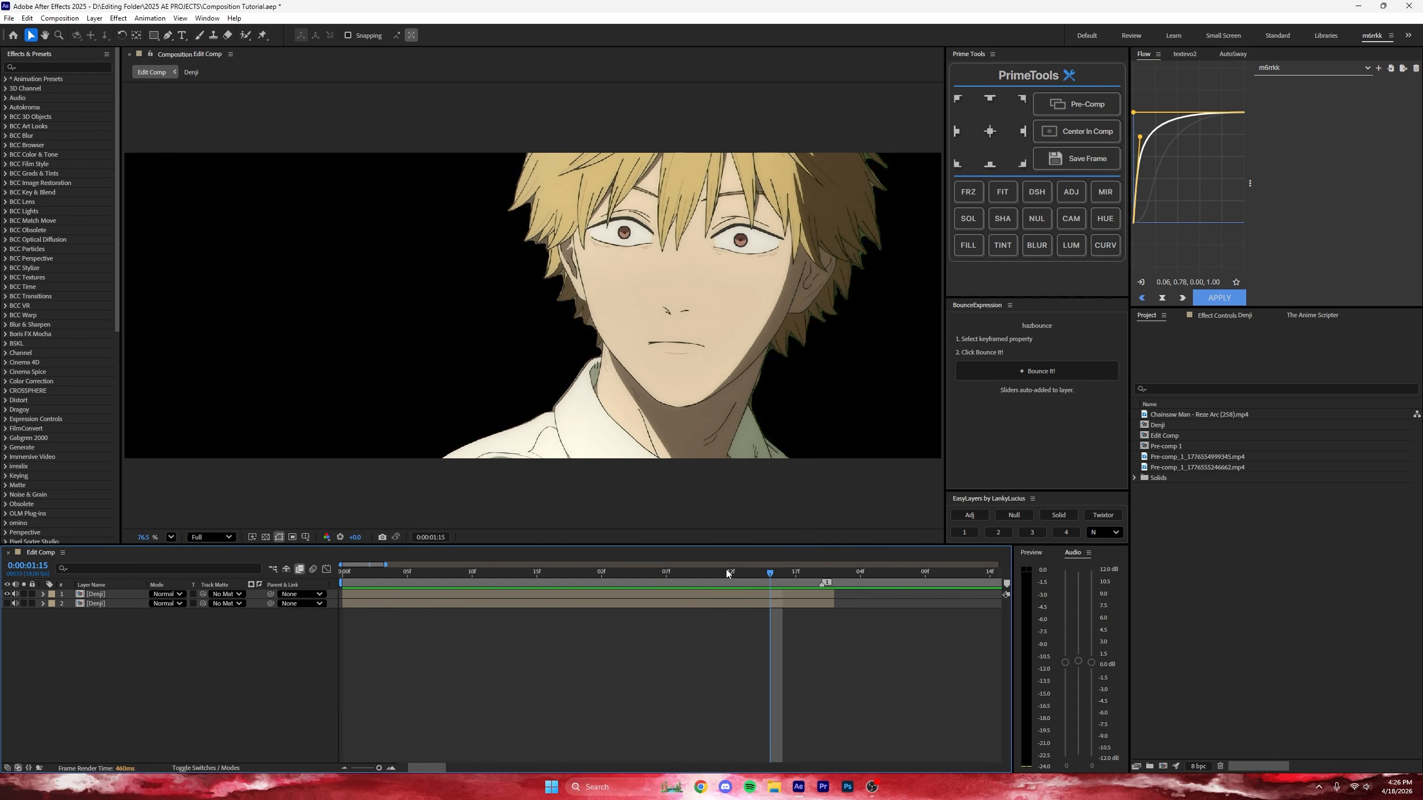
click(6, 603)
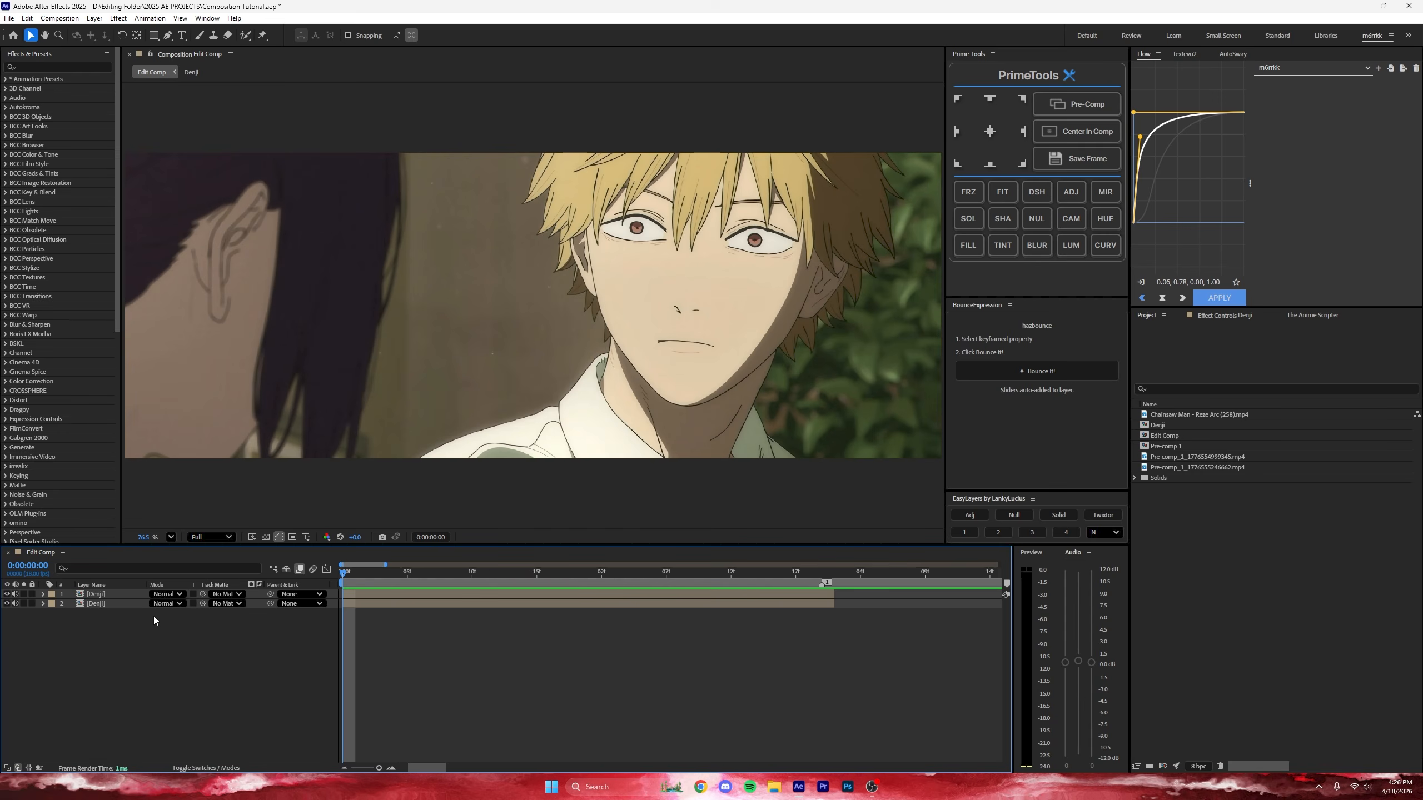
Step: Hide the cut-out Denji layer and duplicate the full-footage layer beneath it
click(7, 594)
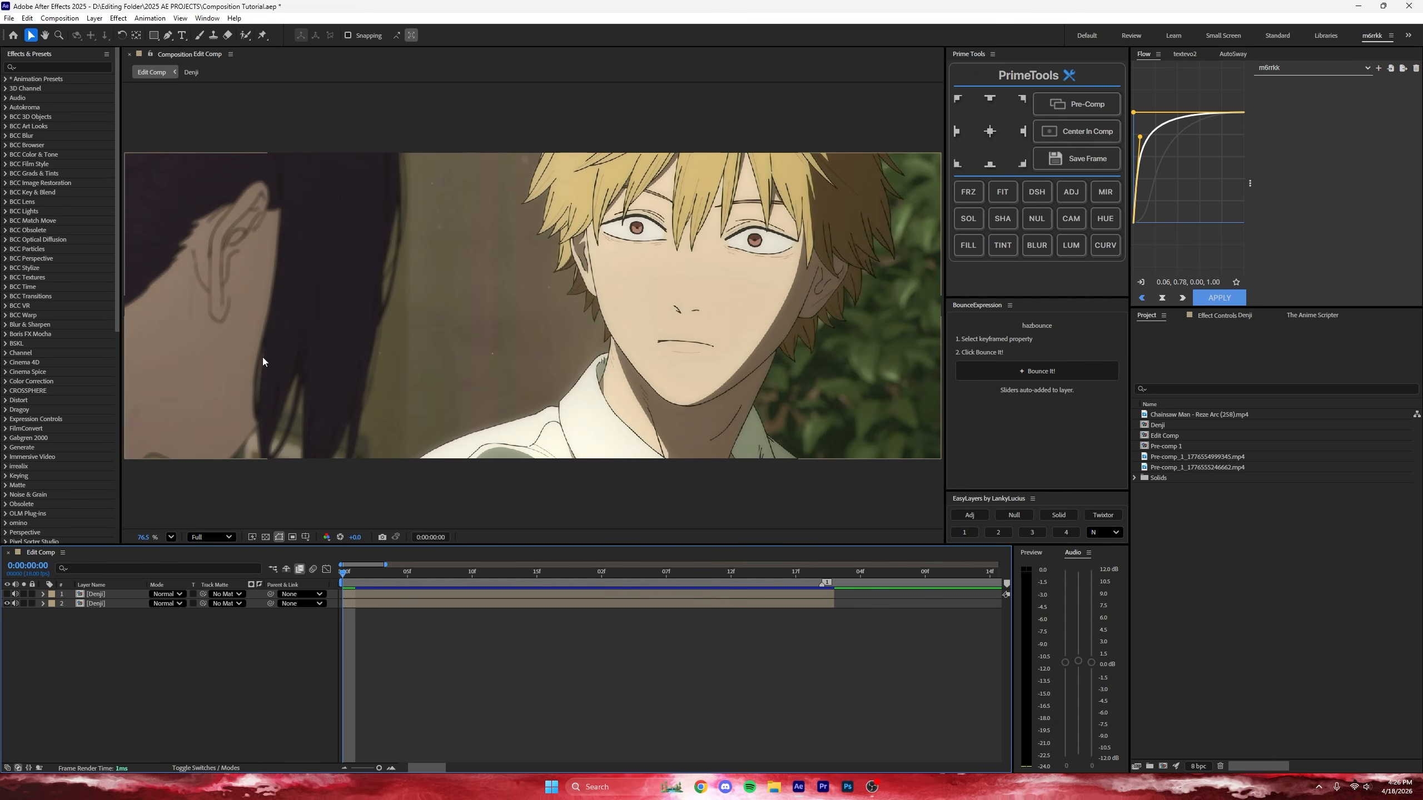
click(405, 603)
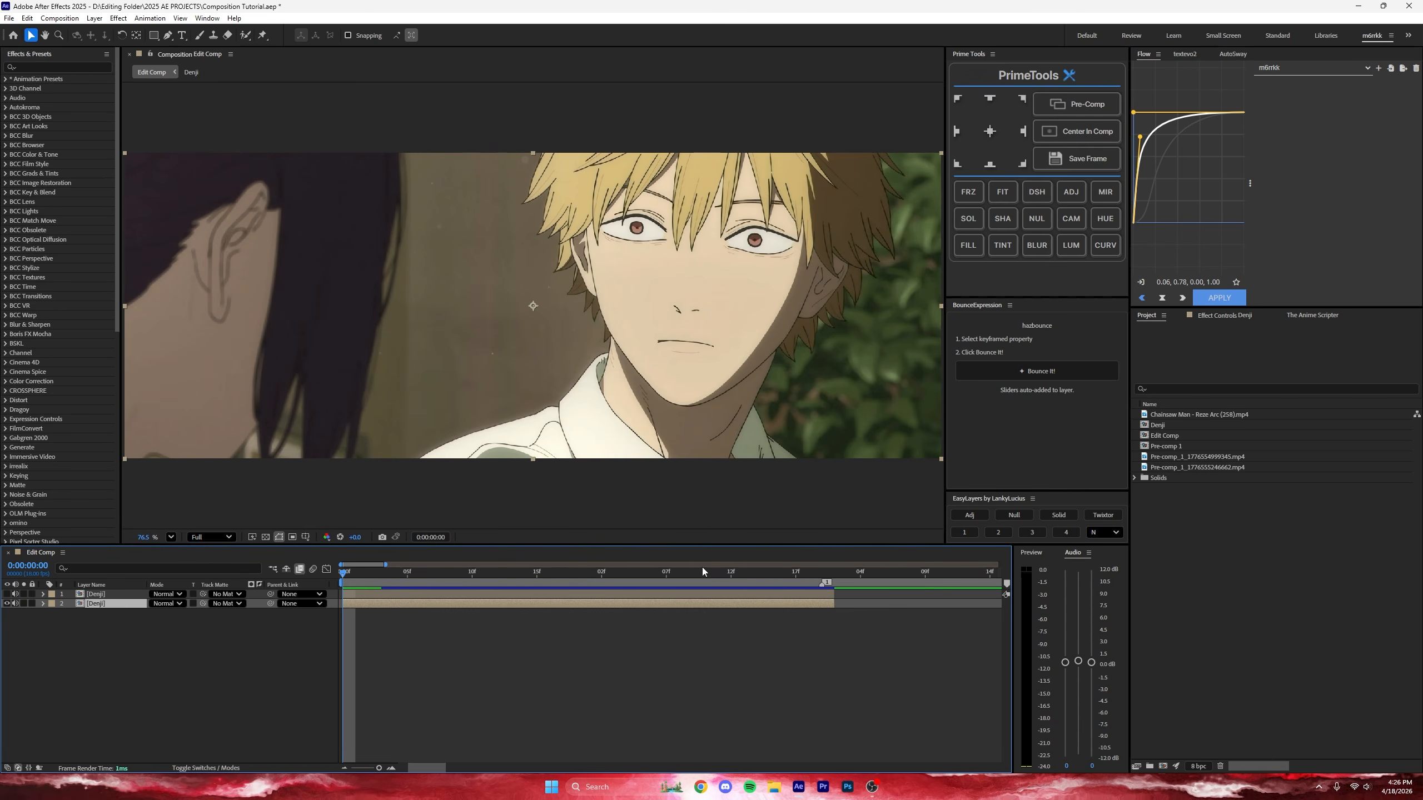
key(ctrl+d)
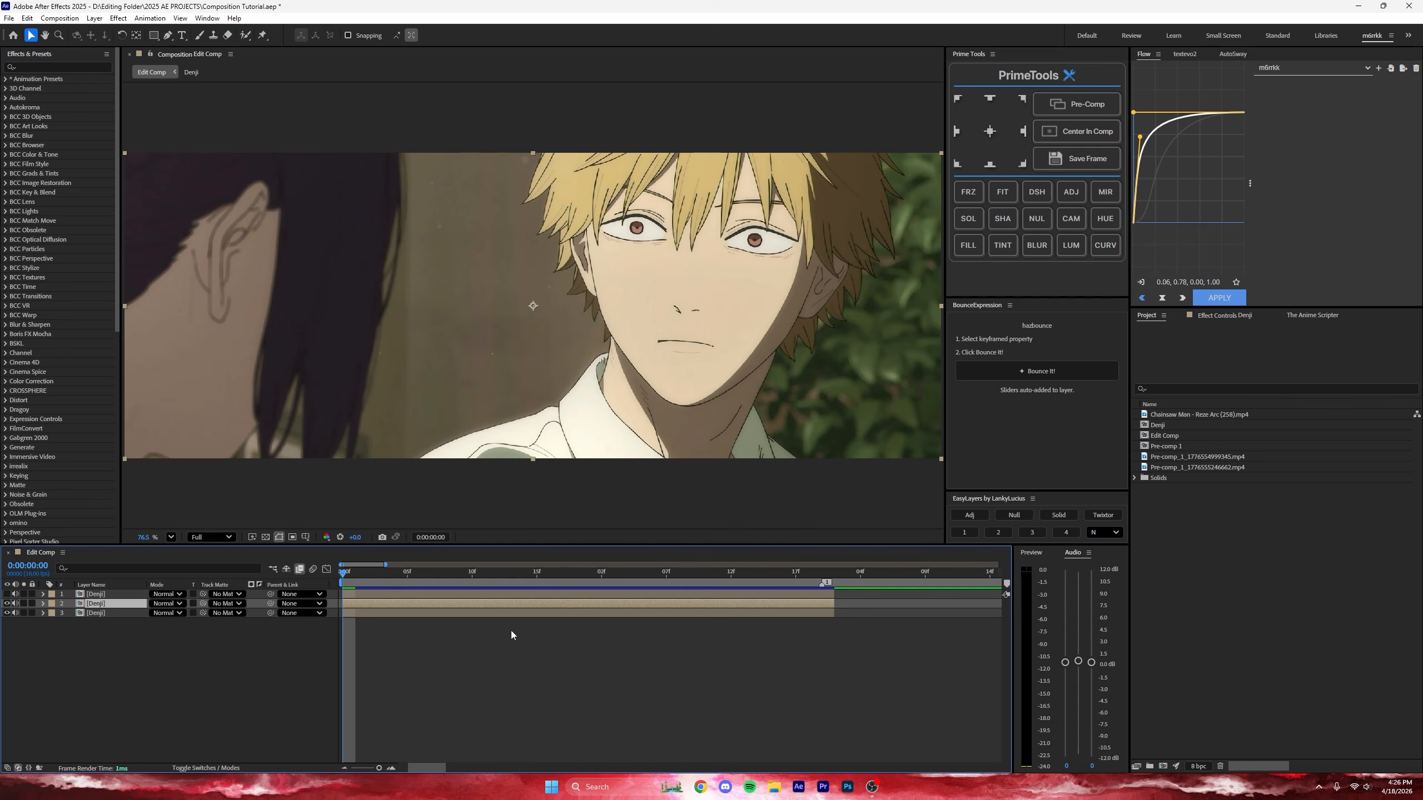
Step: Rename the upper full-footage duplicate, layer 2, as Reze
click(381, 614)
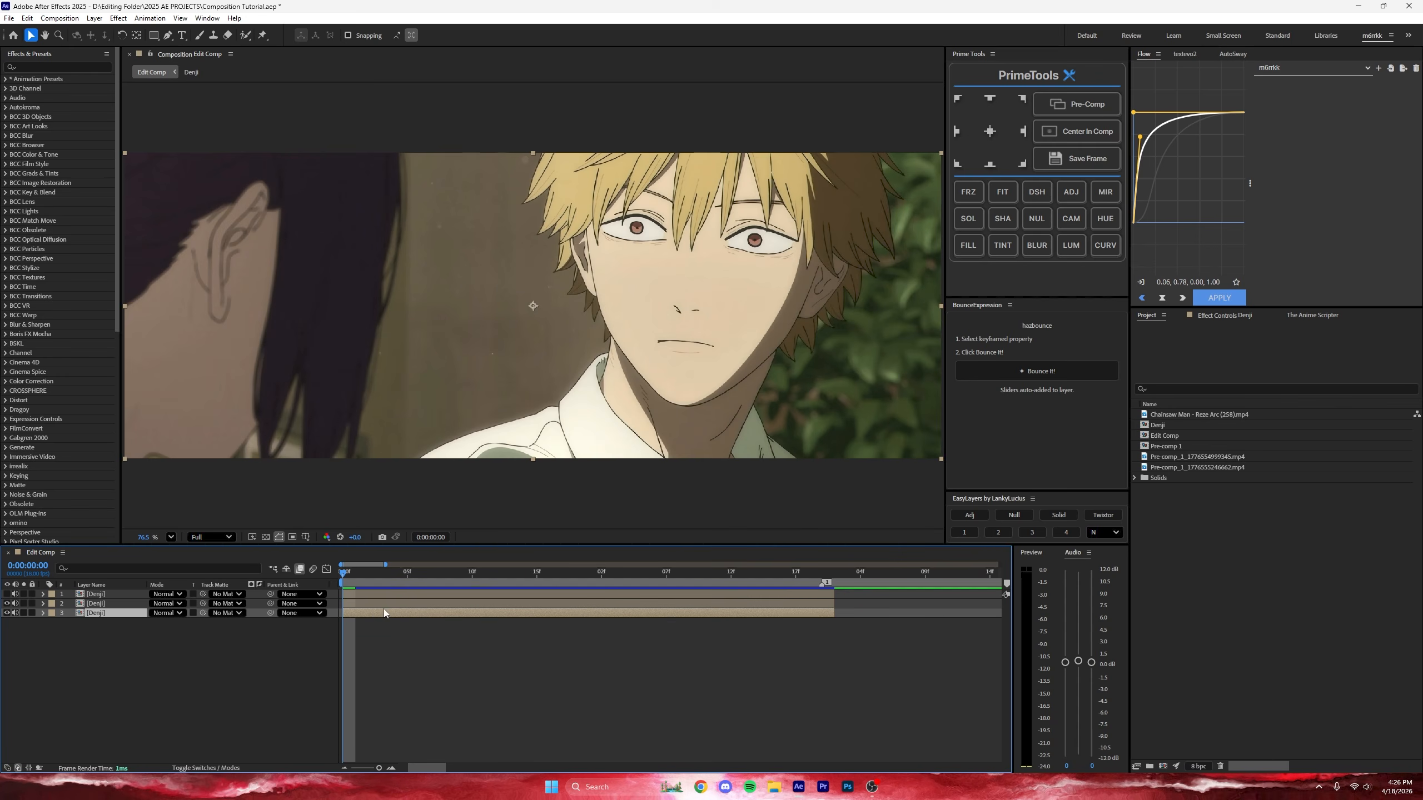
click(376, 602)
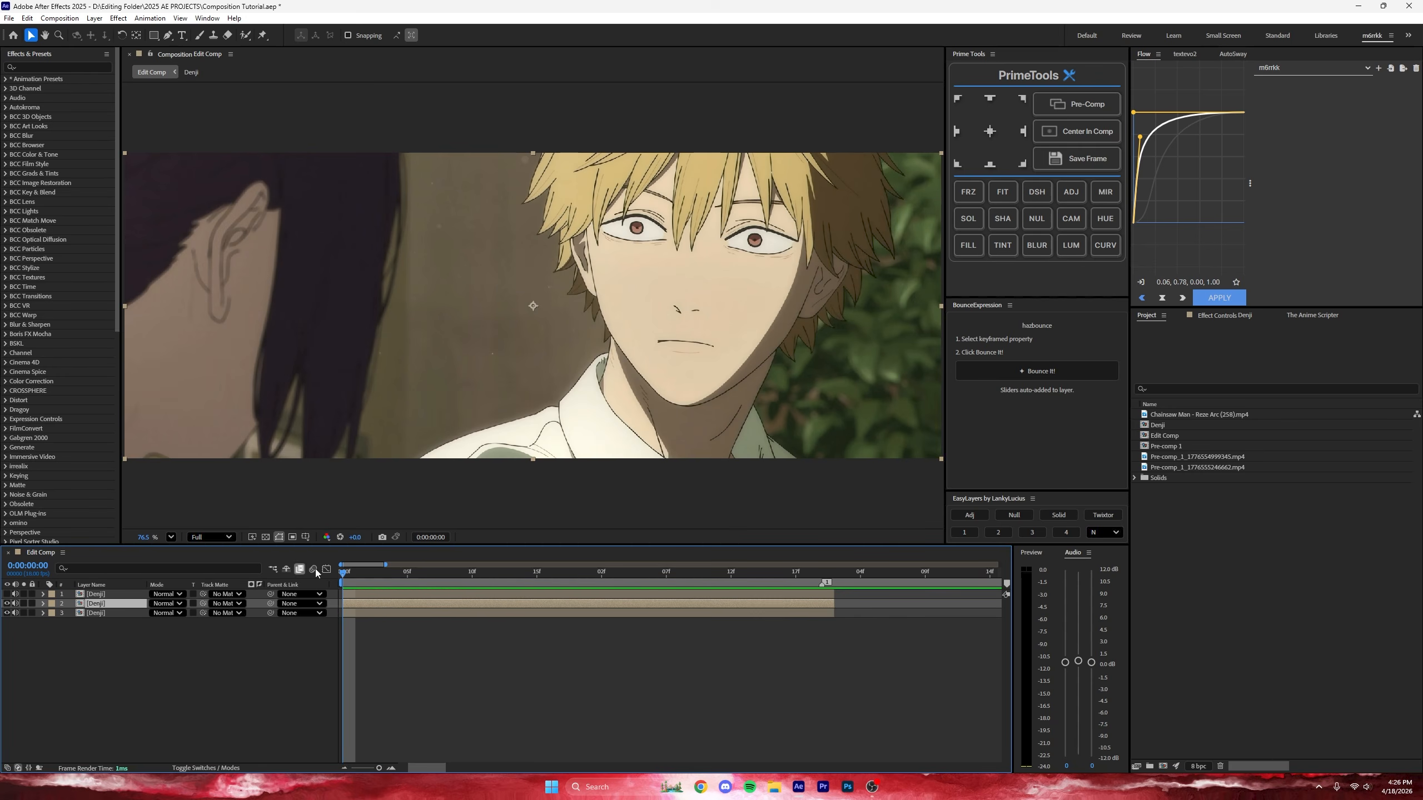
key(Return)
text(Reze)
key(Return)
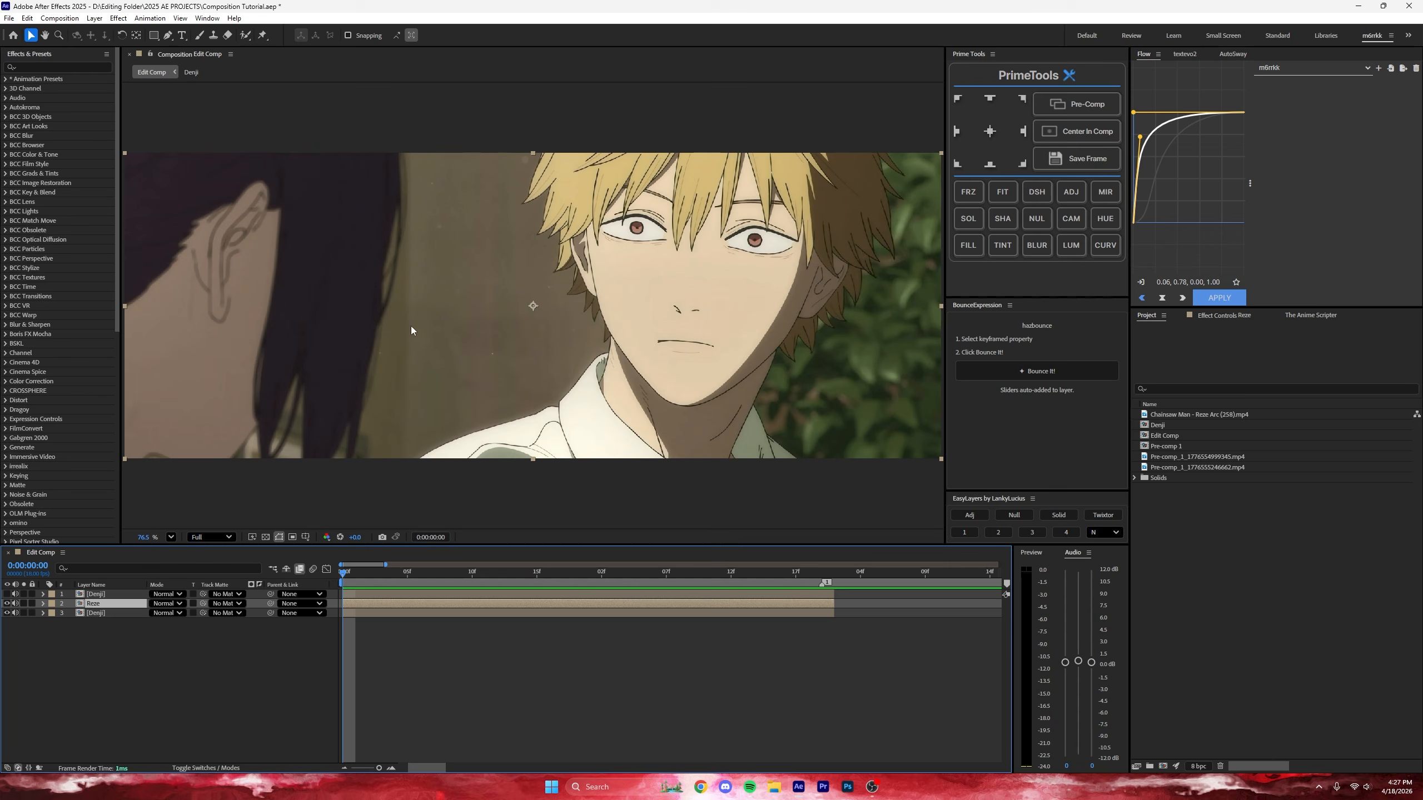
click(456, 656)
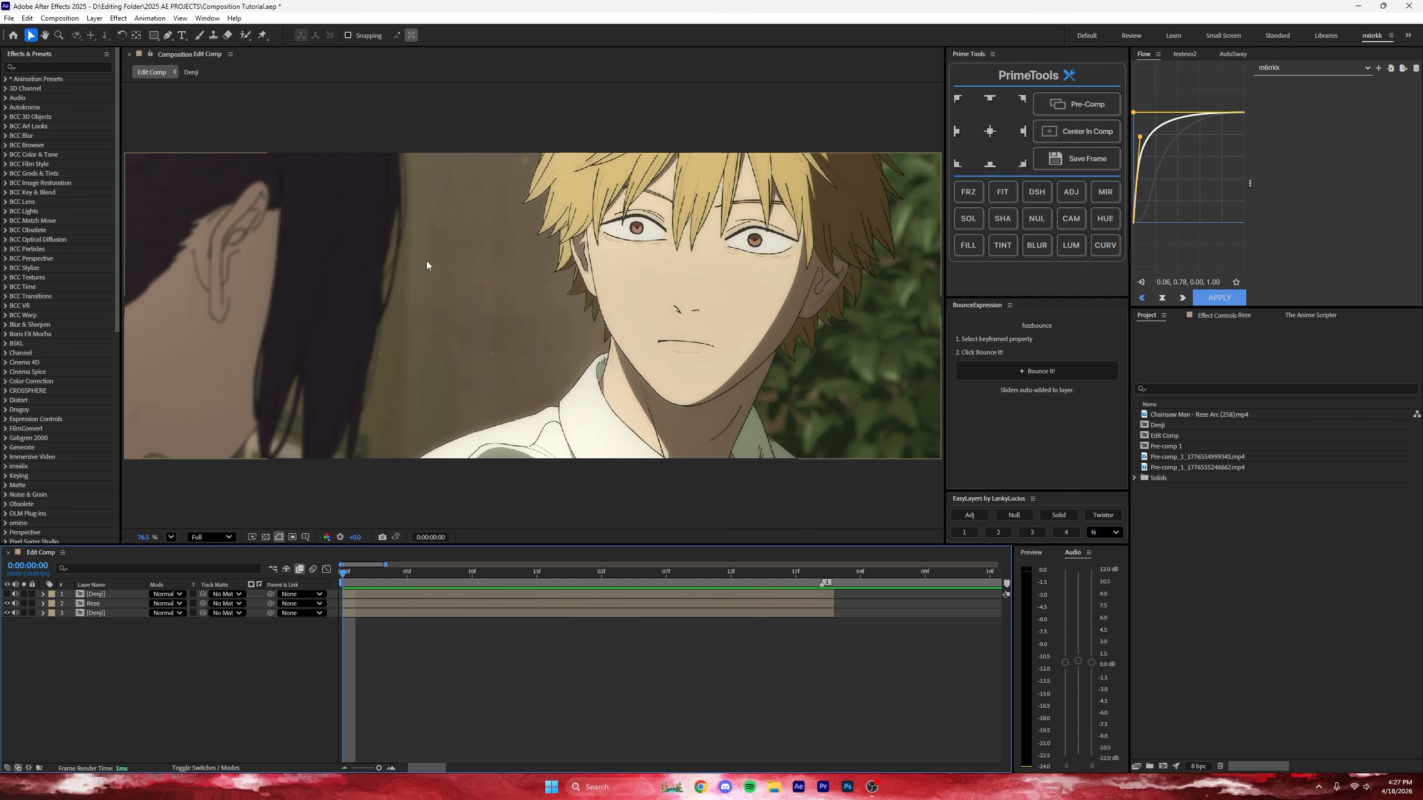
Step: Apply a Curves effect to the Reze layer and bend the RGB curve upward to brighten the footage
click(394, 604)
key(ctrl+space)
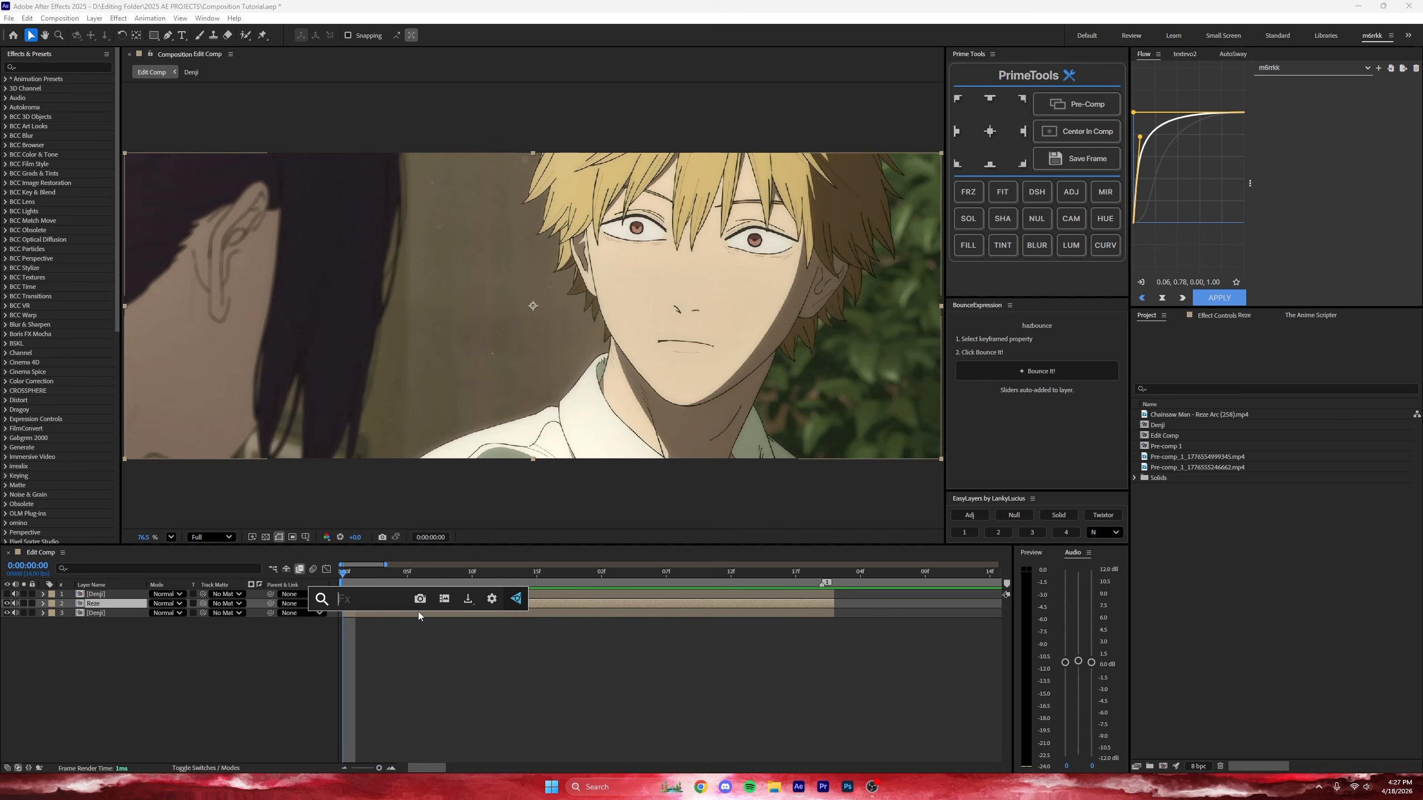
text(curves)
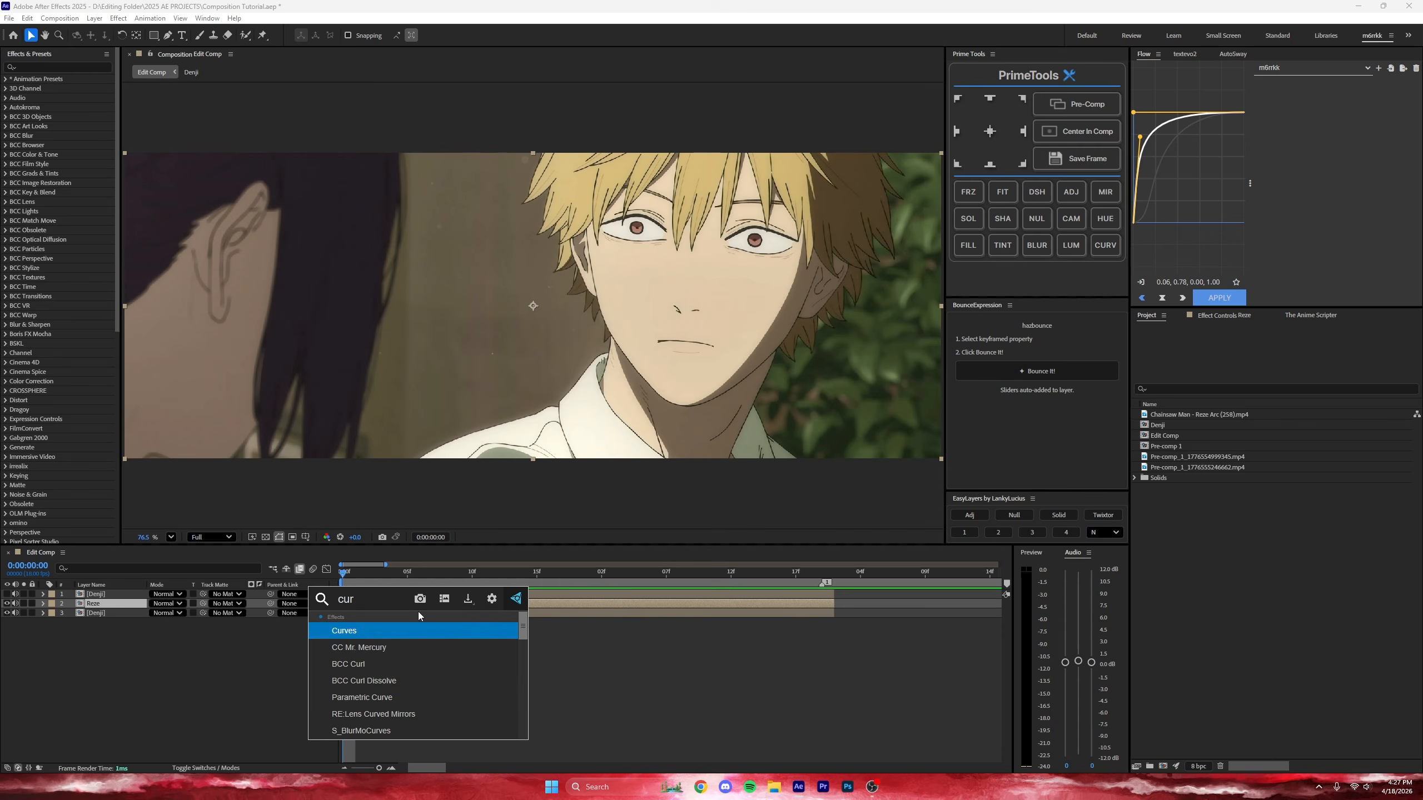
key(Return)
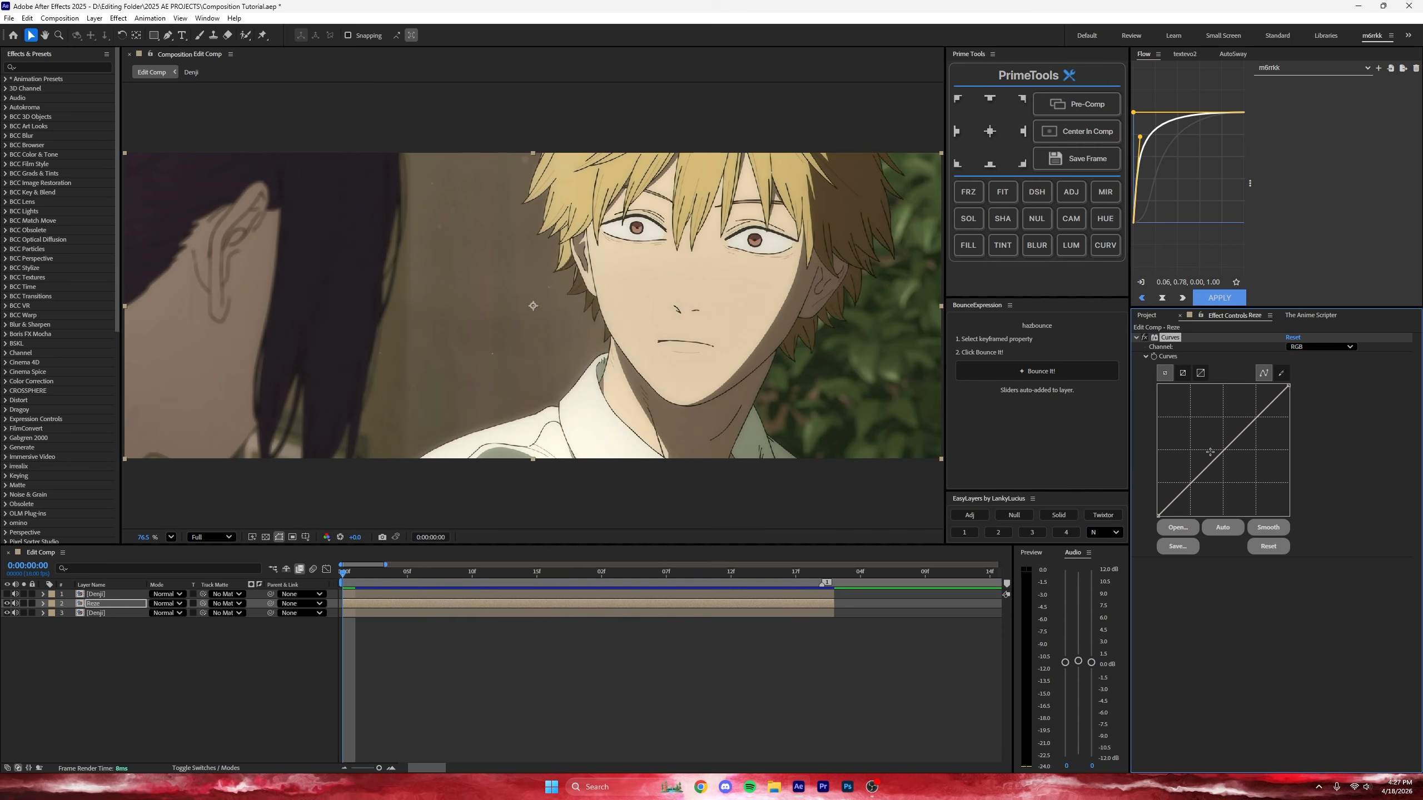
drag(1209, 452, 1198, 446)
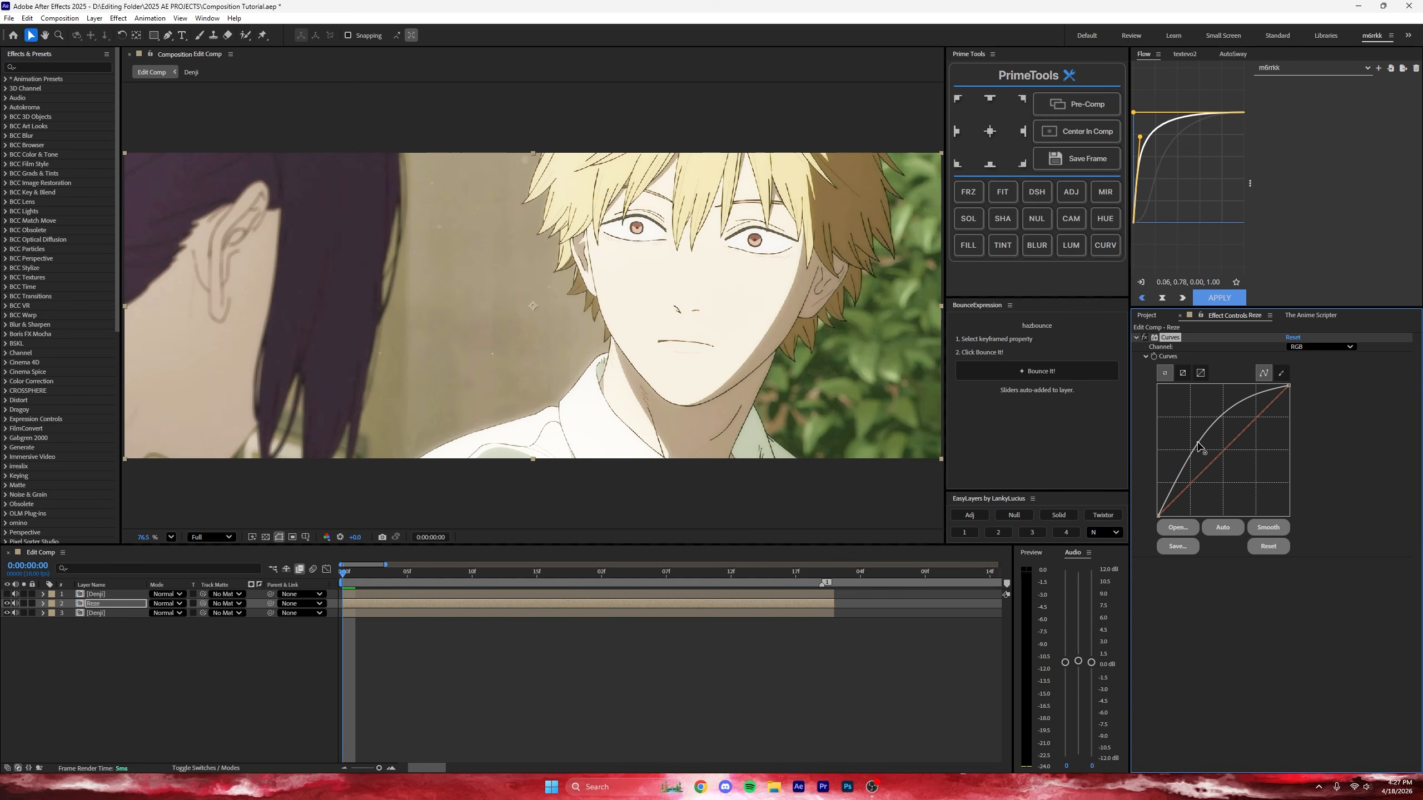
Step: Add a Sharpen effect to the Reze layer with a Sharpen Amount of 30, and save the project
key(ctrl+space)
text(sharp)
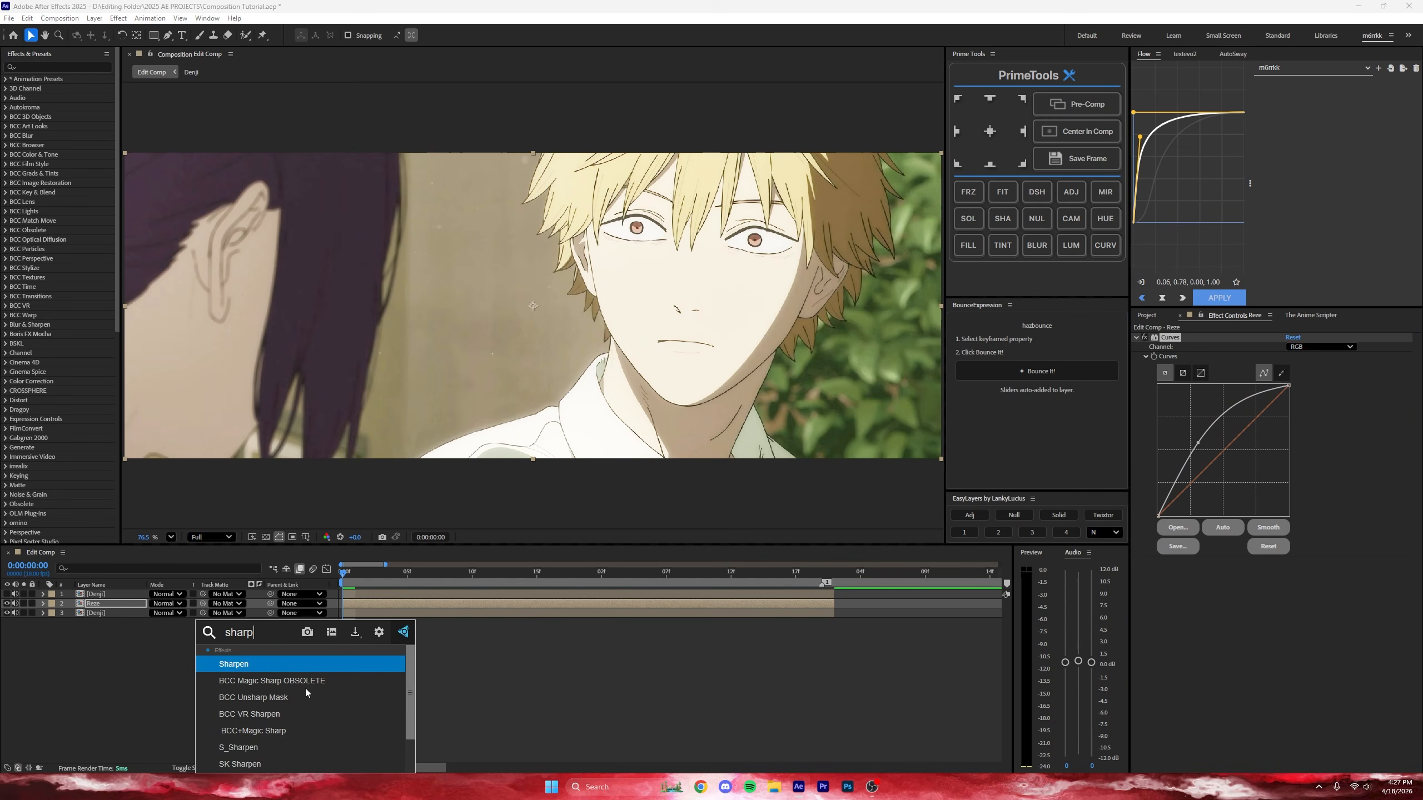
key(Return)
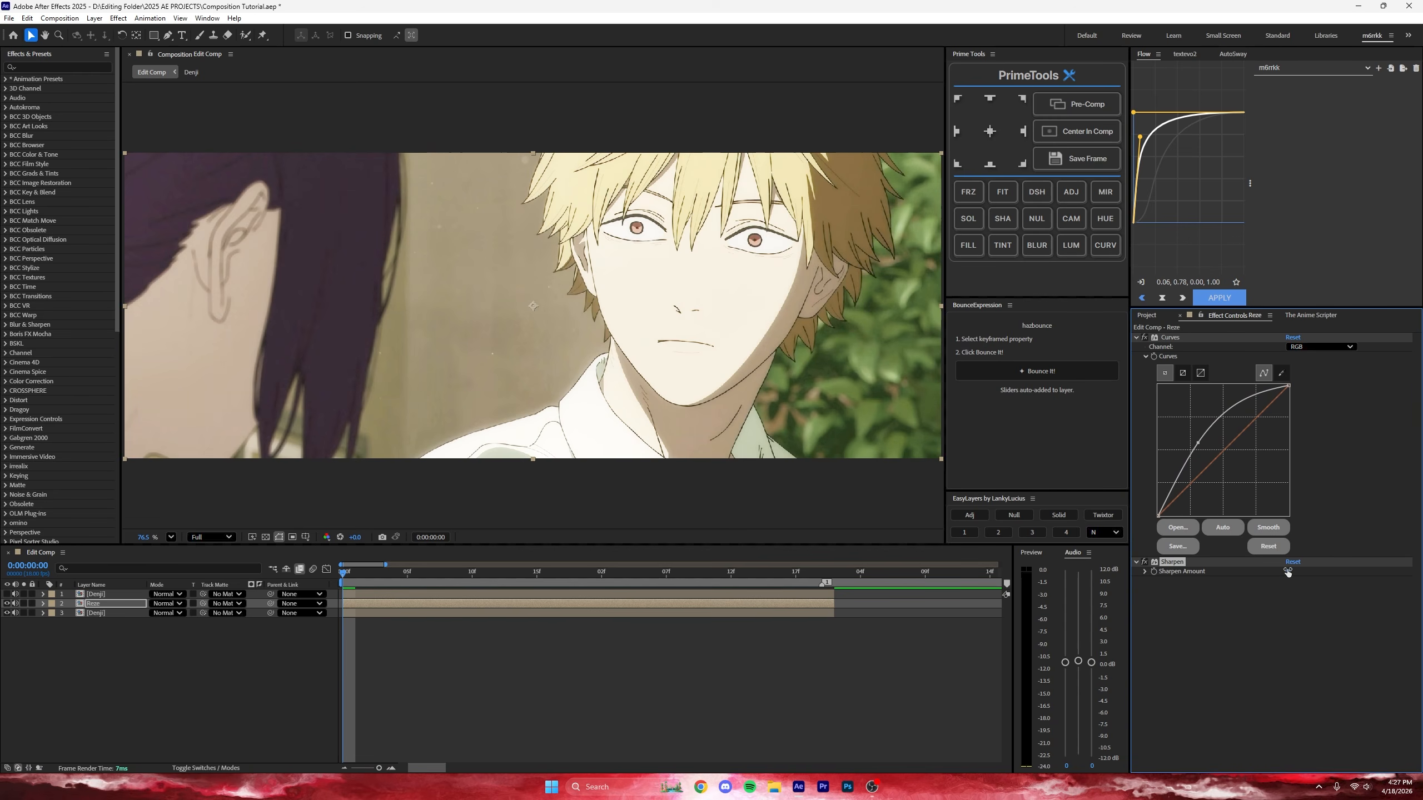
drag(1287, 572, 1308, 572)
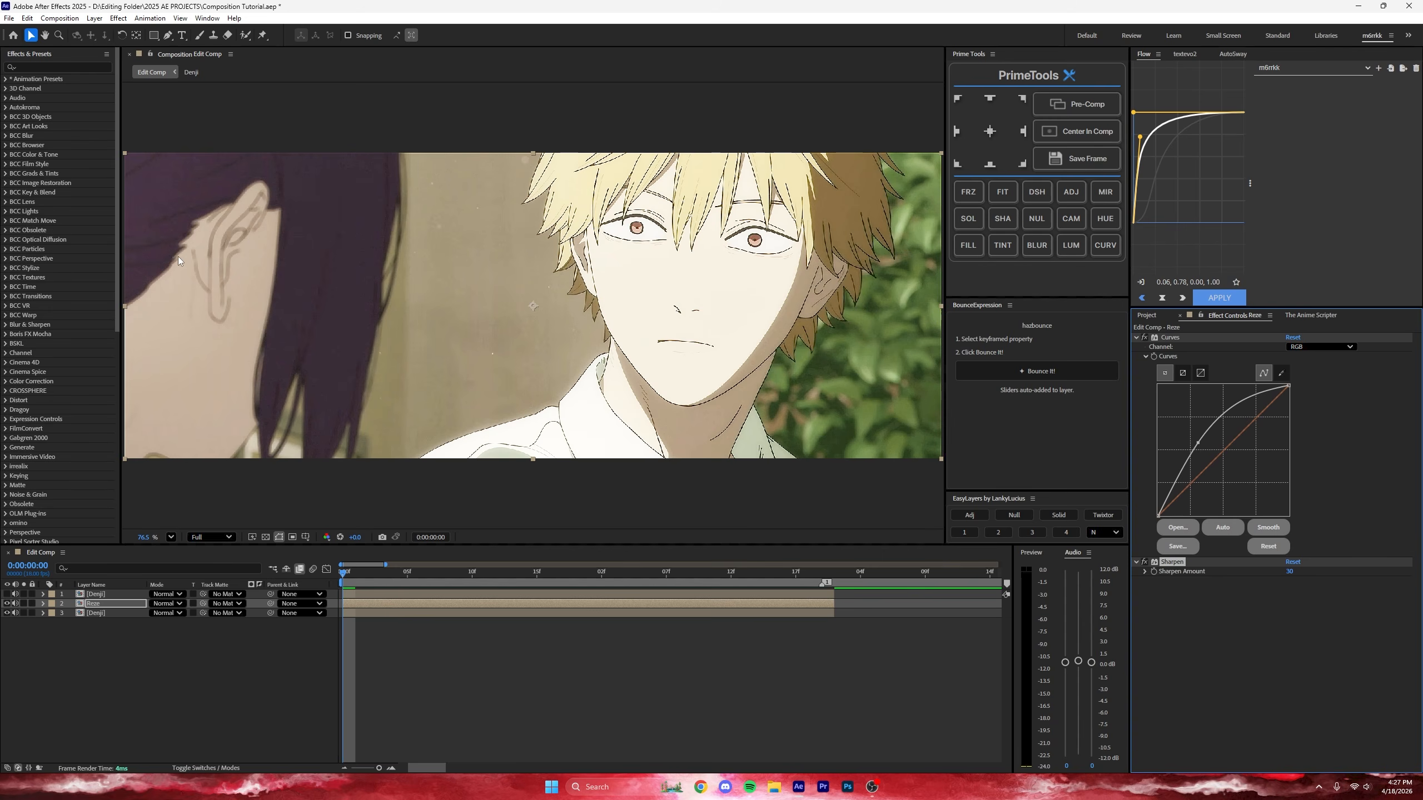
click(421, 662)
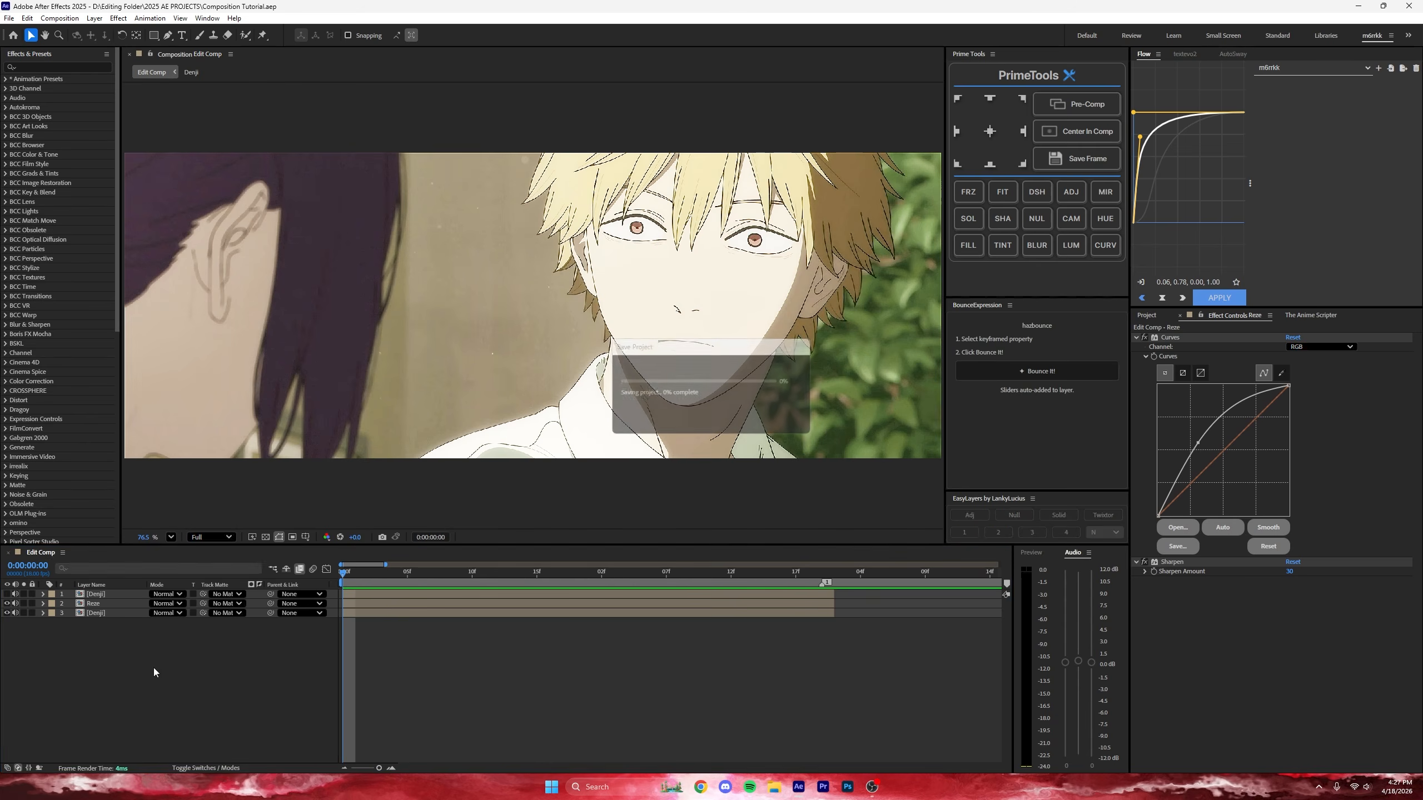
Step: Open the Reze layer for Roto Brush work and mark the dark-haired figure as foreground
click(93, 603)
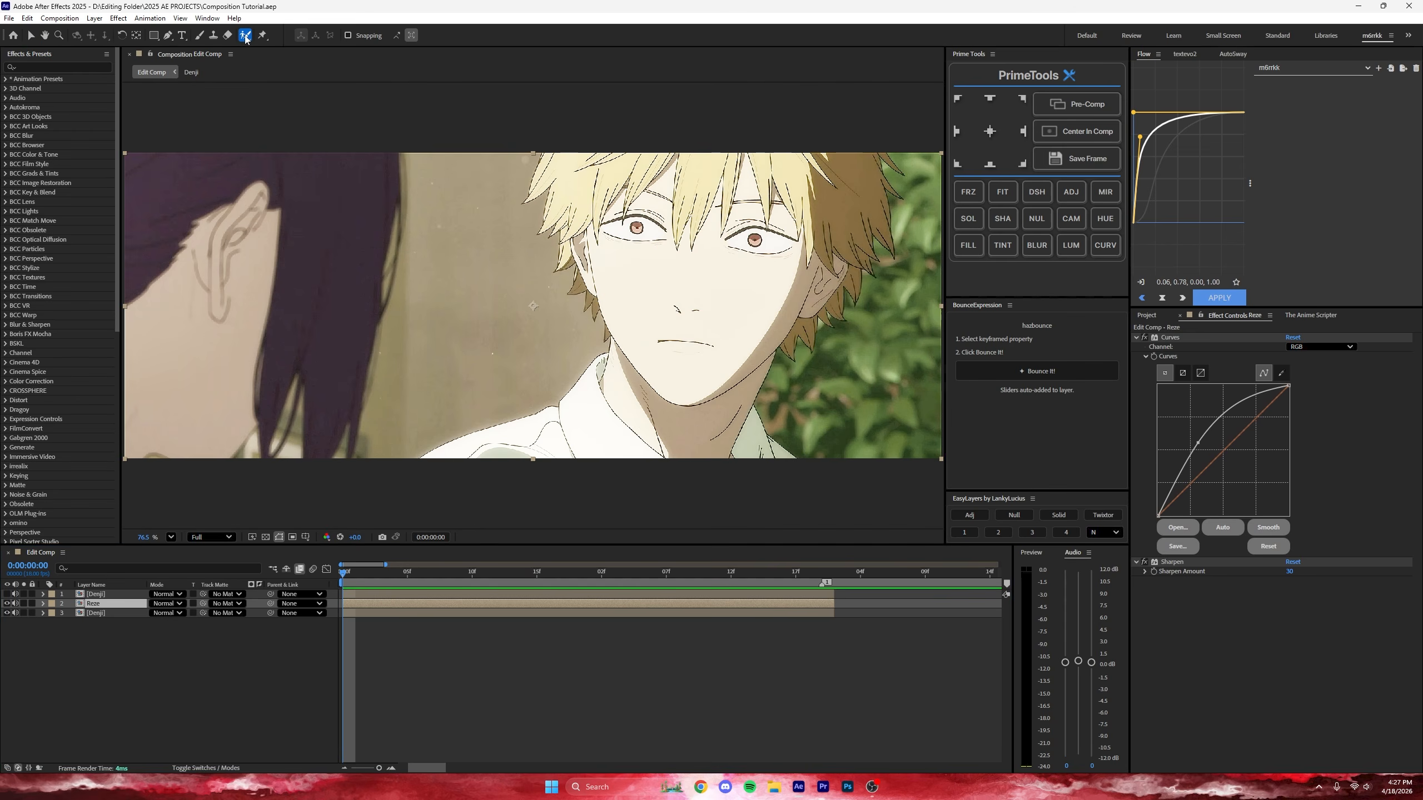
key(alt+w)
double_click(362, 604)
mouse_move(329, 286)
mouse_down()
mouse_move(552, 290)
mouse_move(480, 293)
mouse_move(442, 266)
mouse_up()
scroll(509, 292, down, 4)
scroll(509, 291, up, 3)
scroll(448, 275, down, 1)
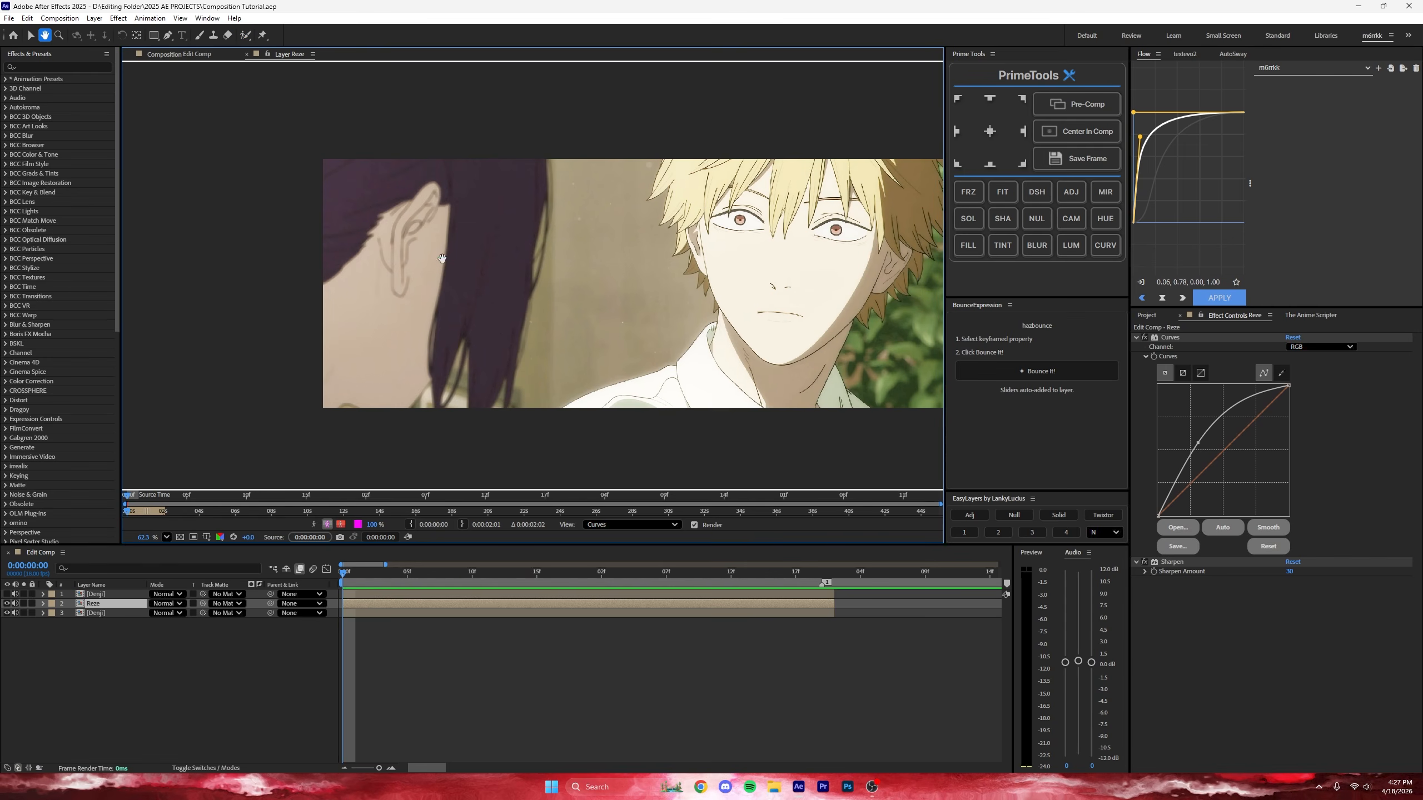
click(402, 230)
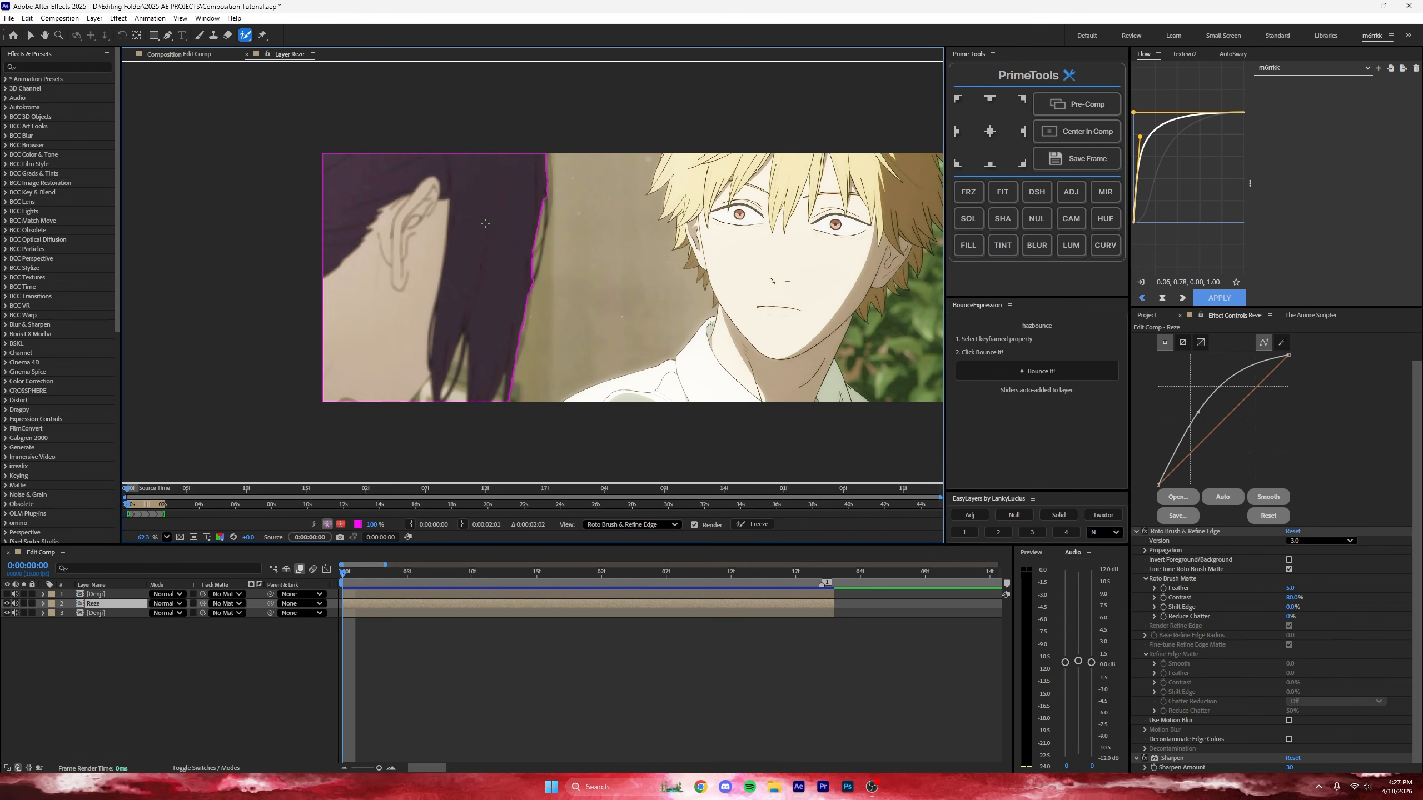
Step: Subtract the small collar area at the lower edge of the figure's neck with a Roto Brush background stroke
scroll(540, 230, down, 3)
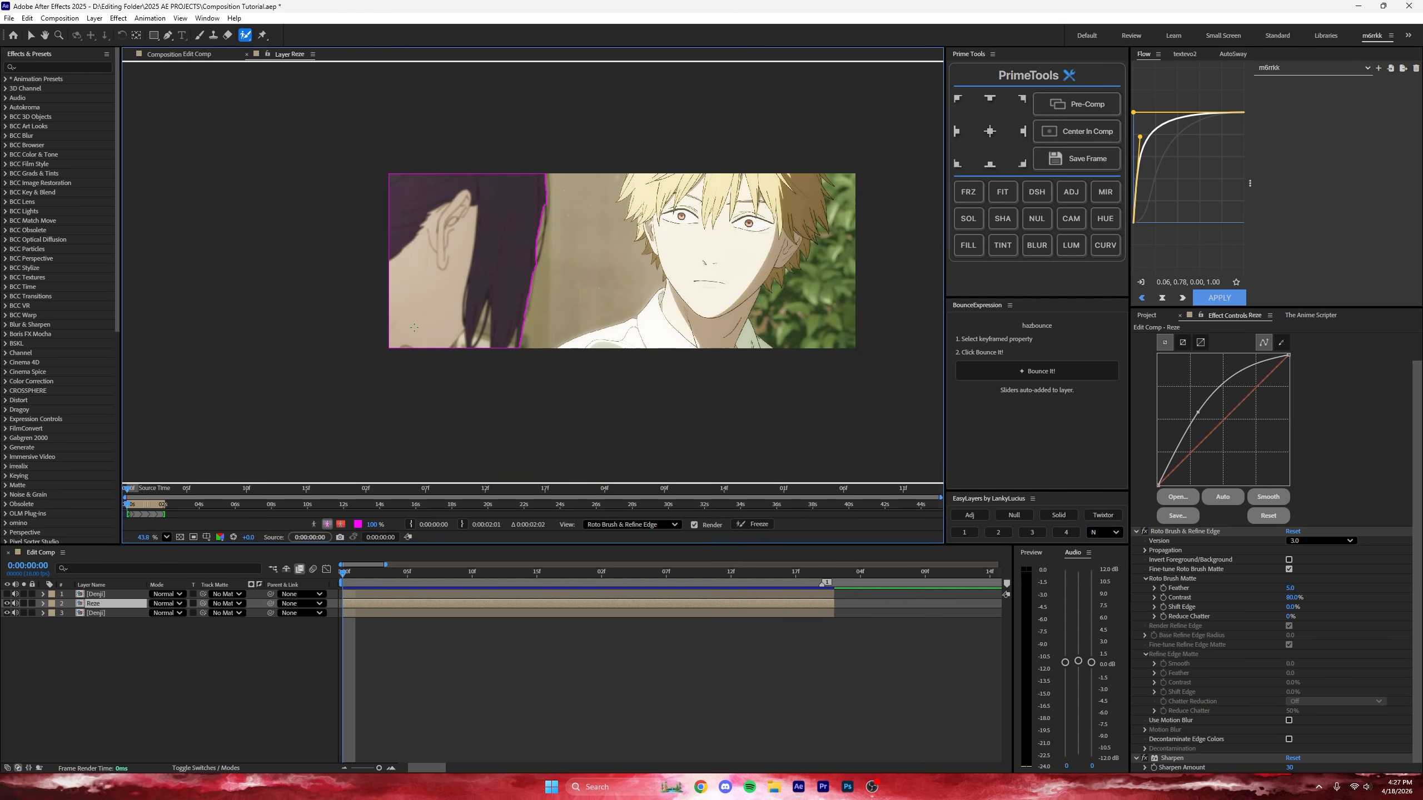
scroll(414, 328, up, 8)
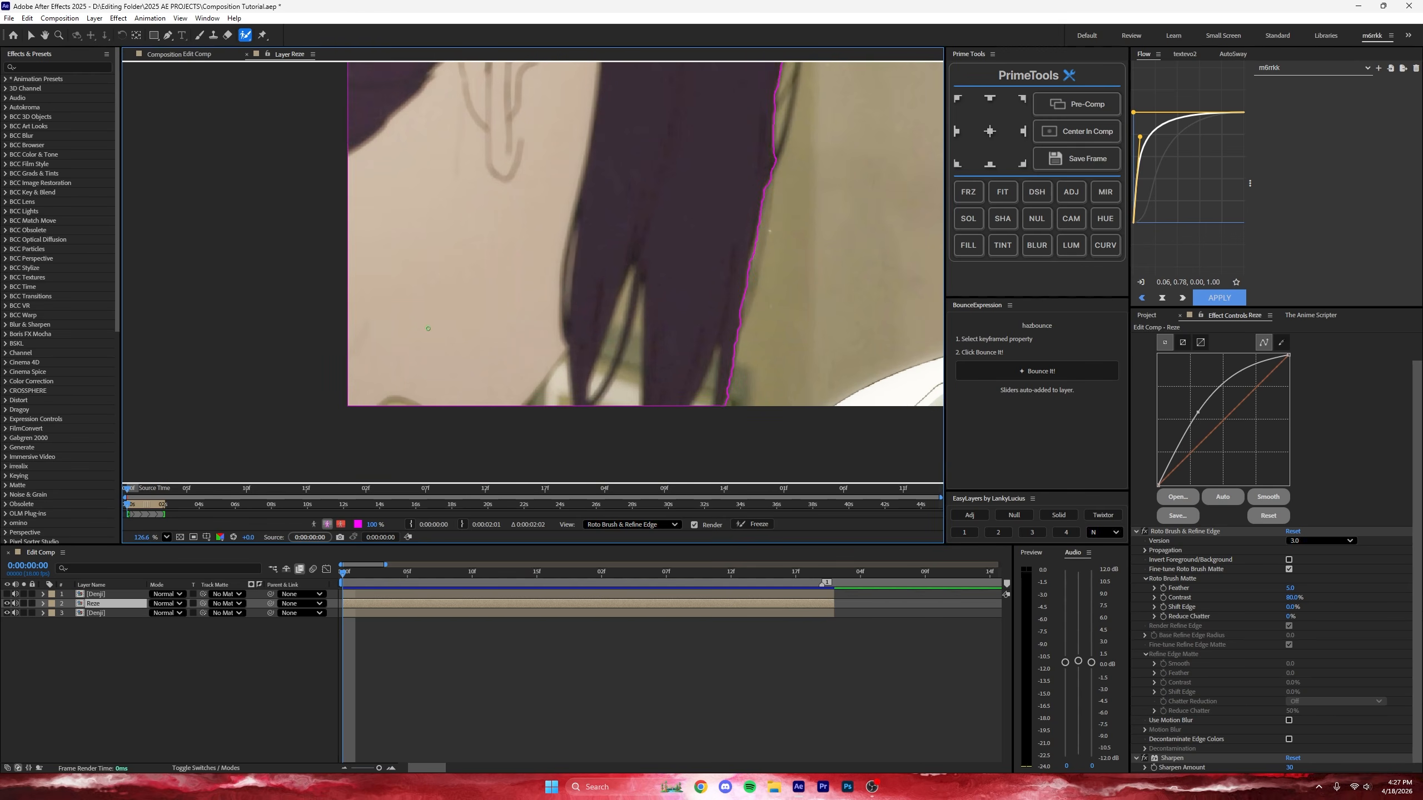
scroll(429, 328, down, 5)
mouse_move(579, 171)
mouse_down()
mouse_move(358, 283)
mouse_move(414, 267)
mouse_move(423, 215)
mouse_move(431, 226)
mouse_move(505, 200)
mouse_up()
key(alt+w)
scroll(549, 280, up, 3)
scroll(342, 376, down, 2)
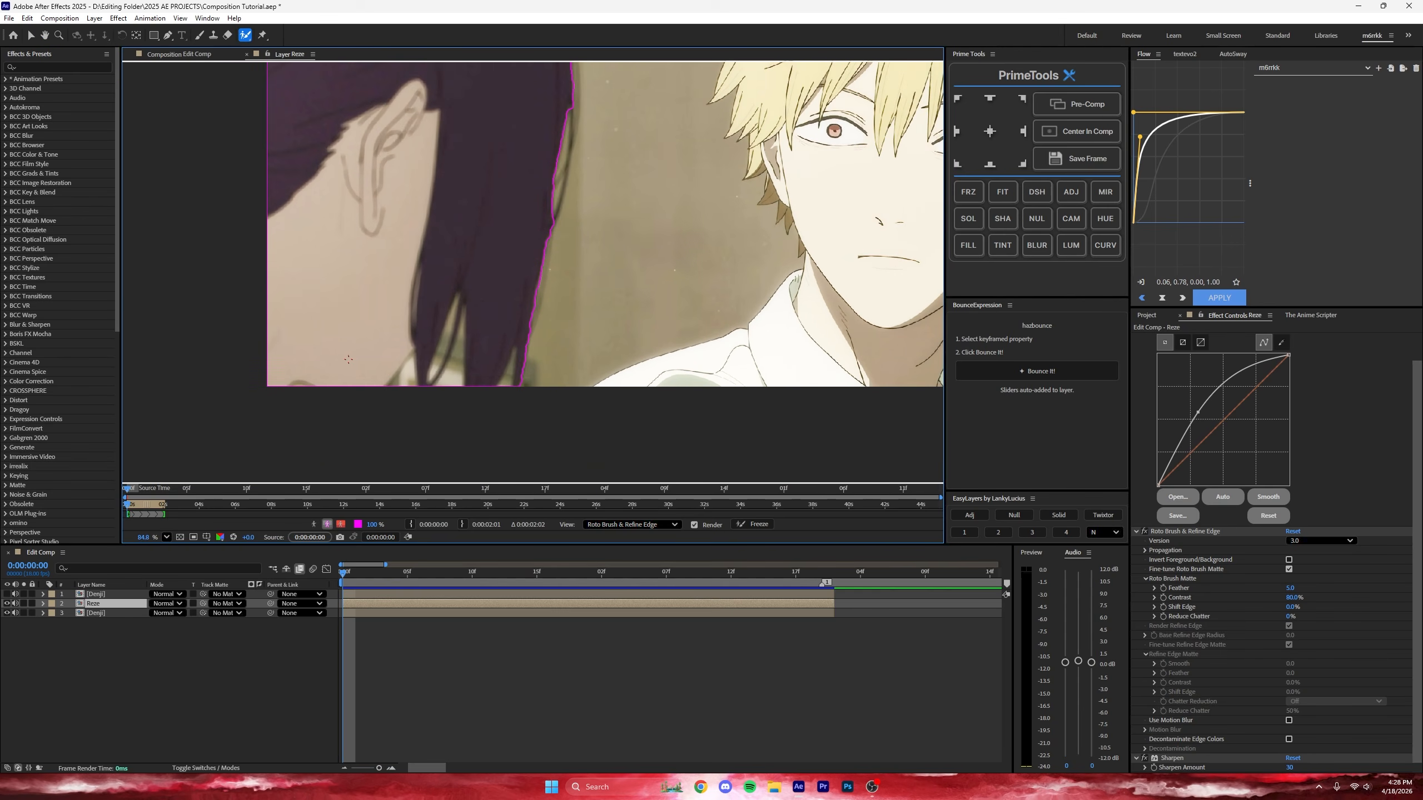
mouse_move(310, 362)
mouse_down()
mouse_move(449, 266)
mouse_move(417, 334)
mouse_up()
scroll(447, 263, up, 4)
scroll(446, 263, up, 4)
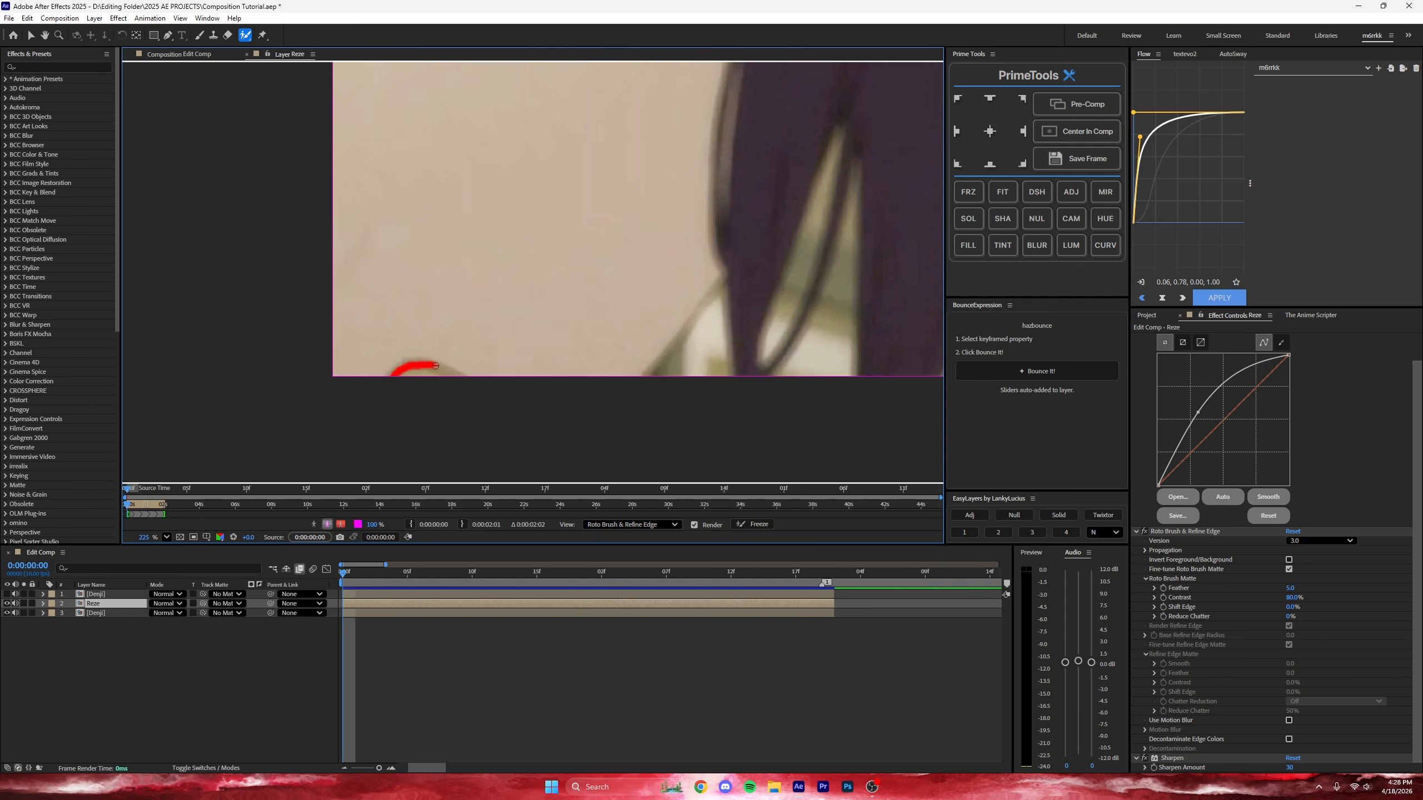
drag(424, 370, 315, 365)
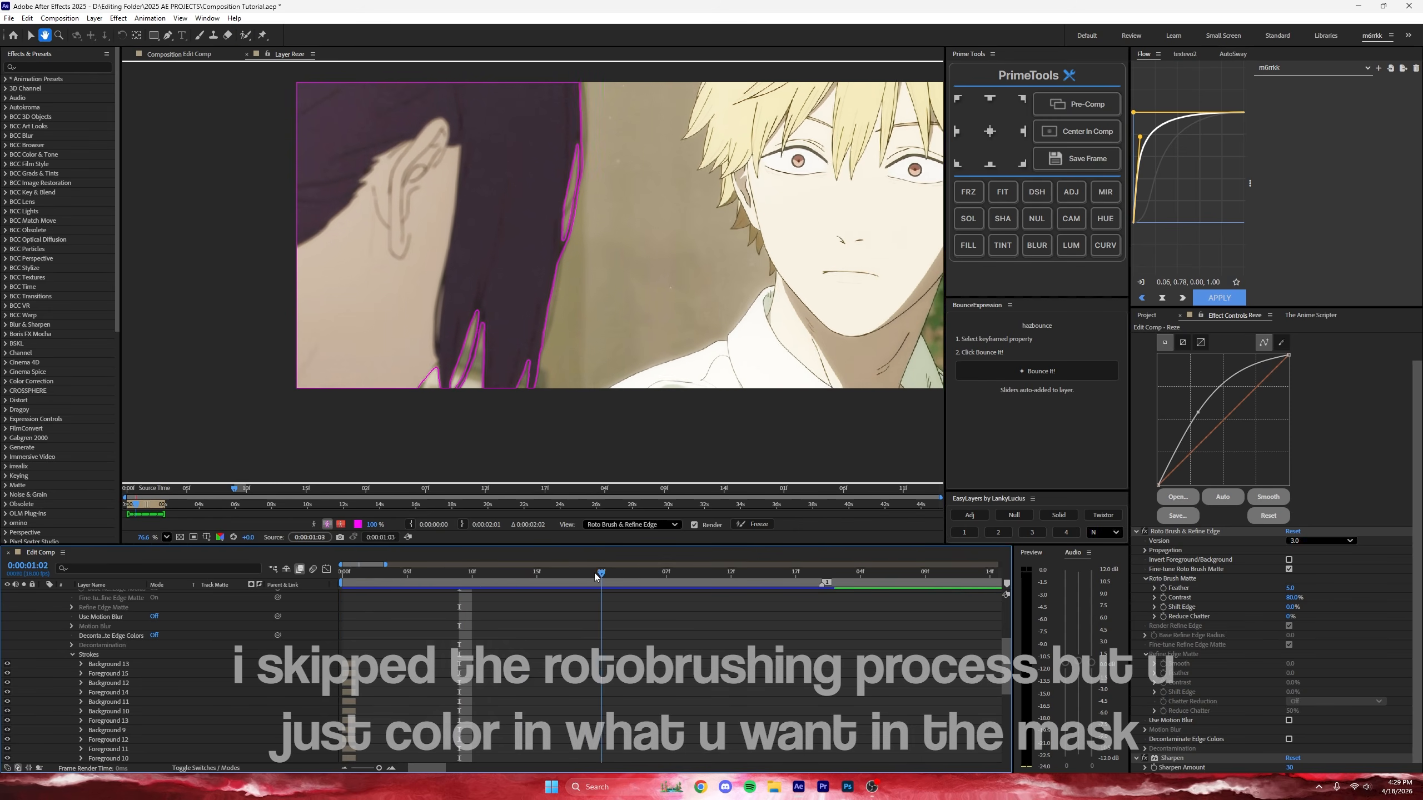
Step: Play through the Reze roto selection to check it, and freeze the Roto Brush propagation
key(space)
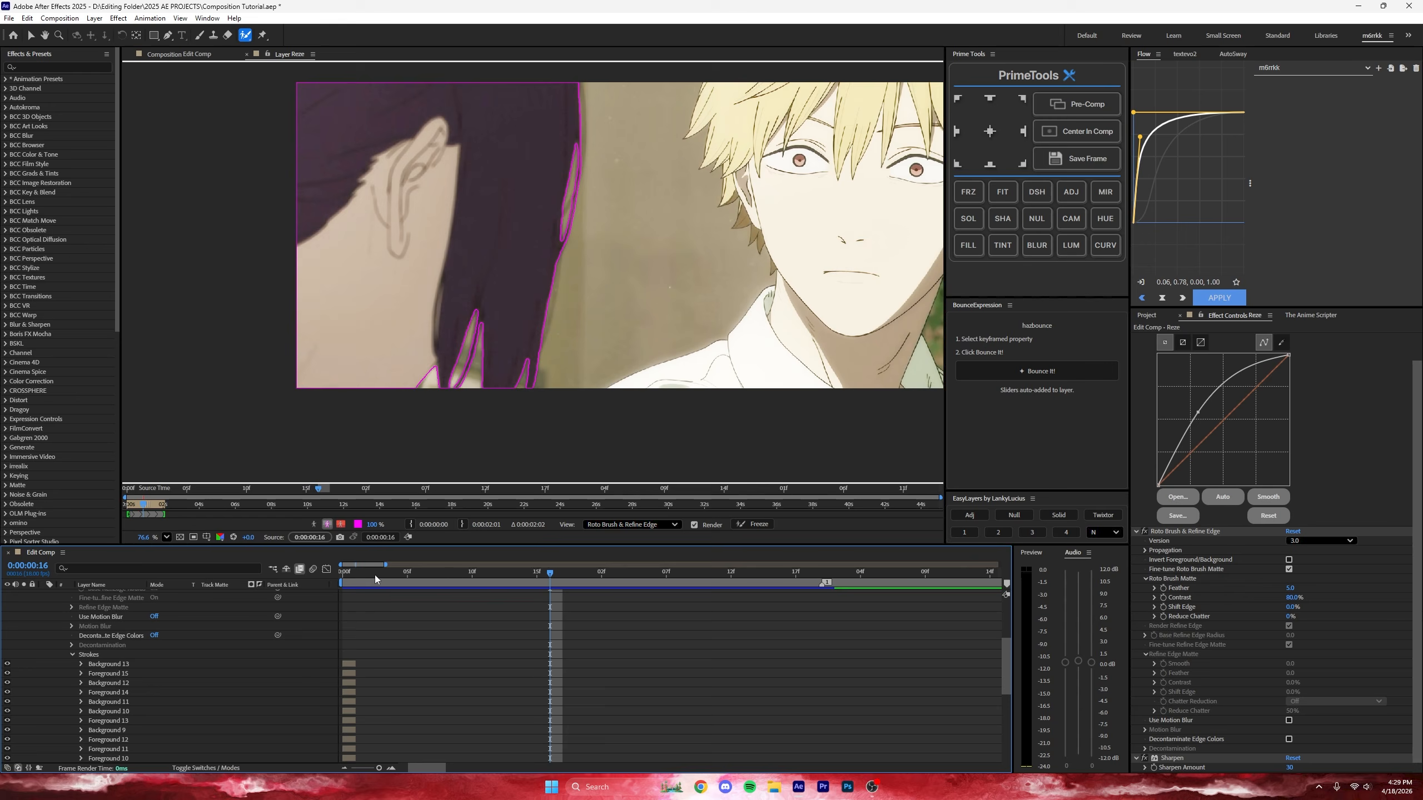
key(space)
scroll(1239, 449, up, 1)
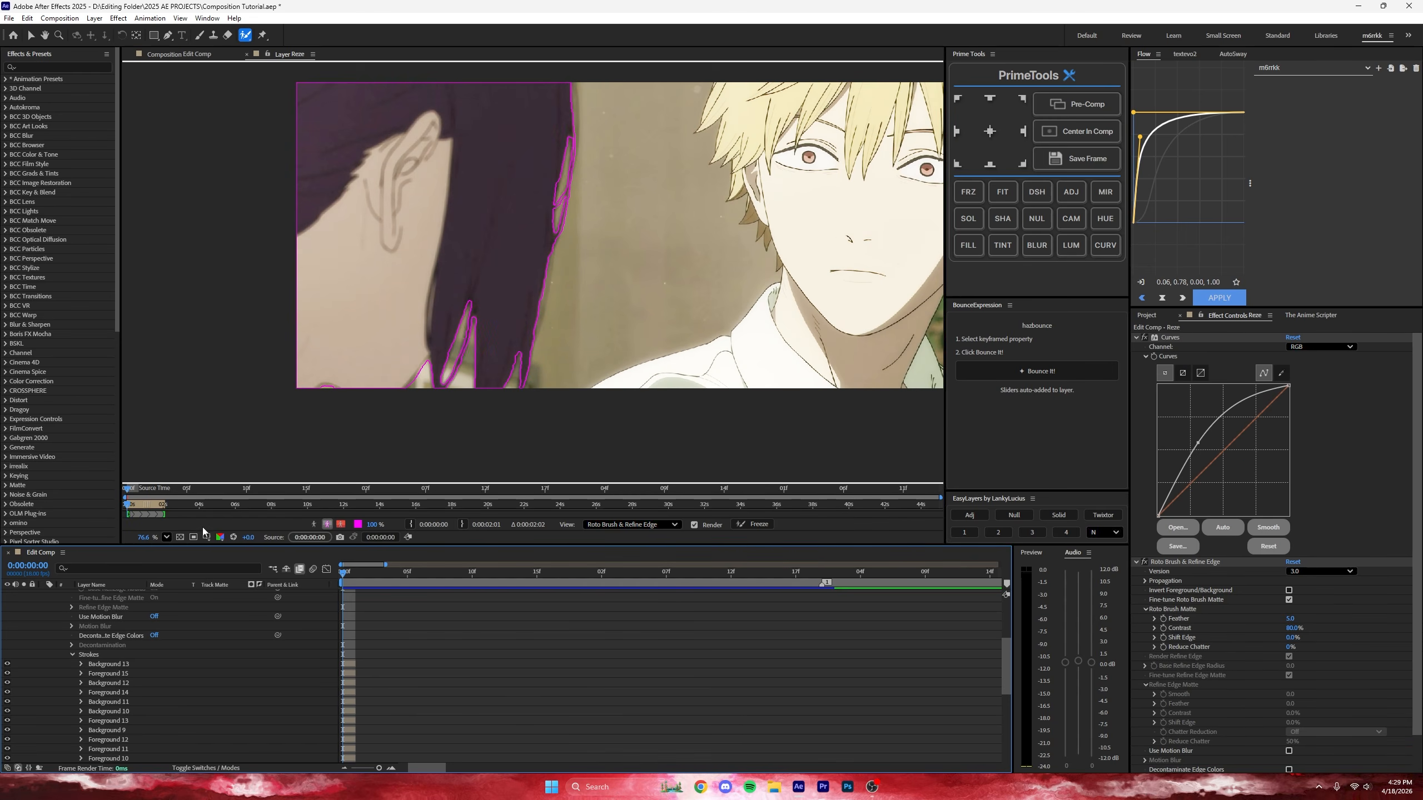
drag(690, 397, 566, 437)
click(760, 522)
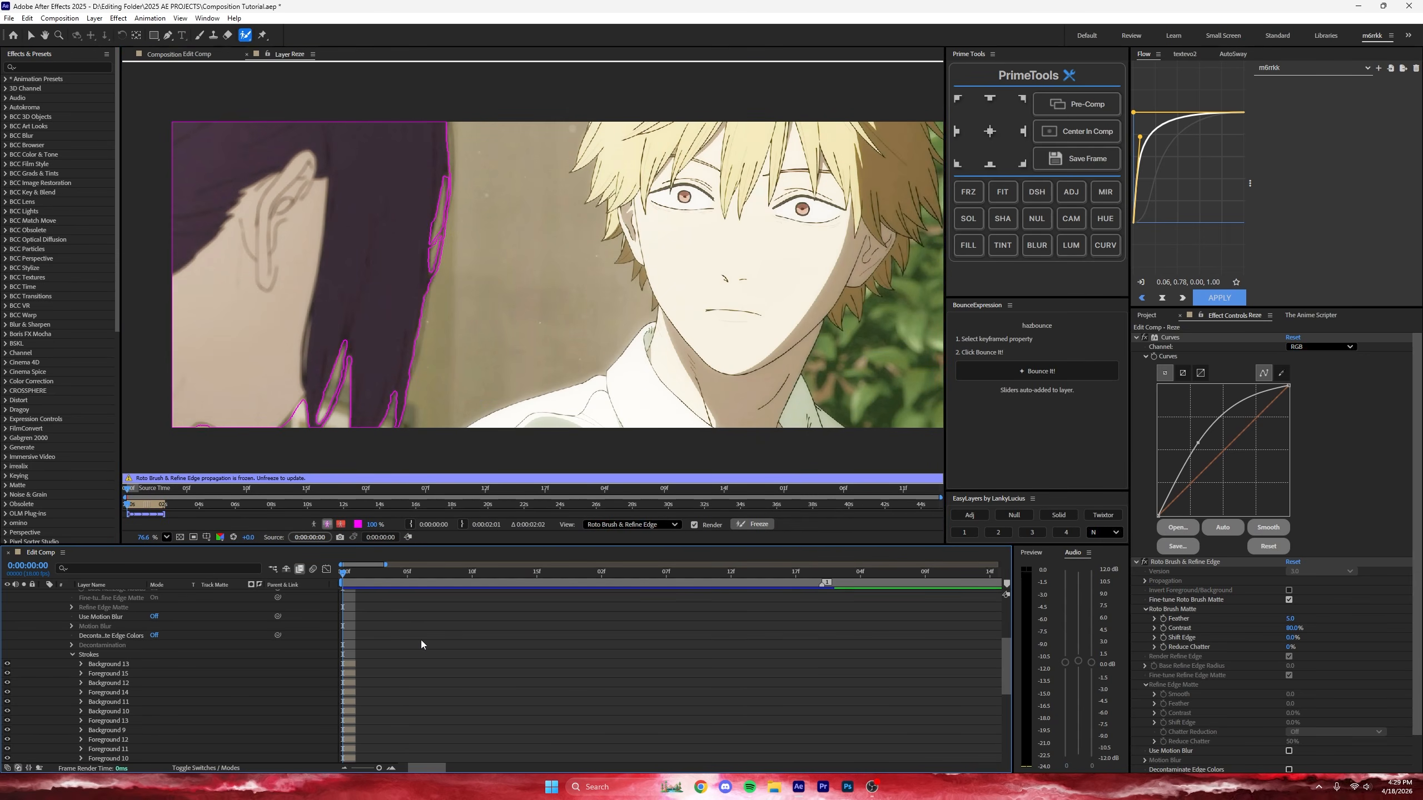
Step: Collapse the layer properties and delete the Curves and Sharpen effects from the Reze layer
key(u)
key(u)
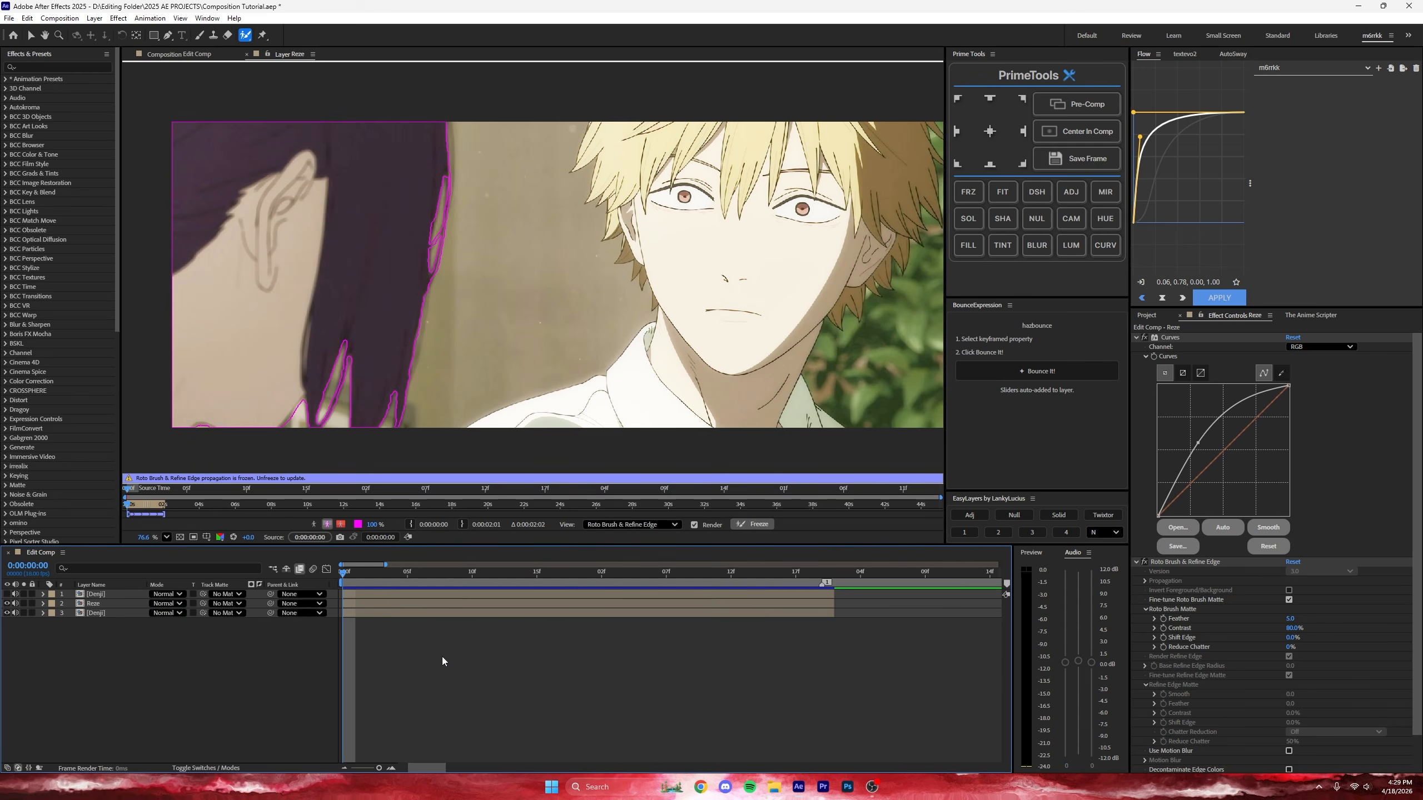
click(396, 605)
click(1170, 338)
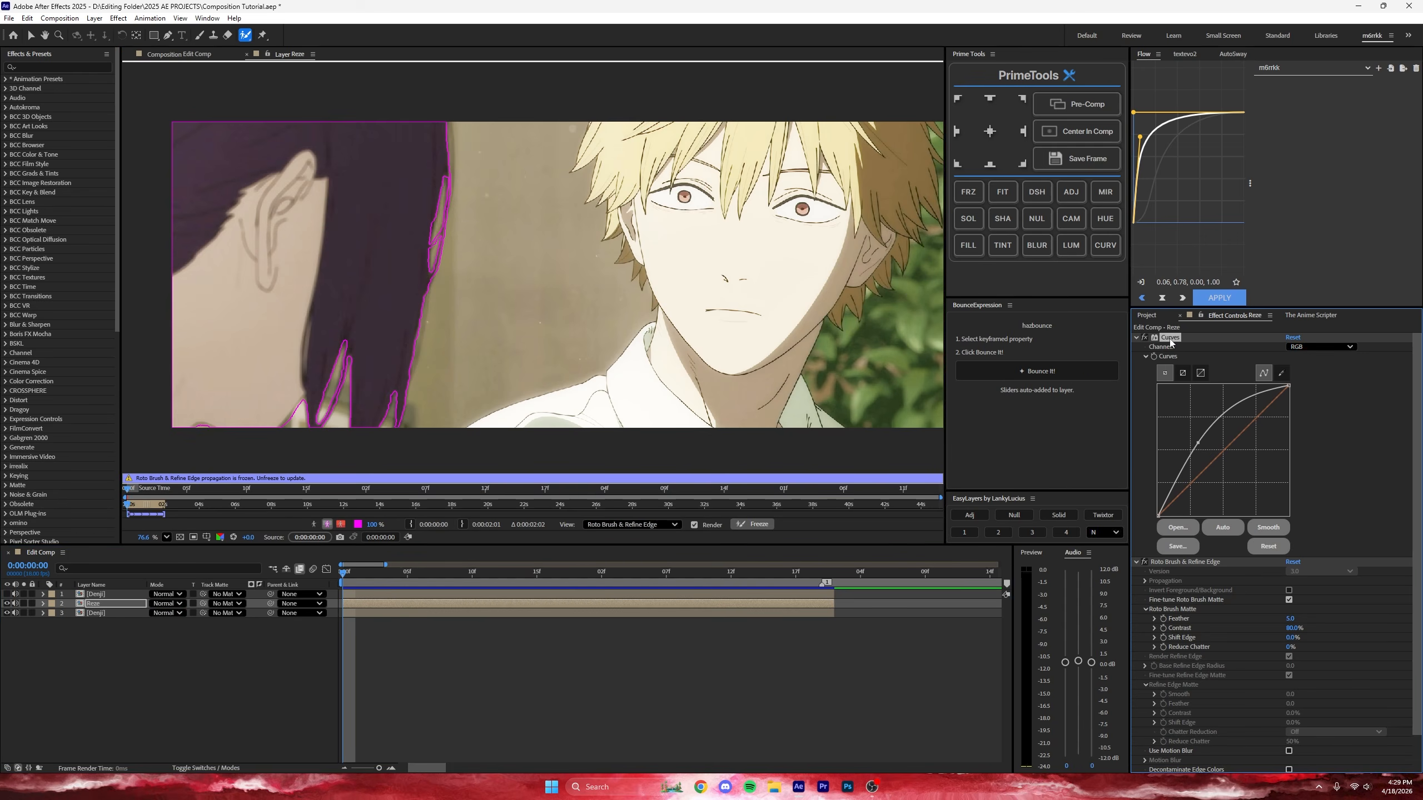
key(Delete)
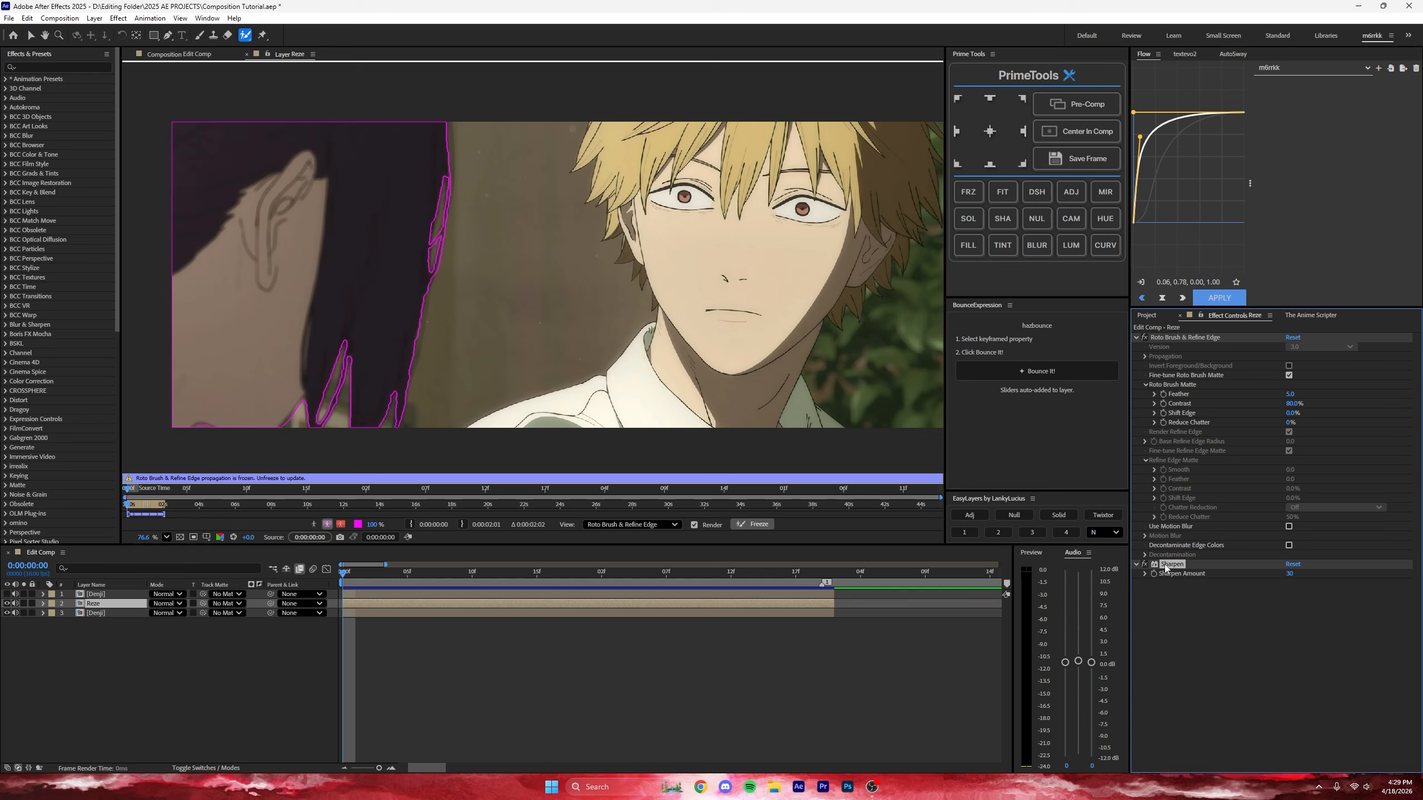
key(Delete)
Step: Return to Edit Comp and isolate the Reze cut-out for checking by hiding the bottom Denji layer
click(167, 55)
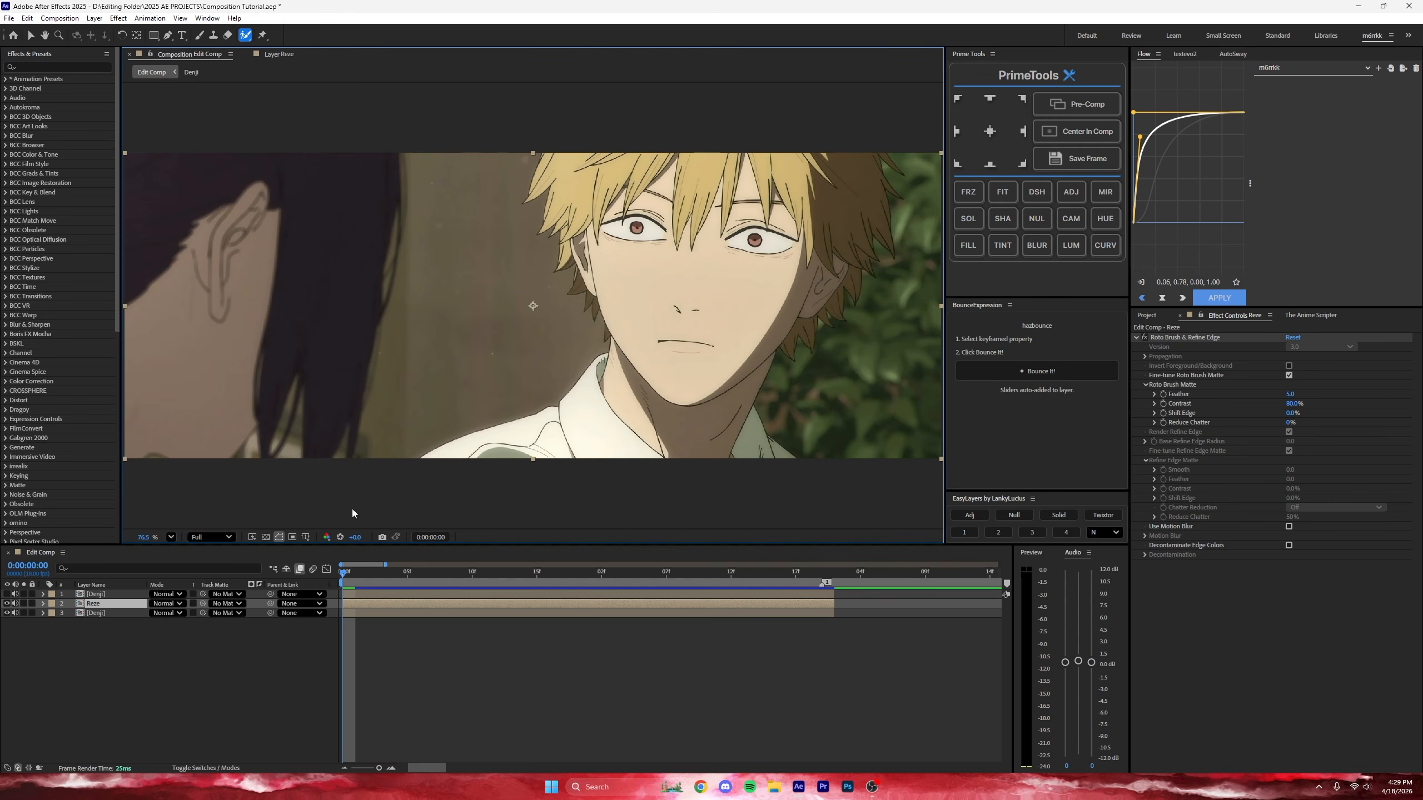
click(482, 684)
key(space)
key(space)
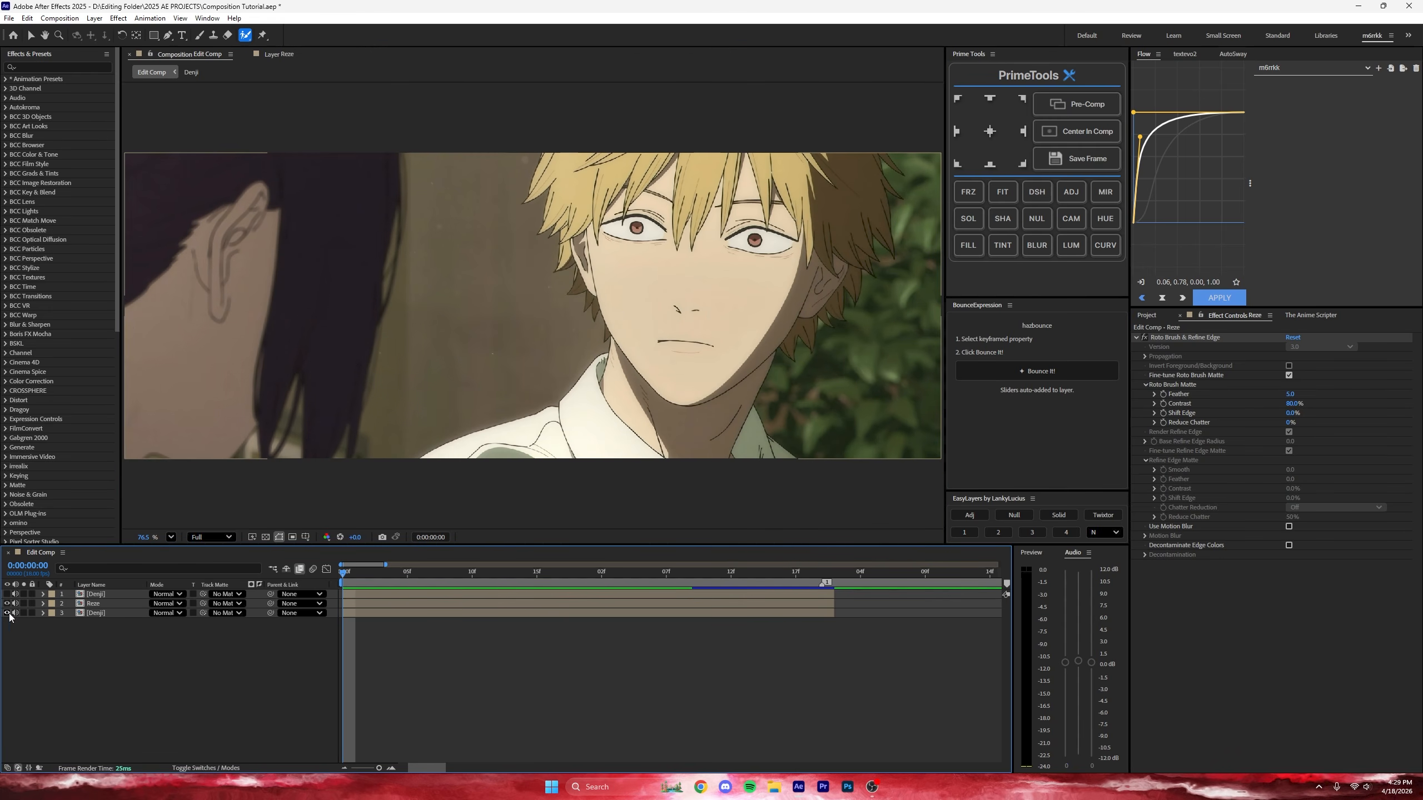
click(8, 613)
click(8, 603)
click(8, 603)
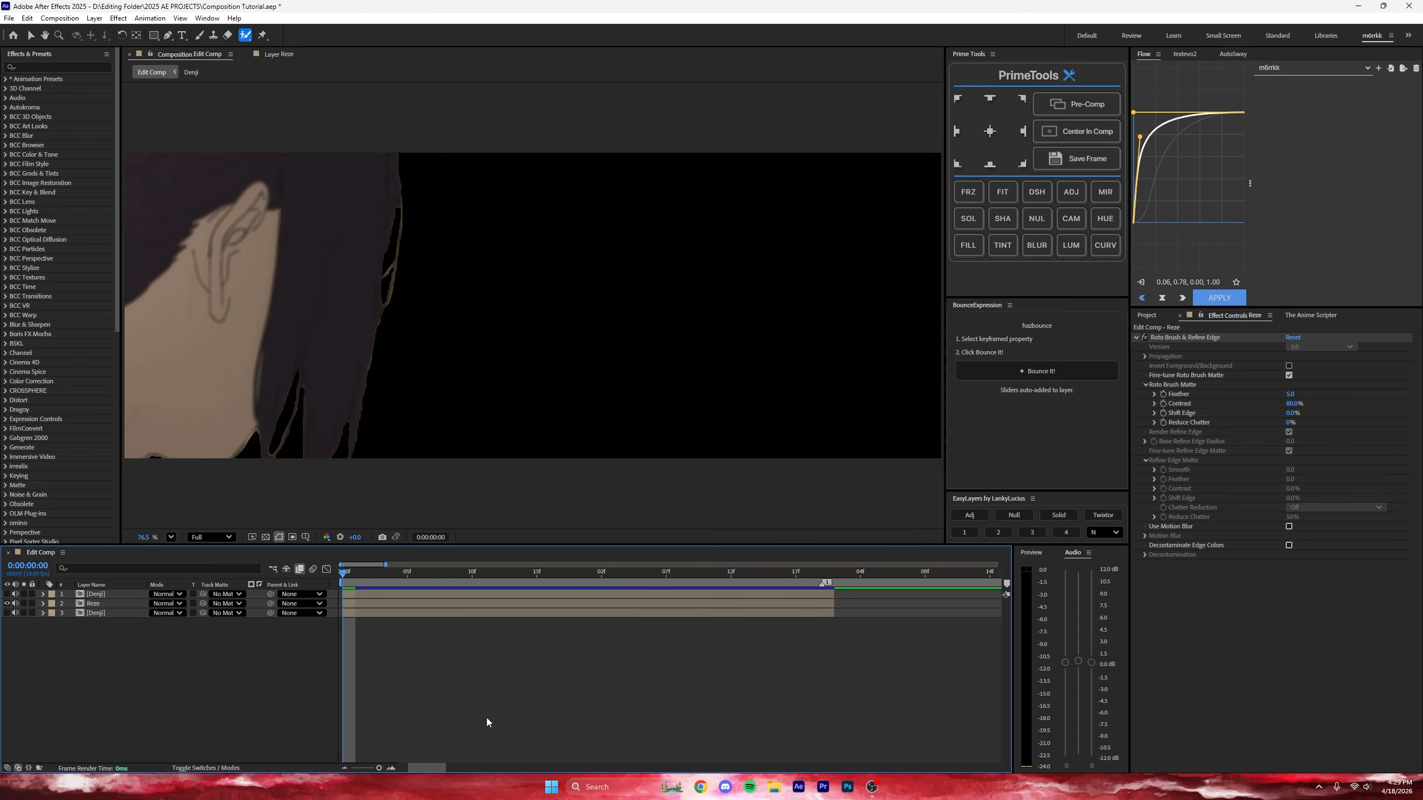
Step: Preview the isolated Reze cut-out and set Reduce Chatter to 100% in the Reze layer's Roto Brush matte settings
key(space)
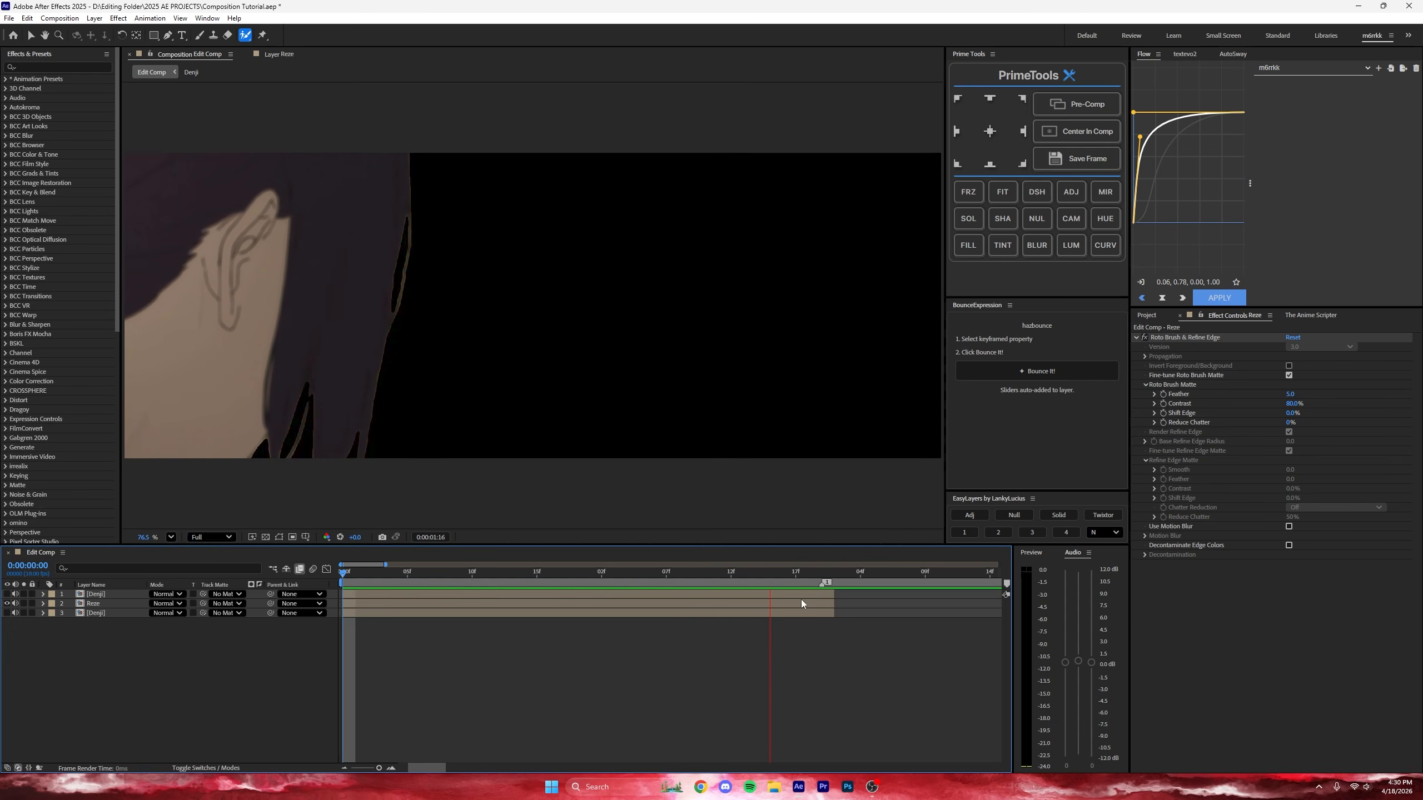
click(832, 565)
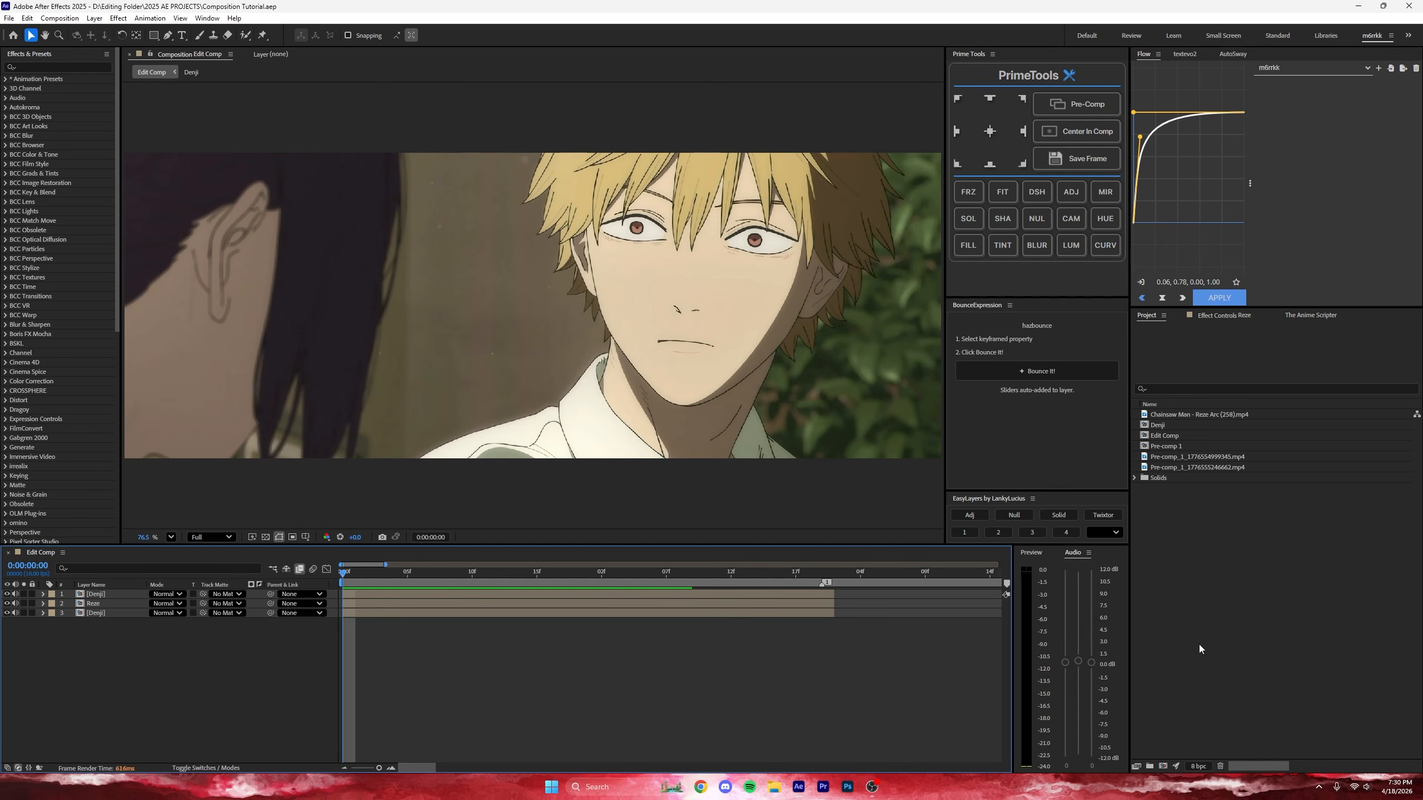
click(1221, 315)
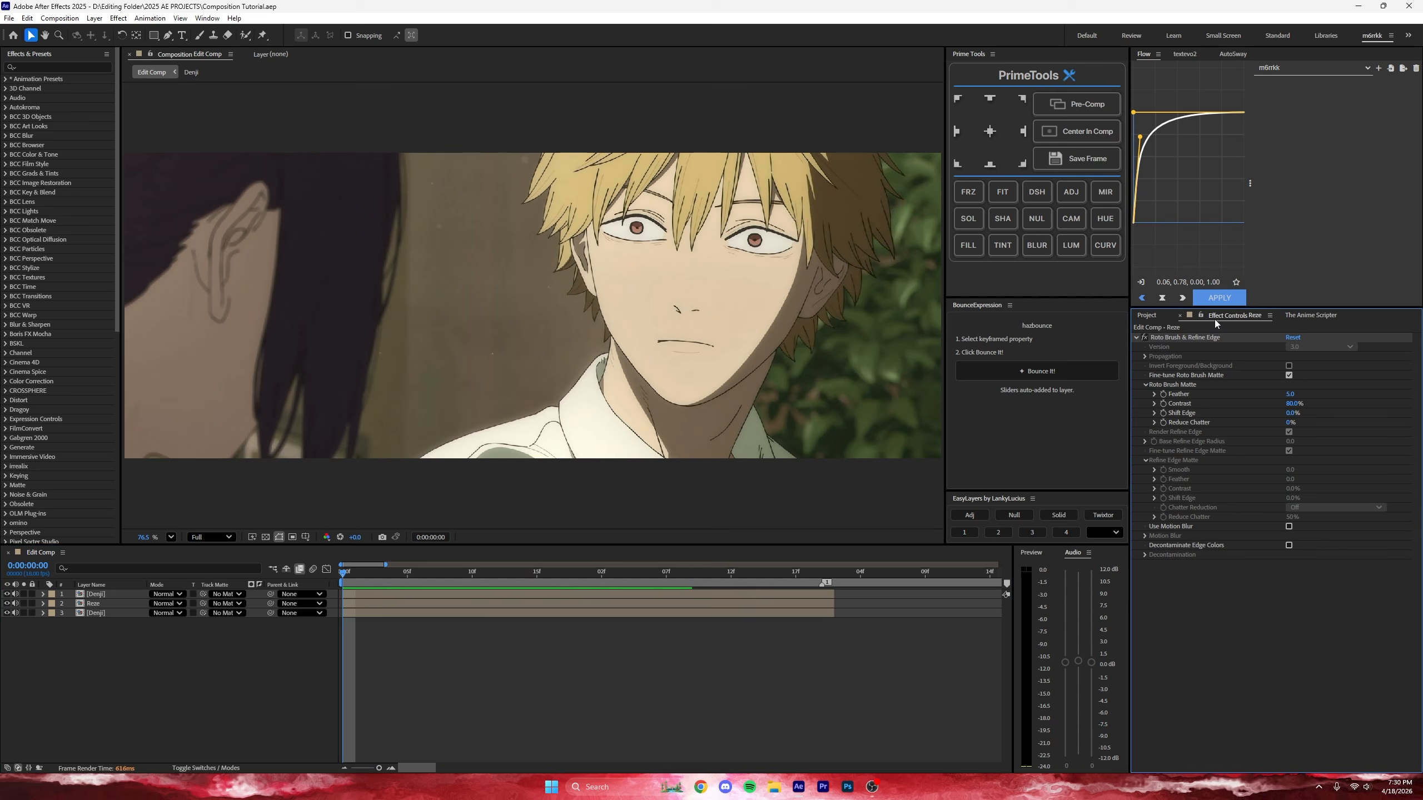
click(434, 604)
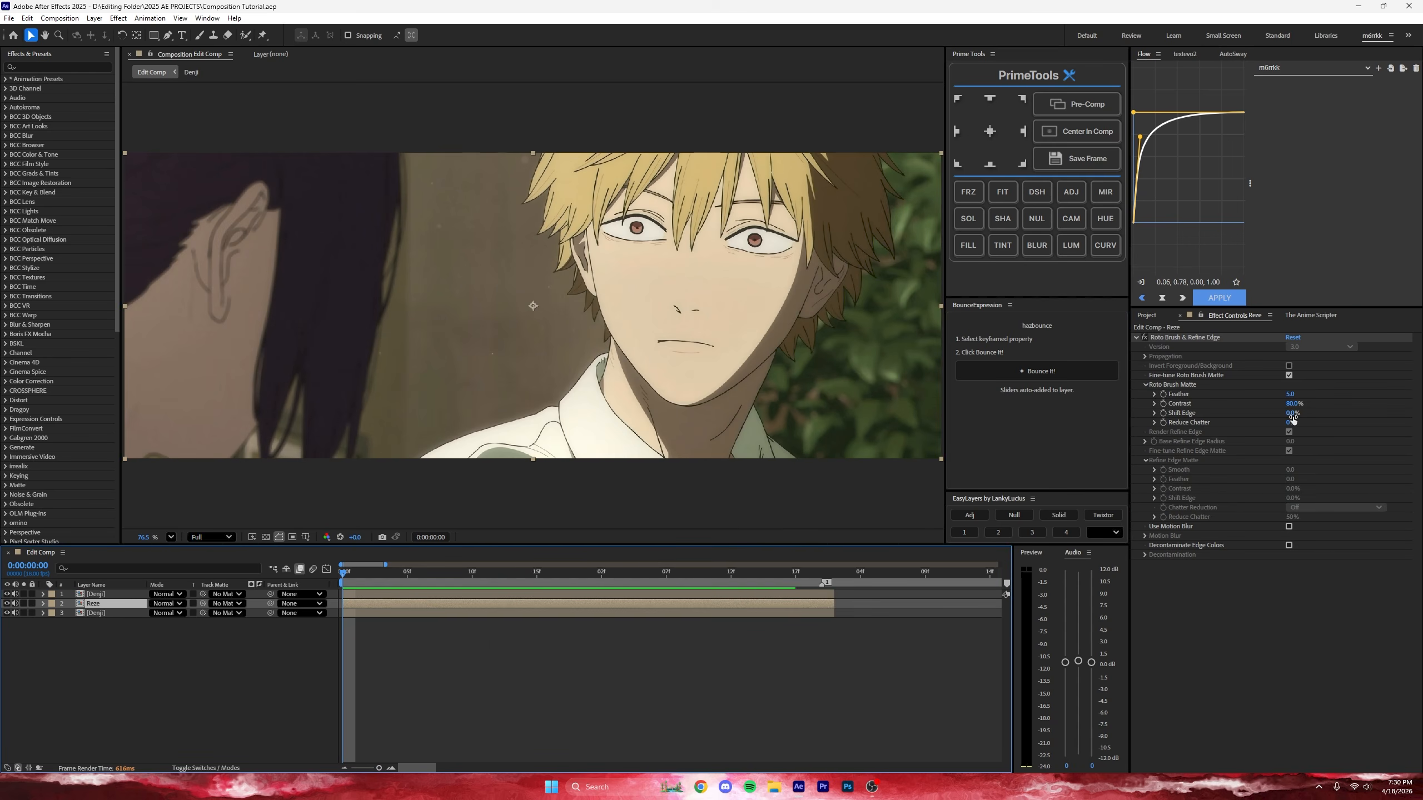
drag(1289, 422, 1361, 422)
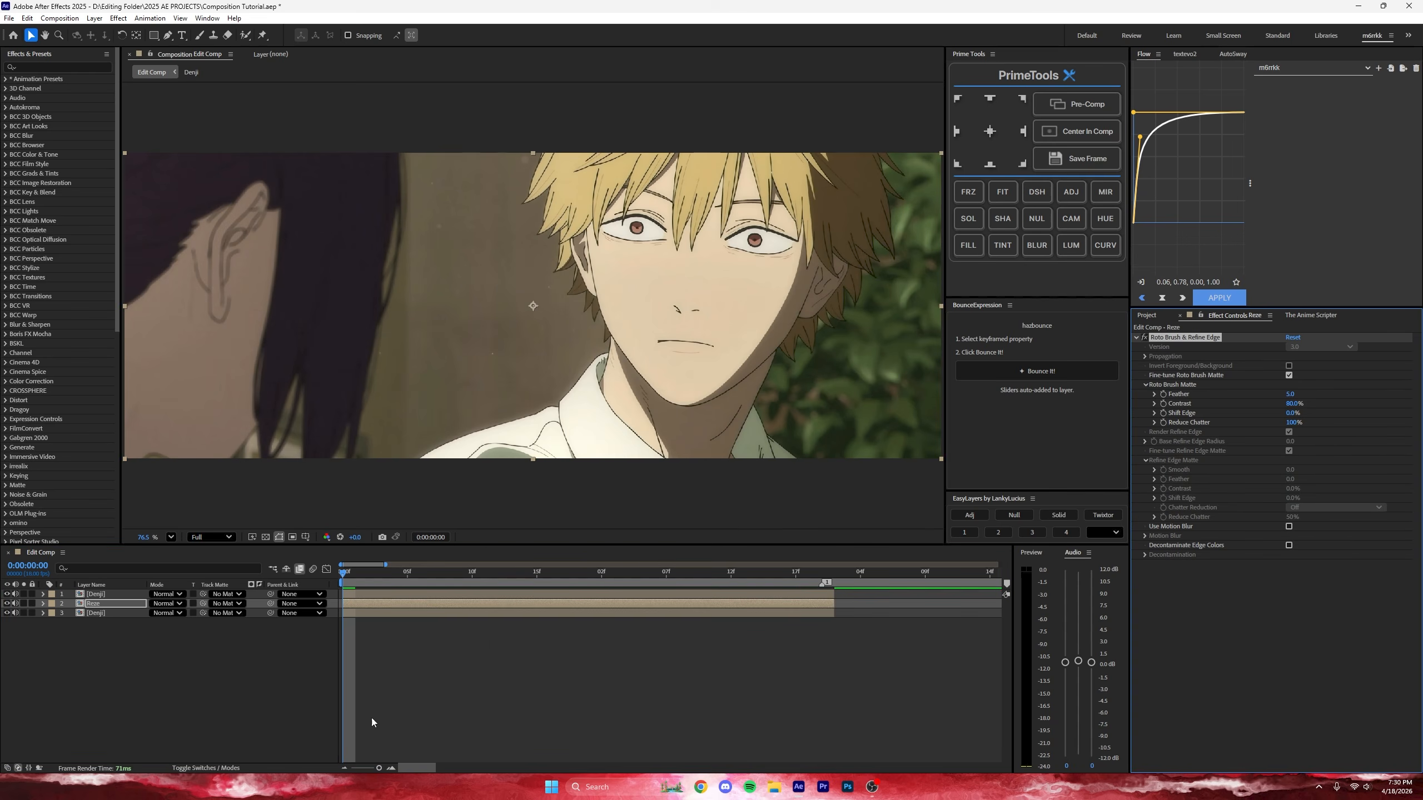
click(409, 688)
Step: Hide both Denji layers and play through the isolated Reze cut-out to check its edges
click(6, 594)
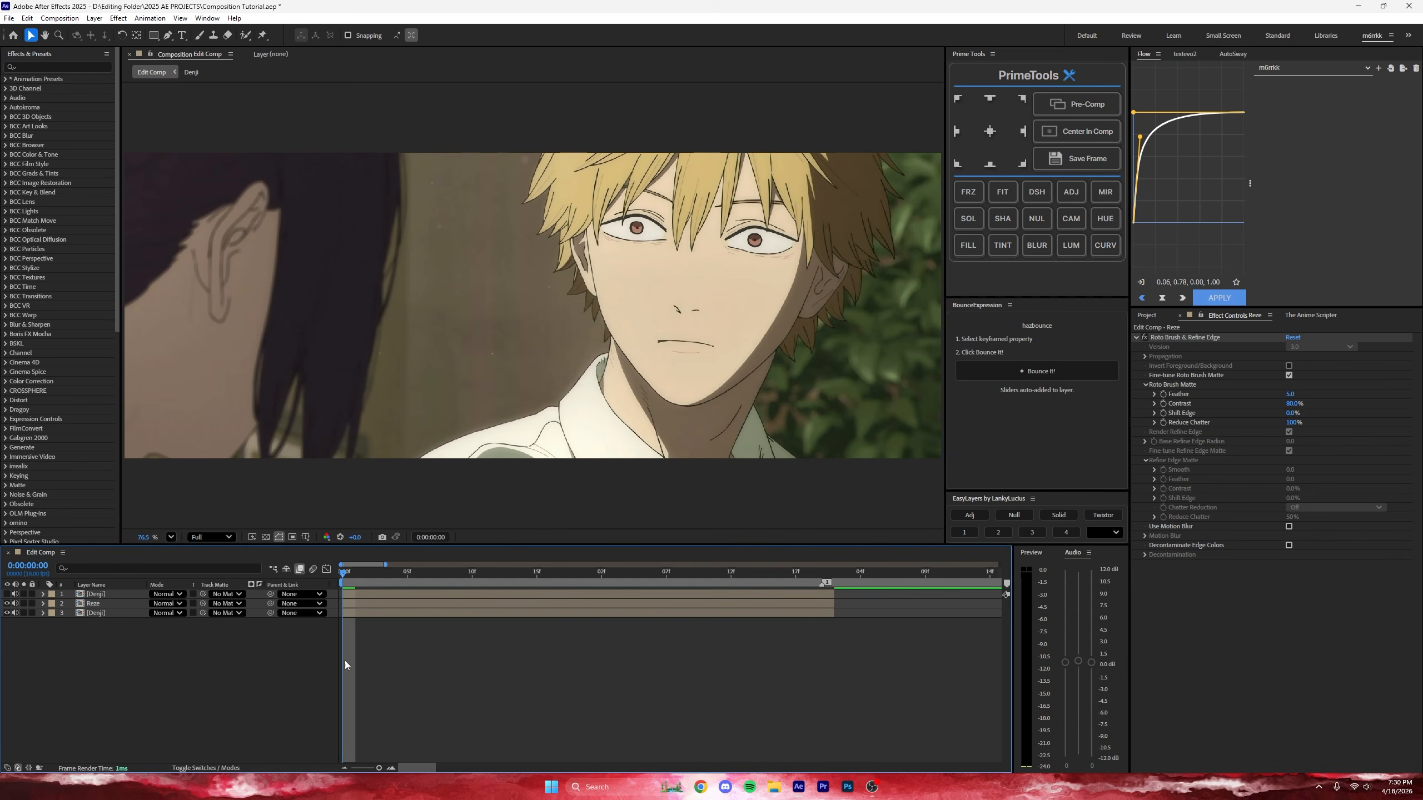
click(6, 613)
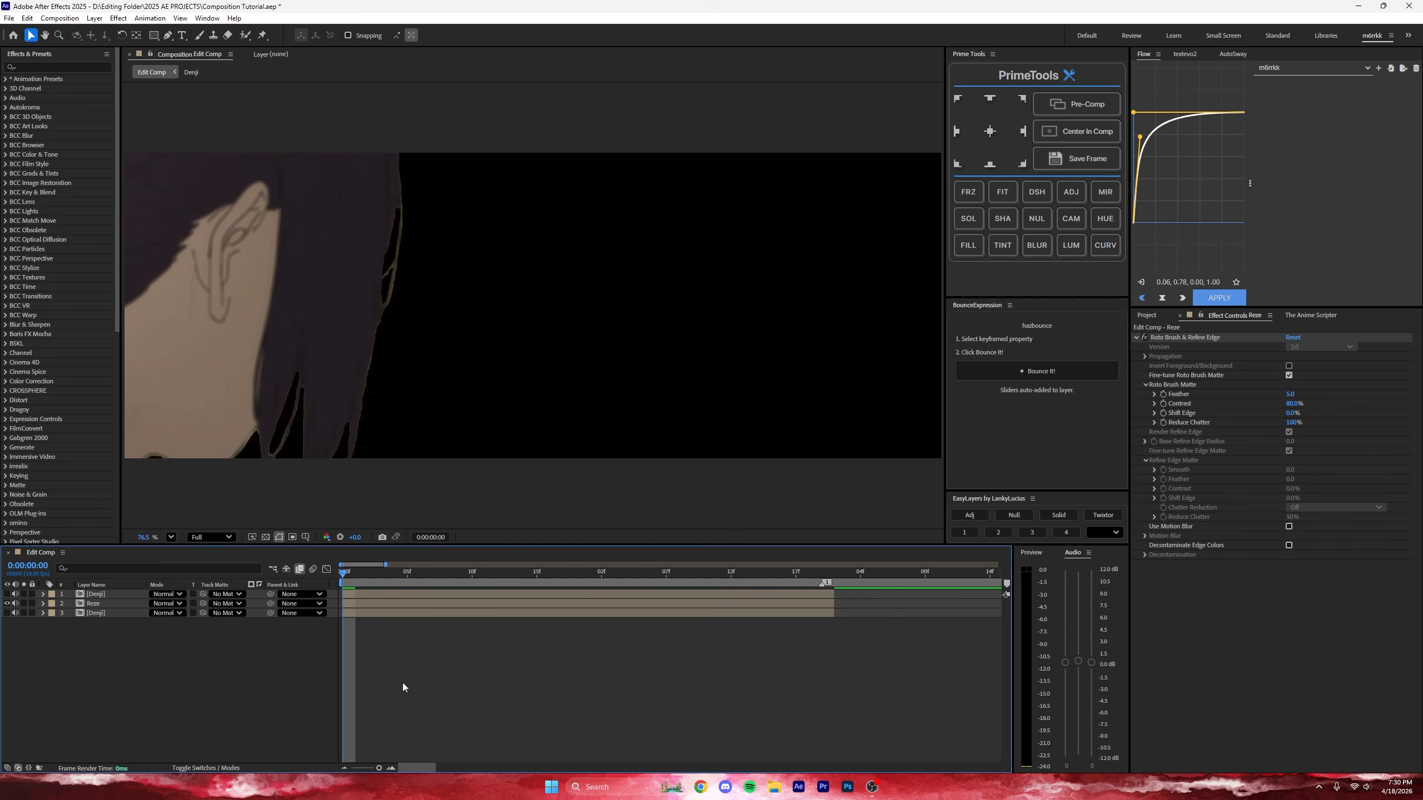
key(space)
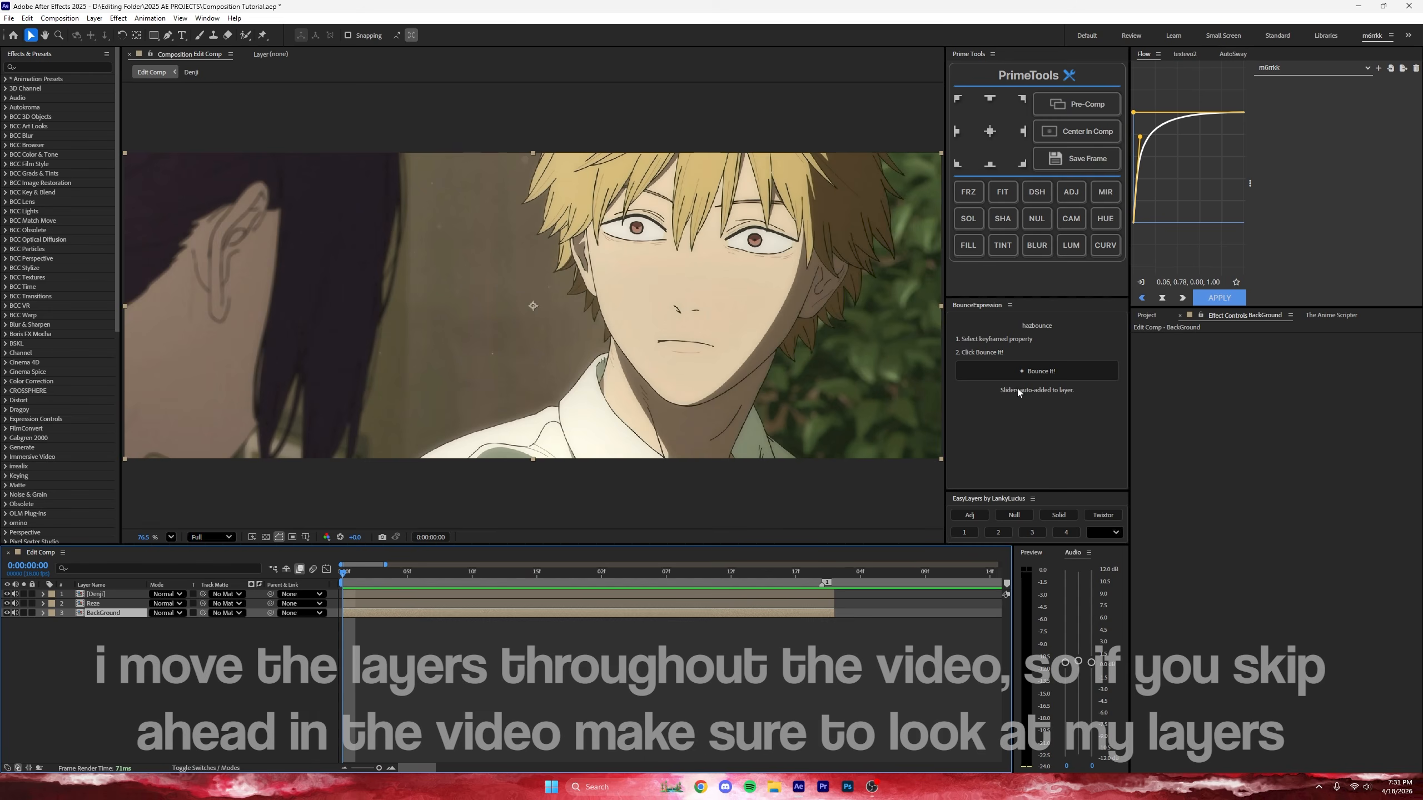
Step: Create a solid directly above the BackGround layer and apply the Trapcode Particular effect to it
click(1059, 515)
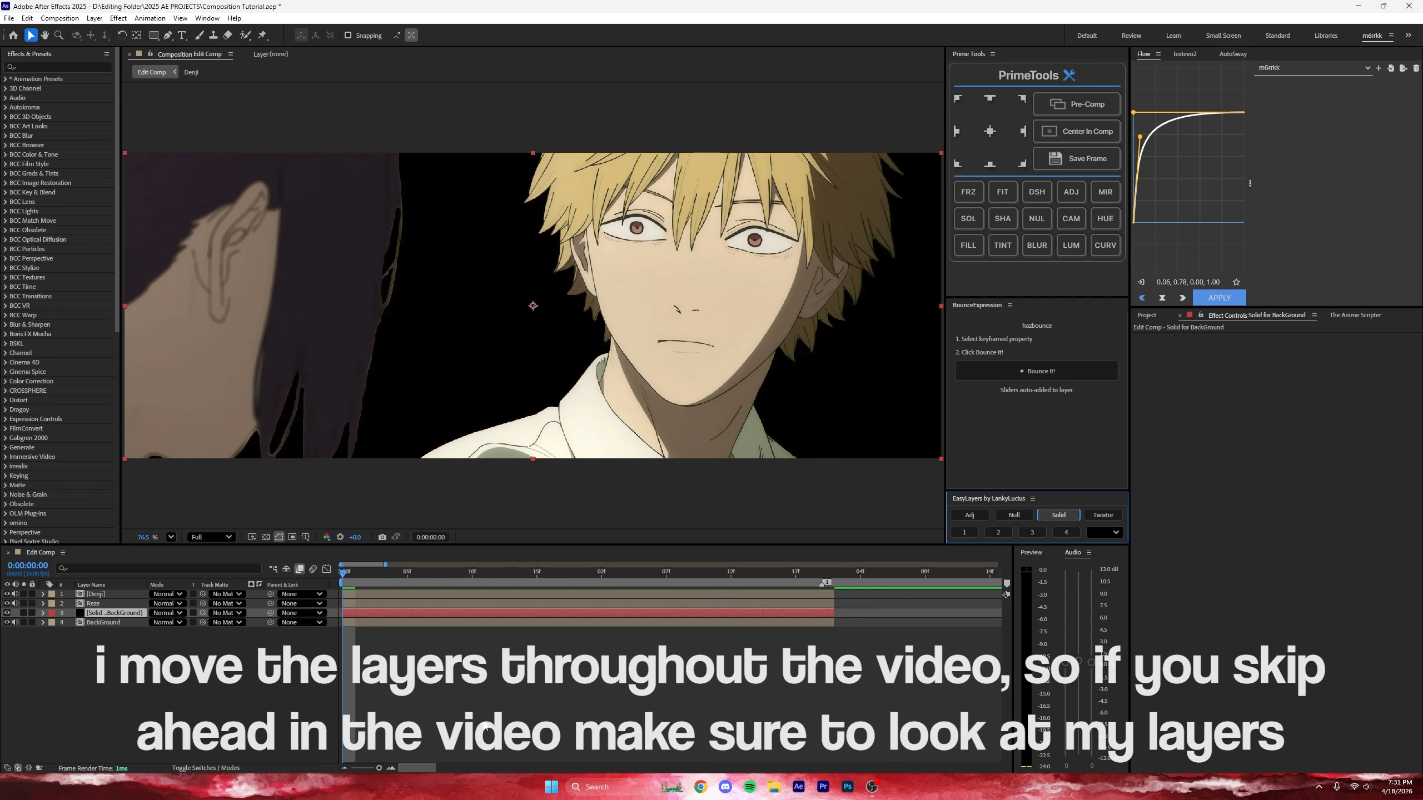
key(ctrl+space)
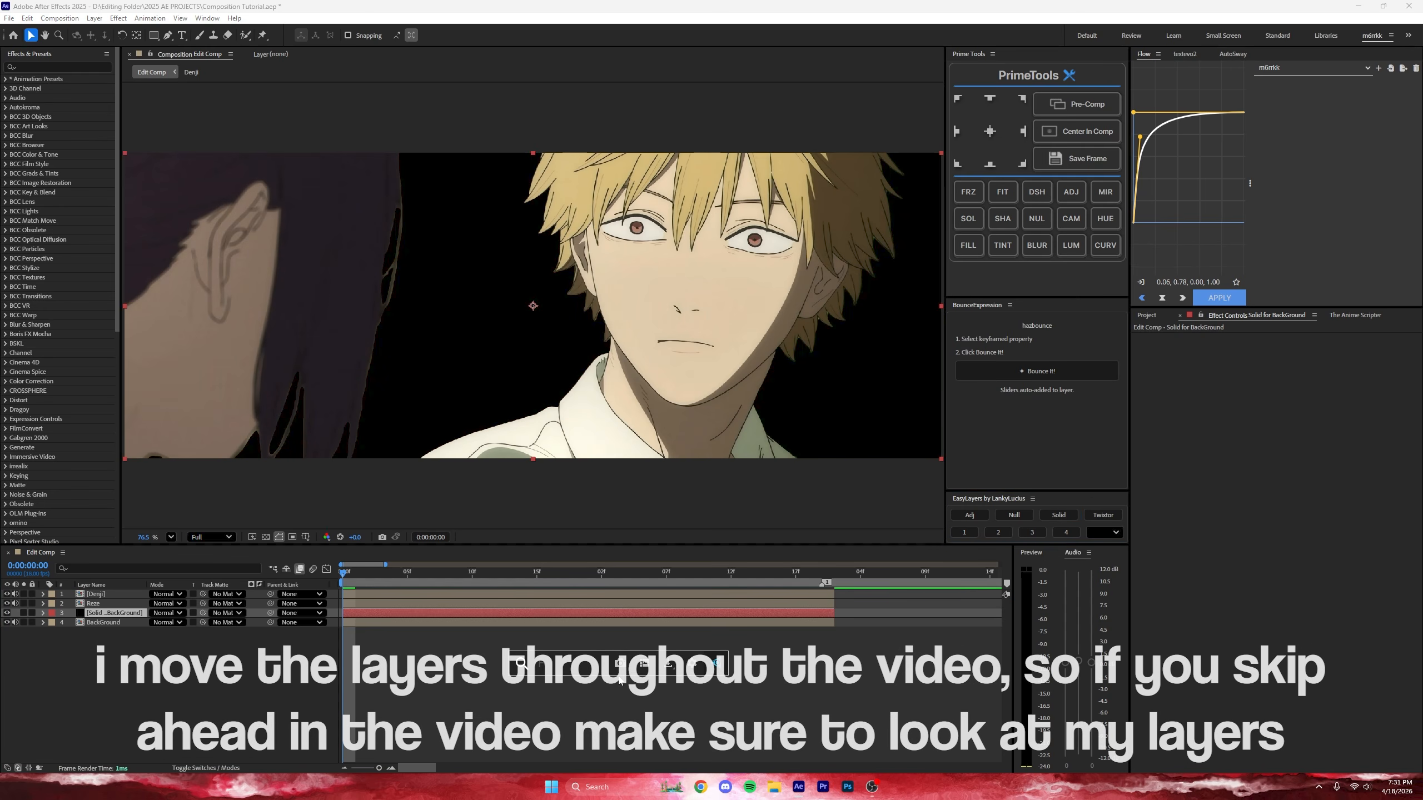
key(Escape)
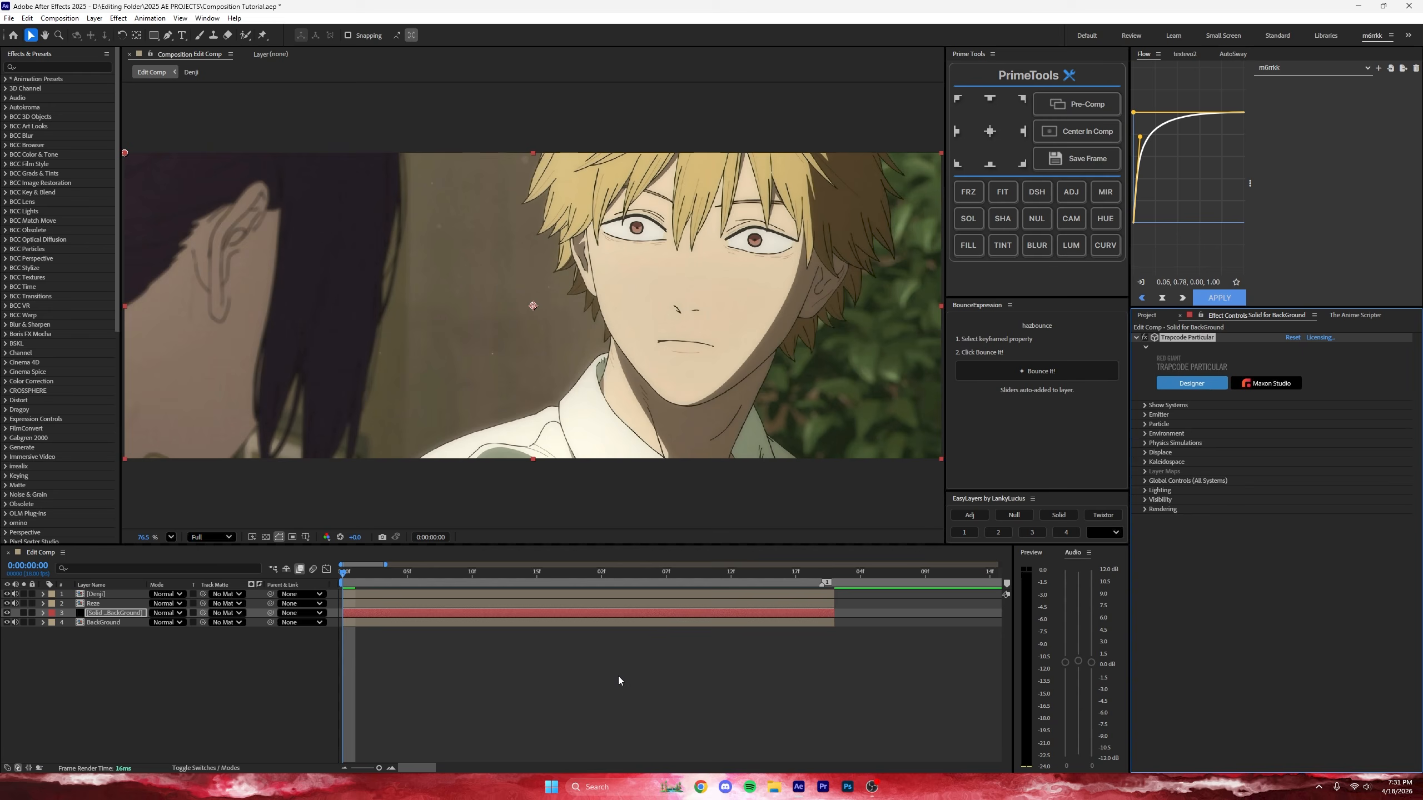
click(1275, 669)
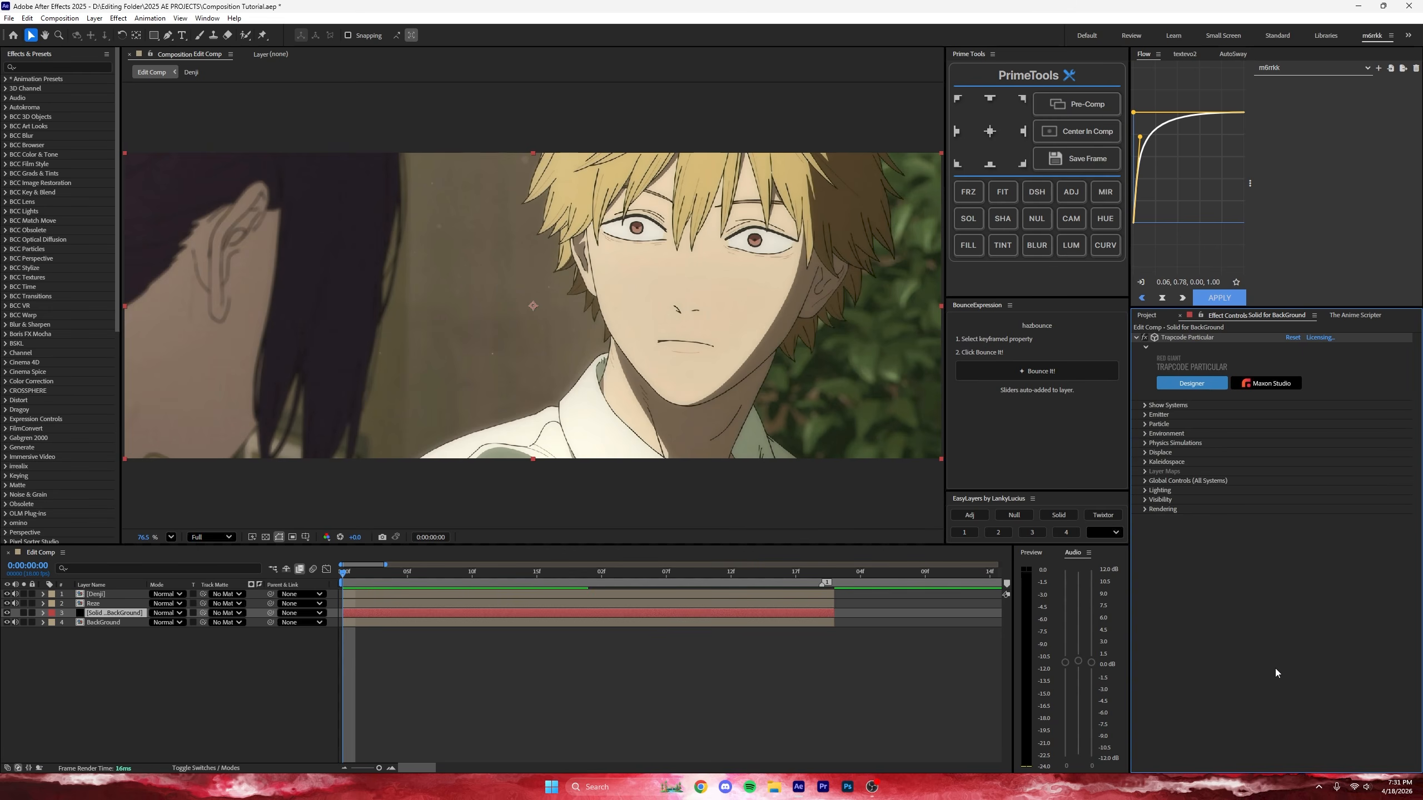
Step: In the Trapcode Particular Designer, set the emitter type to Box and its behavior to Explode with 16 particles
click(1186, 386)
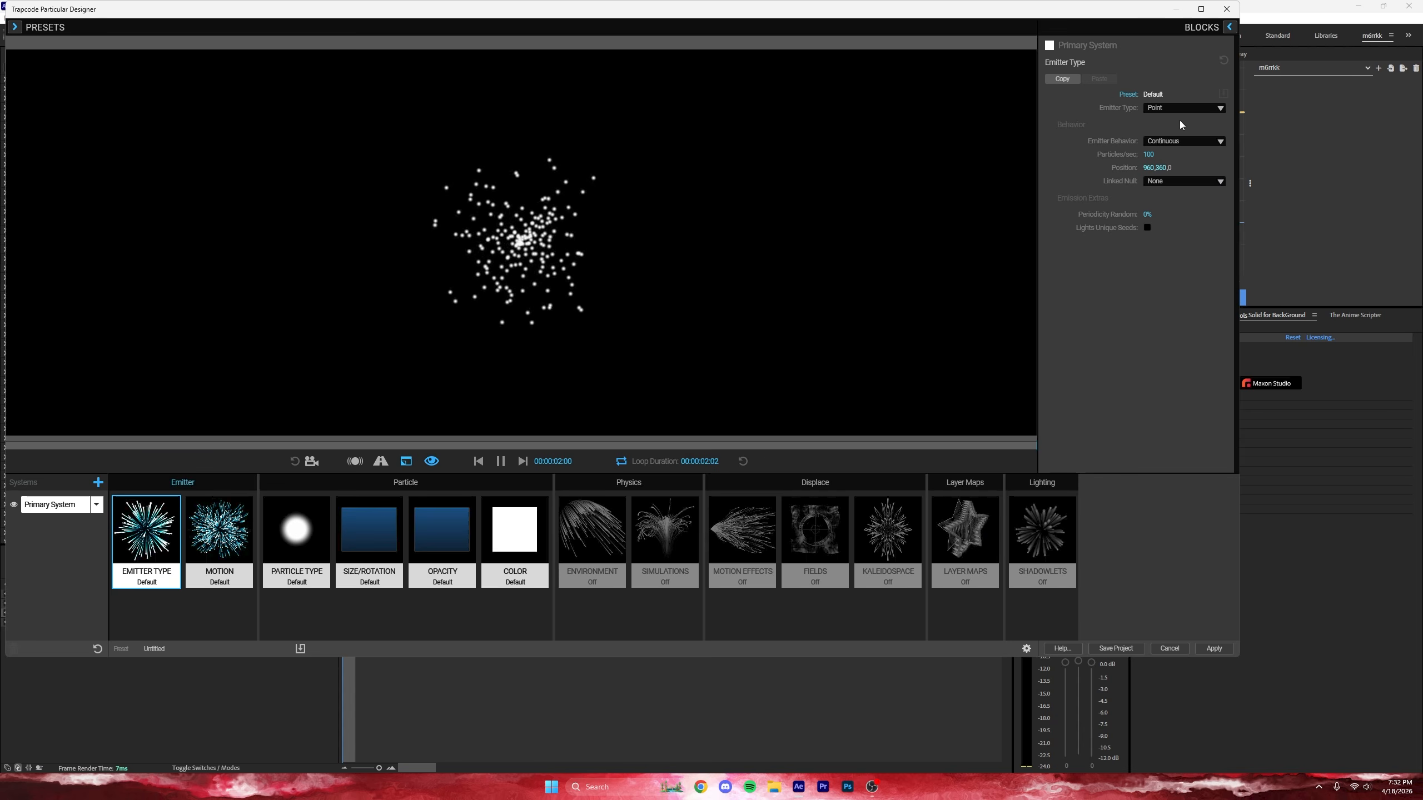
click(1171, 107)
click(1176, 134)
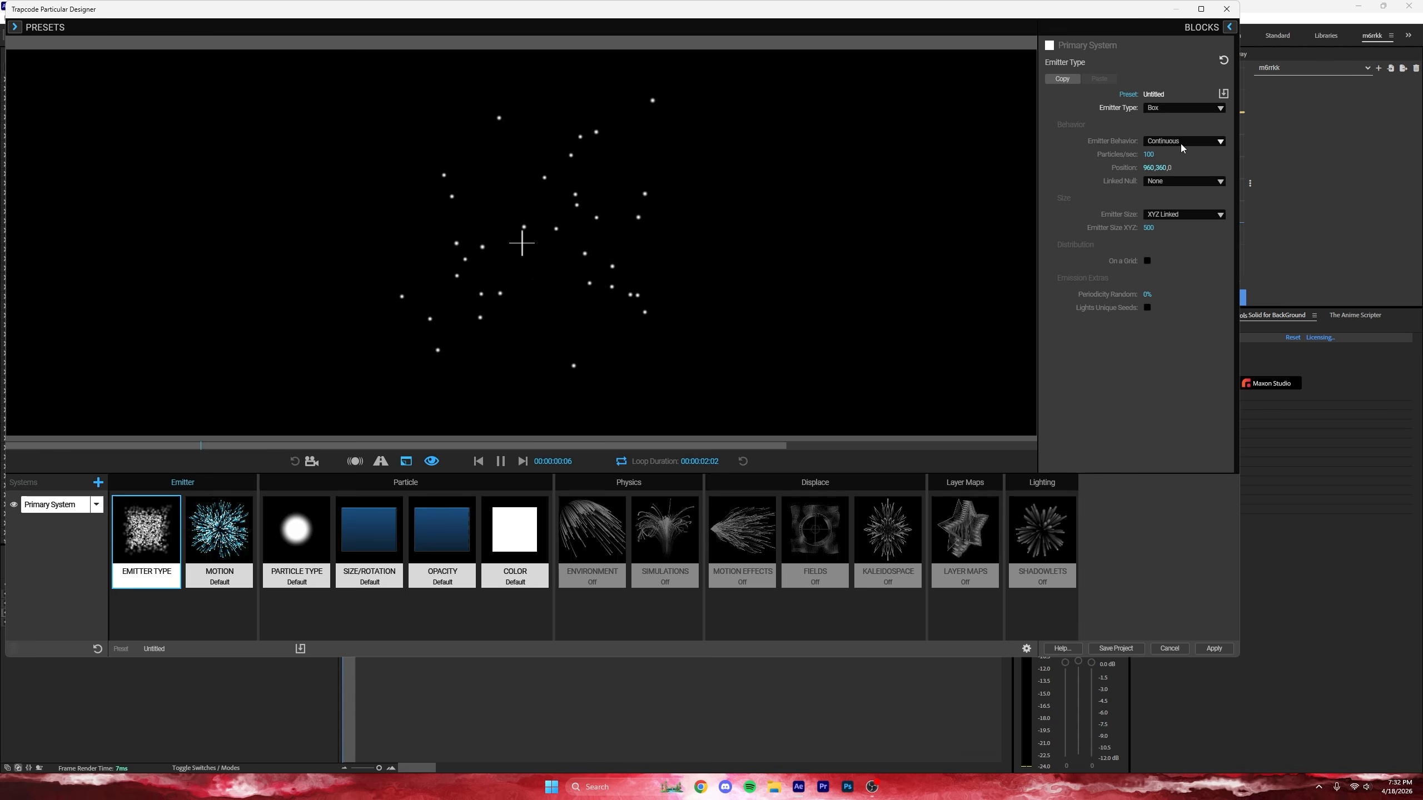
click(1181, 143)
click(1168, 164)
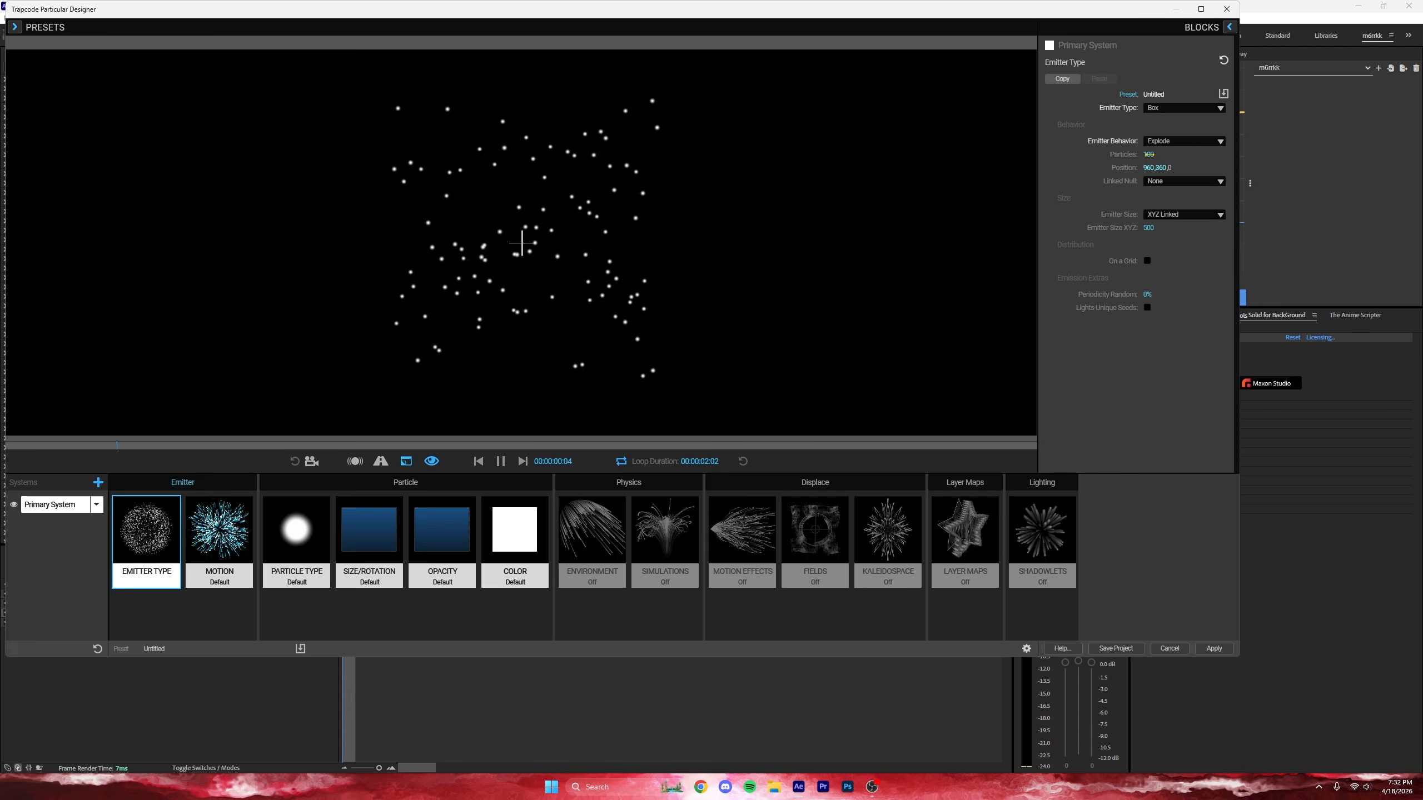
drag(1149, 154, 1100, 154)
Step: Switch the emitter size to XYZ Individual with X 1909, Y 873 and Z 1468, and raise the particle count to 47
click(1176, 215)
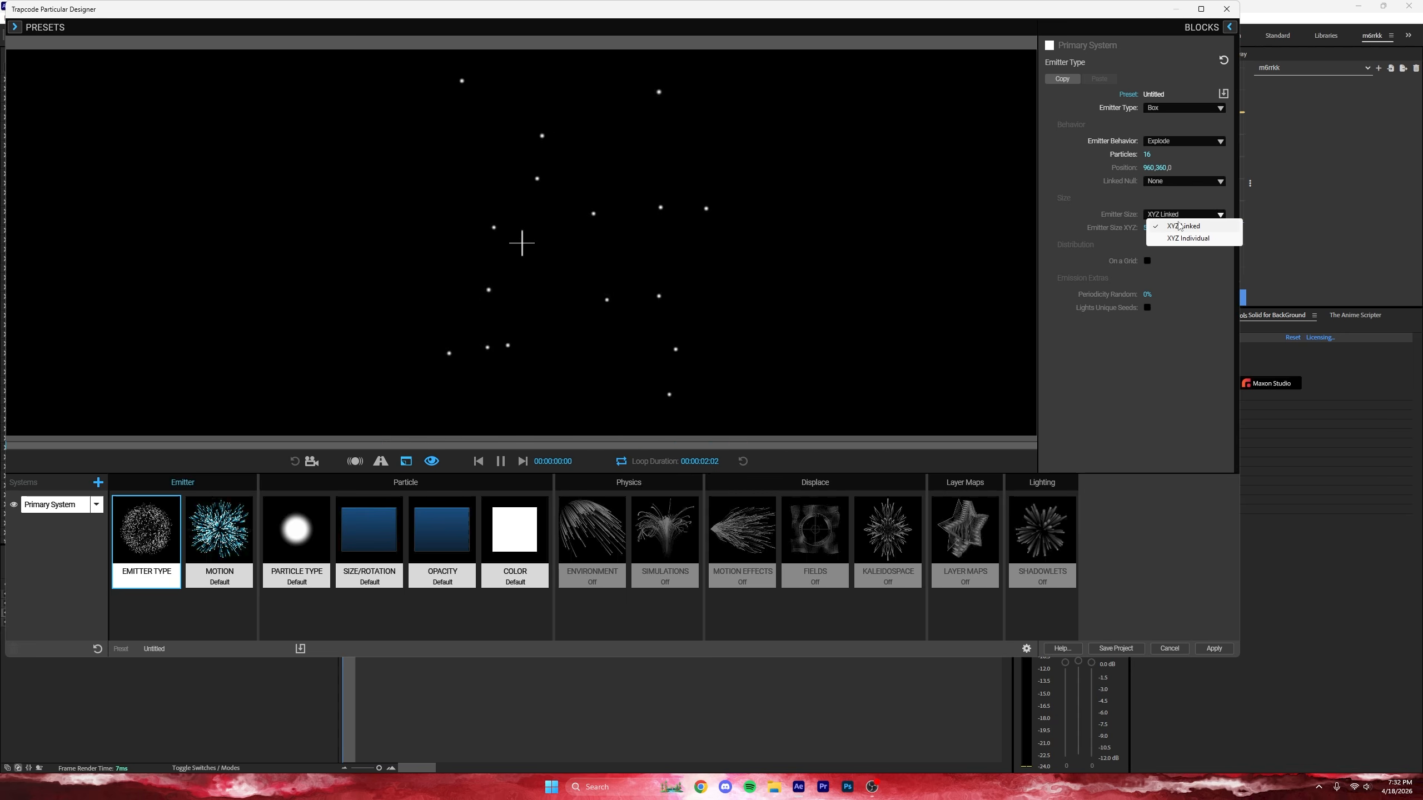
click(1182, 238)
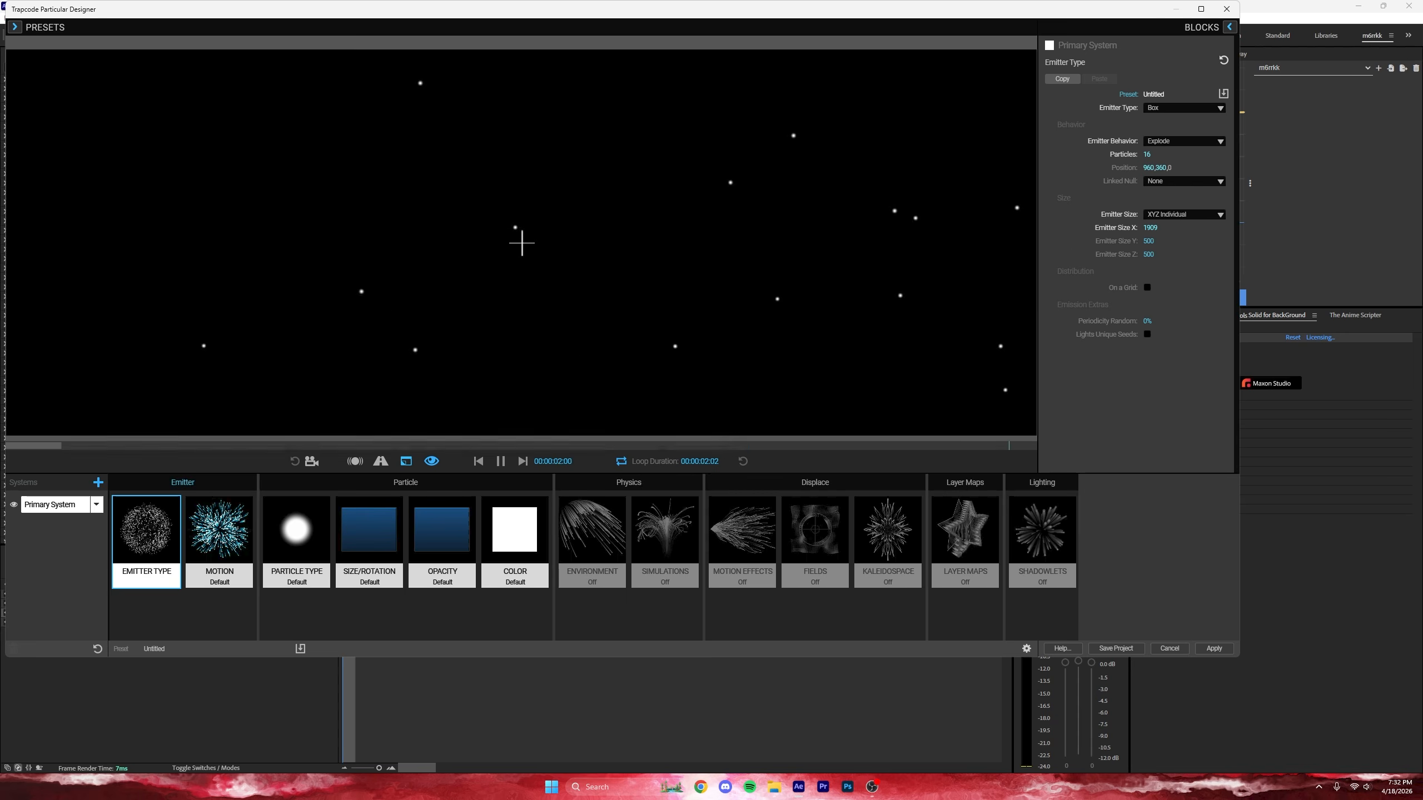
drag(1148, 243, 1419, 256)
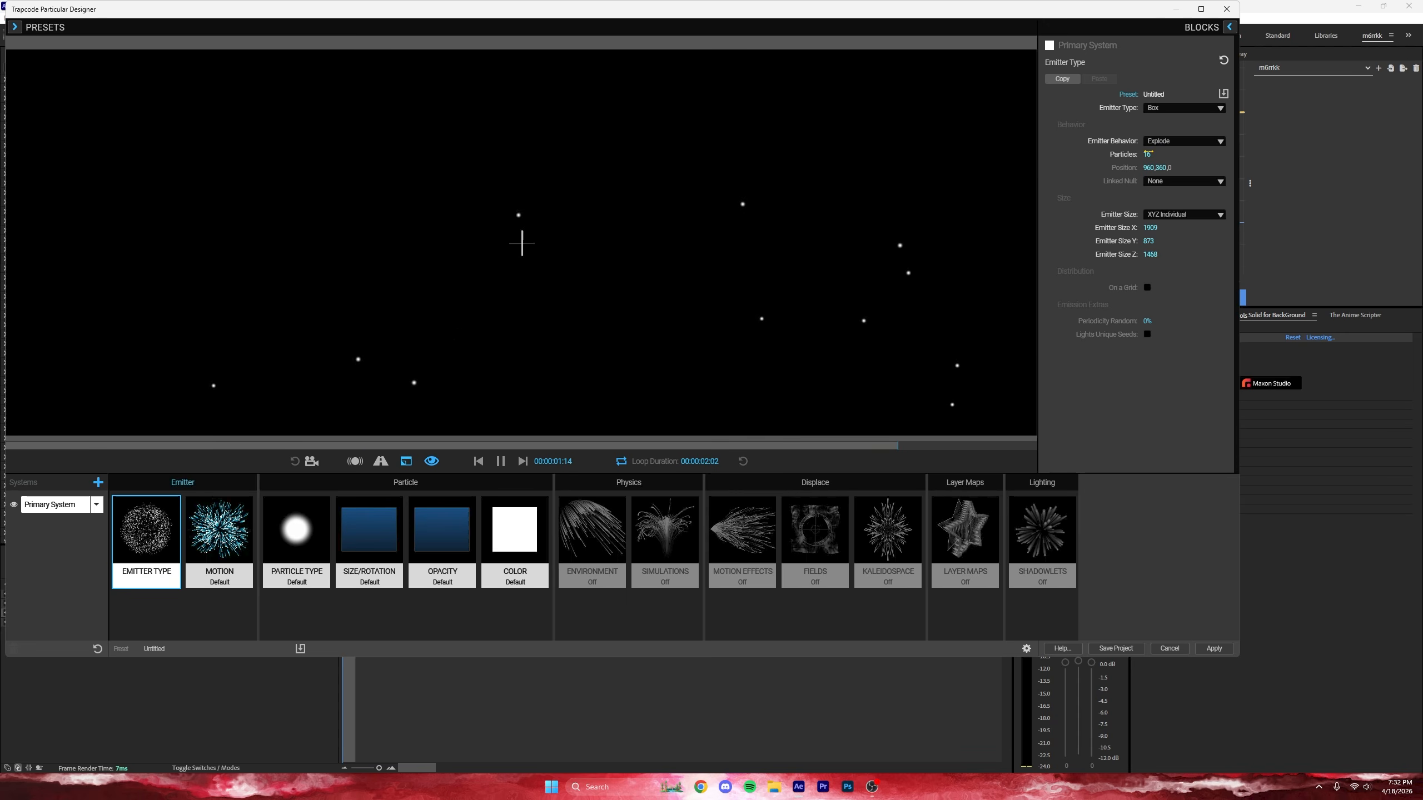
drag(1146, 155, 1164, 155)
Step: Set the particle size to 1.5 in the primary system's Size/Rotation settings
click(291, 562)
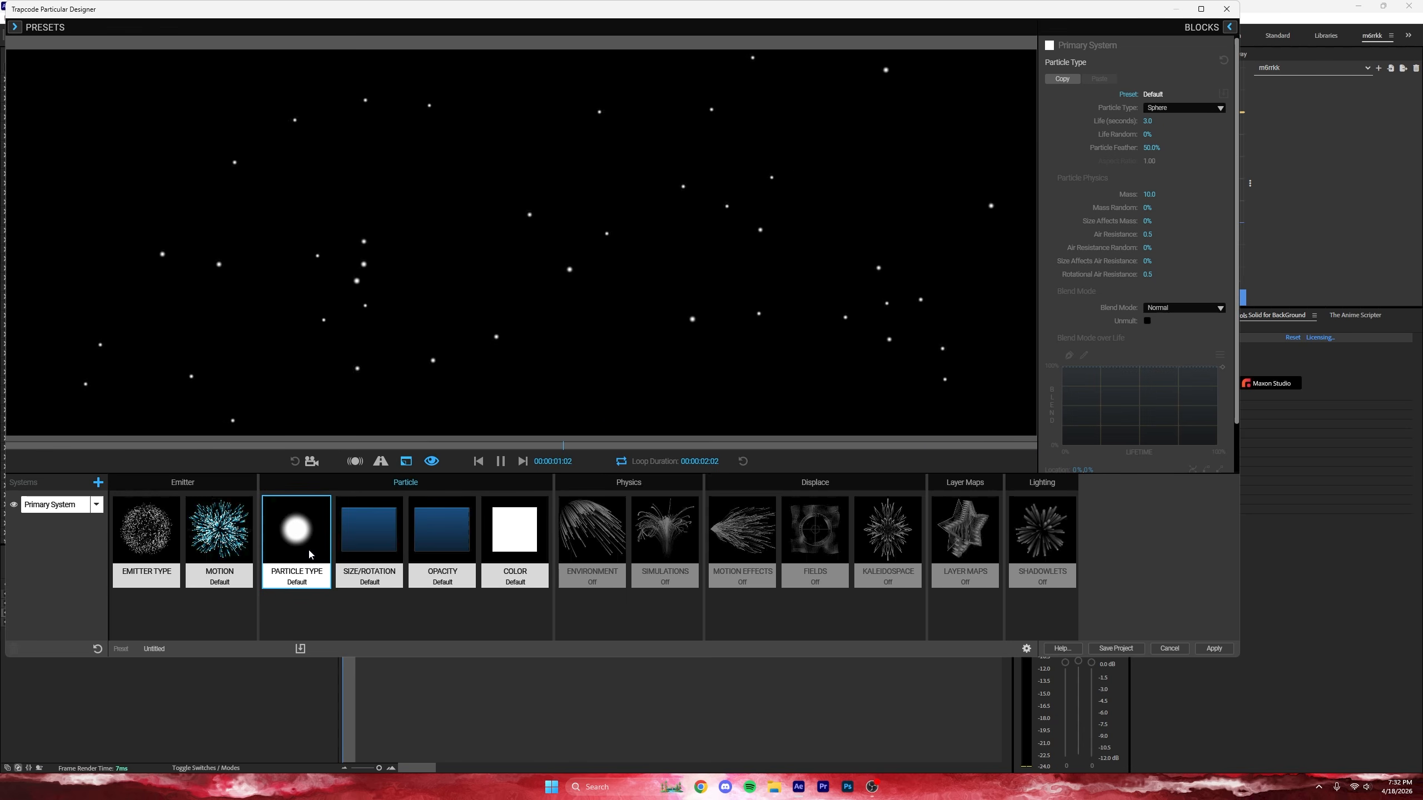
click(378, 539)
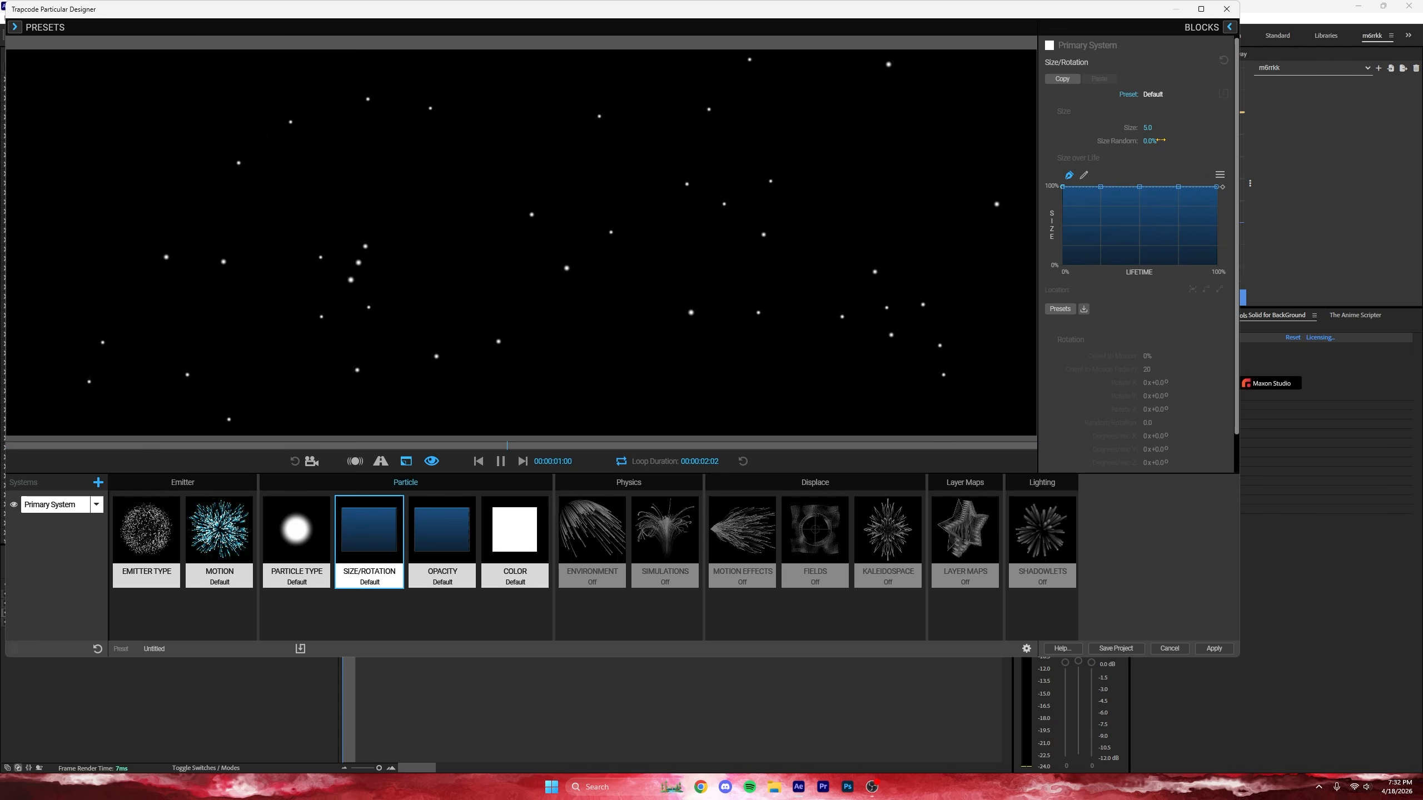
click(1147, 127)
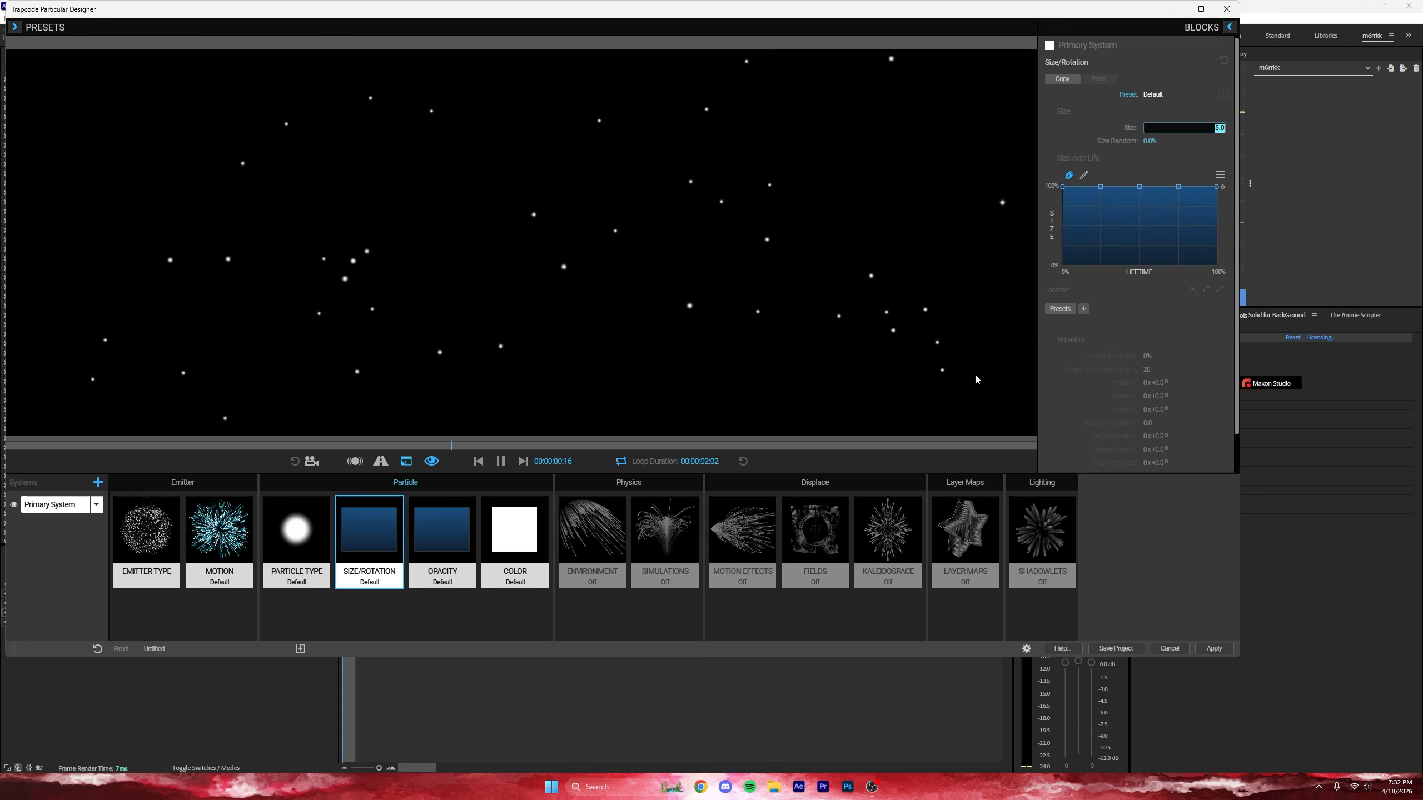
key(BackSpace)
text(1.)
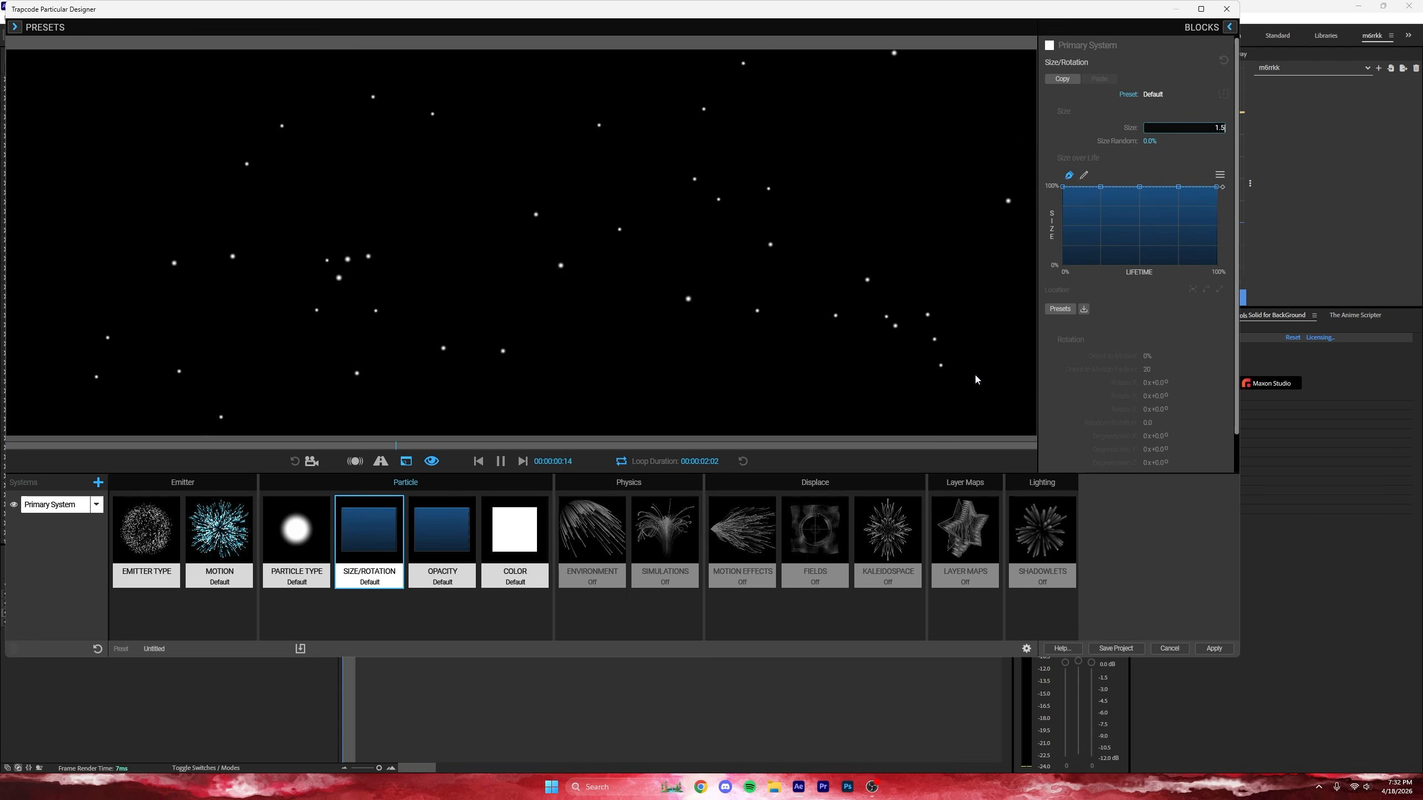
text(5)
key(Return)
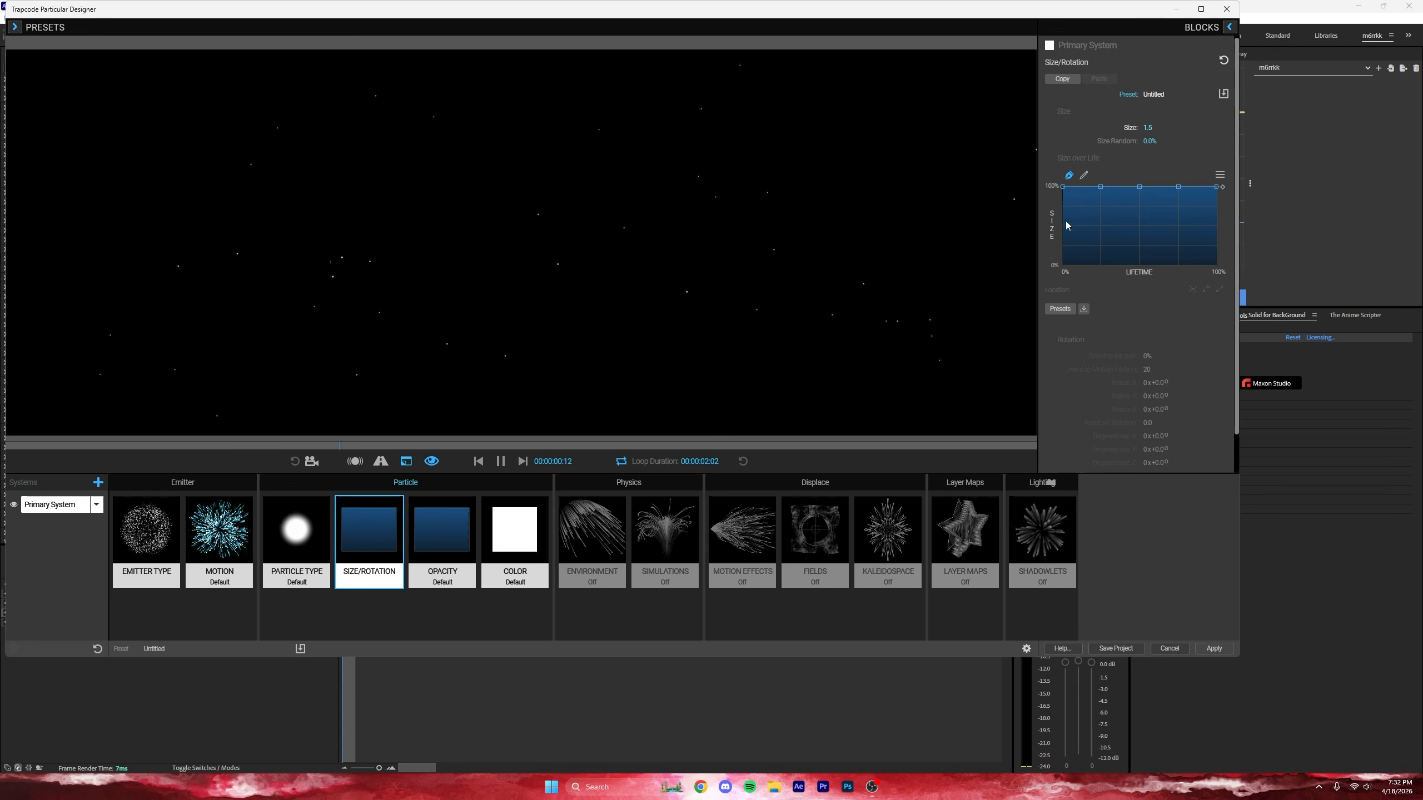
Step: Shape the Velocity over Life curve in the Motion settings so it slopes gradually down to 0% at the end of life
click(219, 530)
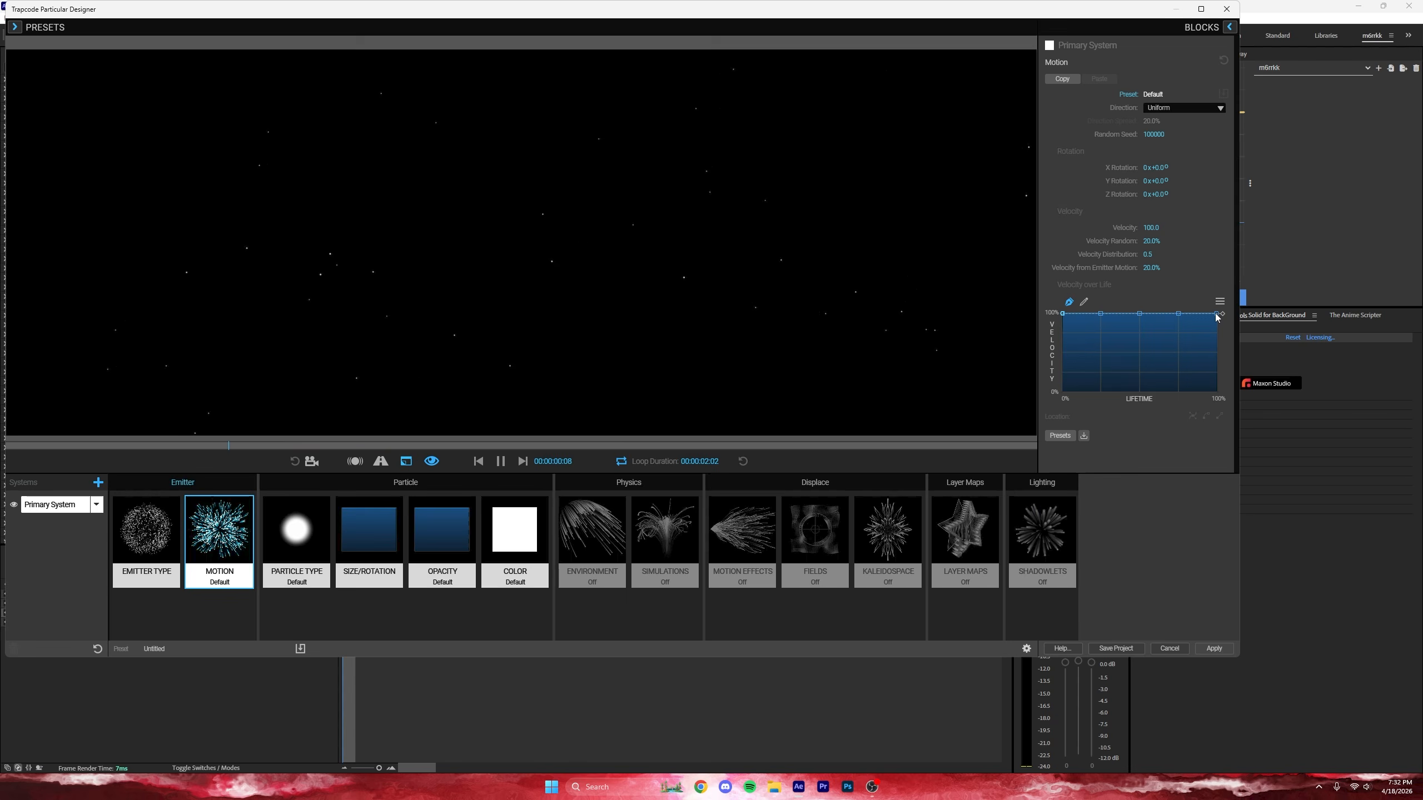
drag(1216, 314, 1216, 391)
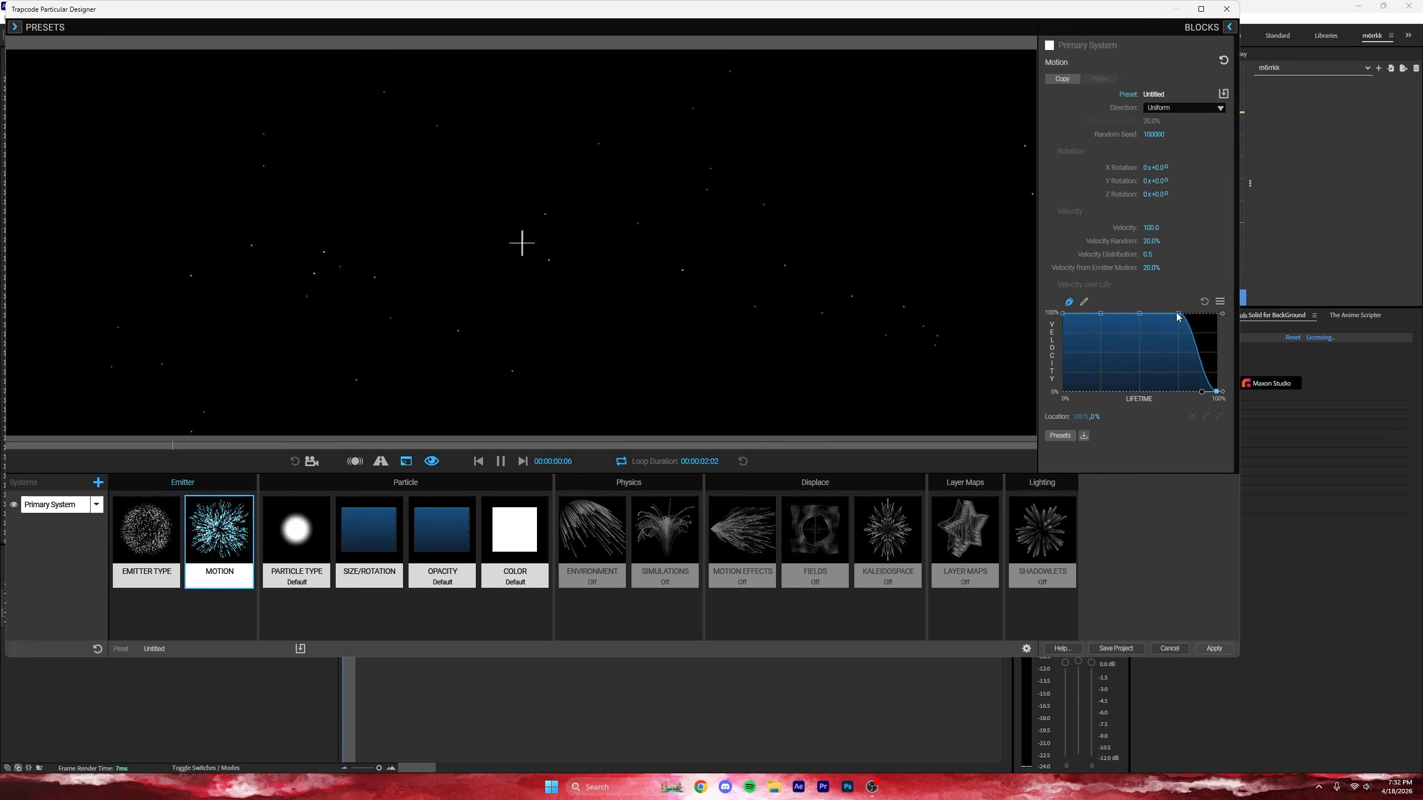
drag(1178, 314, 1168, 365)
drag(1139, 314, 1136, 343)
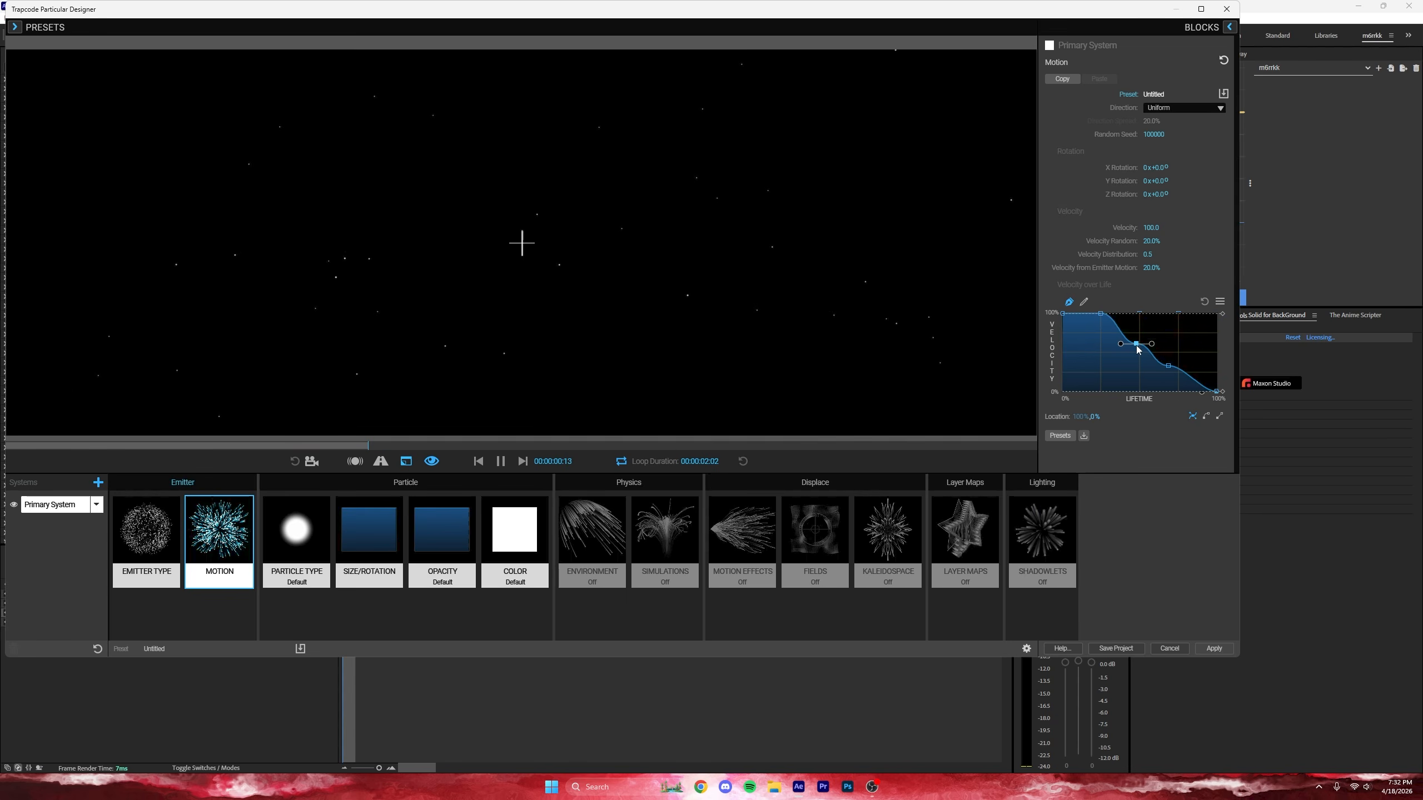
click(1168, 366)
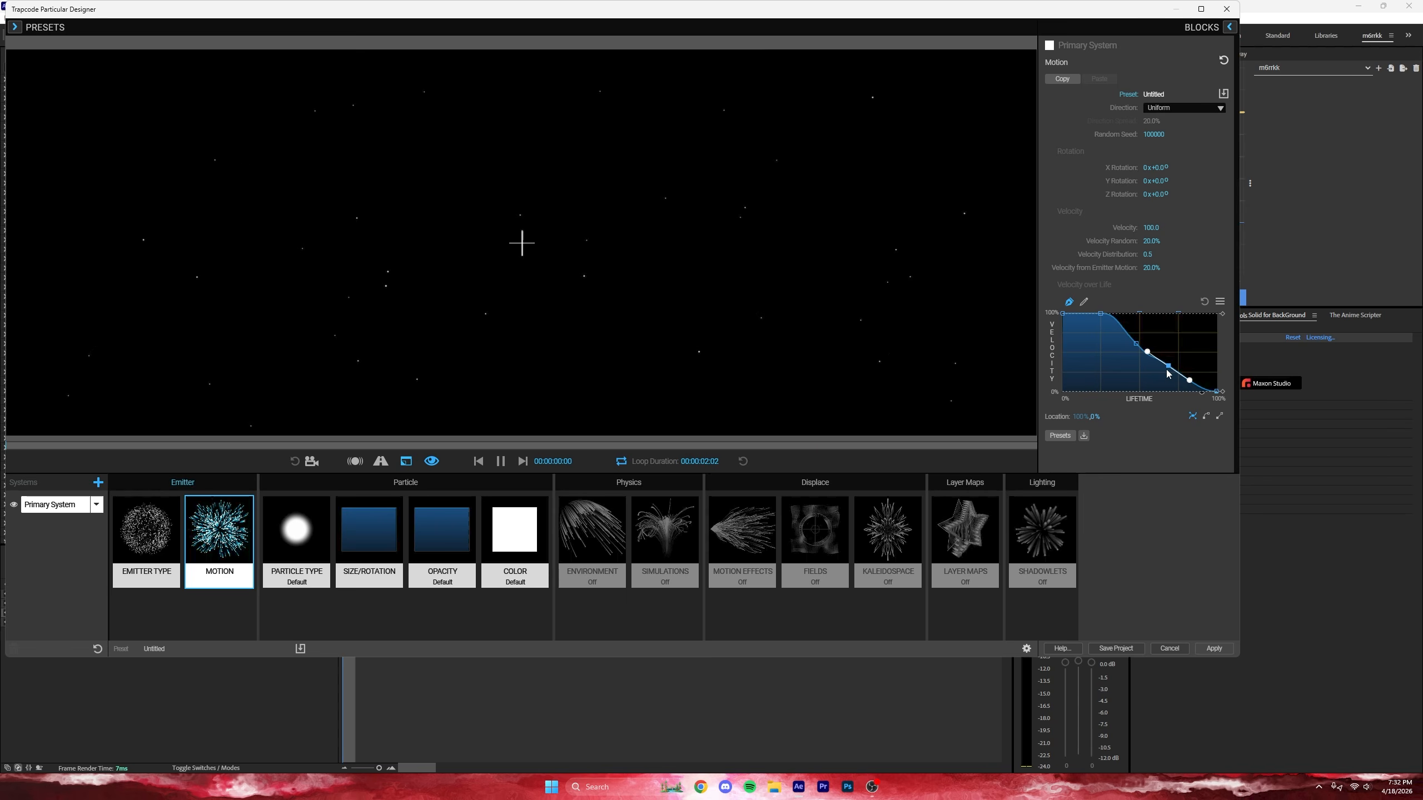
drag(1168, 368, 1164, 369)
Step: Set the emitter's X size to 2527 and apply the Designer settings to the solid
click(165, 538)
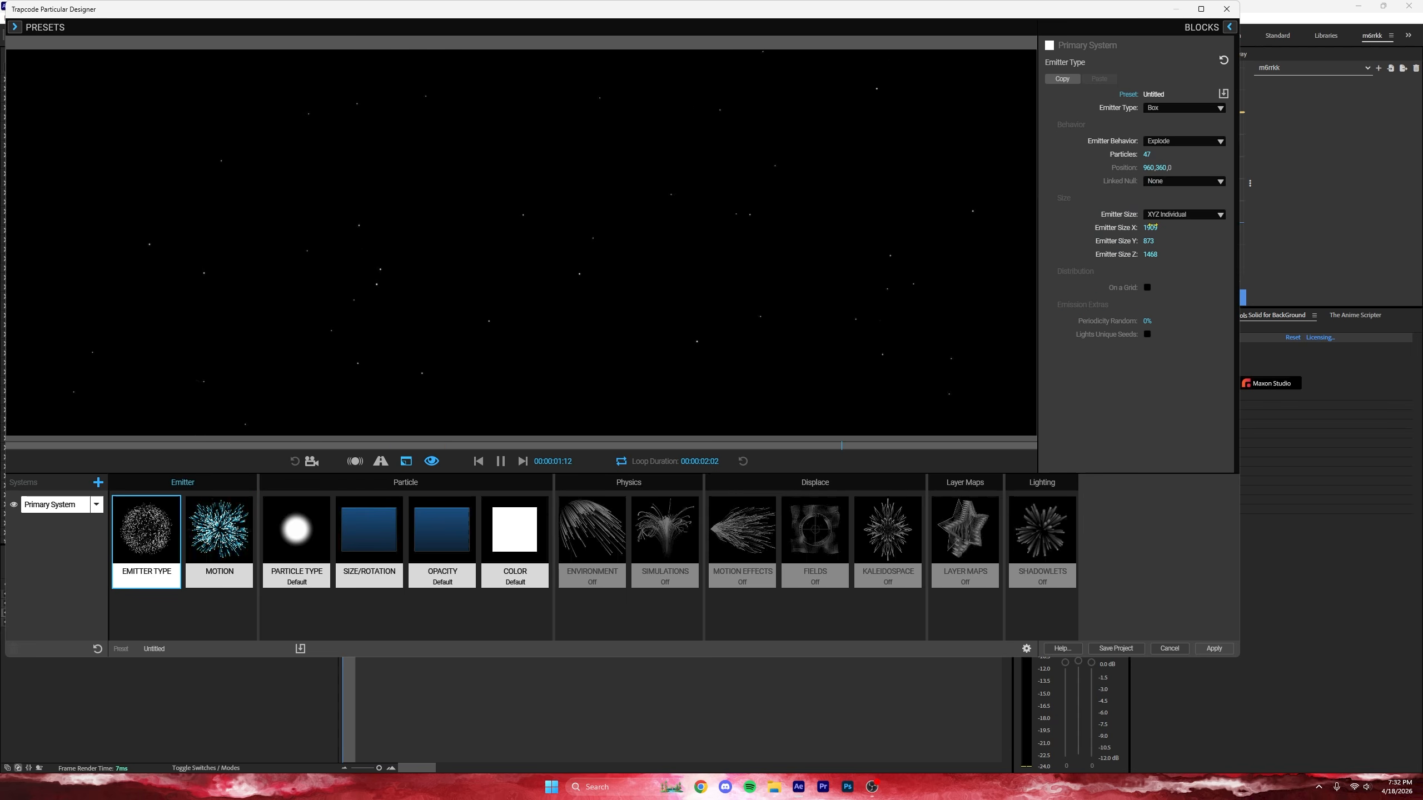
drag(1152, 225, 1238, 225)
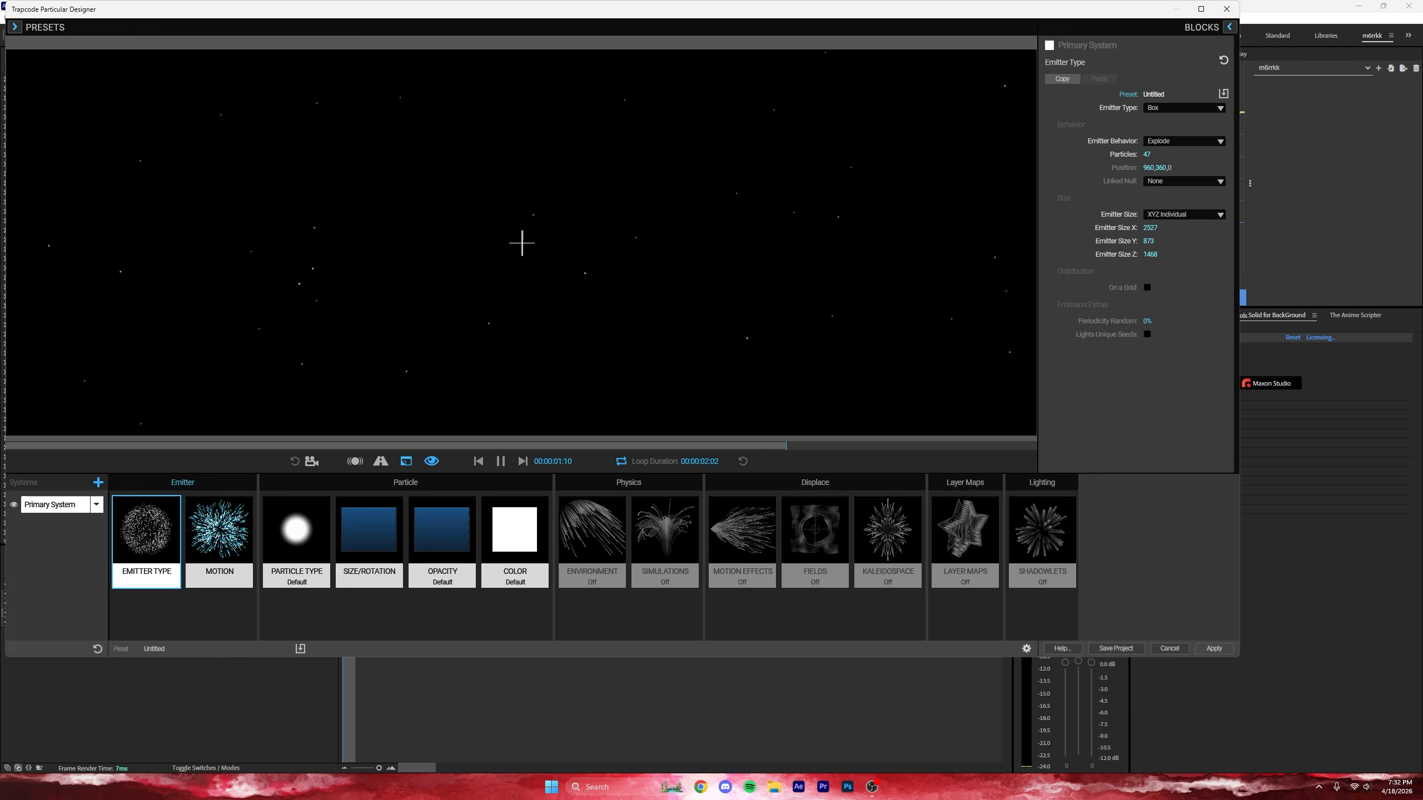
click(1212, 649)
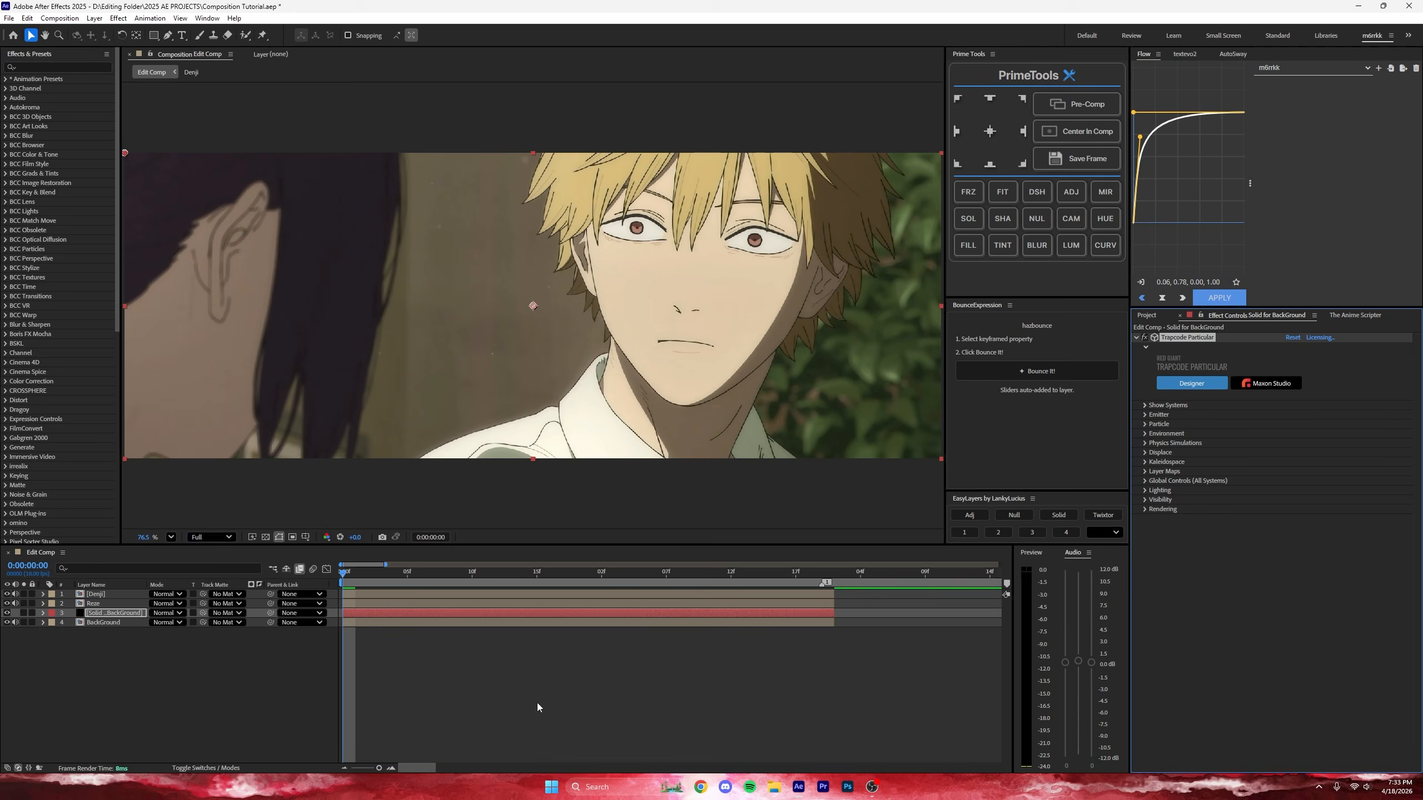
Step: End the composition's work area at 0:00:02:01 and play back the particles over the shot
click(536, 704)
key(space)
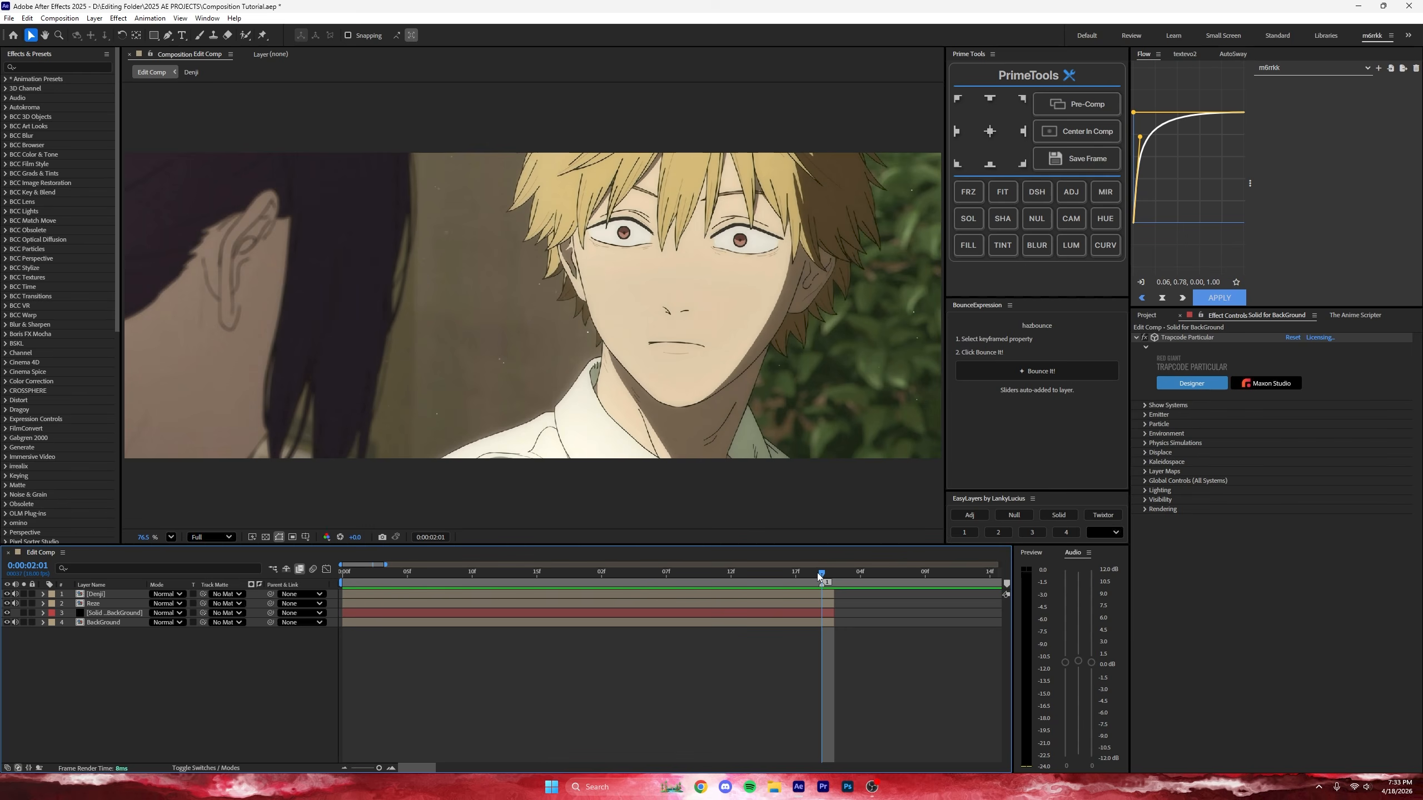
key(n)
key(space)
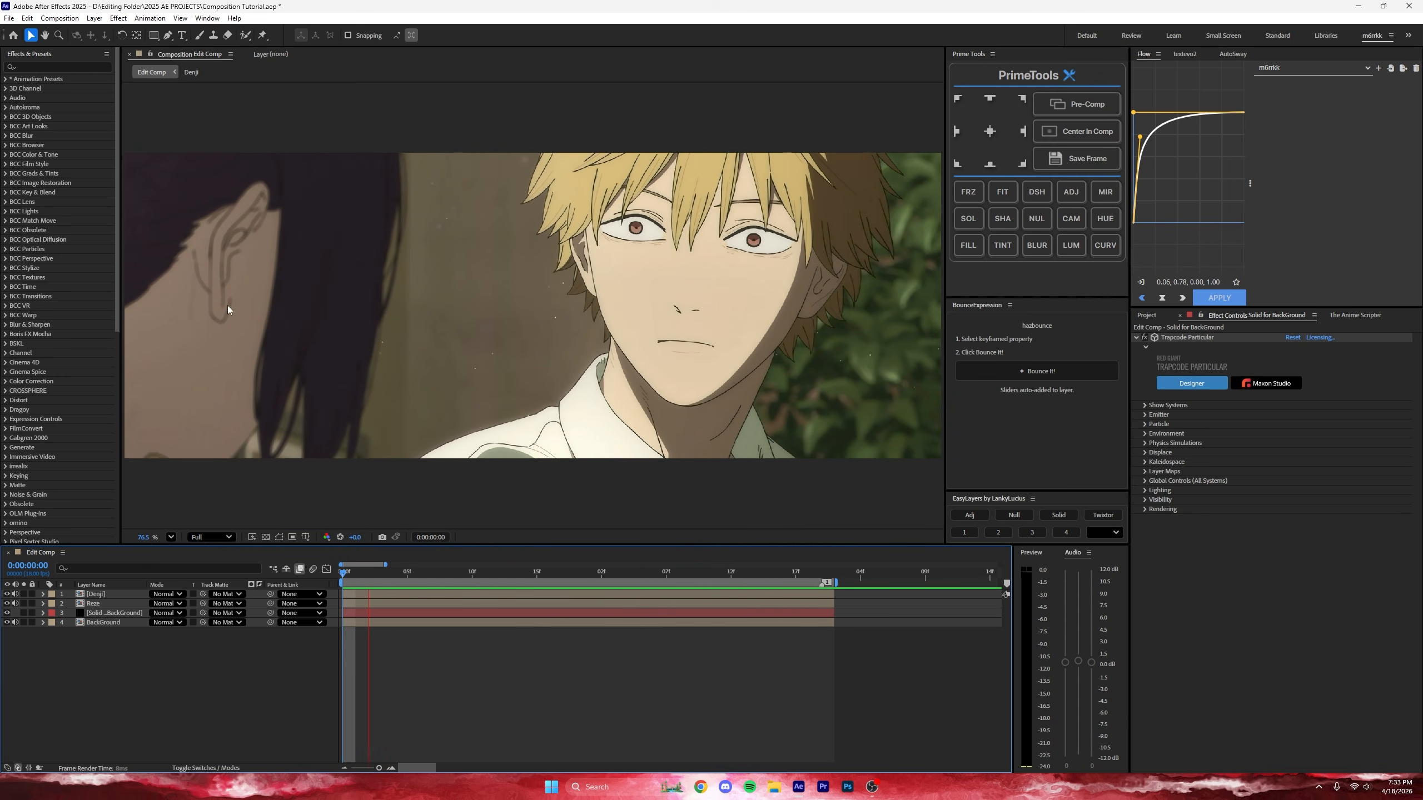
key(space)
Step: Add a Gaussian Blur with Blurriness 4.7 to the background particle solid and save the project
key(ctrl+space)
text(gau)
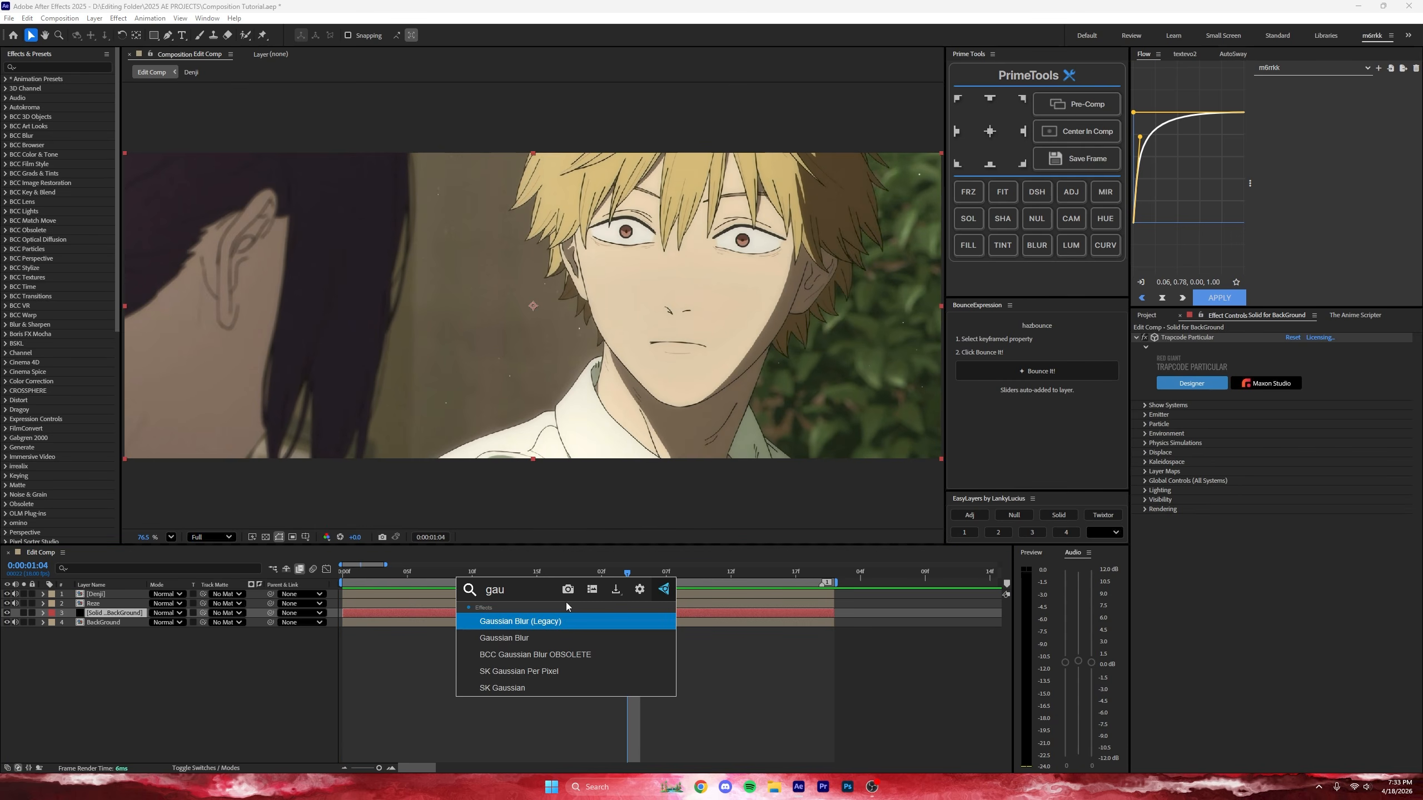
key(Down)
key(Return)
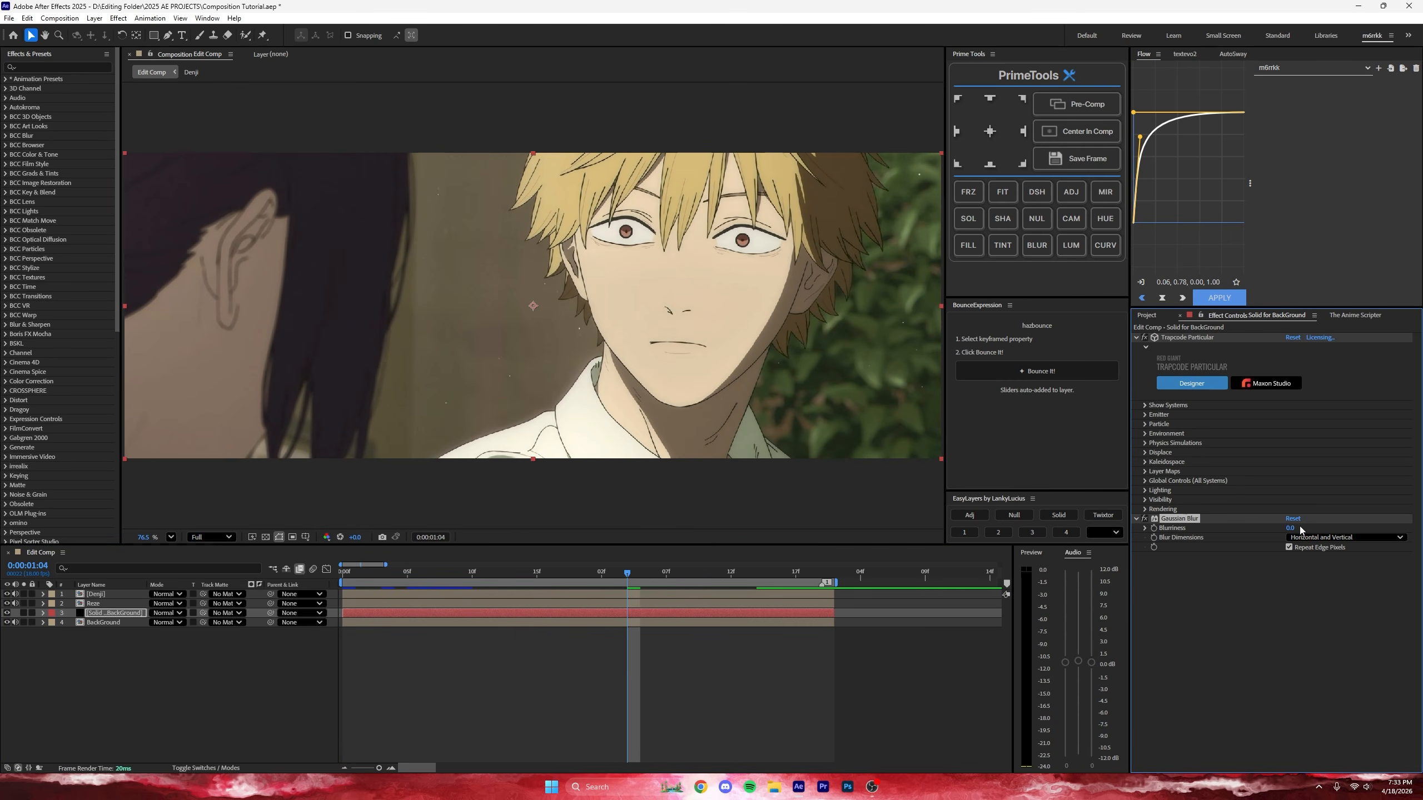
drag(1290, 529, 1338, 529)
click(1309, 609)
click(697, 714)
key(ctrl+s)
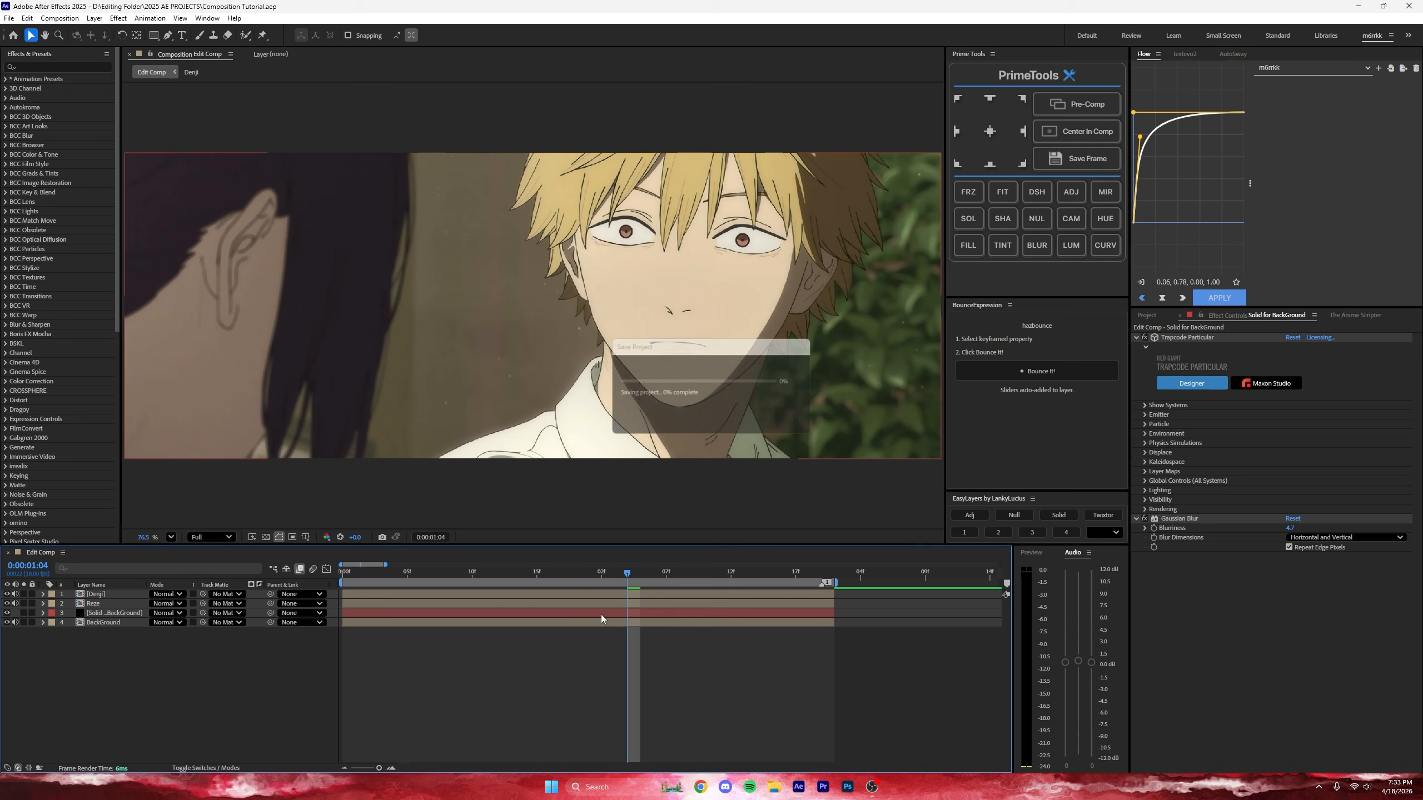
Step: Add a new solid above the background particle solid and set its blending mode to Screen
click(601, 611)
right_click(601, 611)
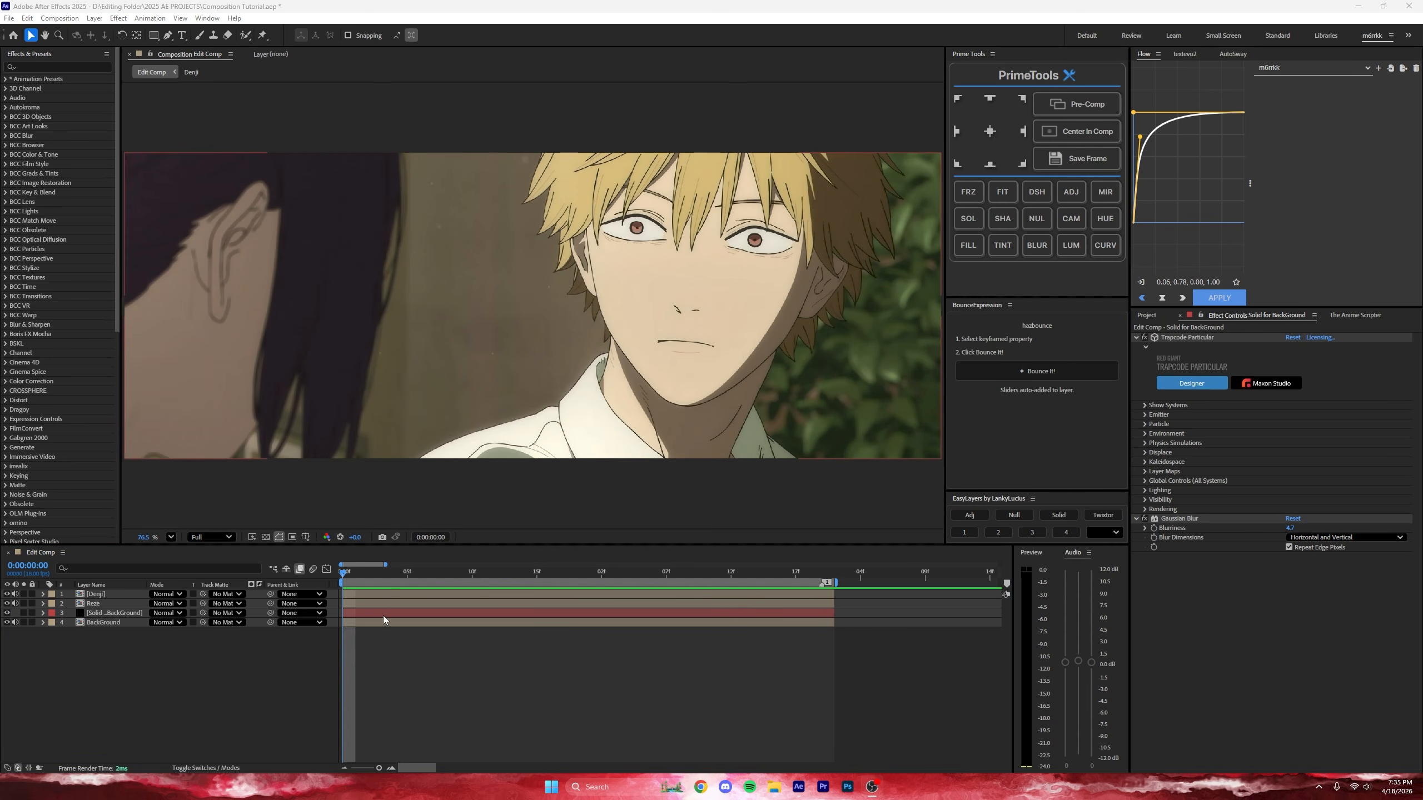
click(408, 623)
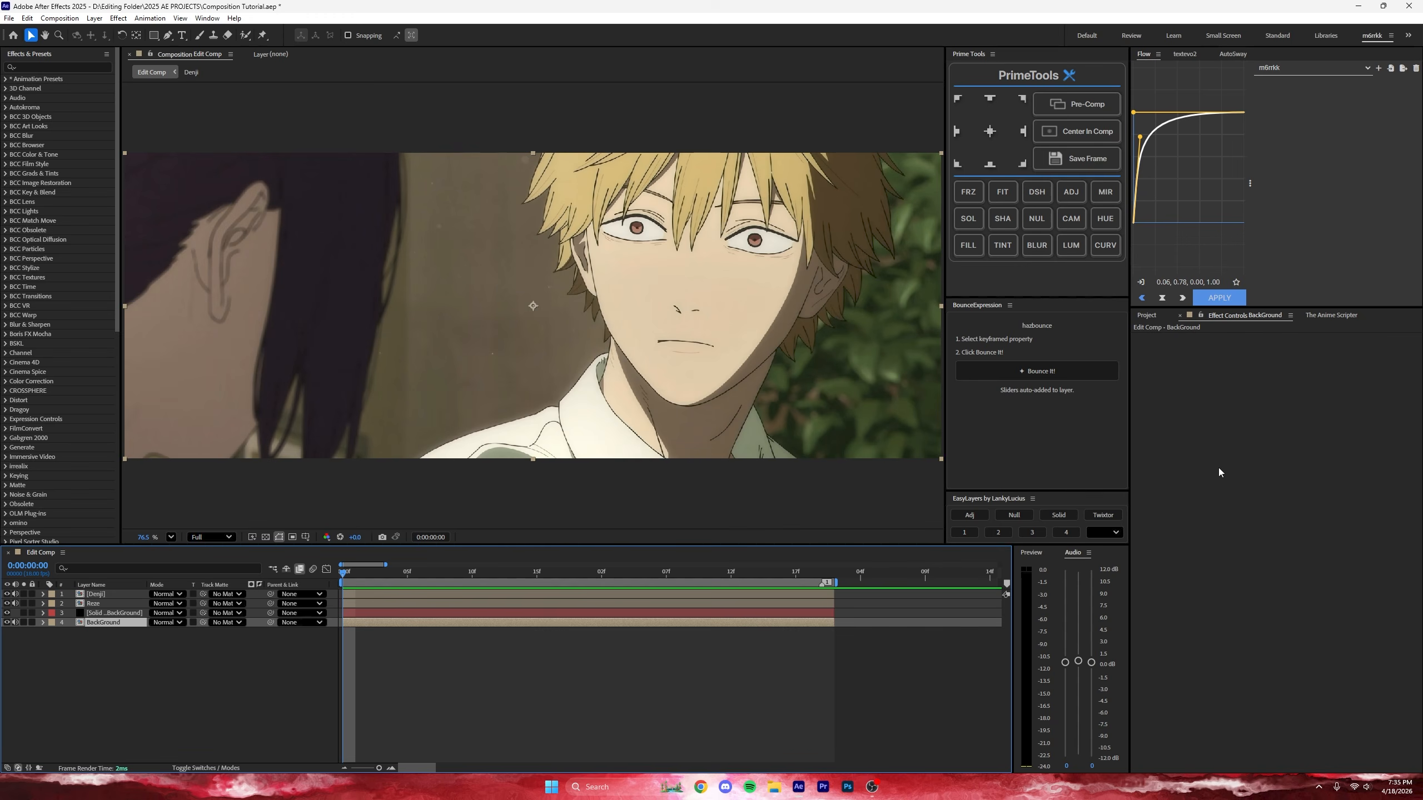
click(361, 614)
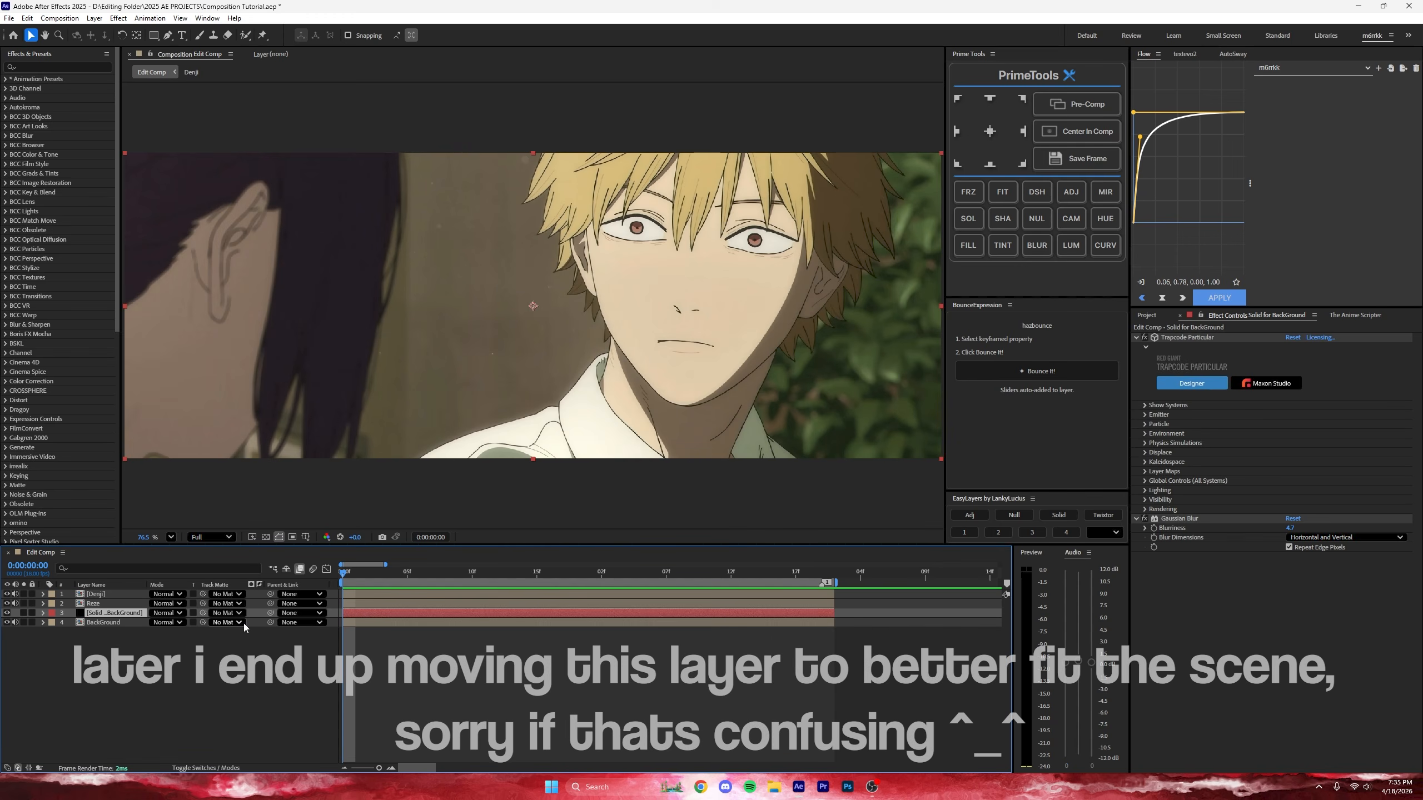
click(1059, 515)
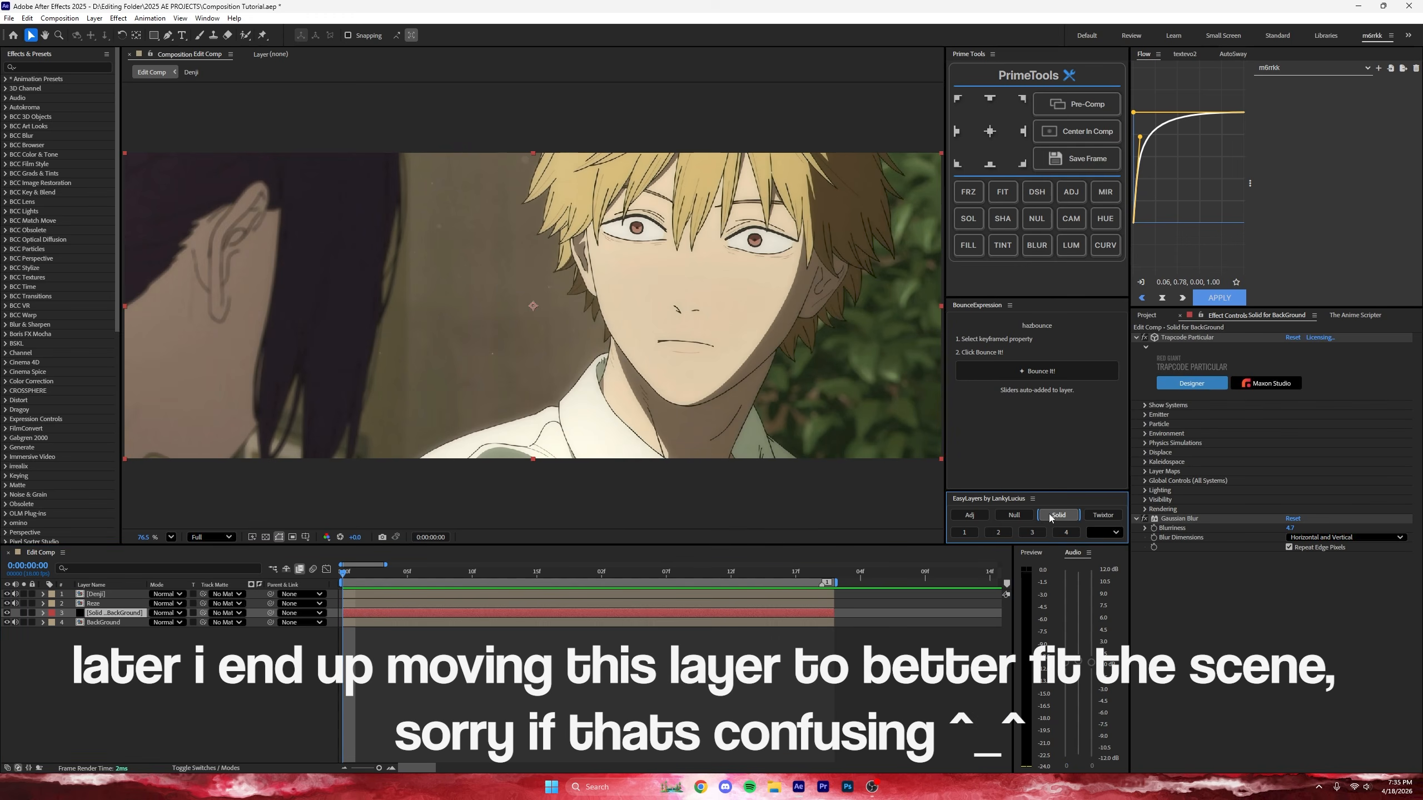
click(164, 614)
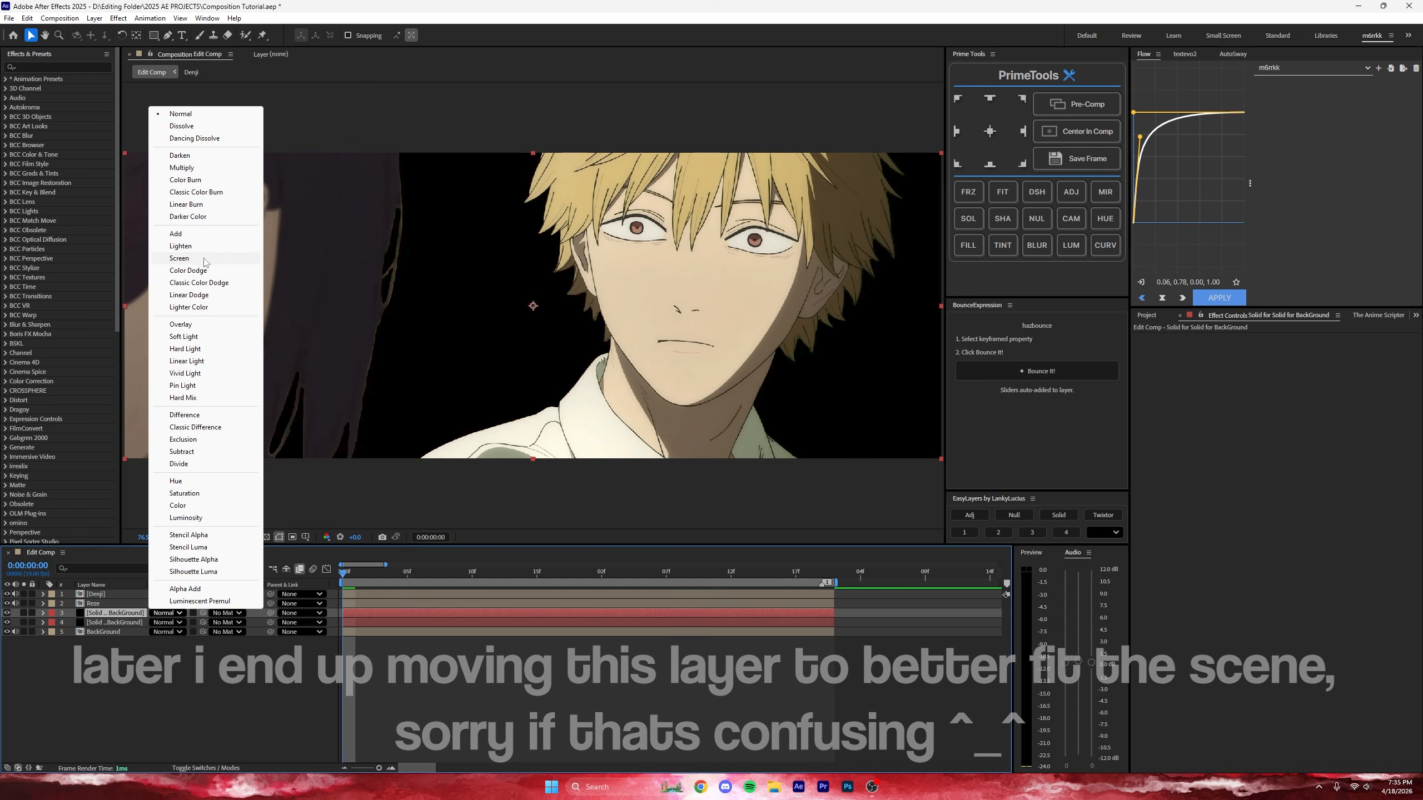
click(205, 259)
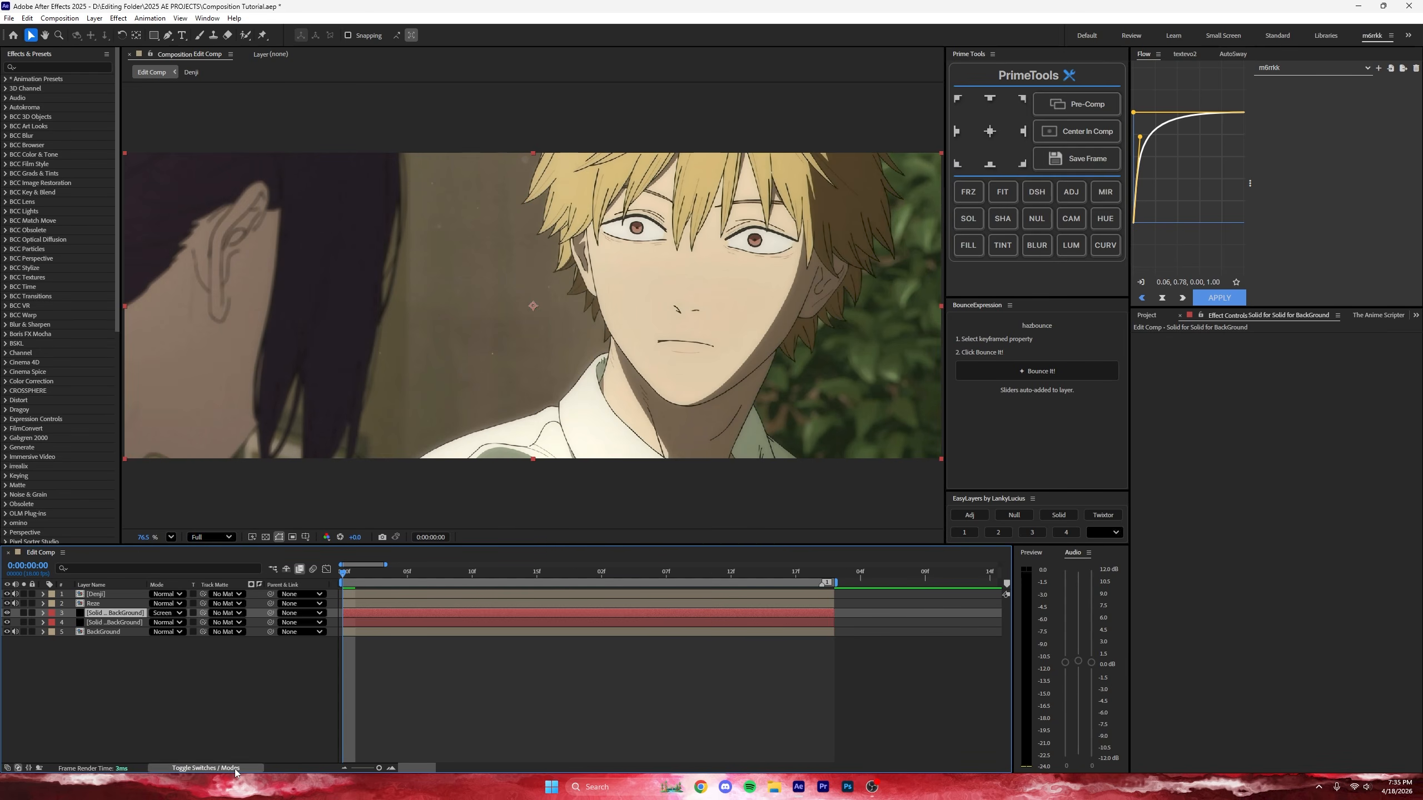
click(207, 769)
click(190, 772)
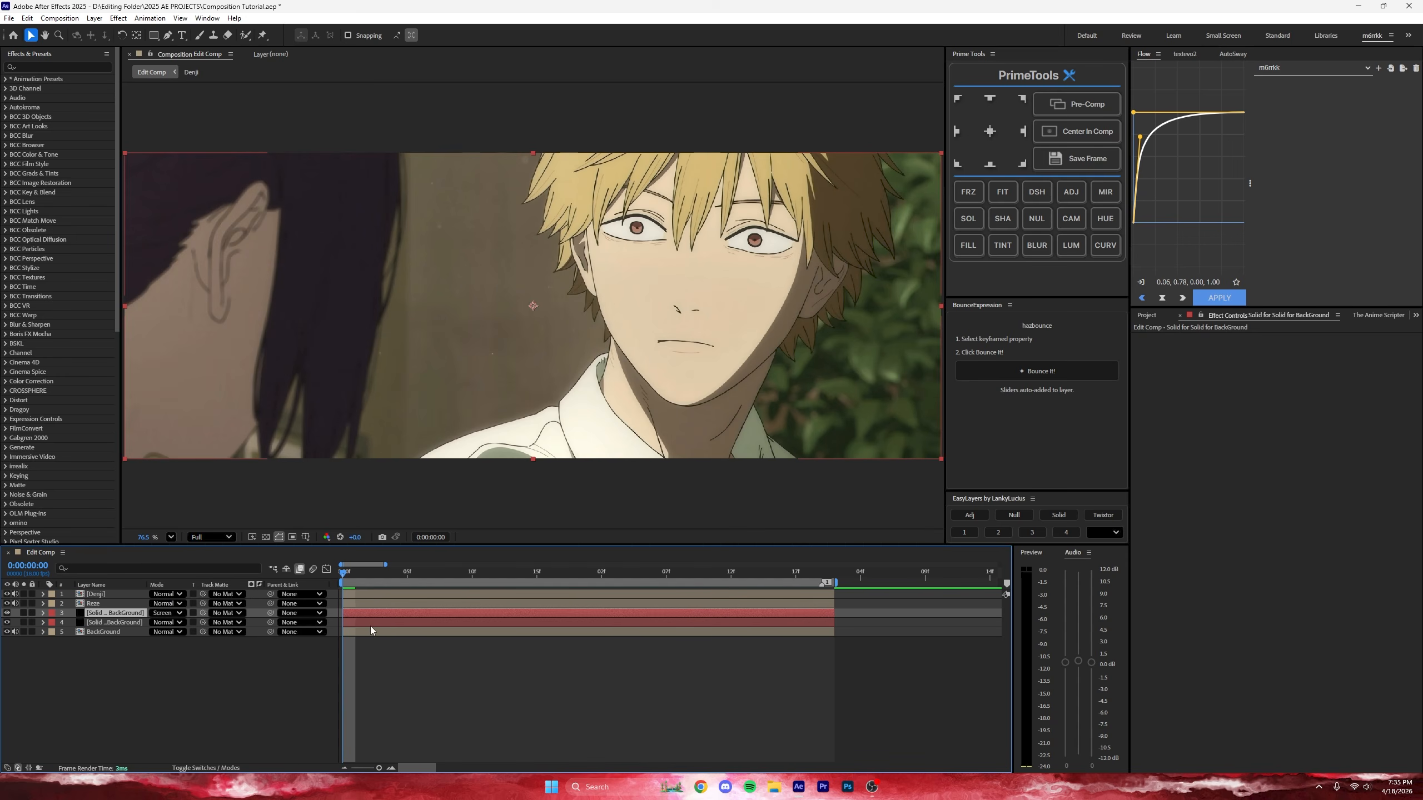
Step: Apply the Optical Flares effect to the new Screen-mode solid
key(ctrl+space)
text(op)
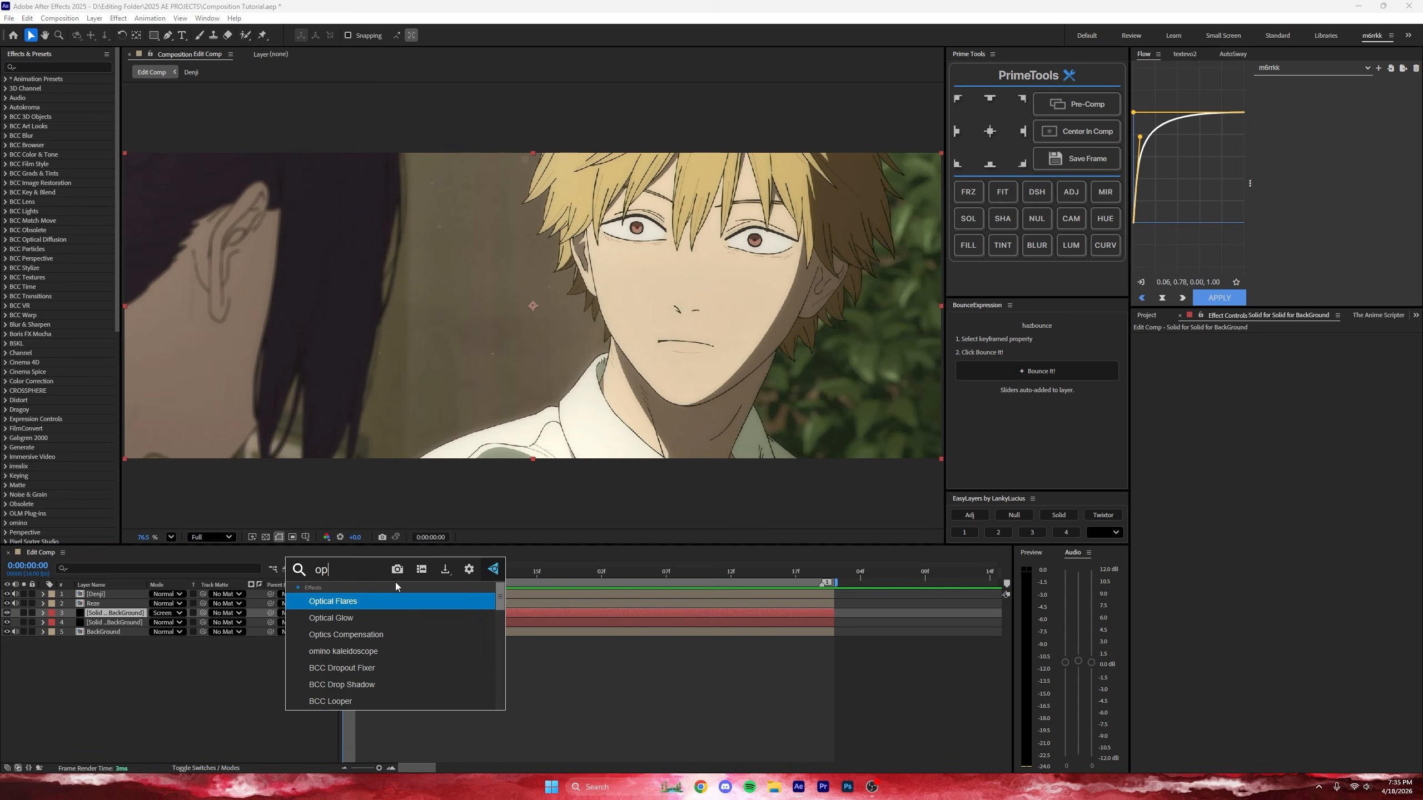
key(Return)
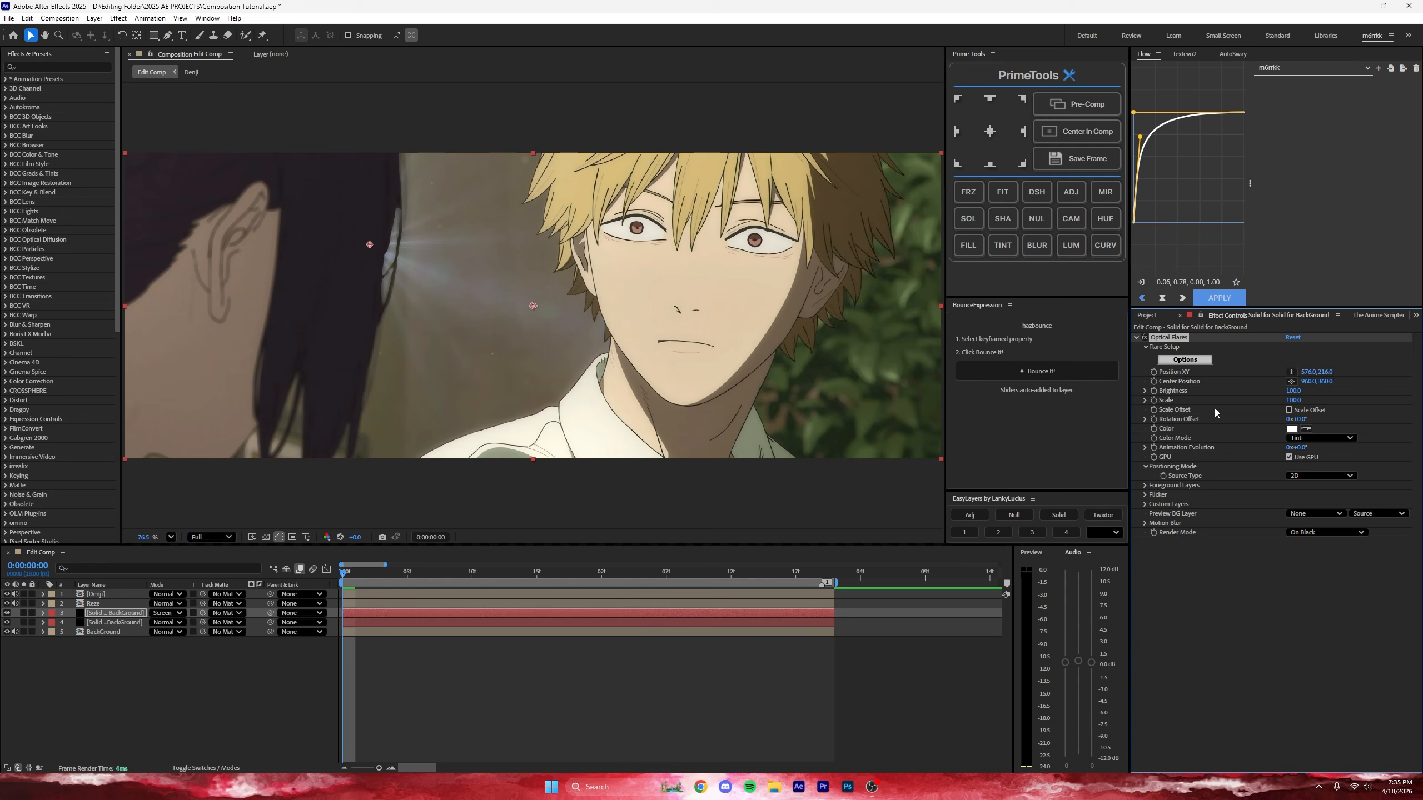
Step: Load the JayJay preset from the Light flares and place the flare near the frame's upper-left corner, with Center Position about 1083, 398
click(1185, 359)
double_click(847, 393)
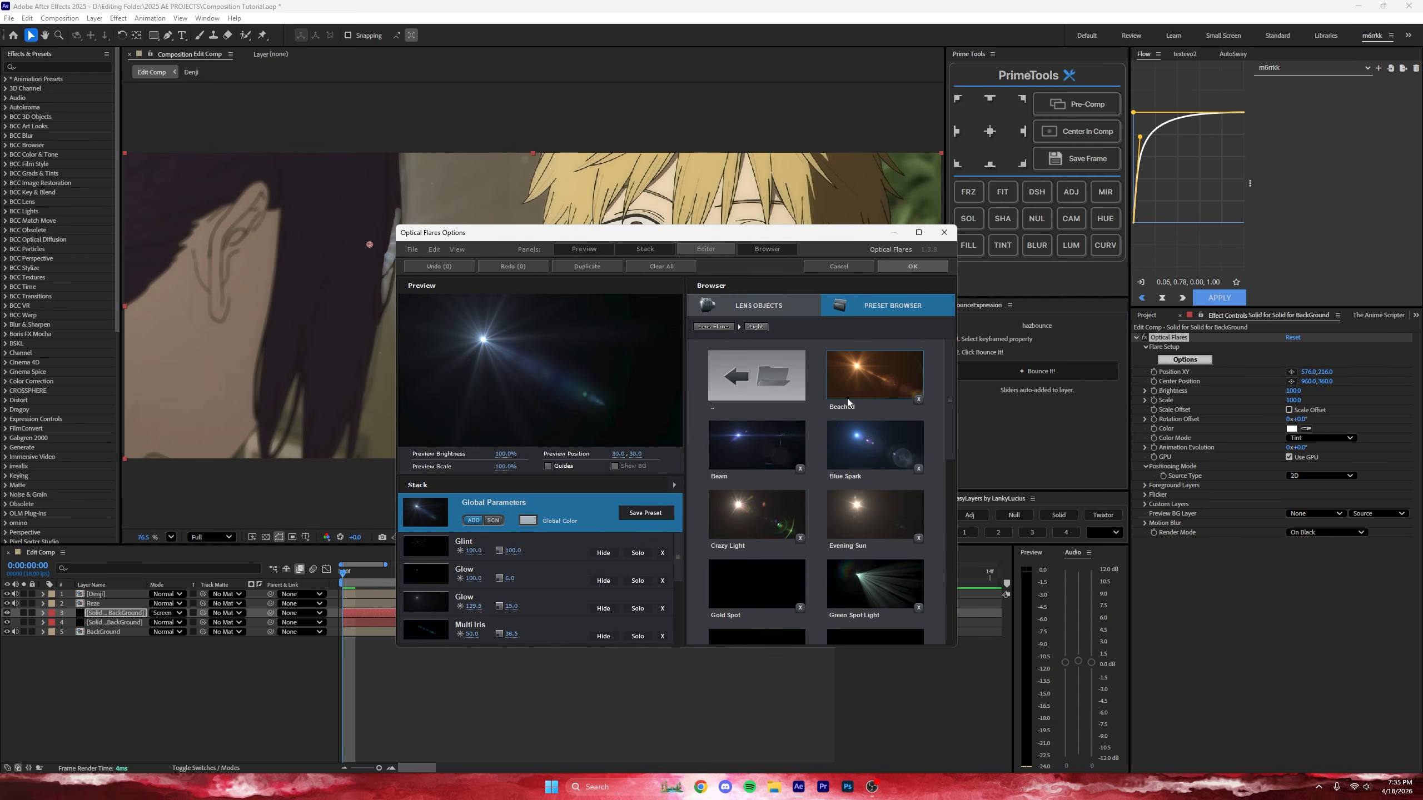
scroll(829, 489, down, 1)
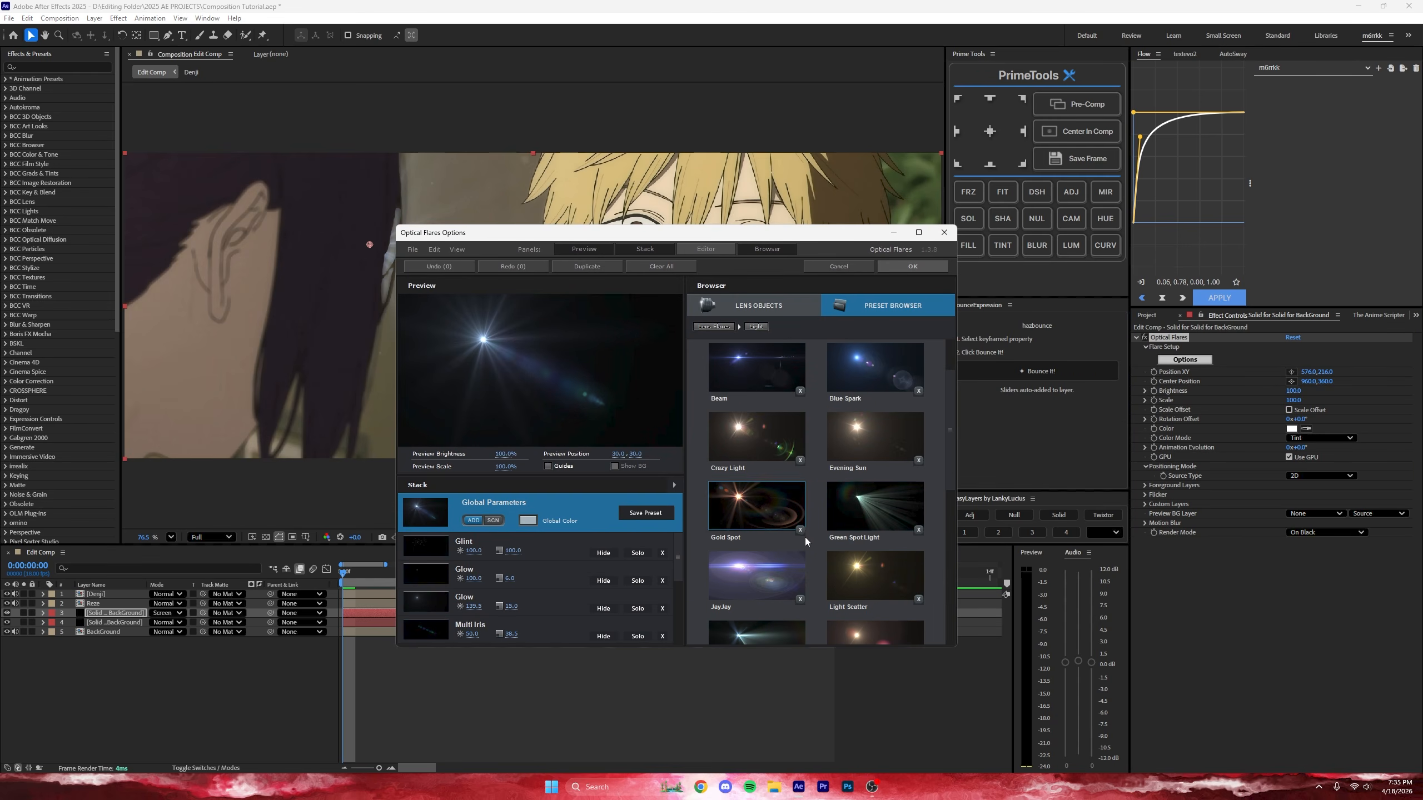
scroll(784, 530, down, 1)
click(751, 518)
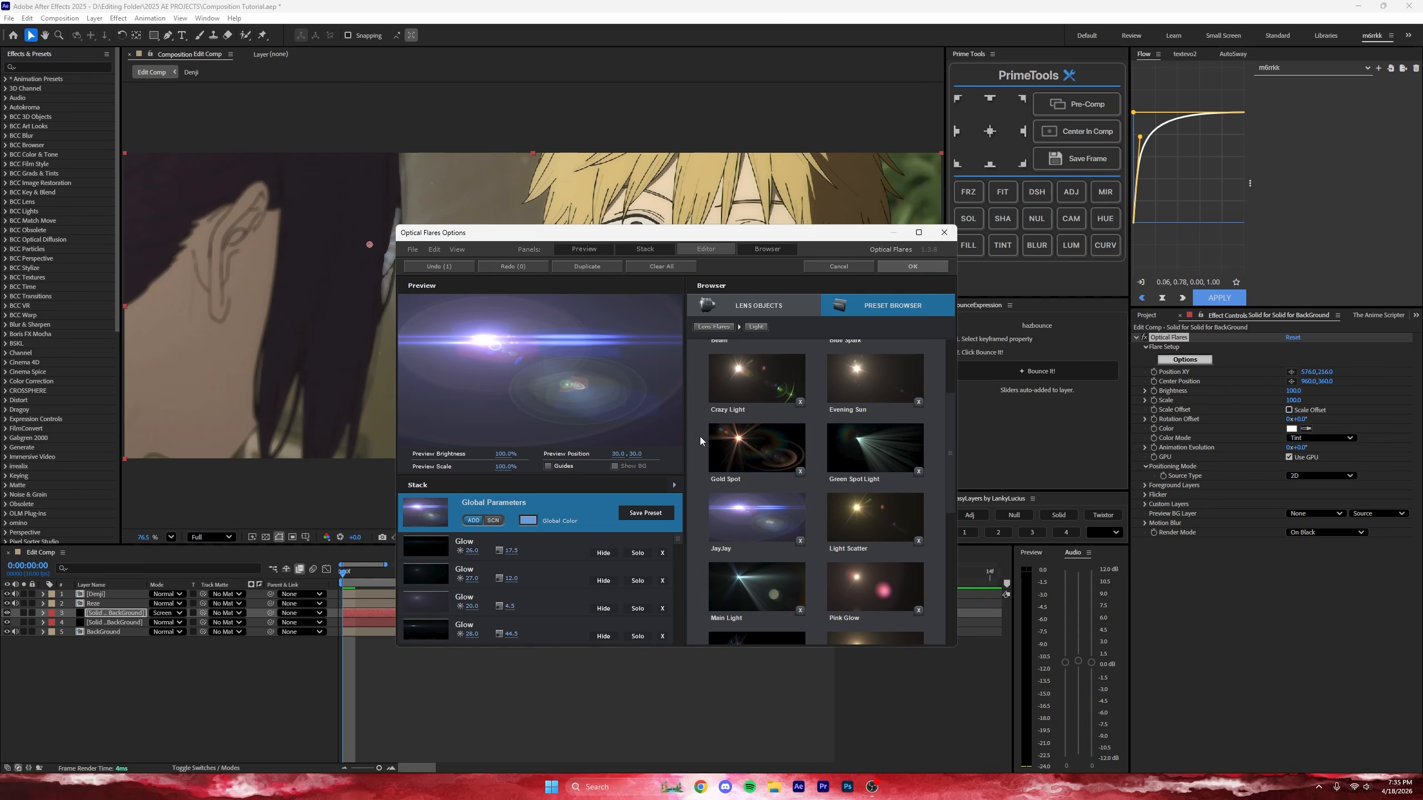
click(931, 267)
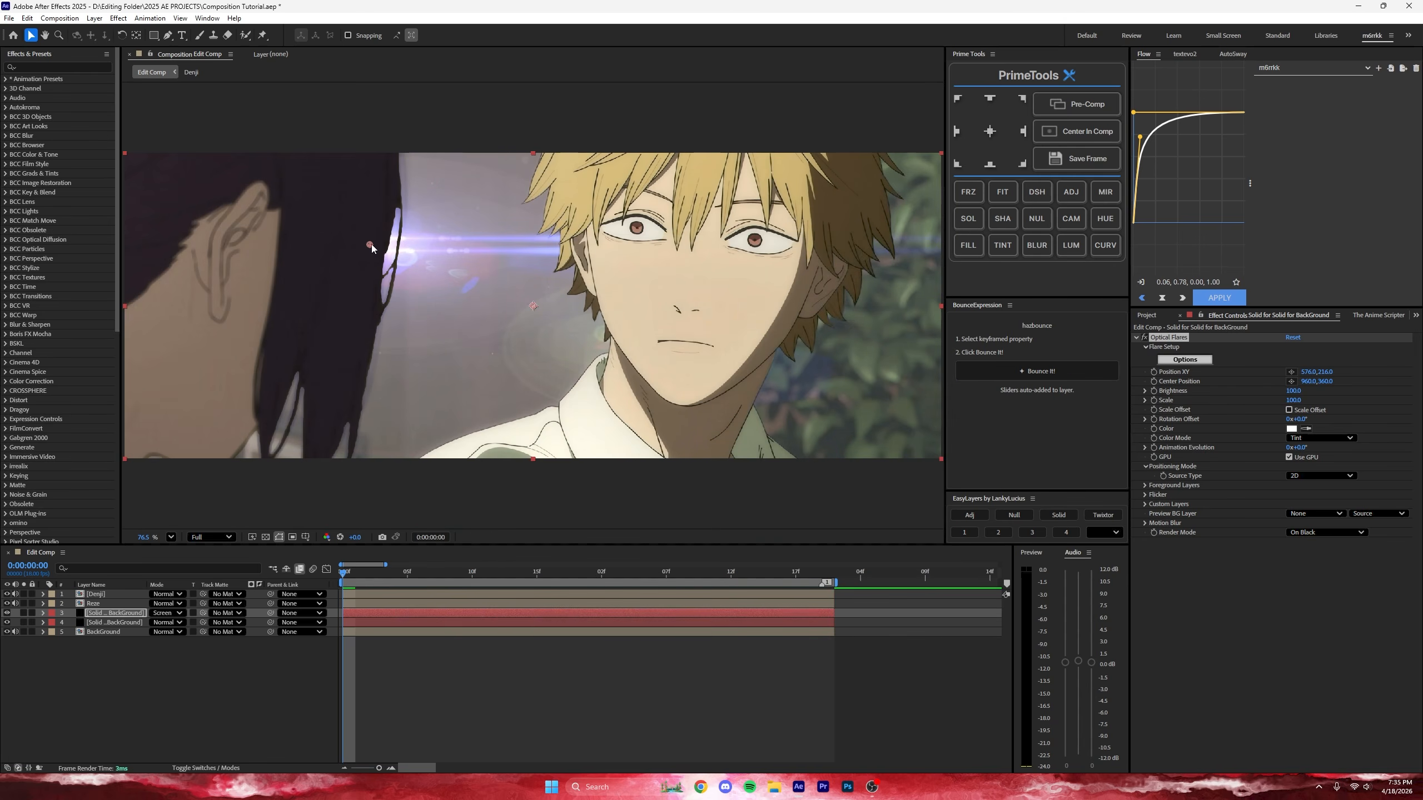
drag(370, 245, 139, 155)
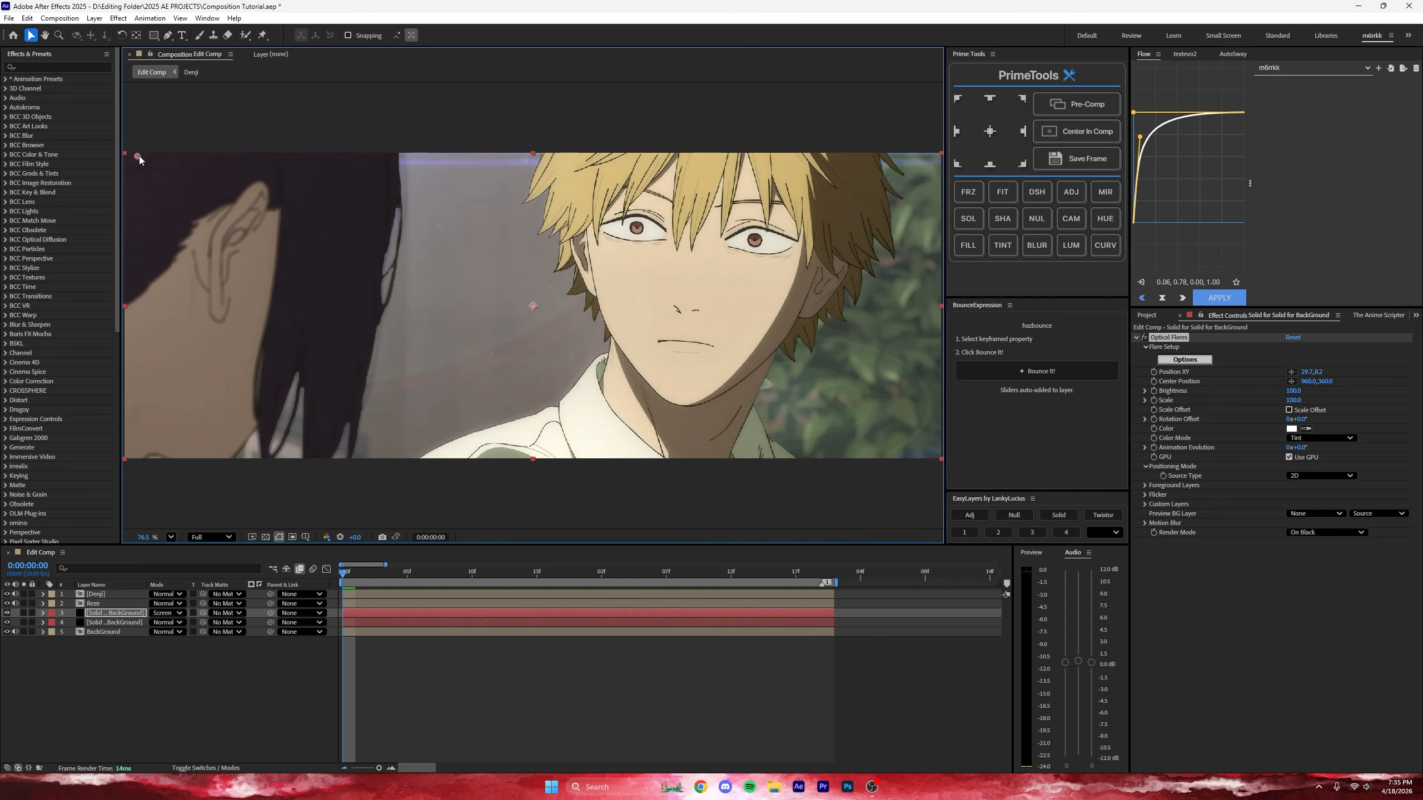
drag(525, 303, 585, 324)
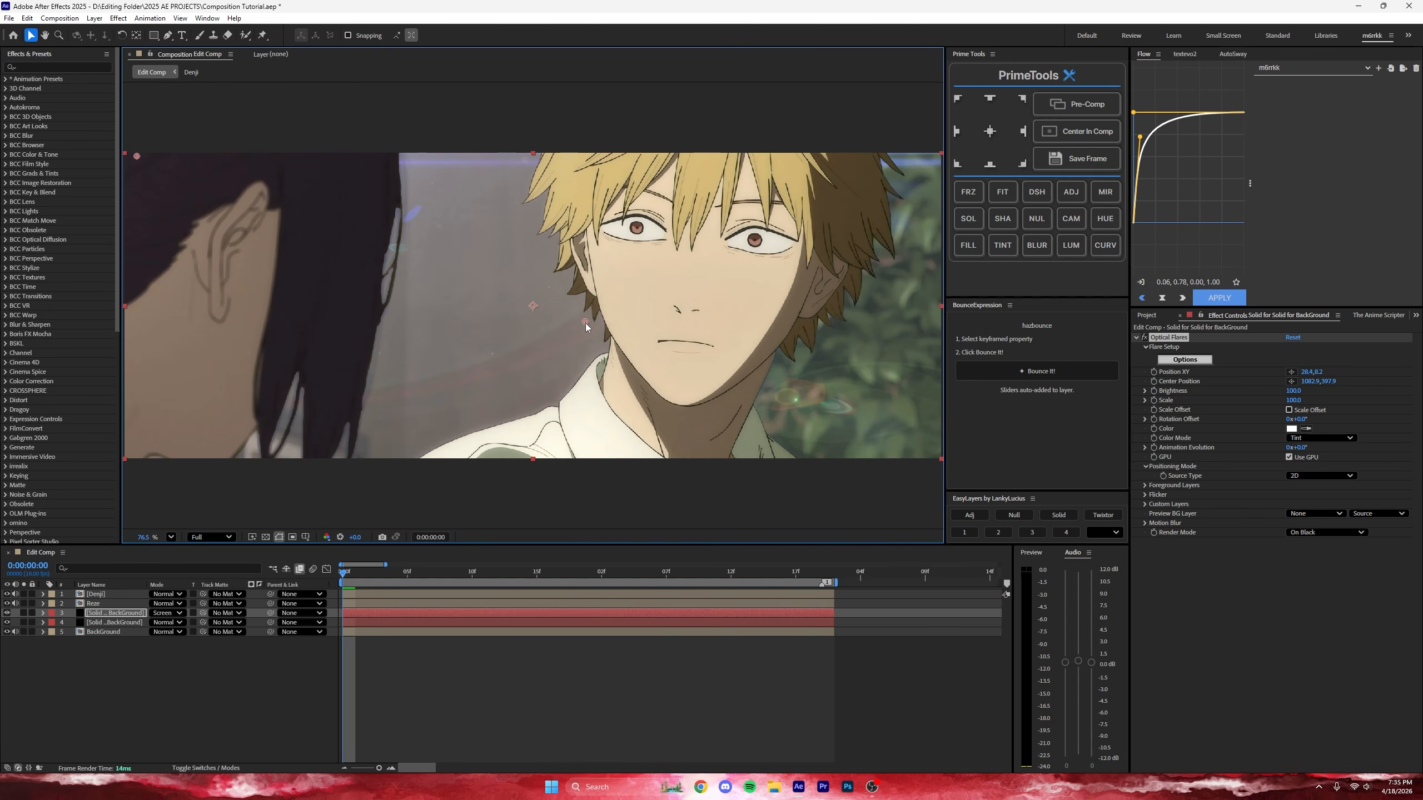
Step: Add Gaussian Blur (Legacy) to the flare solid with Blurriness 11.2
key(ctrl+space)
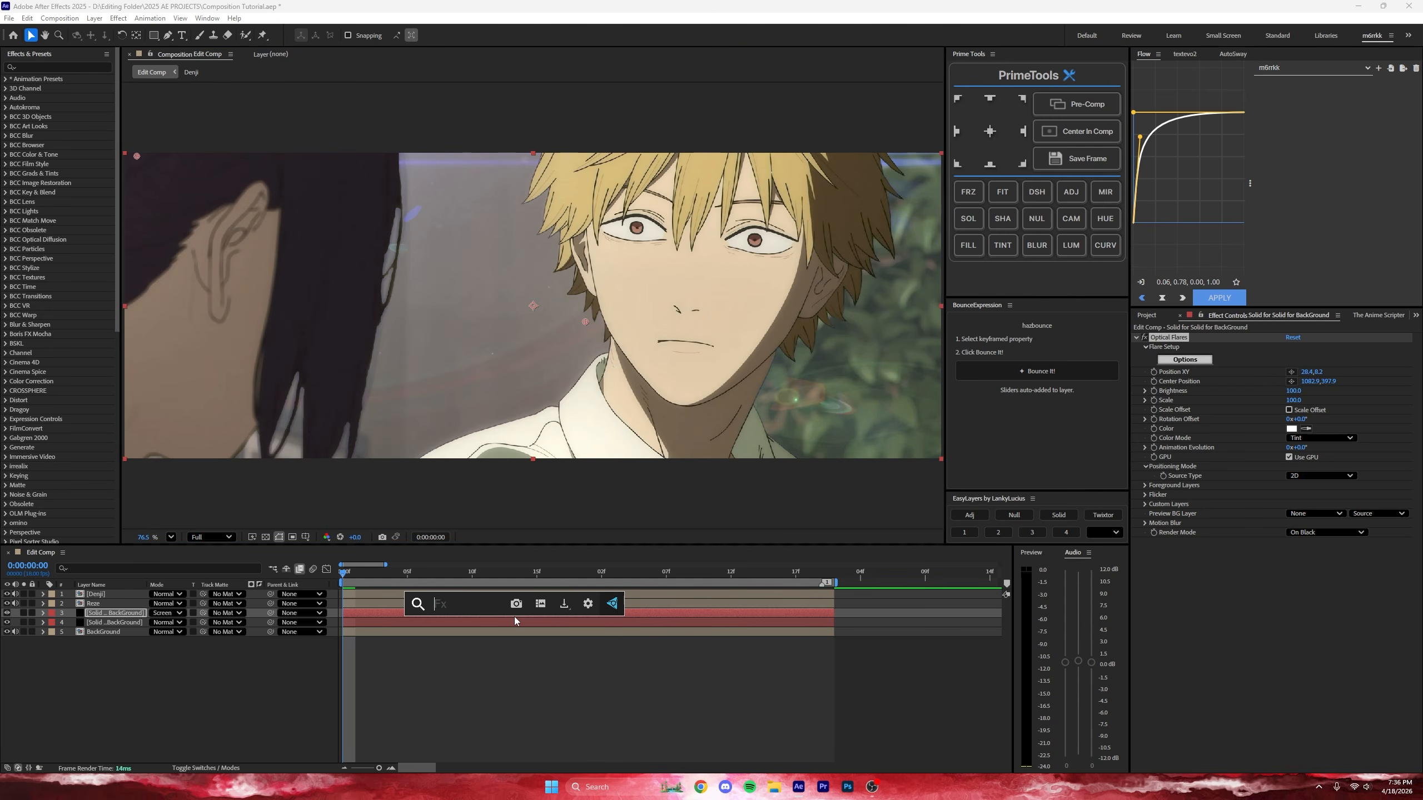
text(gau)
key(Return)
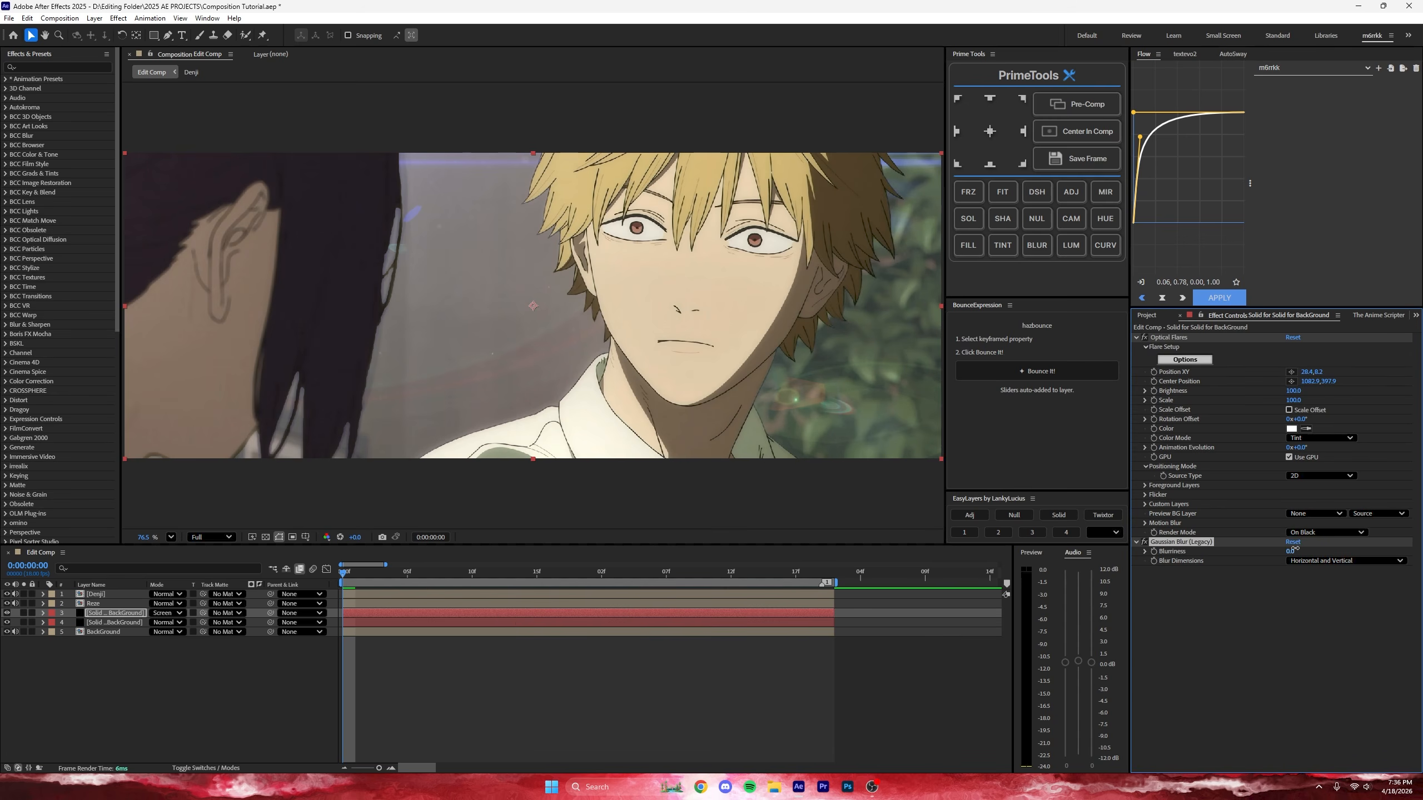
drag(1295, 549, 1348, 552)
drag(1293, 402, 1317, 387)
key(ctrl+z)
key(ctrl+z)
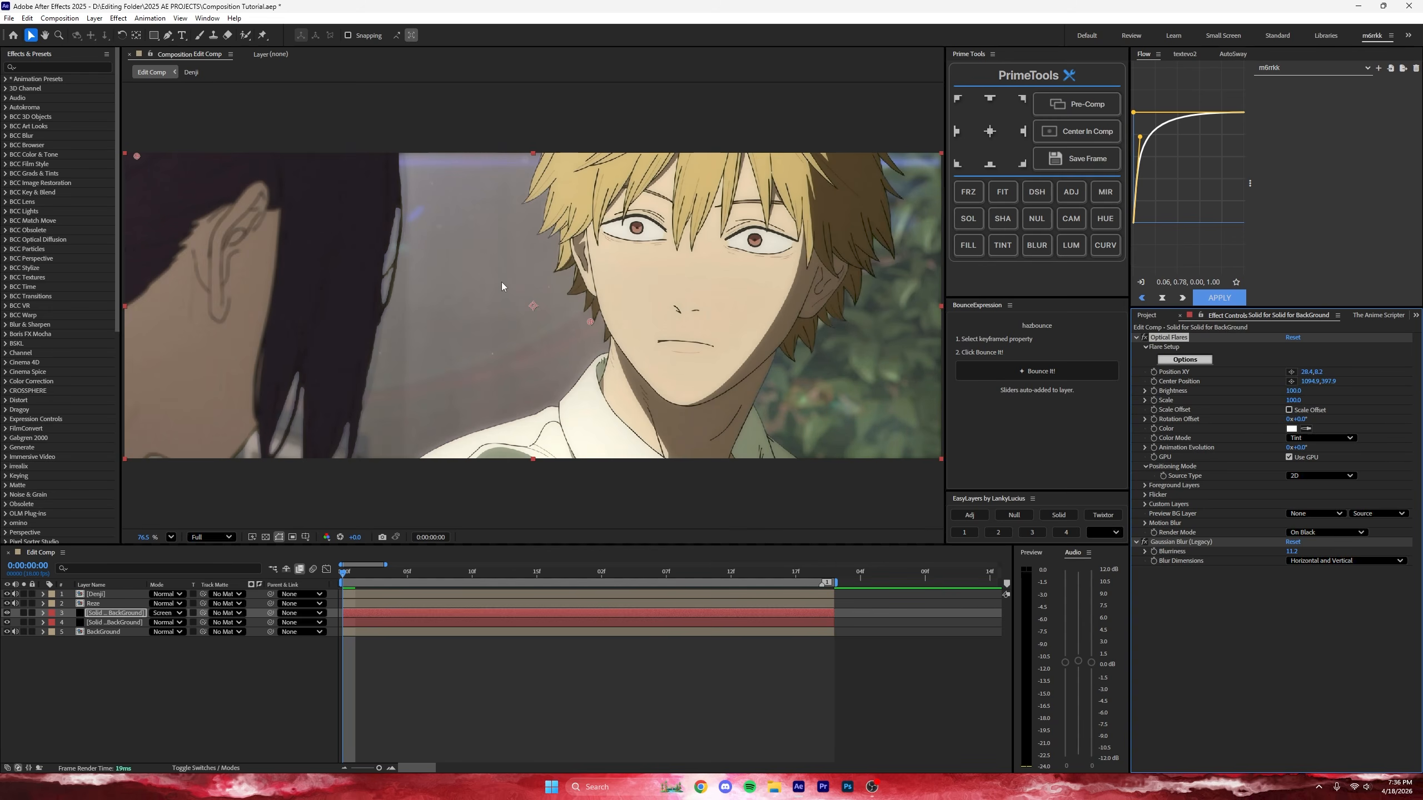
Step: Shift the flare's Center Position to about 1049, 384 and inspect the light around the edge of Reze's hair
mouse_move(590, 323)
mouse_down()
mouse_move(729, 385)
mouse_move(1044, 453)
mouse_move(386, 280)
mouse_move(580, 314)
mouse_move(565, 312)
mouse_up()
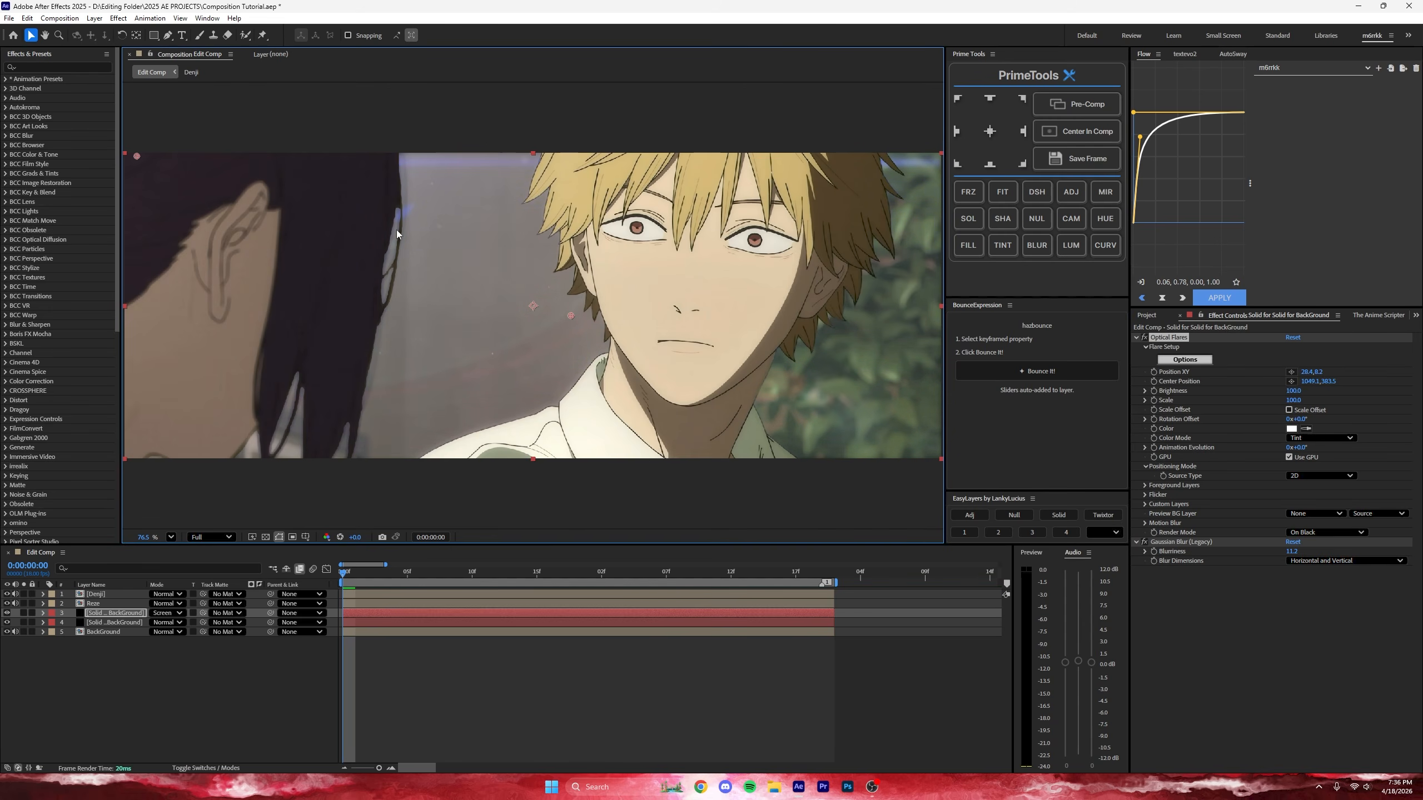
scroll(348, 247, up, 5)
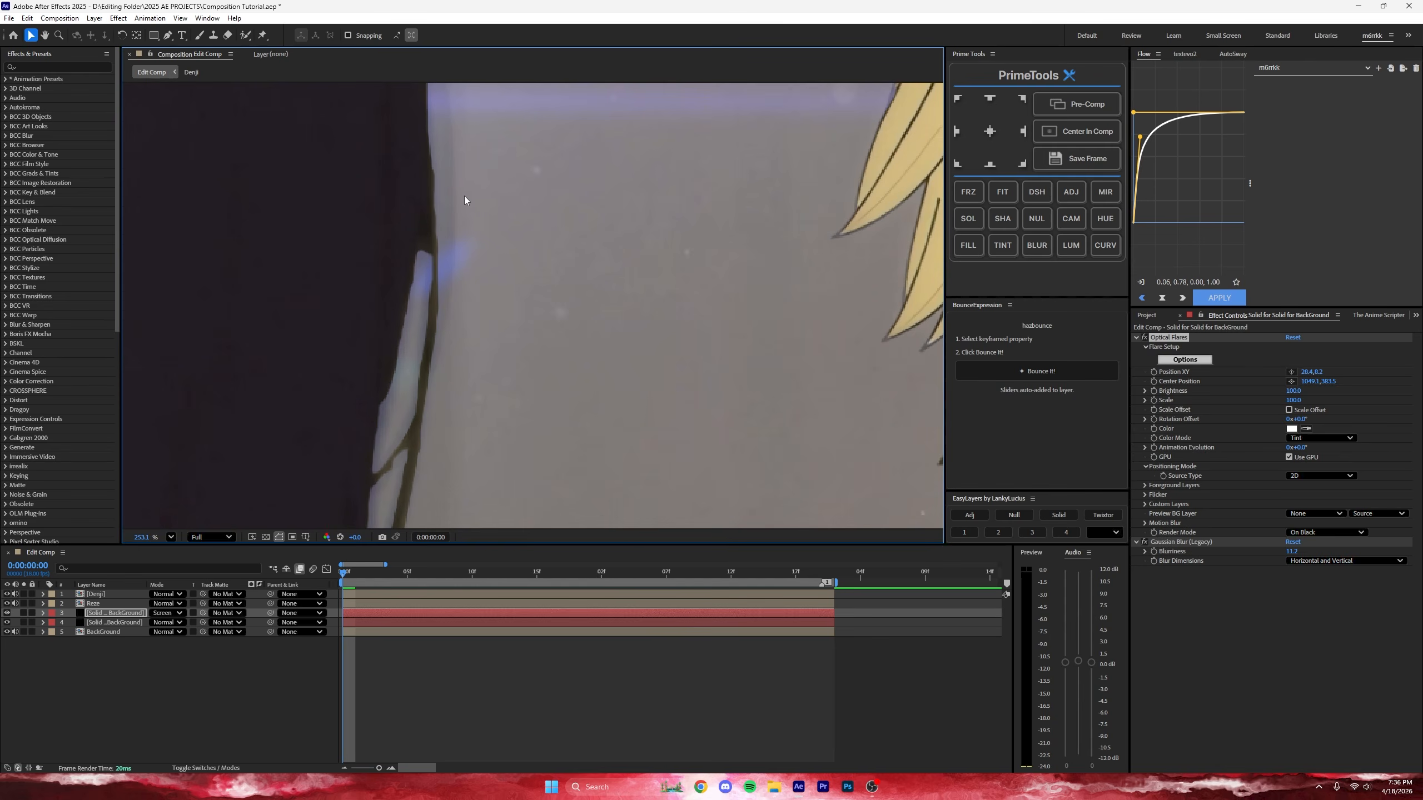
scroll(465, 201, down, 8)
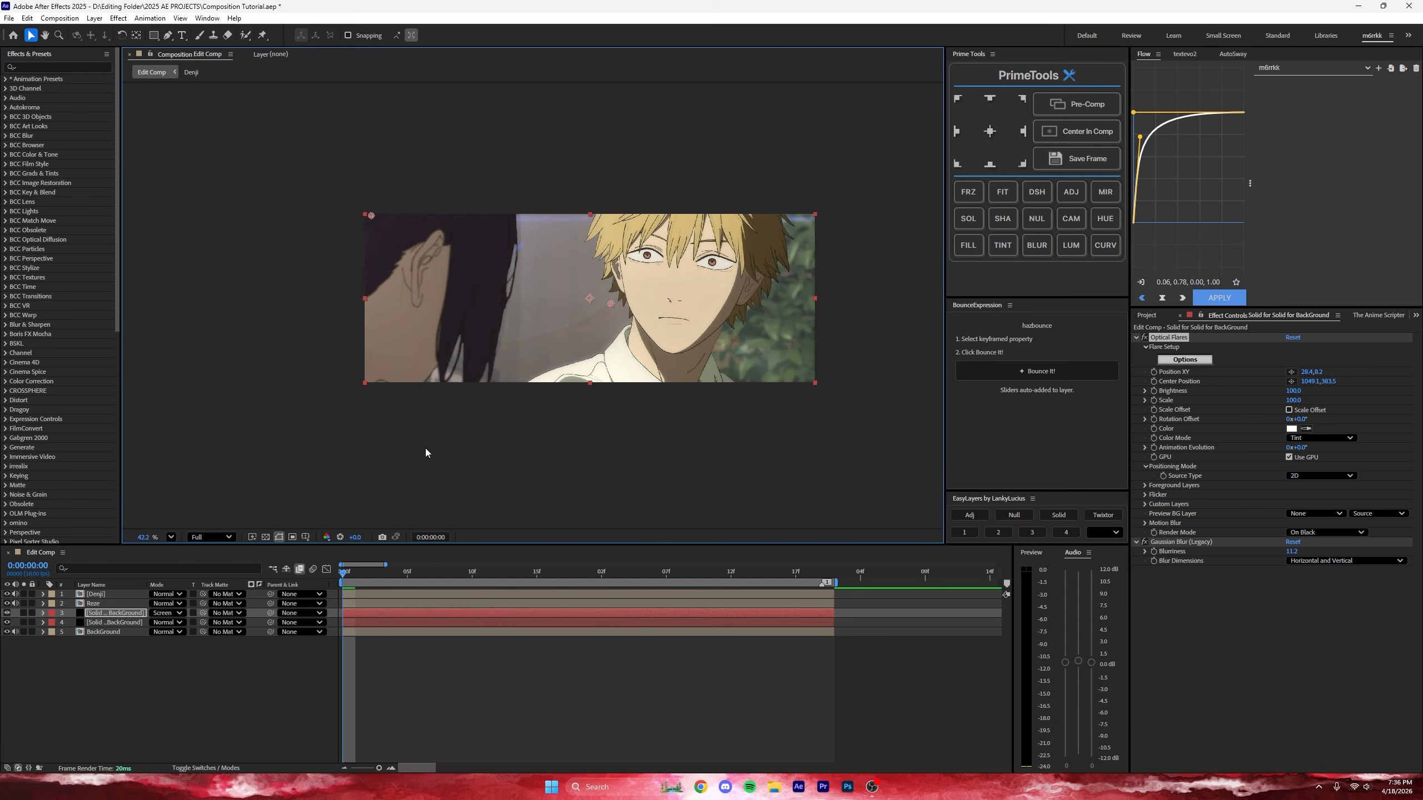
click(172, 538)
click(184, 551)
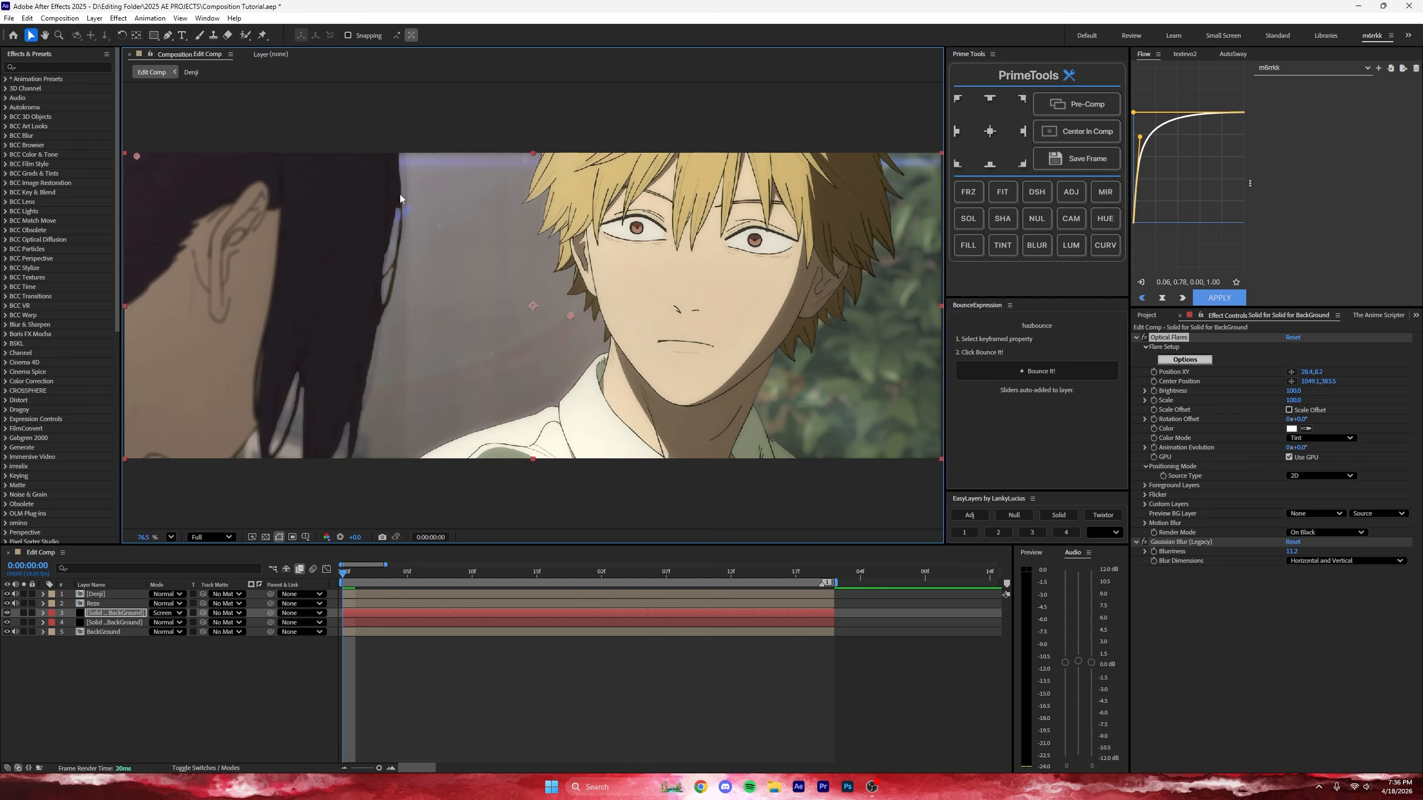
Step: Add an adjustment layer above the Reze layer and apply Magic Bullet Looks to it
click(728, 604)
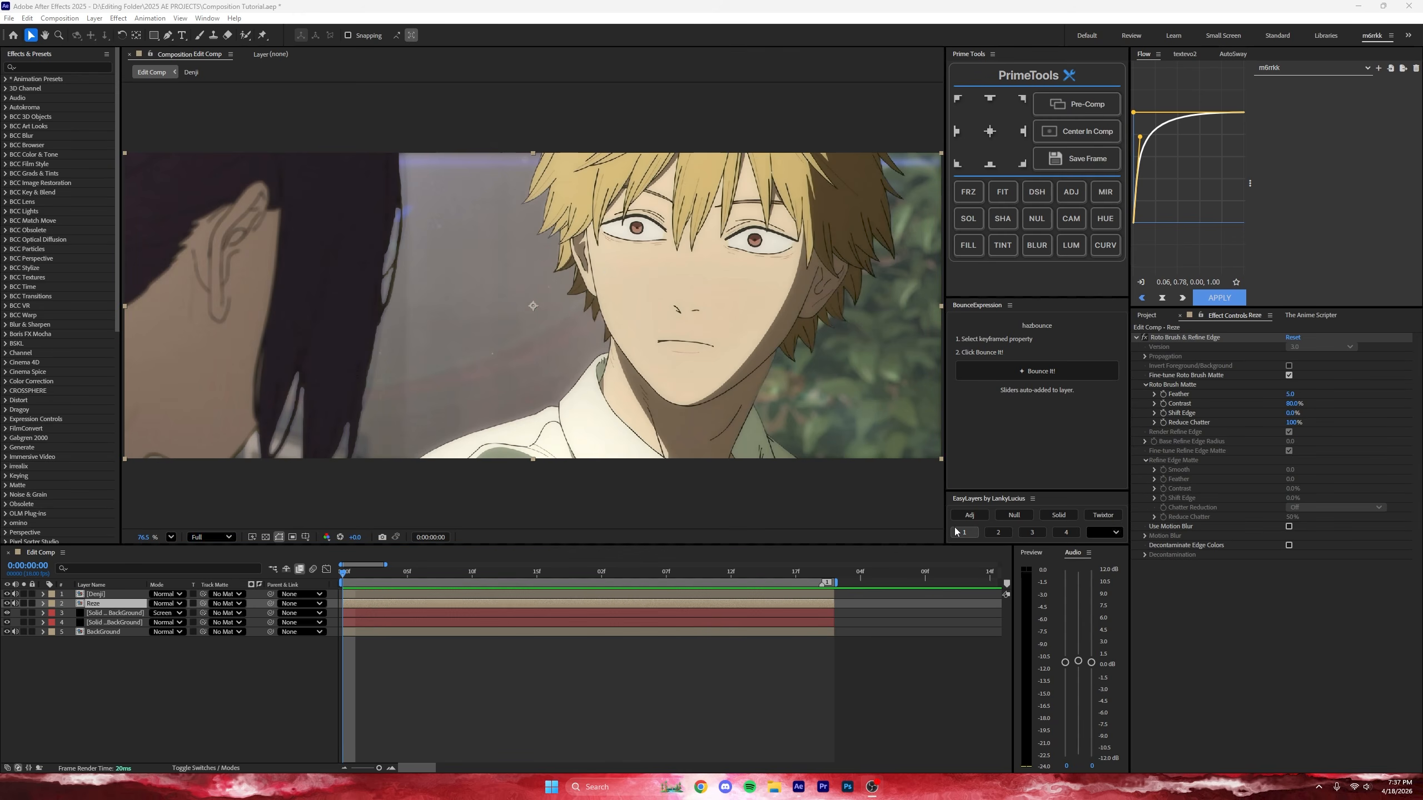
click(971, 514)
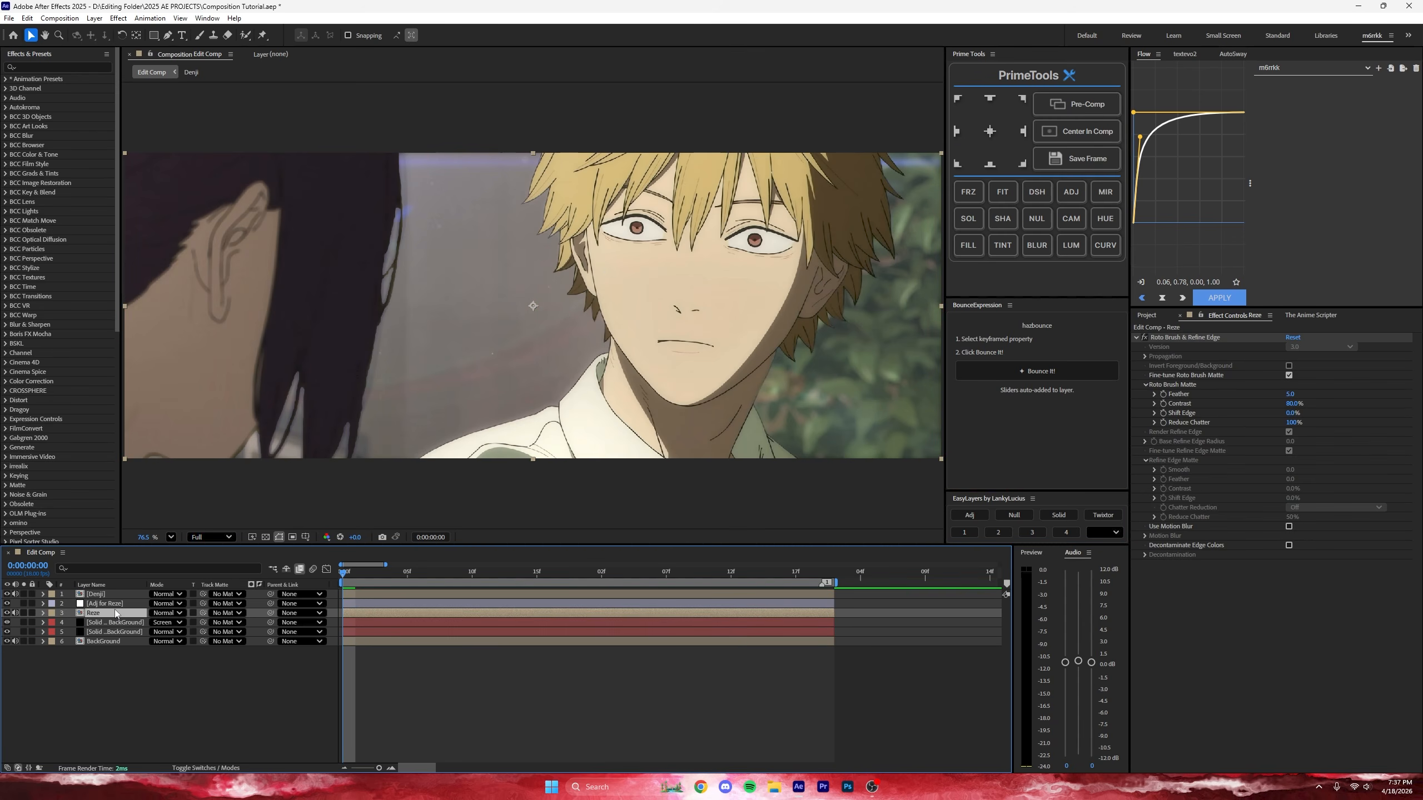
click(129, 606)
key(ctrl+space)
text(mag)
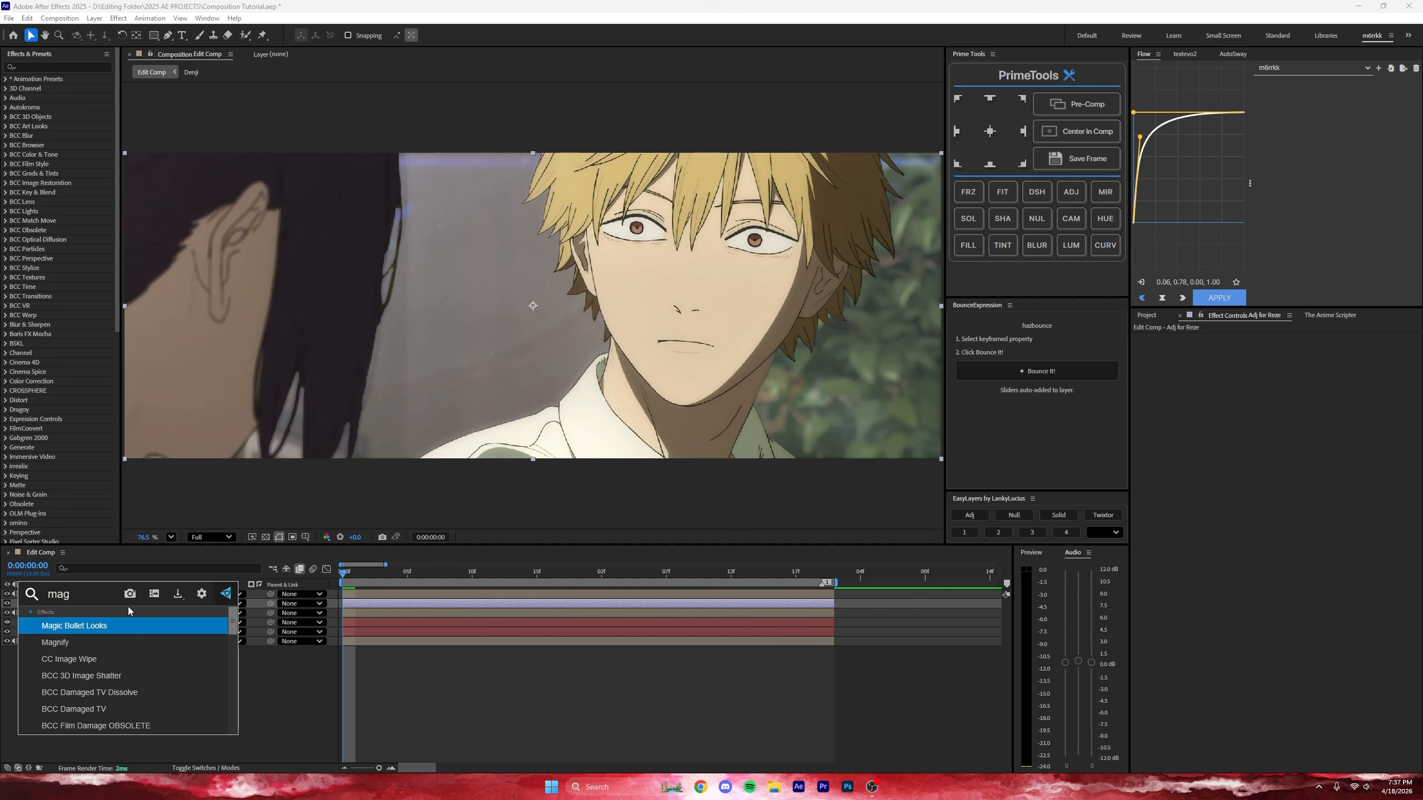
key(Return)
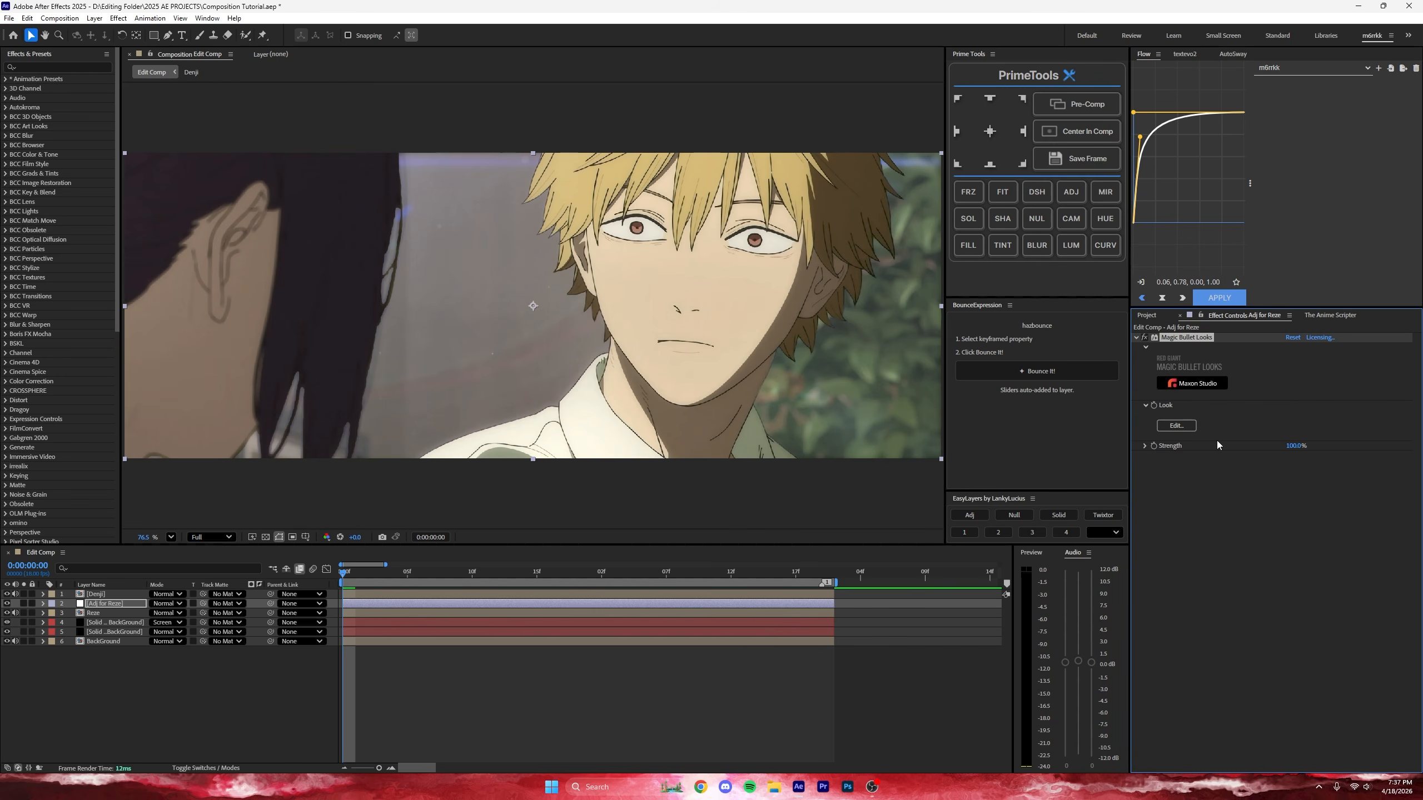
Step: Add a Gradient to the adjustment layer's look and angle it from beyond the frame's left edge down to Denji's collar
click(1236, 407)
click(1183, 428)
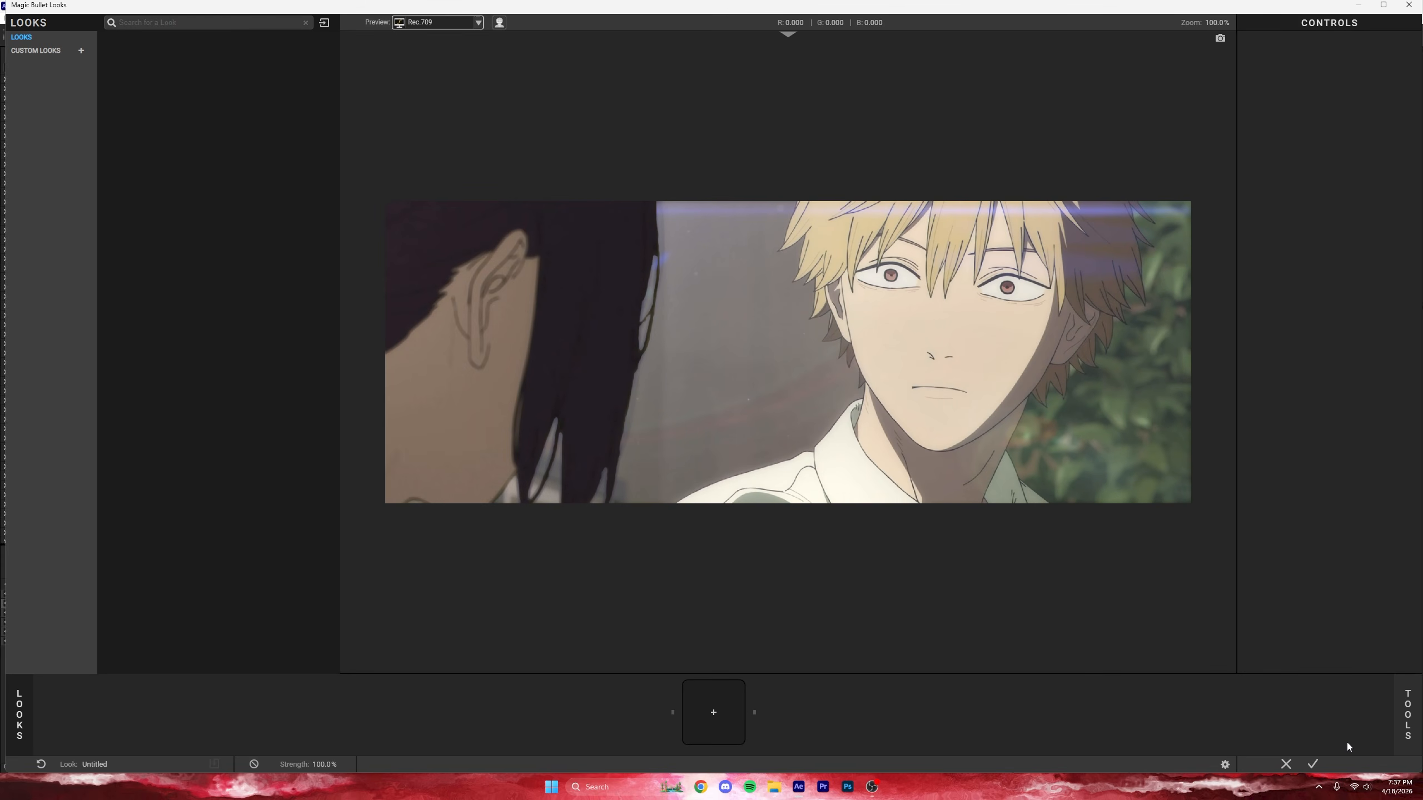
mouse_move(1408, 717)
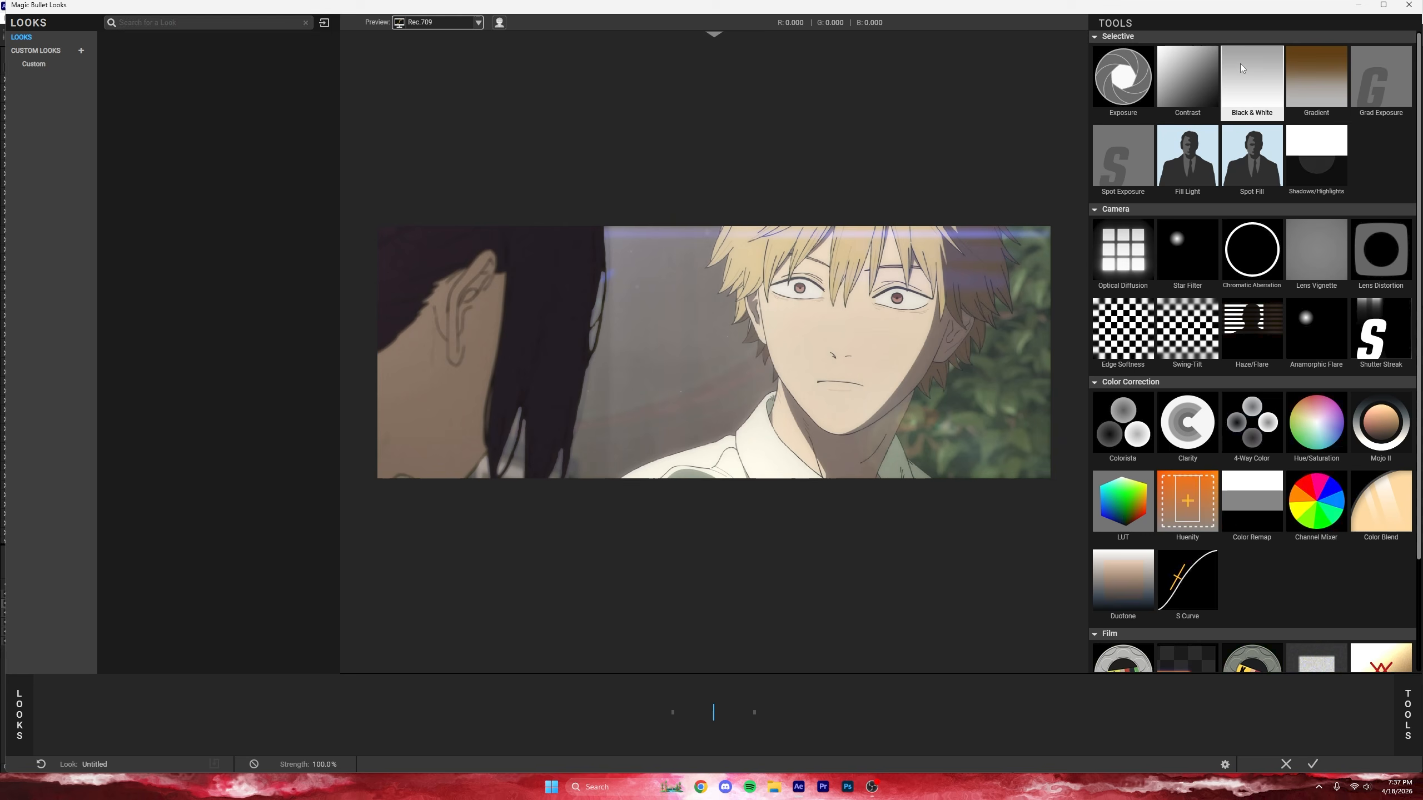
double_click(1302, 98)
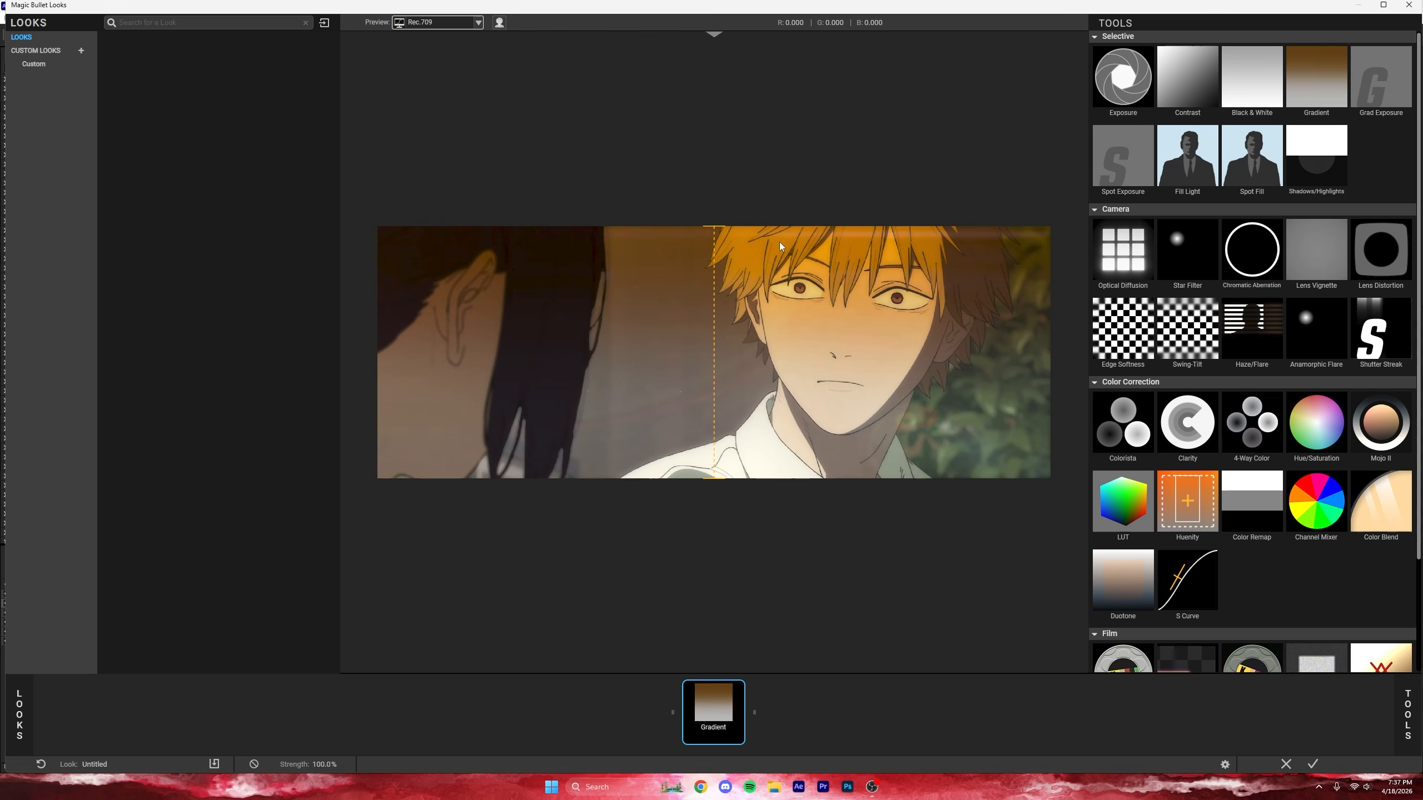
drag(721, 229, 346, 330)
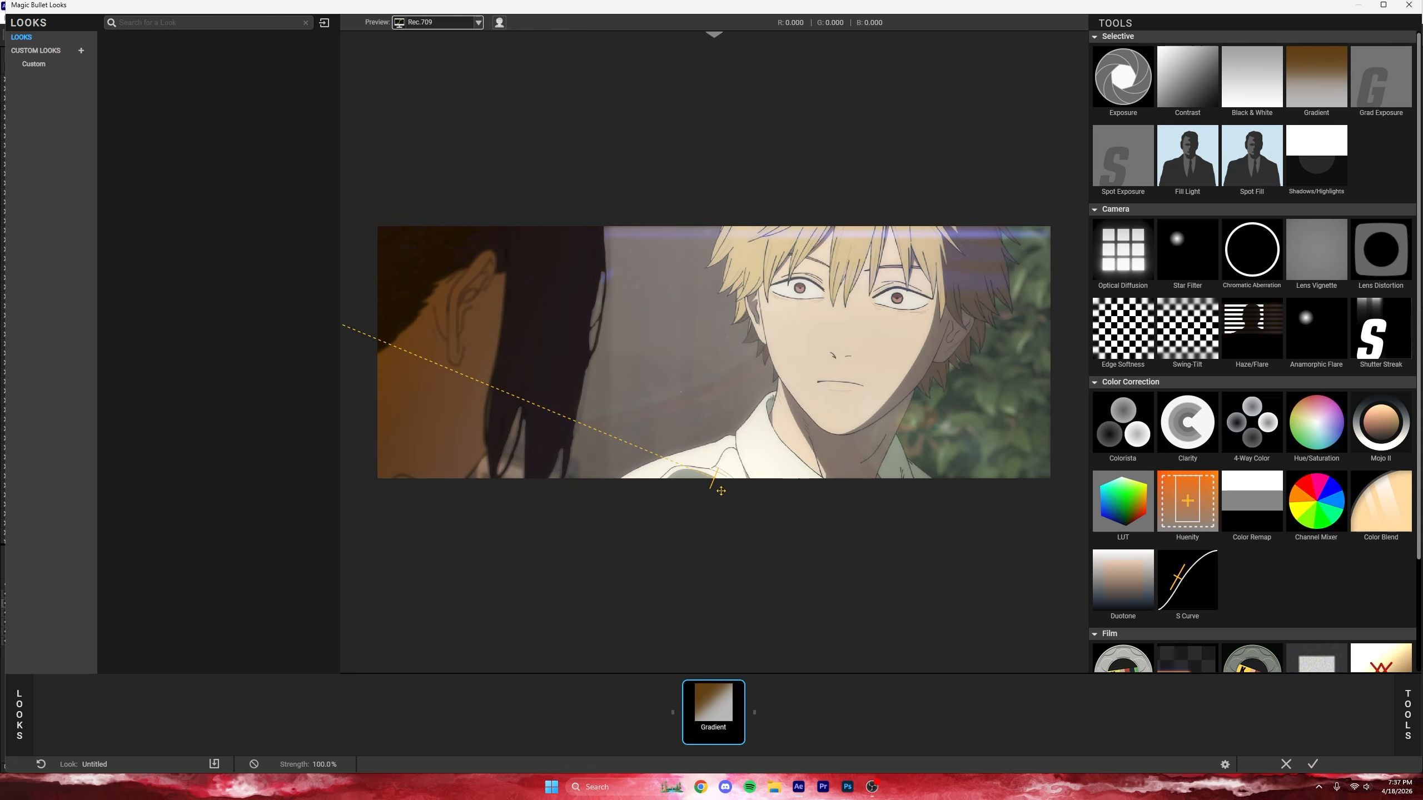
drag(717, 489, 835, 474)
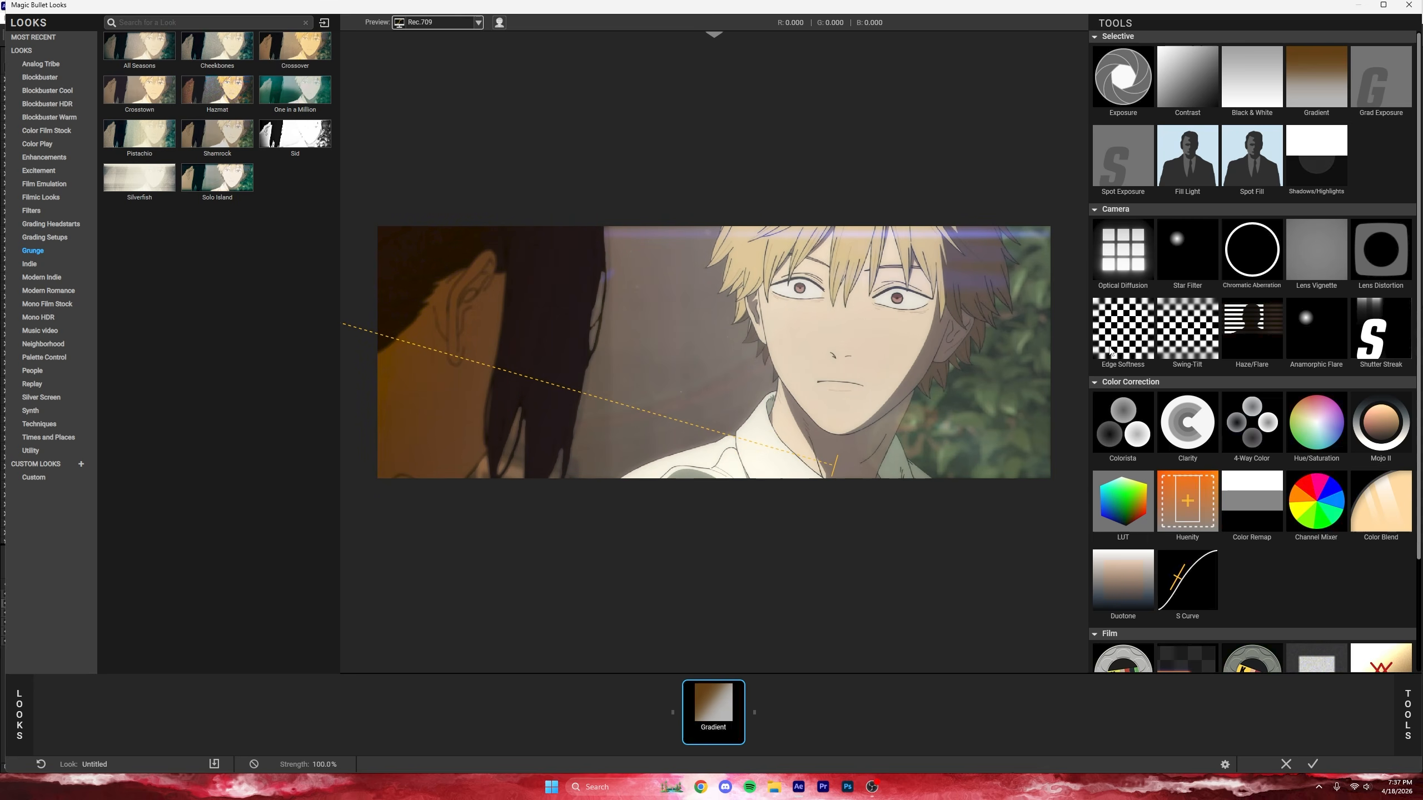
Step: Darken the Gradient's color to near black and move its starting point out to about X1 -72.4%, Y1 -39.7%
click(705, 739)
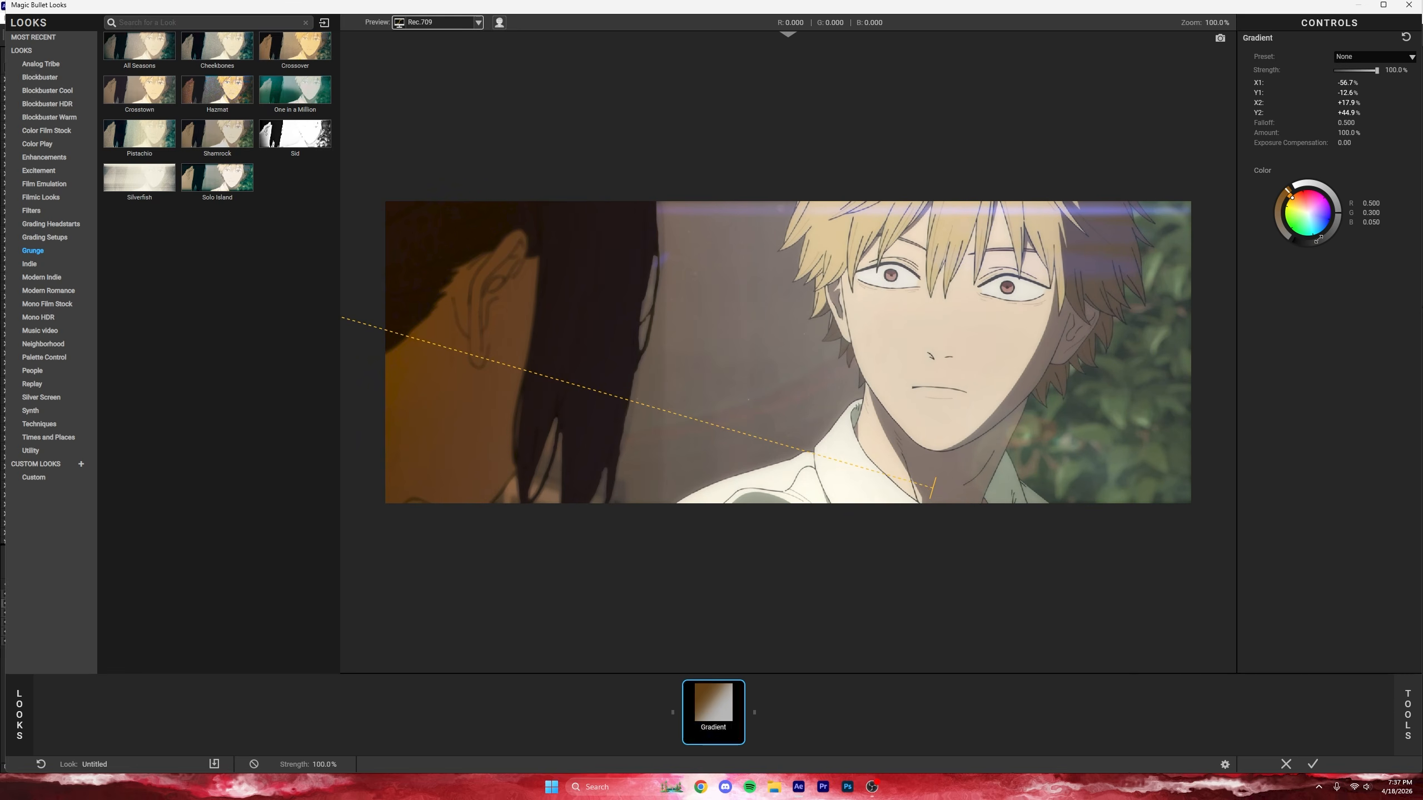
click(1288, 243)
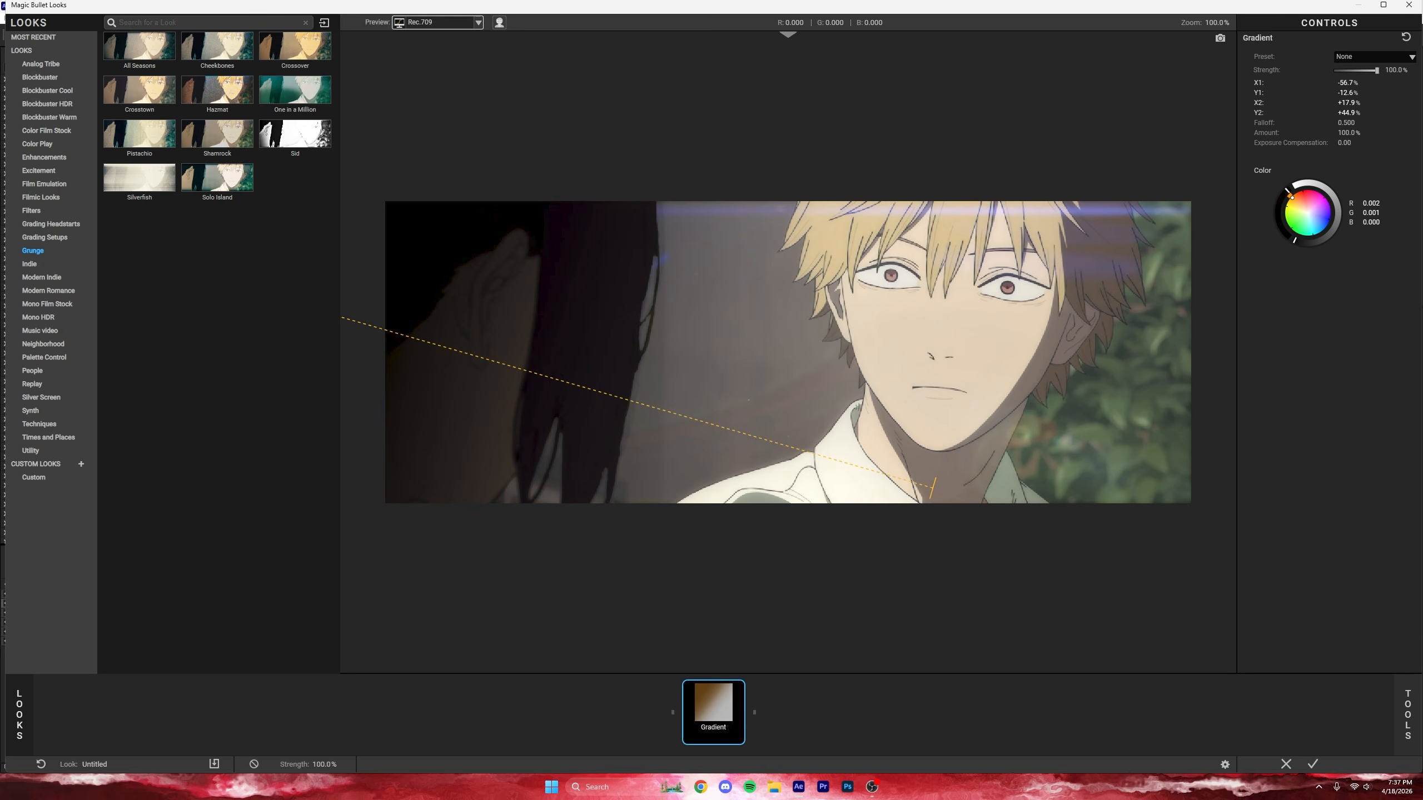
scroll(789, 358, down, 5)
drag(615, 338, 563, 306)
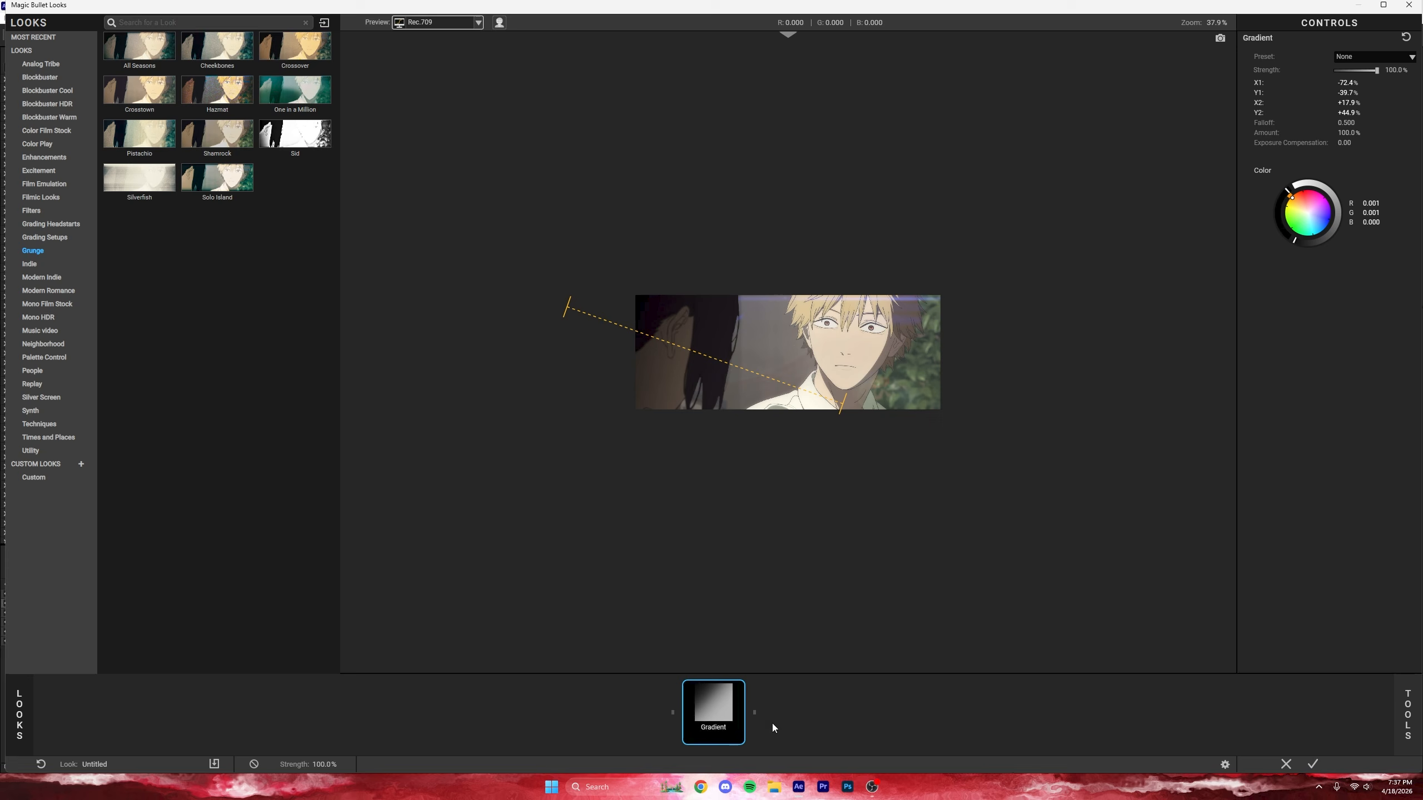
click(1405, 725)
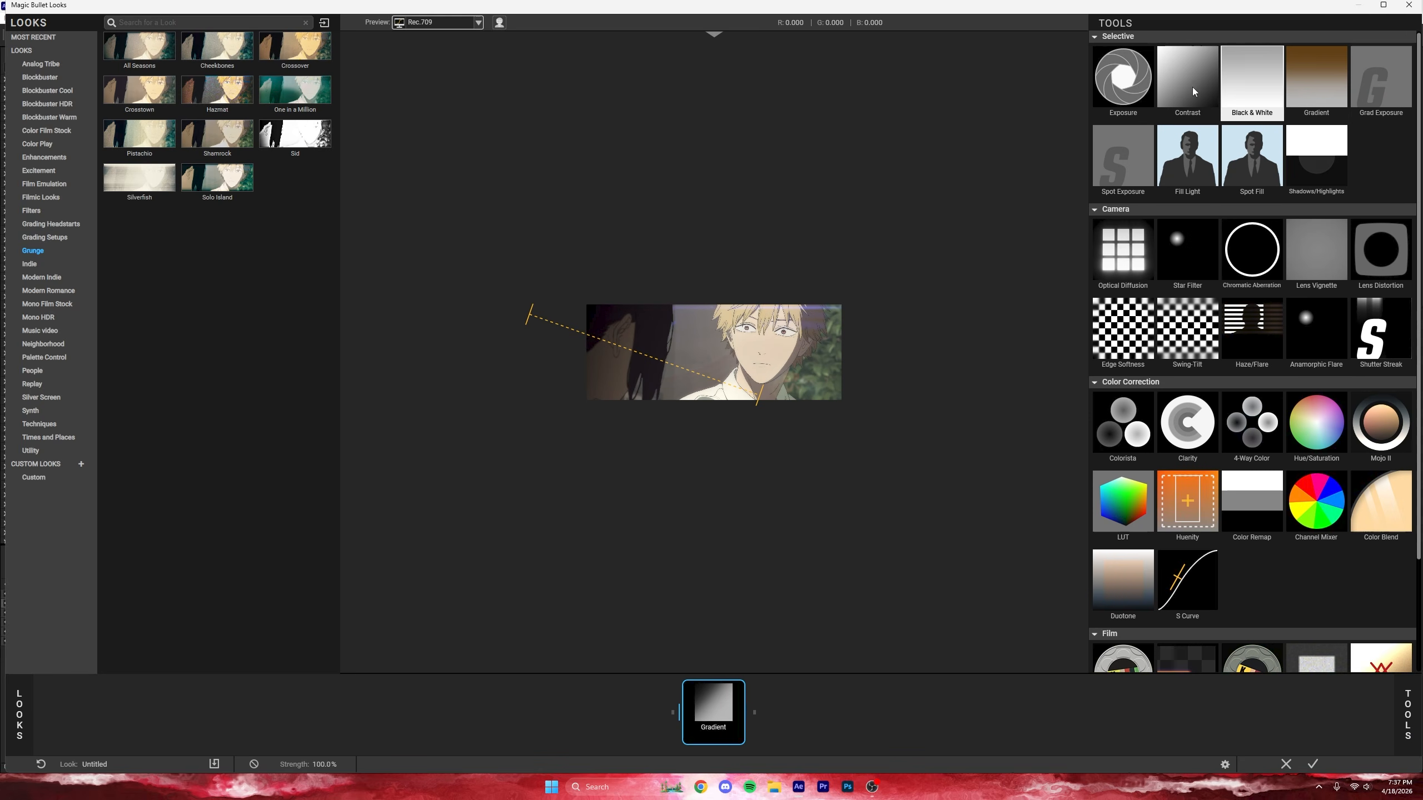
click(1194, 92)
click(686, 723)
key(Delete)
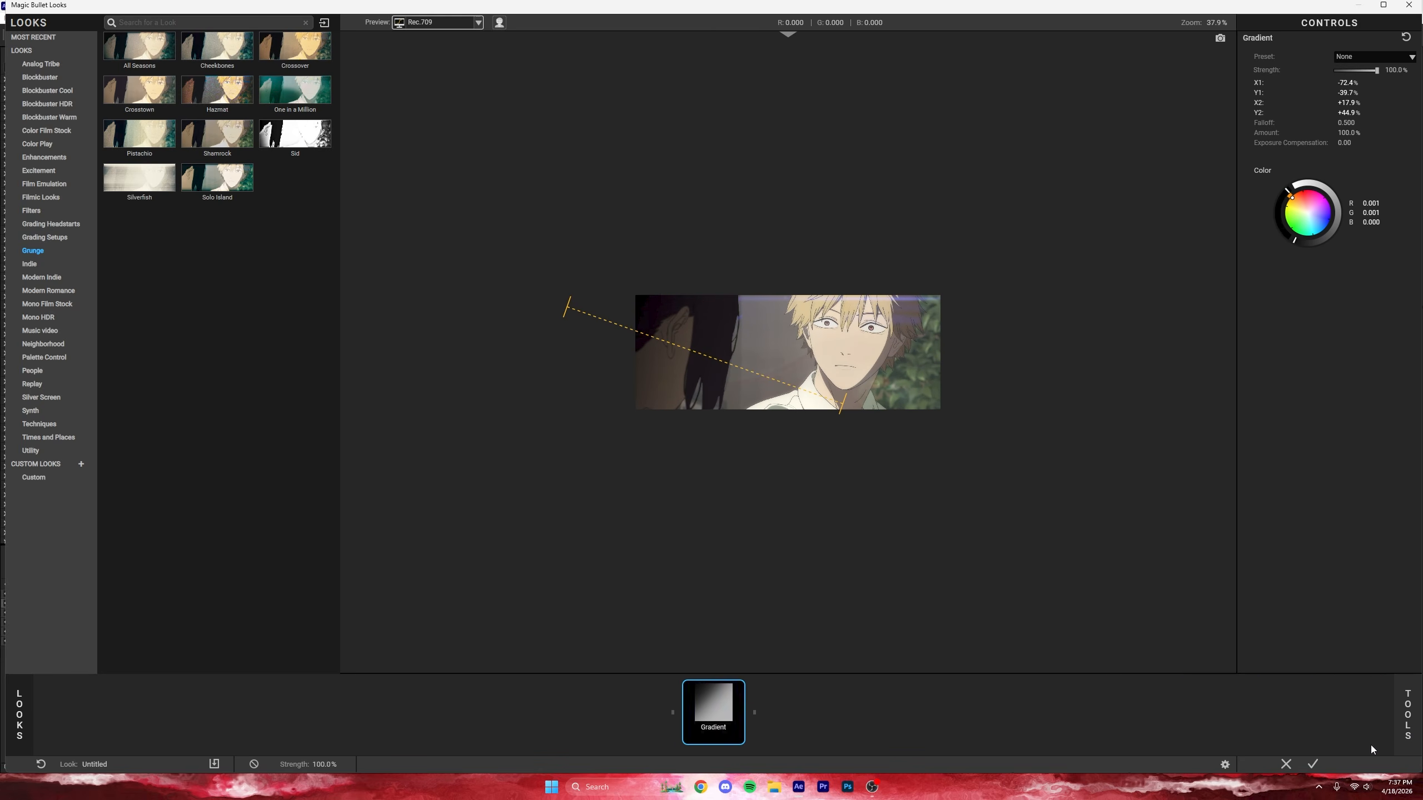
Step: Add a second Gradient to the look and angle it from beyond the frame's lower-right corner up to Denji's left side
click(1405, 723)
click(1315, 79)
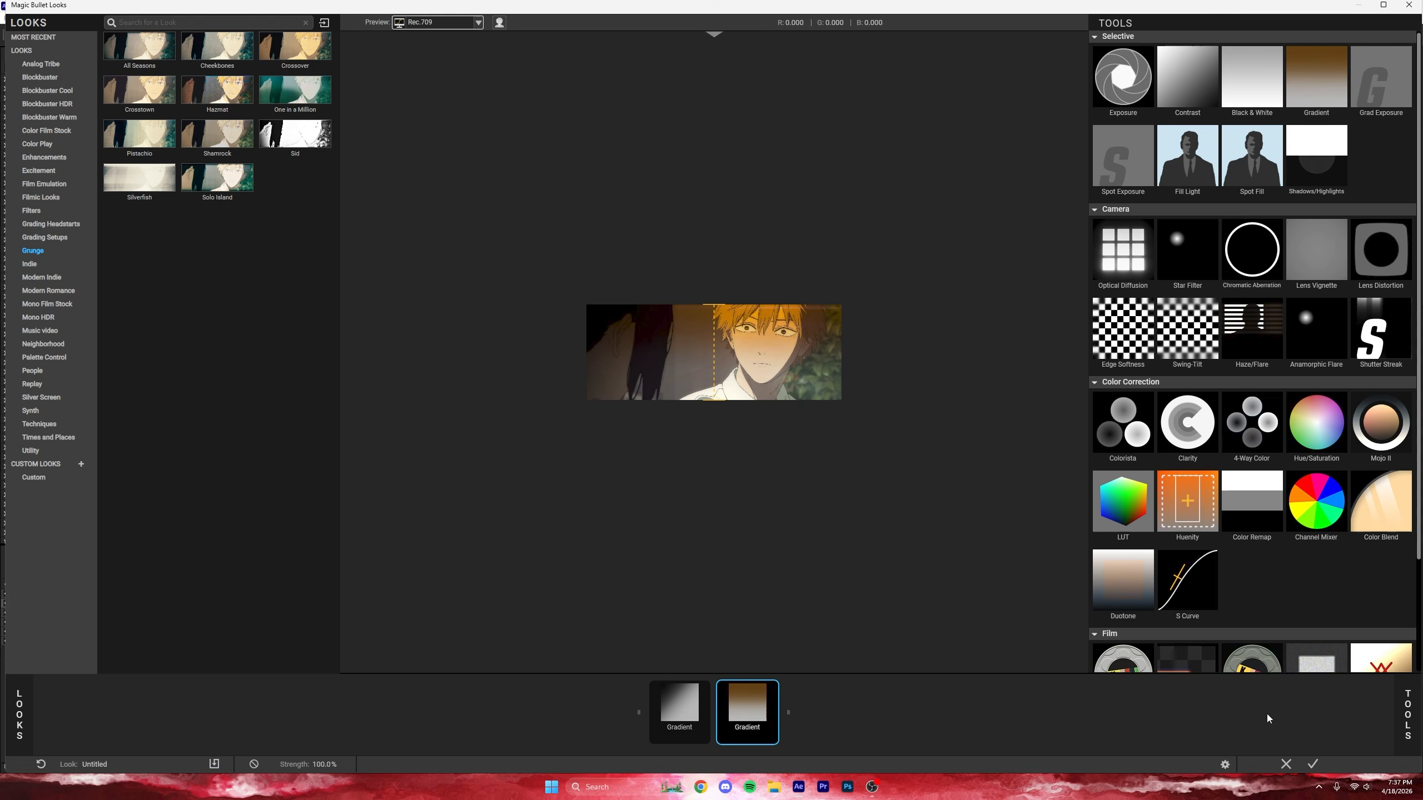
drag(798, 289, 968, 402)
drag(788, 413, 771, 334)
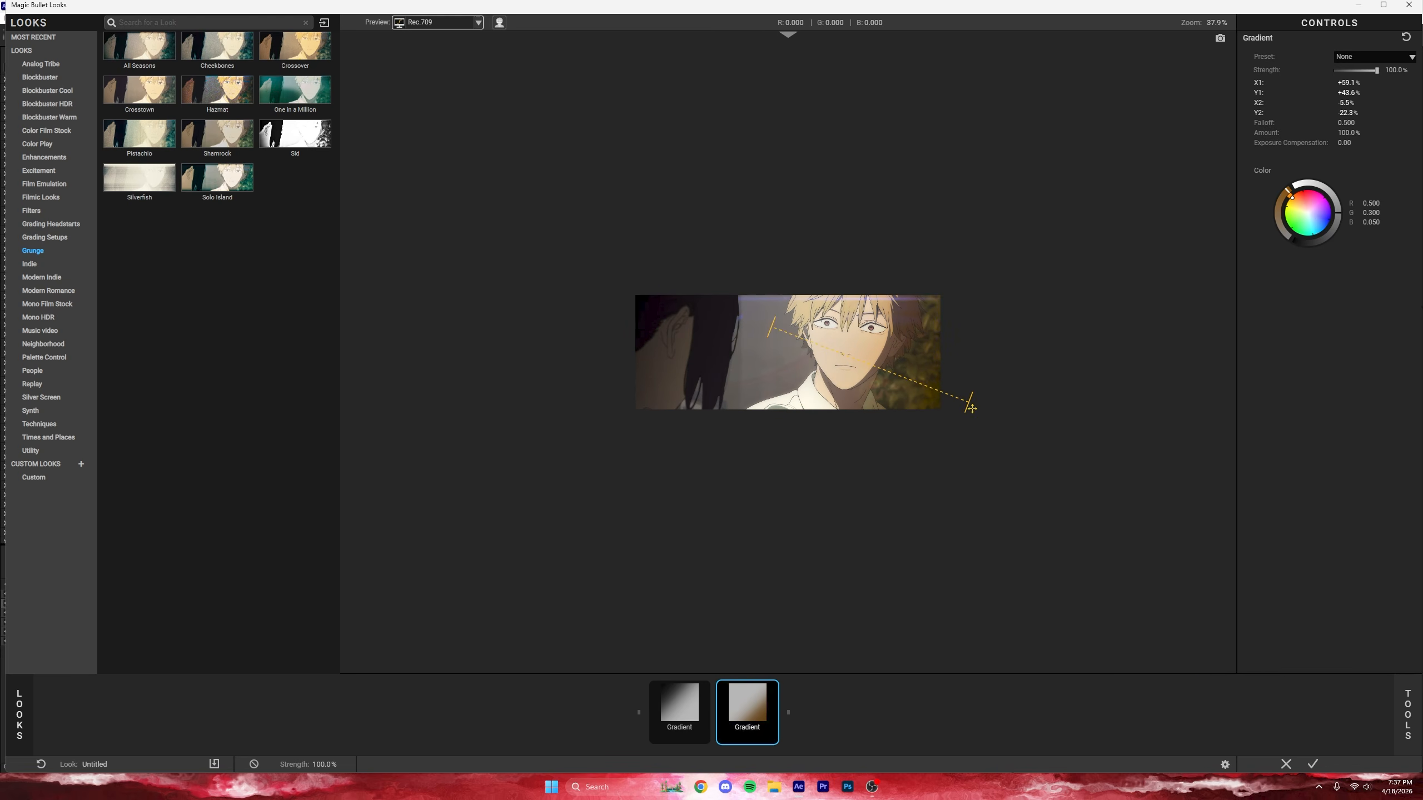
Step: Darken the second Gradient to near black, stretch it to about X1 68.6%, Y1 55.3%, X2 -27.3%, Y2 -24.2%, and apply the look
drag(969, 401, 975, 410)
drag(1331, 237, 1297, 243)
drag(972, 405, 992, 413)
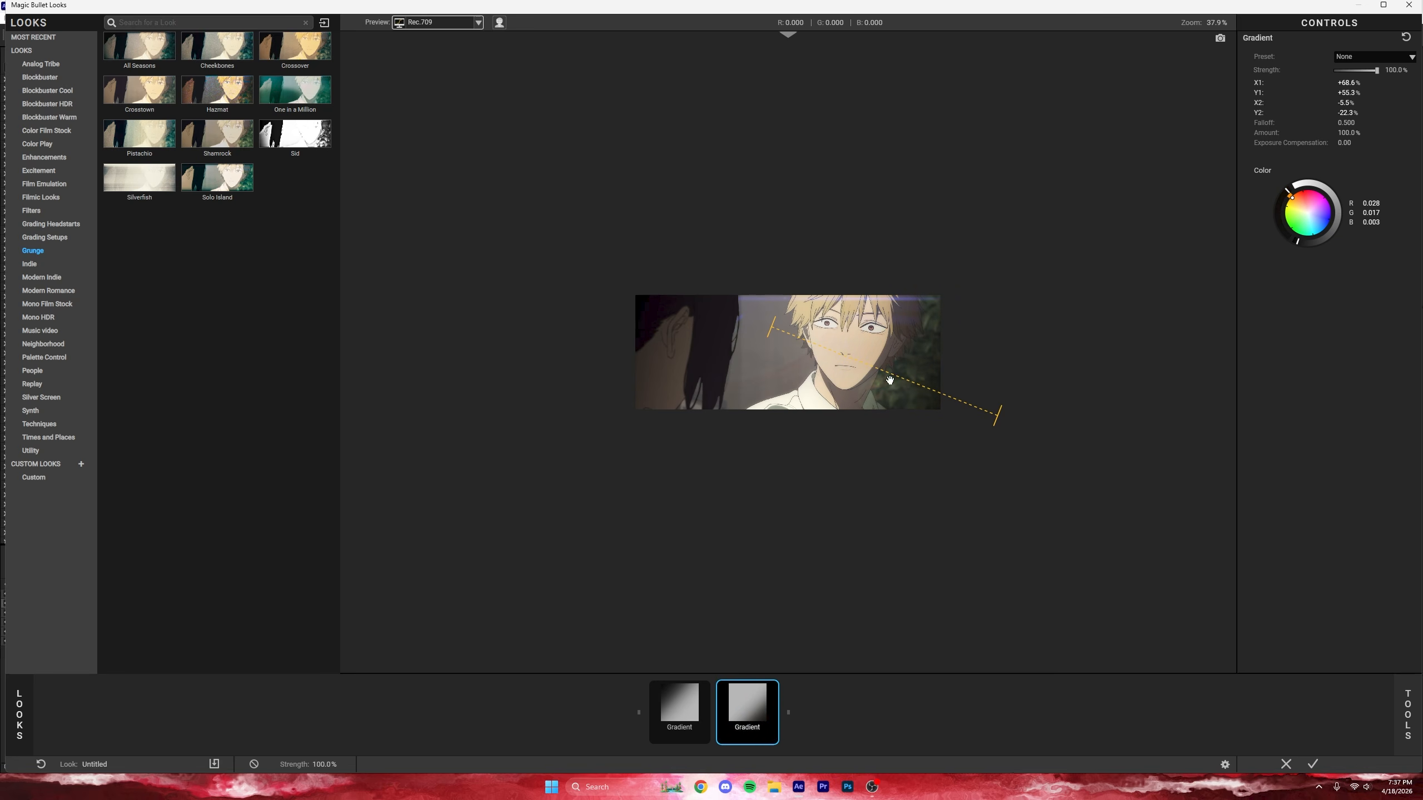
drag(765, 326, 704, 324)
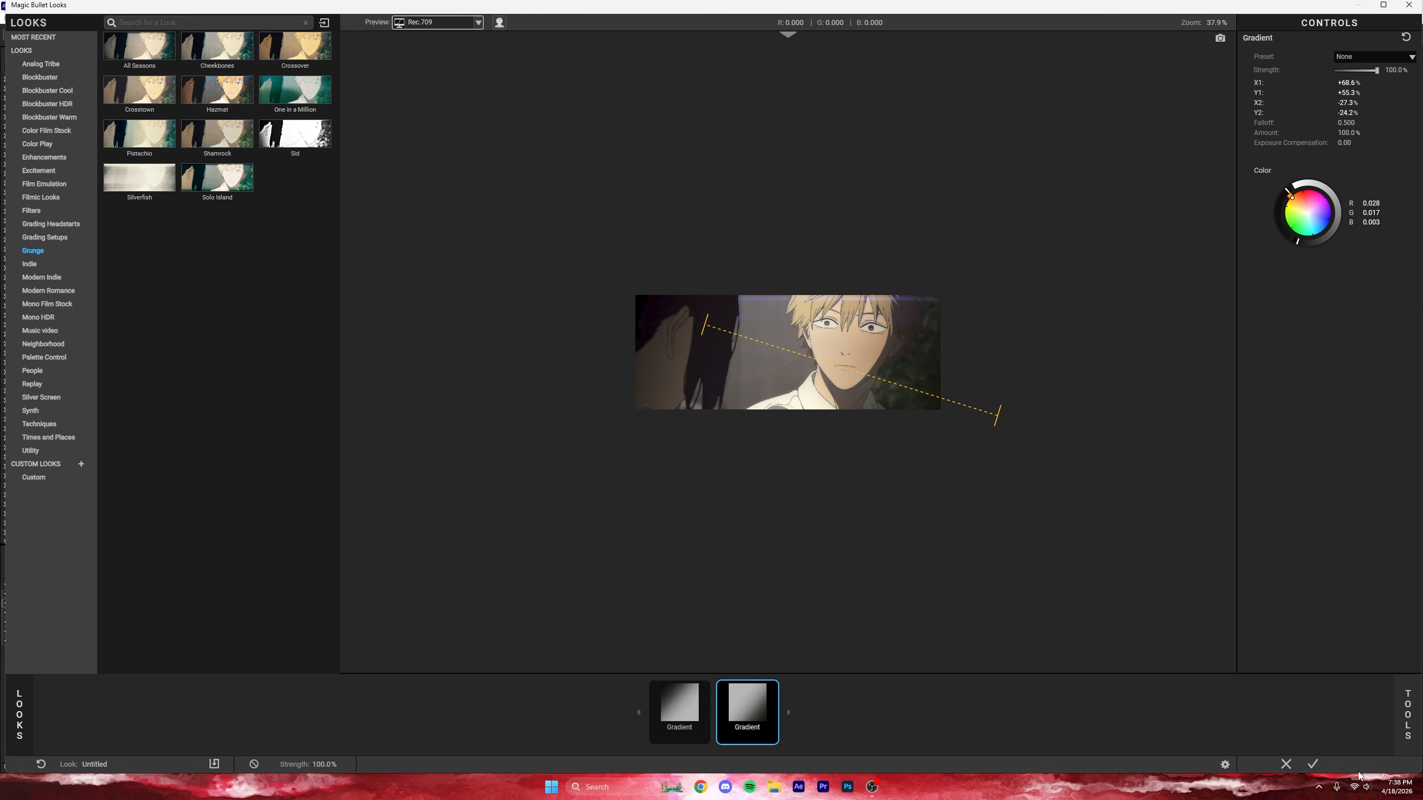
click(1312, 763)
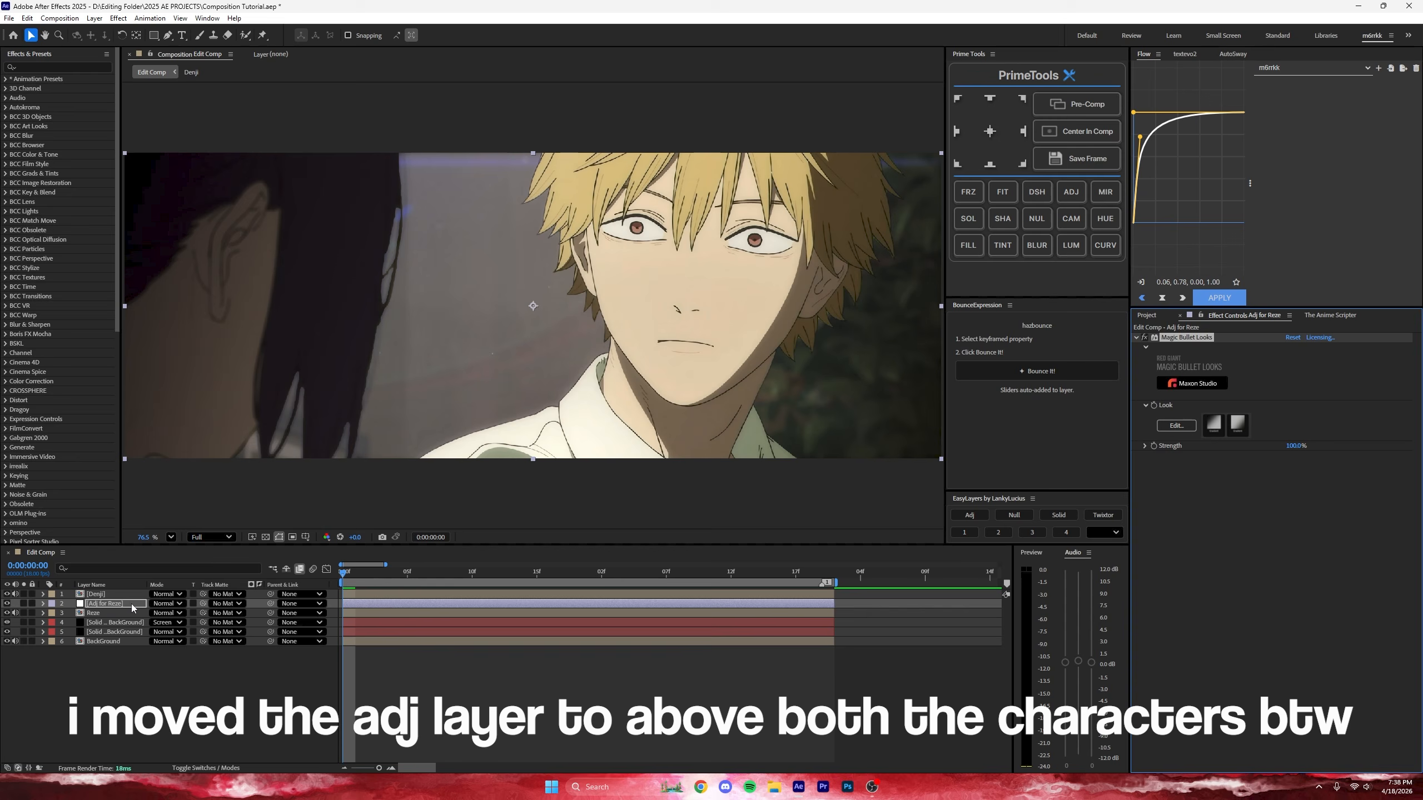
Step: Move the shading adjustment layer above the Denji layer and preview the composition
drag(134, 605, 132, 591)
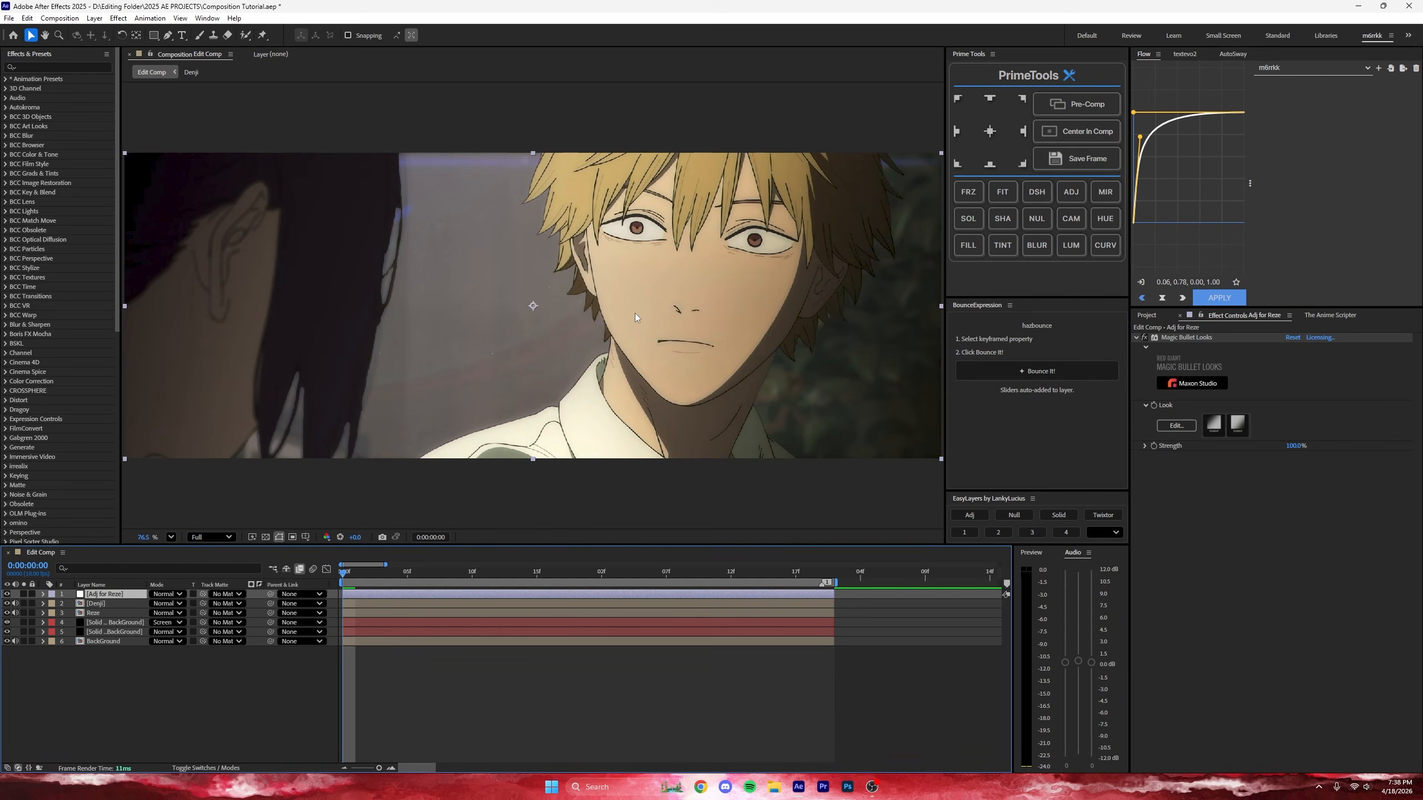
scroll(644, 322, down, 2)
scroll(648, 324, up, 2)
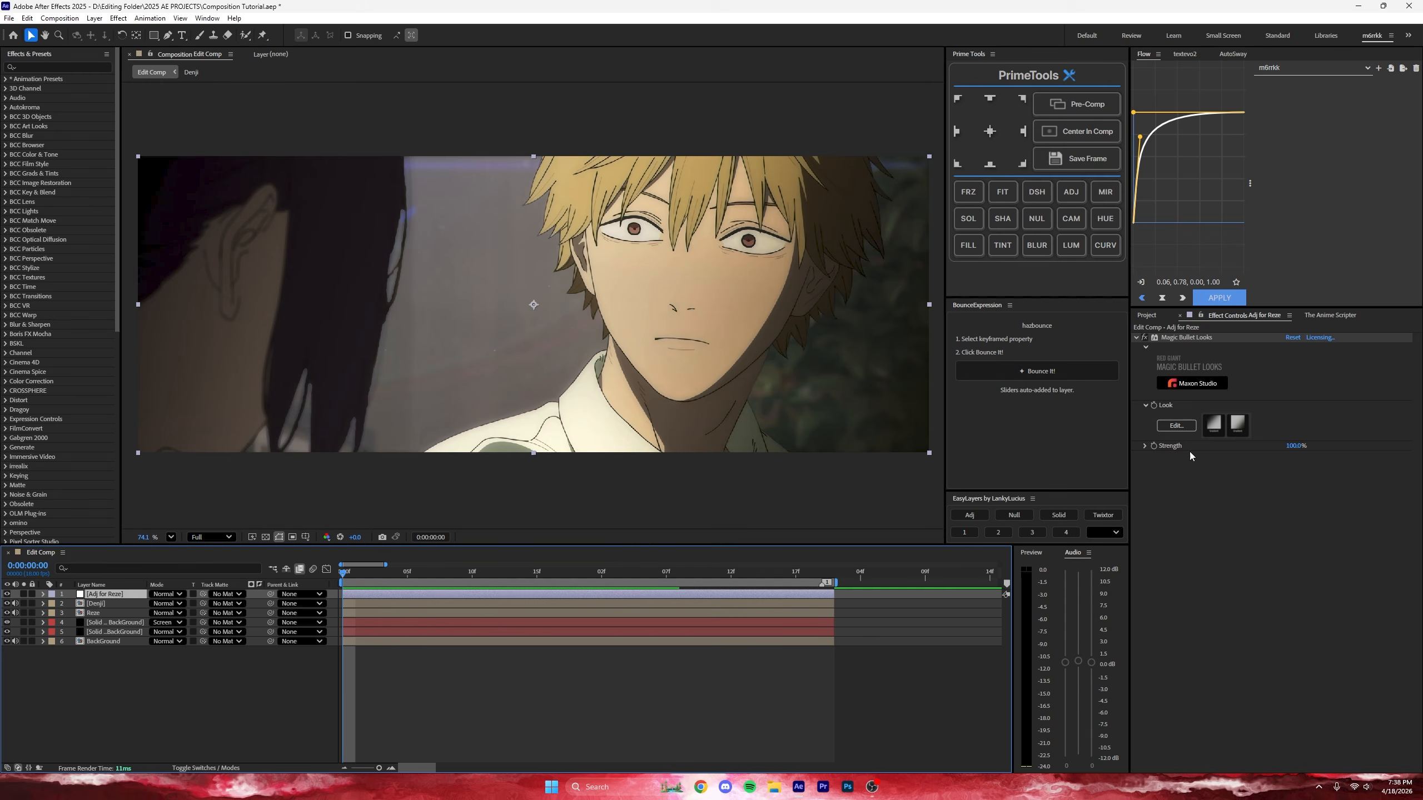
click(464, 719)
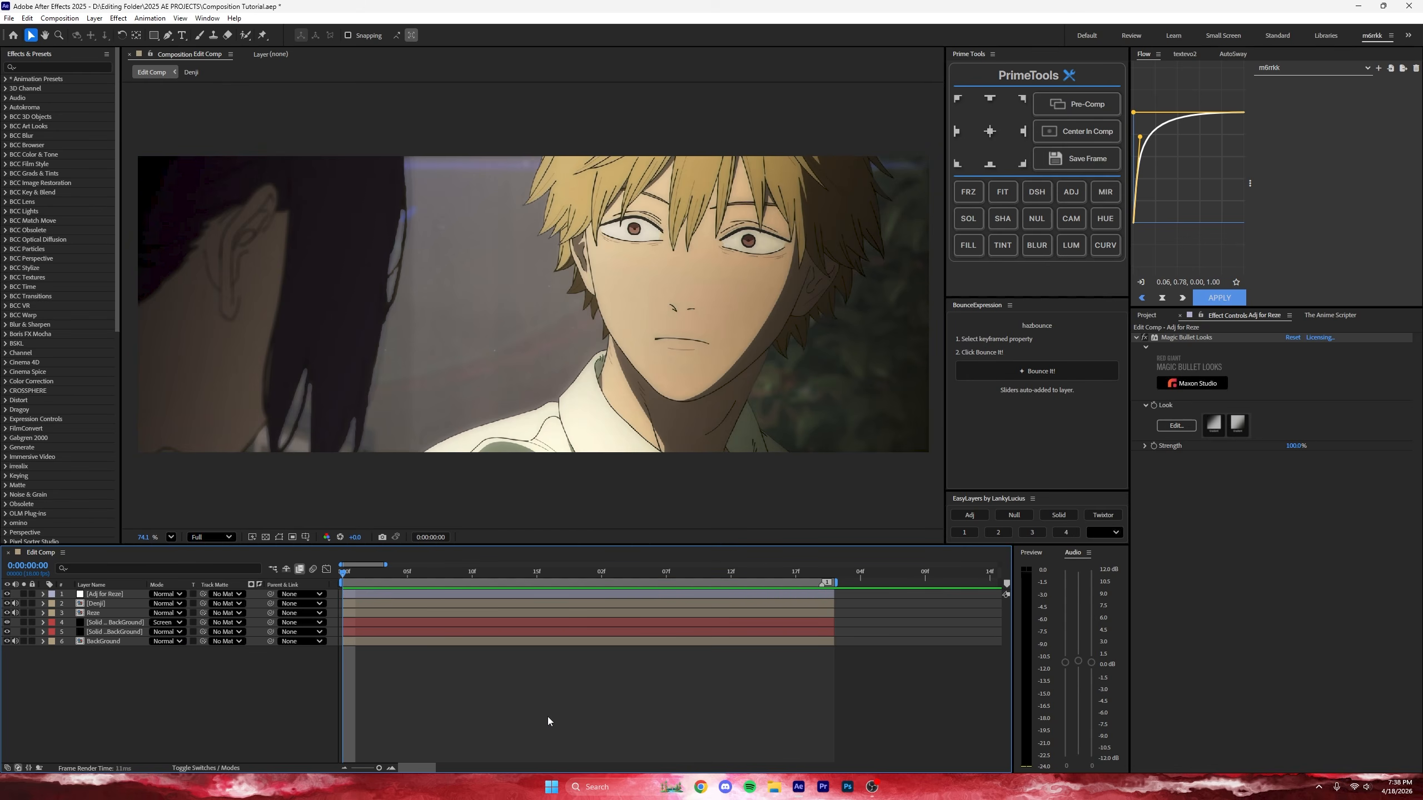
key(space)
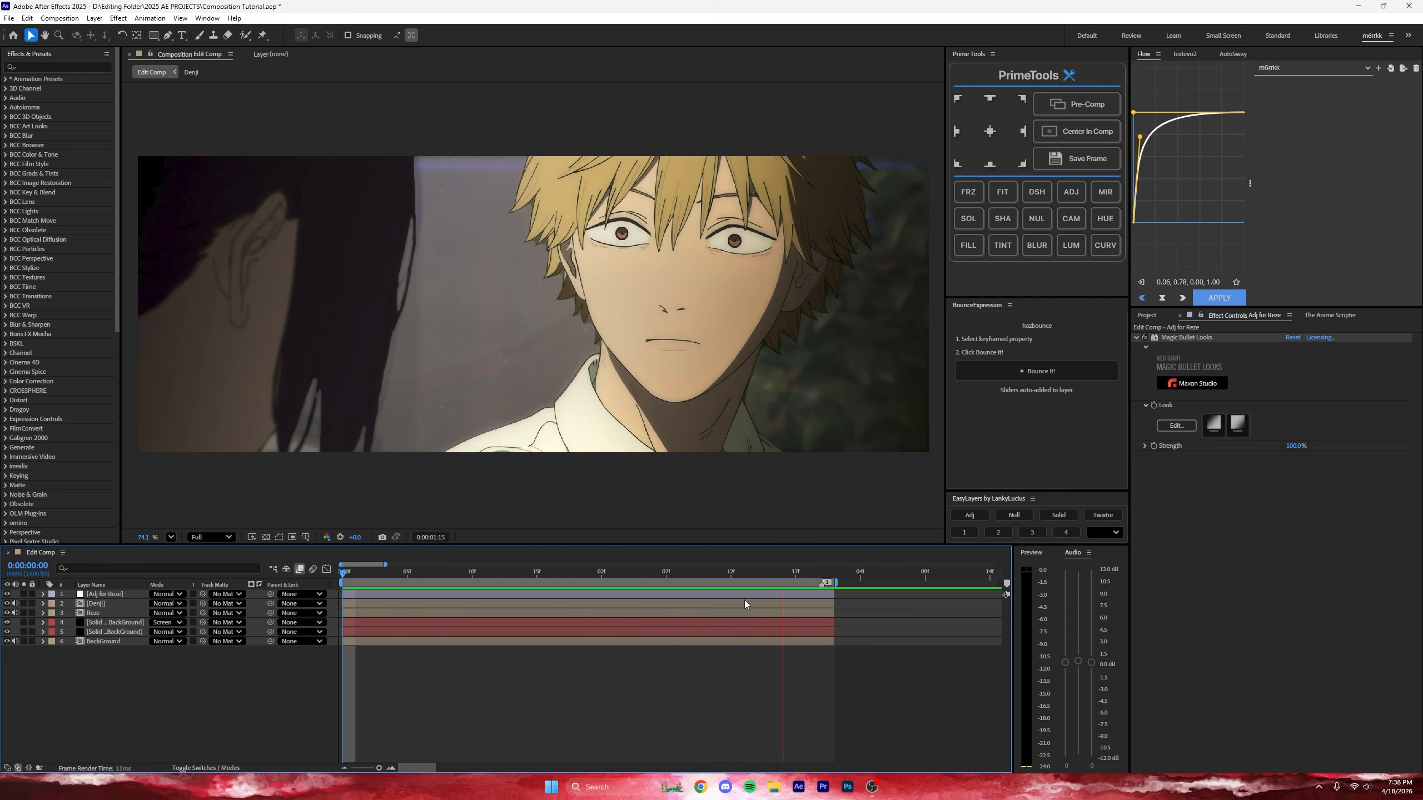
key(space)
Step: Set the Optical Flares layer's Gaussian blurriness to 37.2 and replace its flare with the Mylenium Fujinon San preset from Natural Flares
click(379, 623)
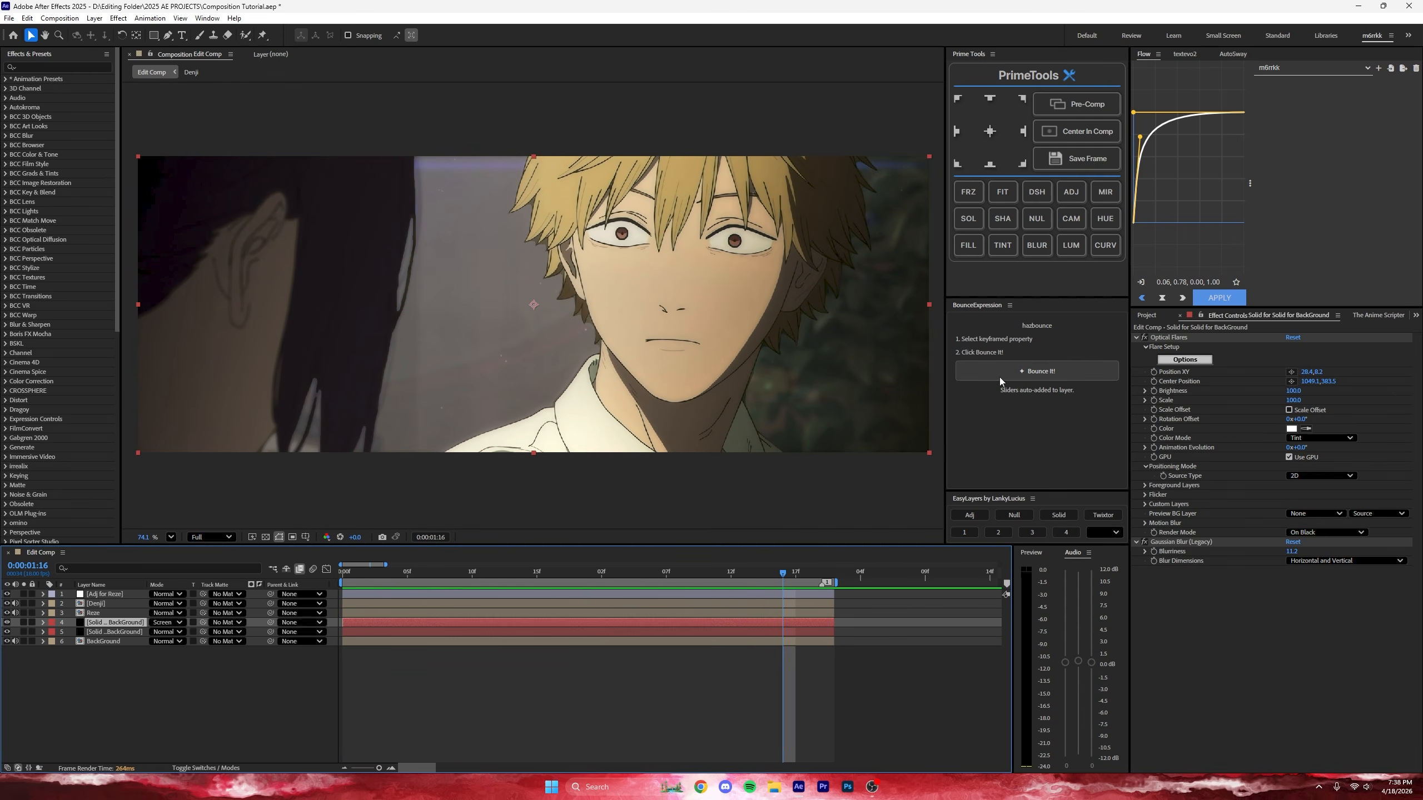
drag(1291, 550, 1369, 546)
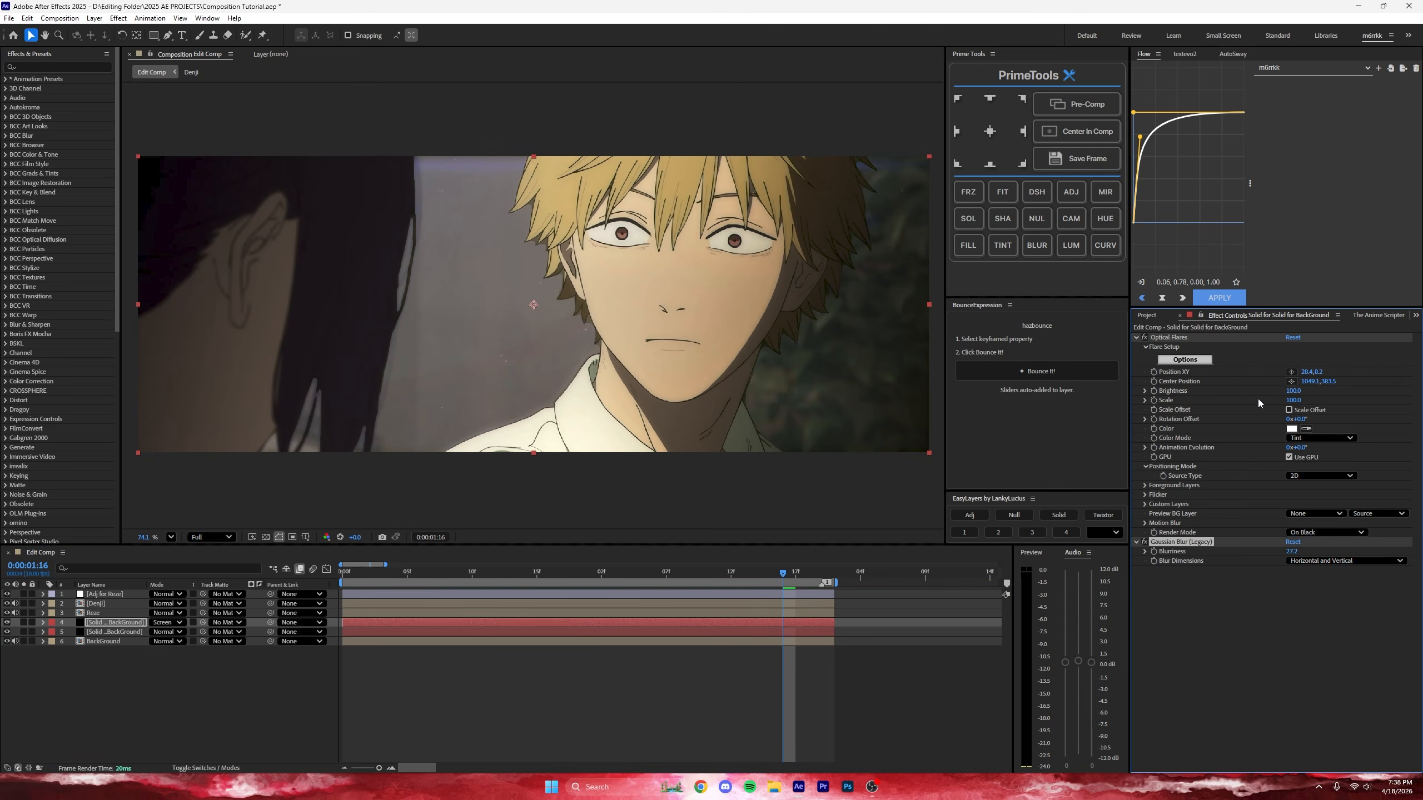
click(1202, 362)
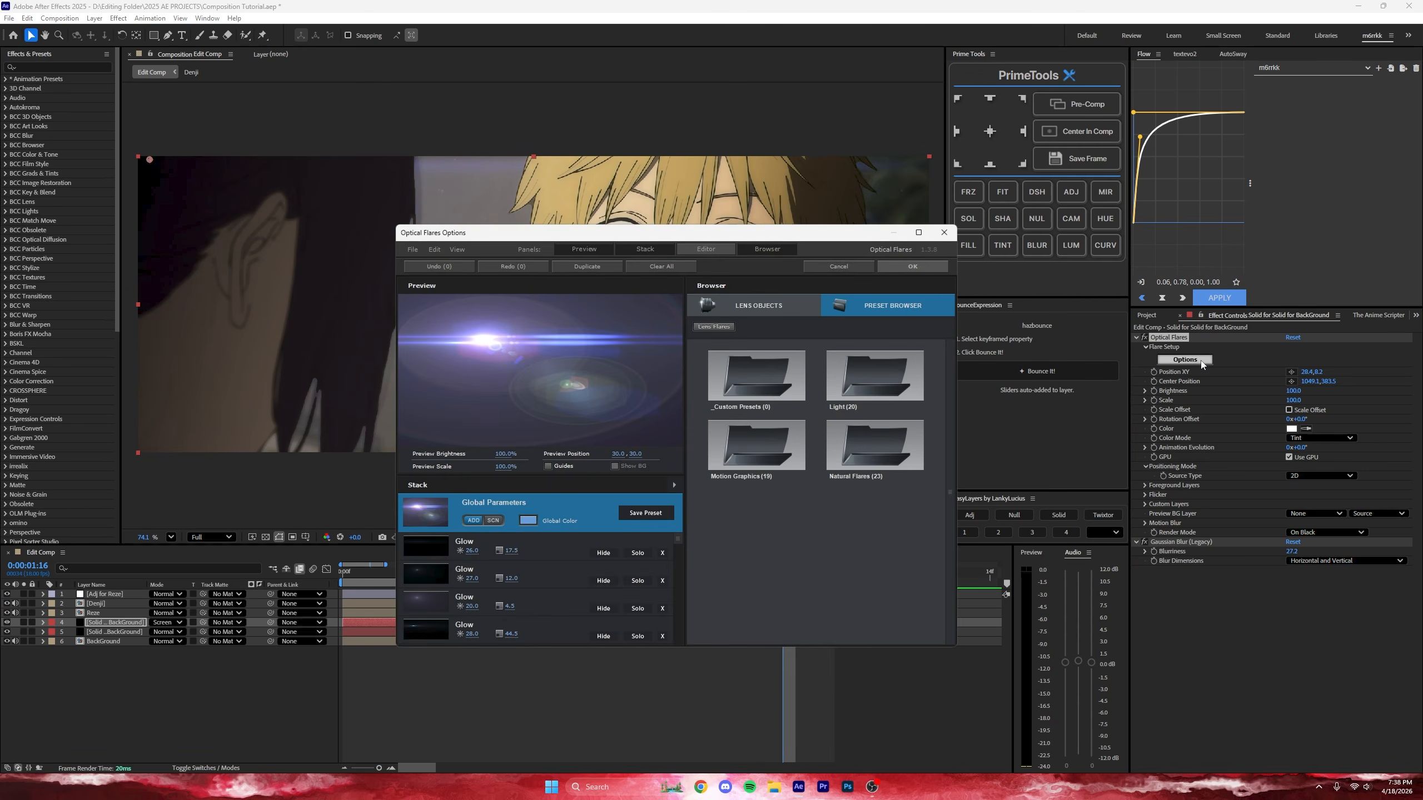
click(874, 449)
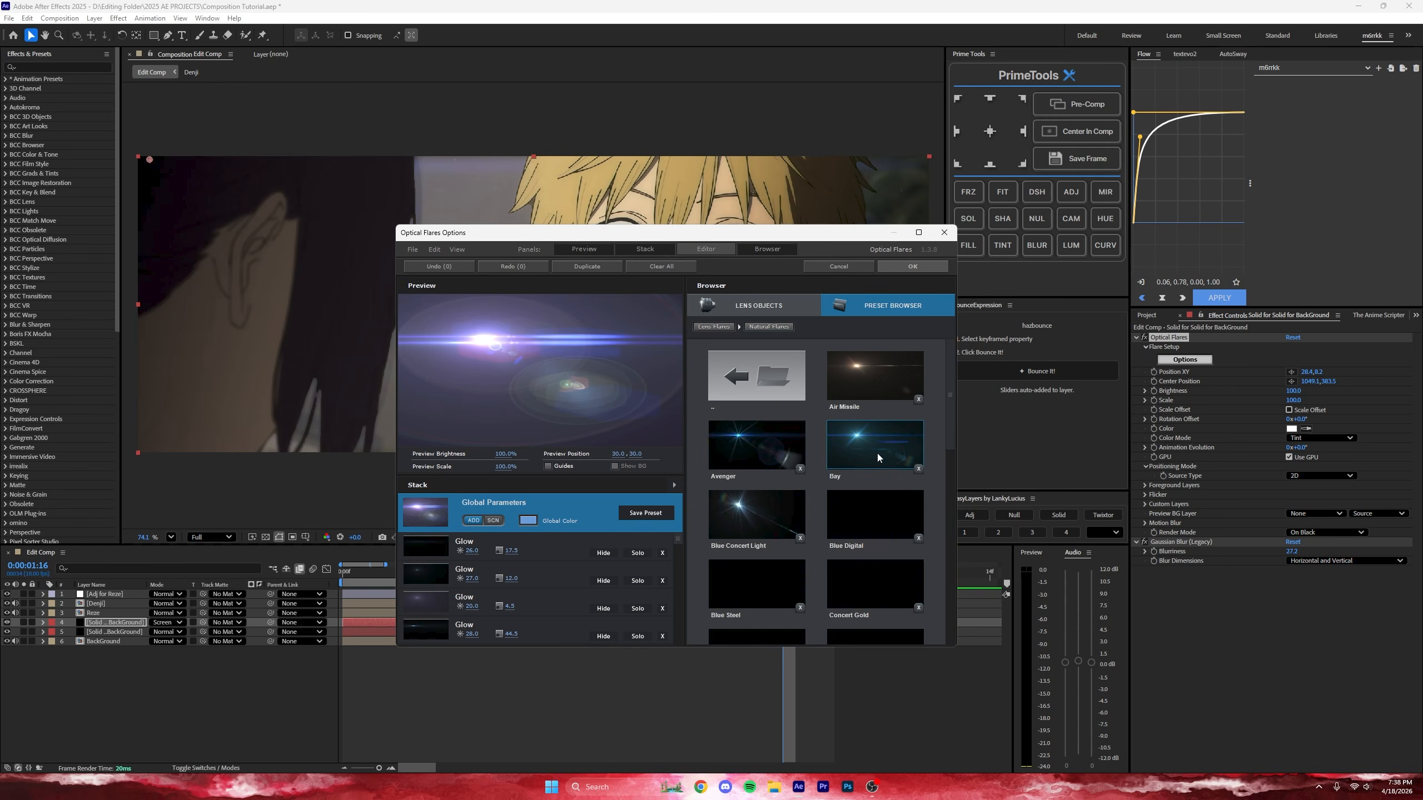
scroll(856, 467, down, 3)
scroll(864, 465, down, 5)
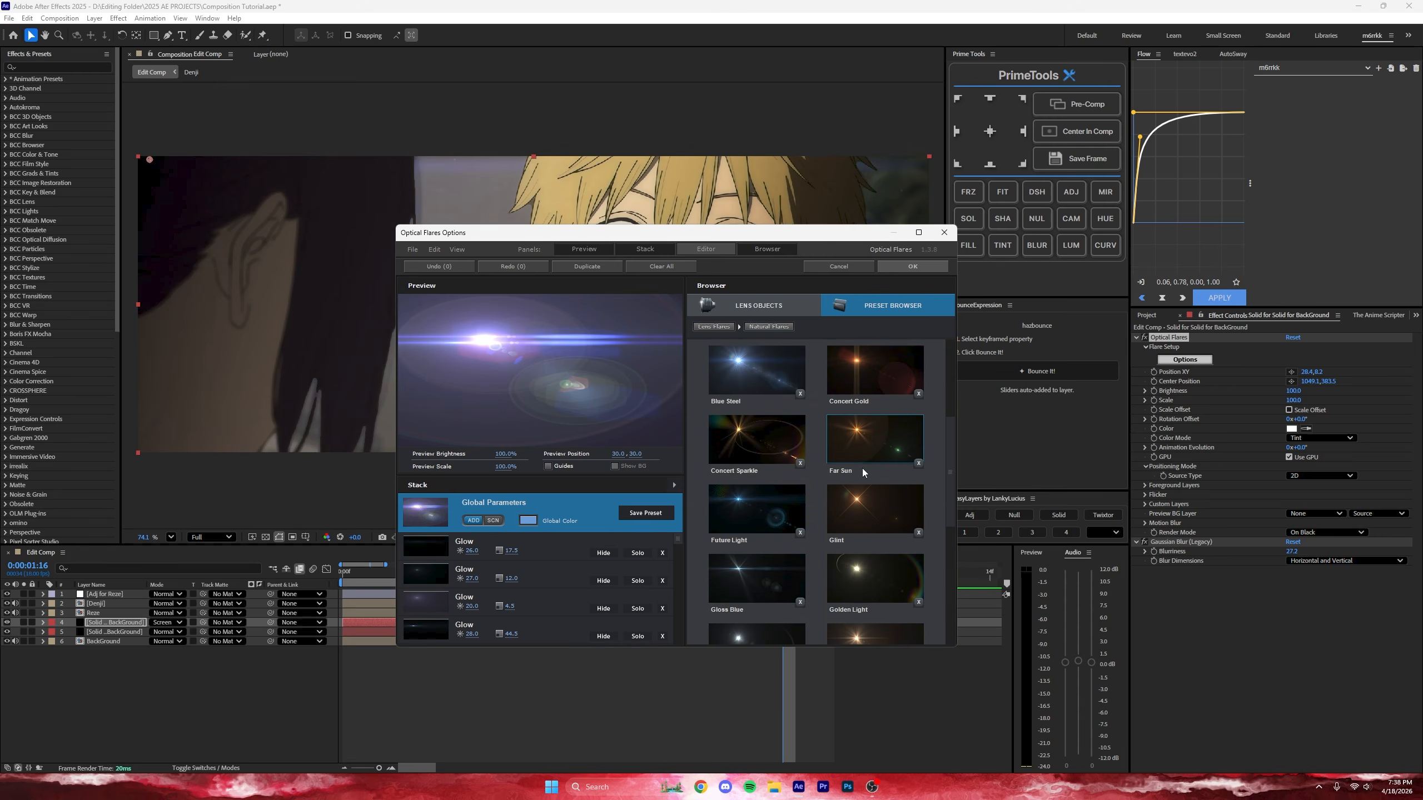
click(755, 443)
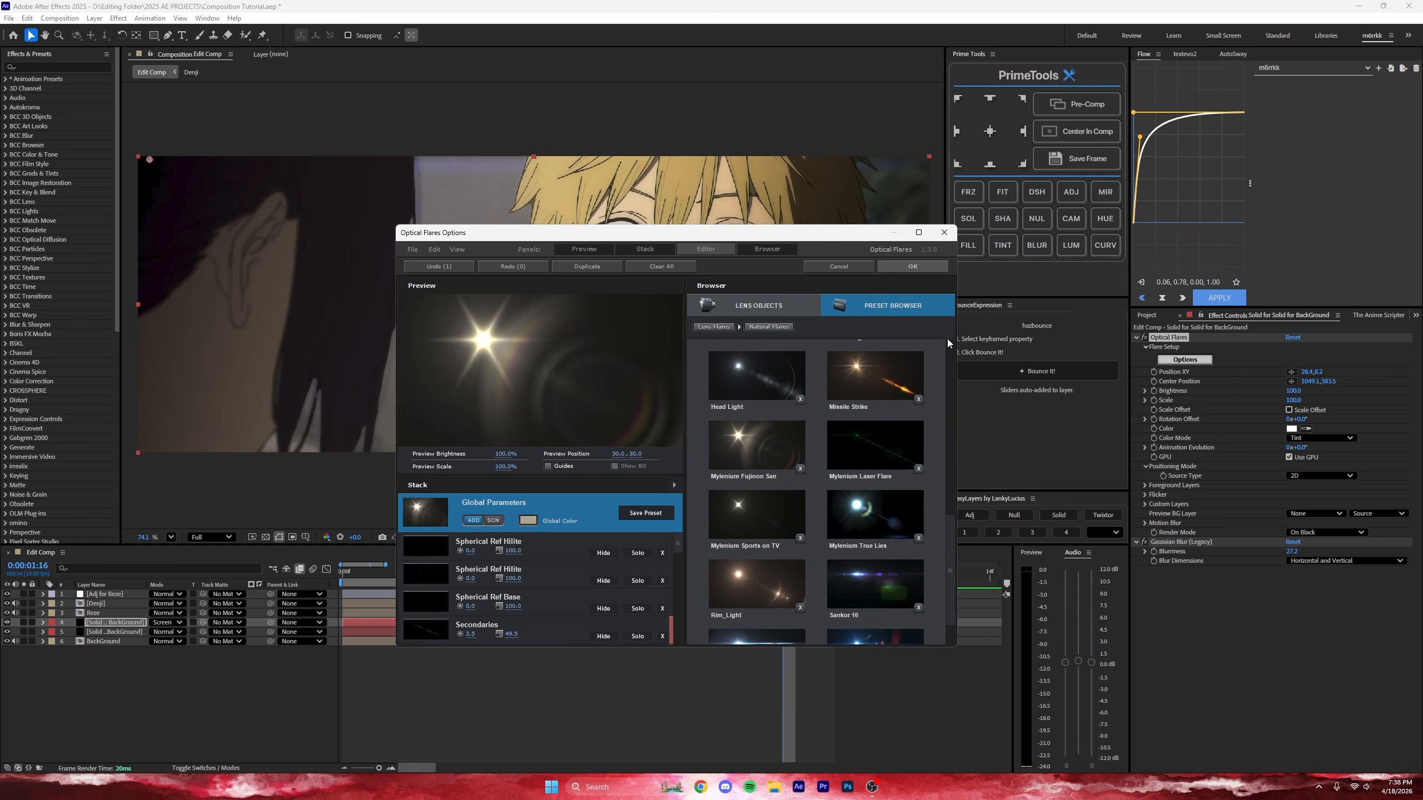
click(907, 270)
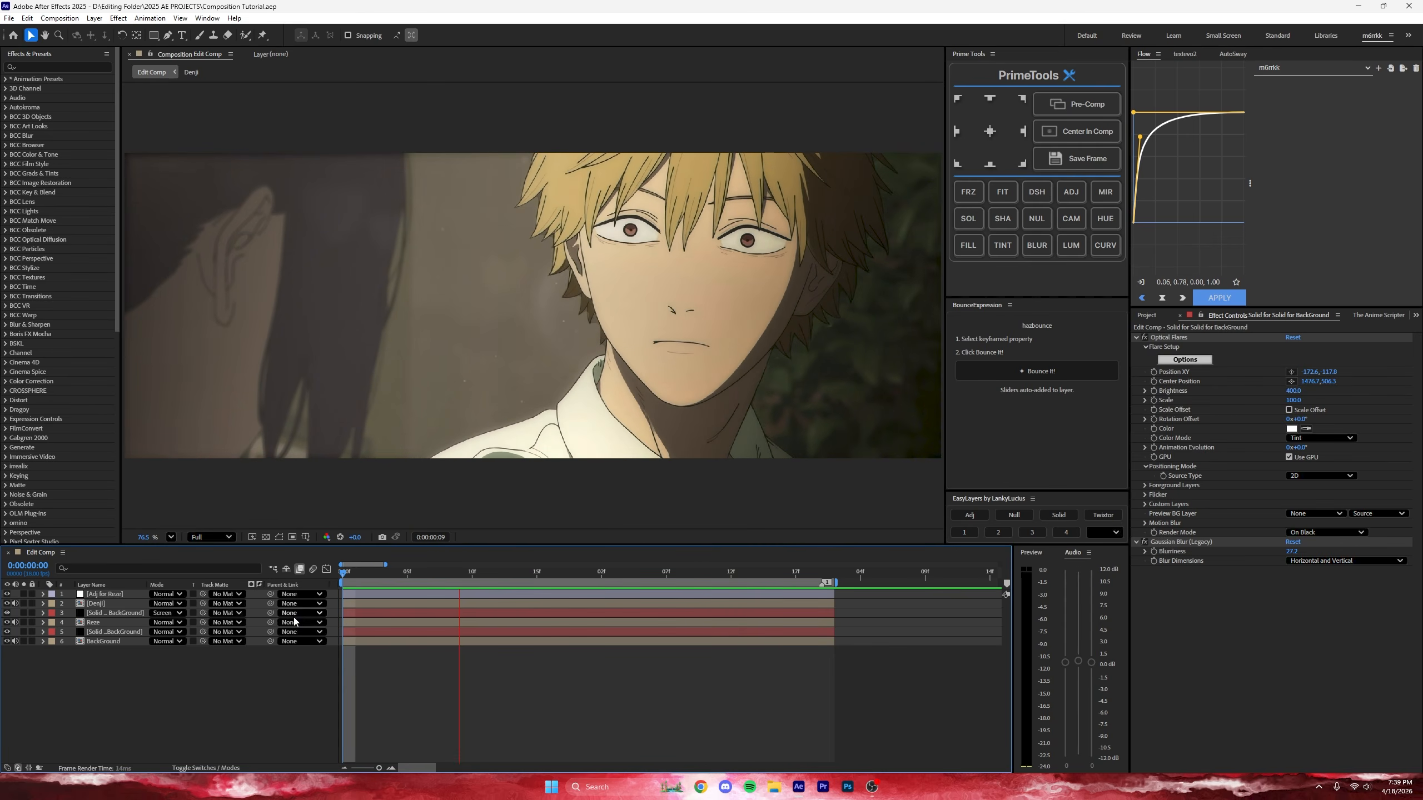
Step: Review the composition's playback and examine the effects on the adjustment, Denji, flare, Reze and particle layers
key(space)
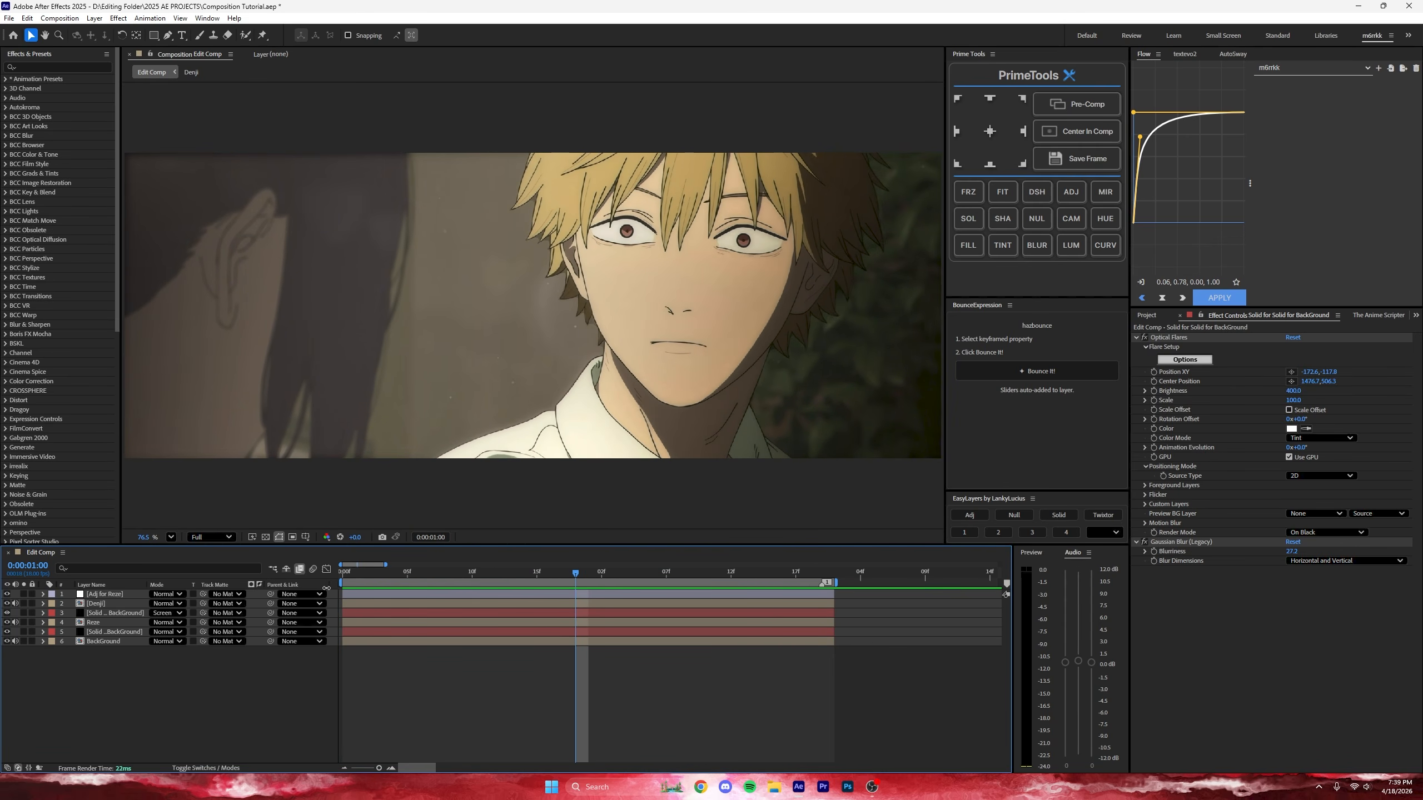
key(Home)
click(119, 595)
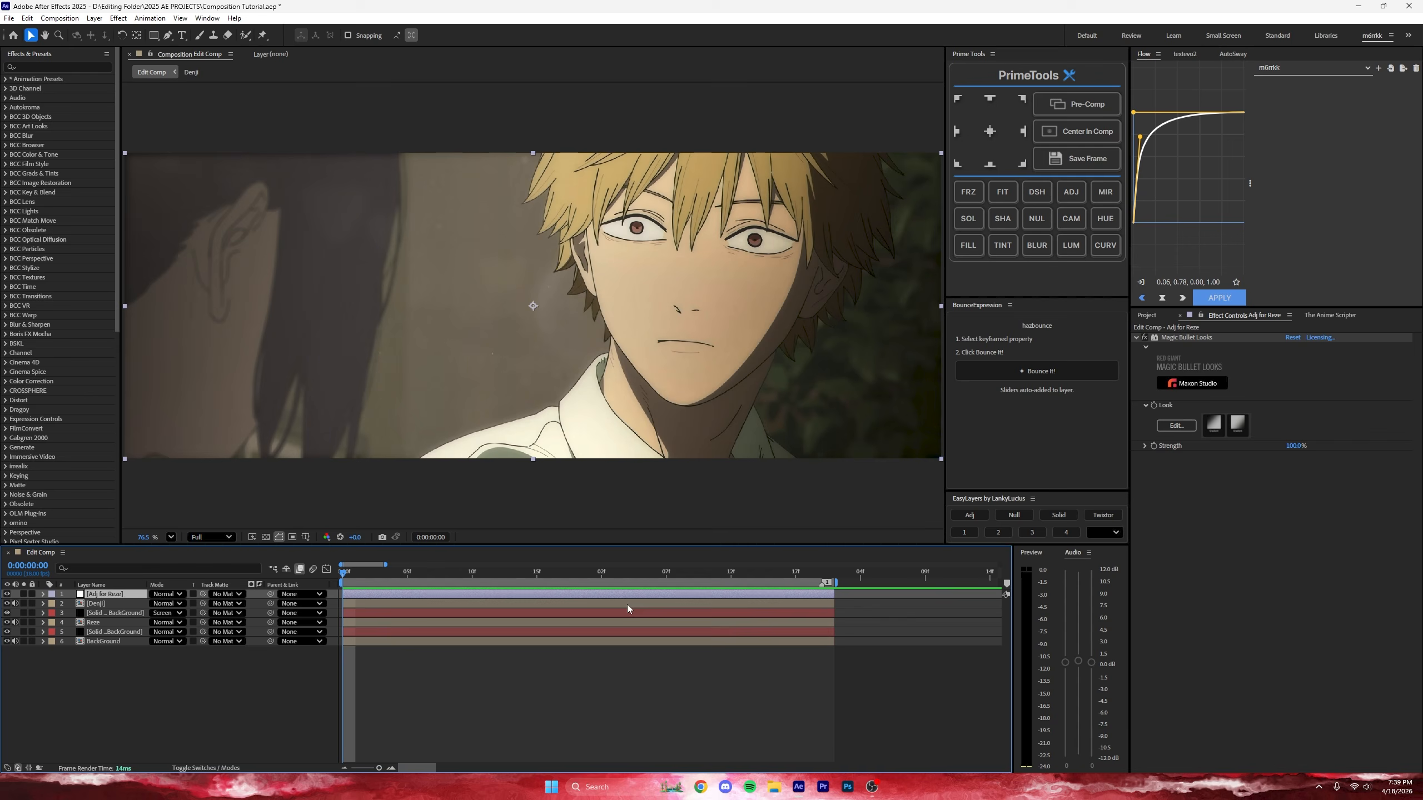
click(380, 605)
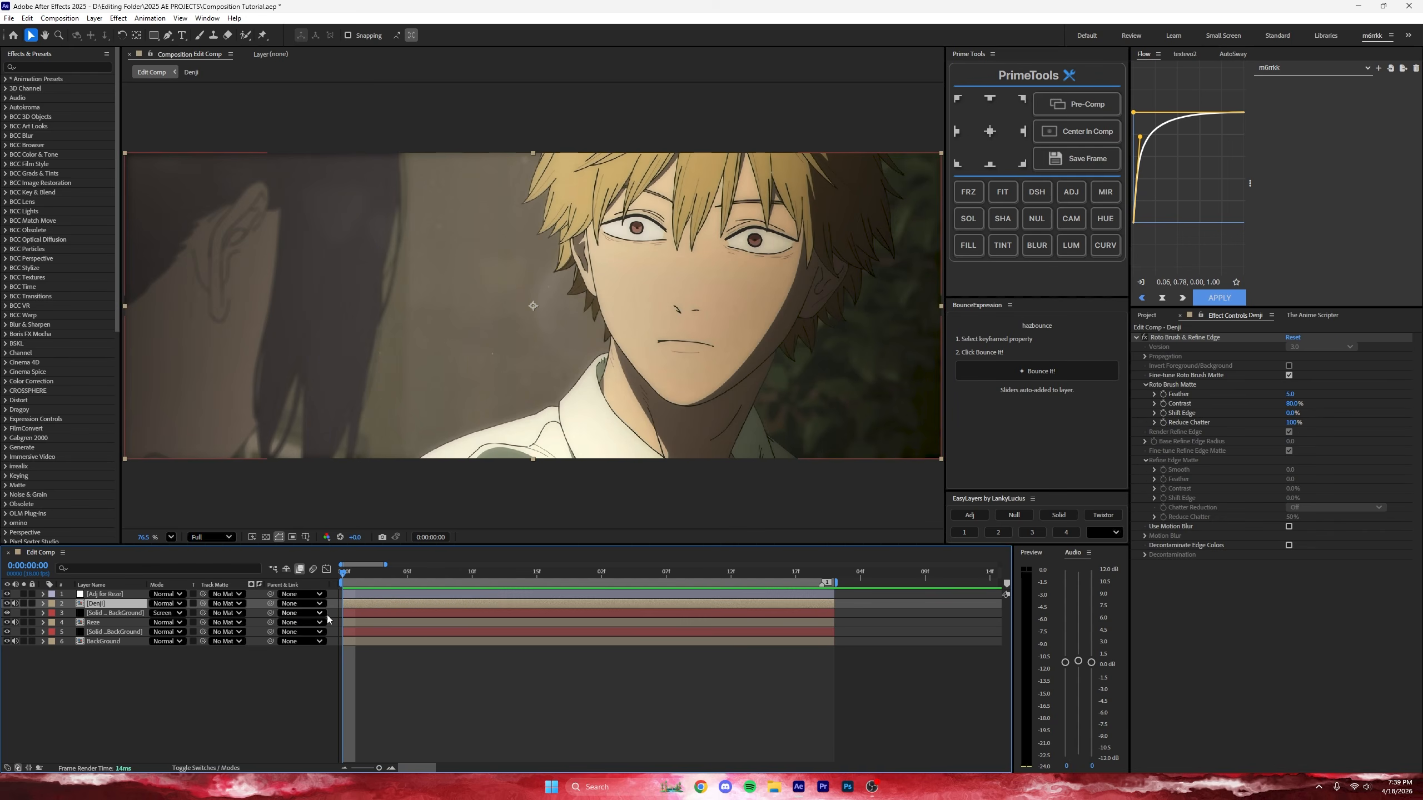
click(370, 616)
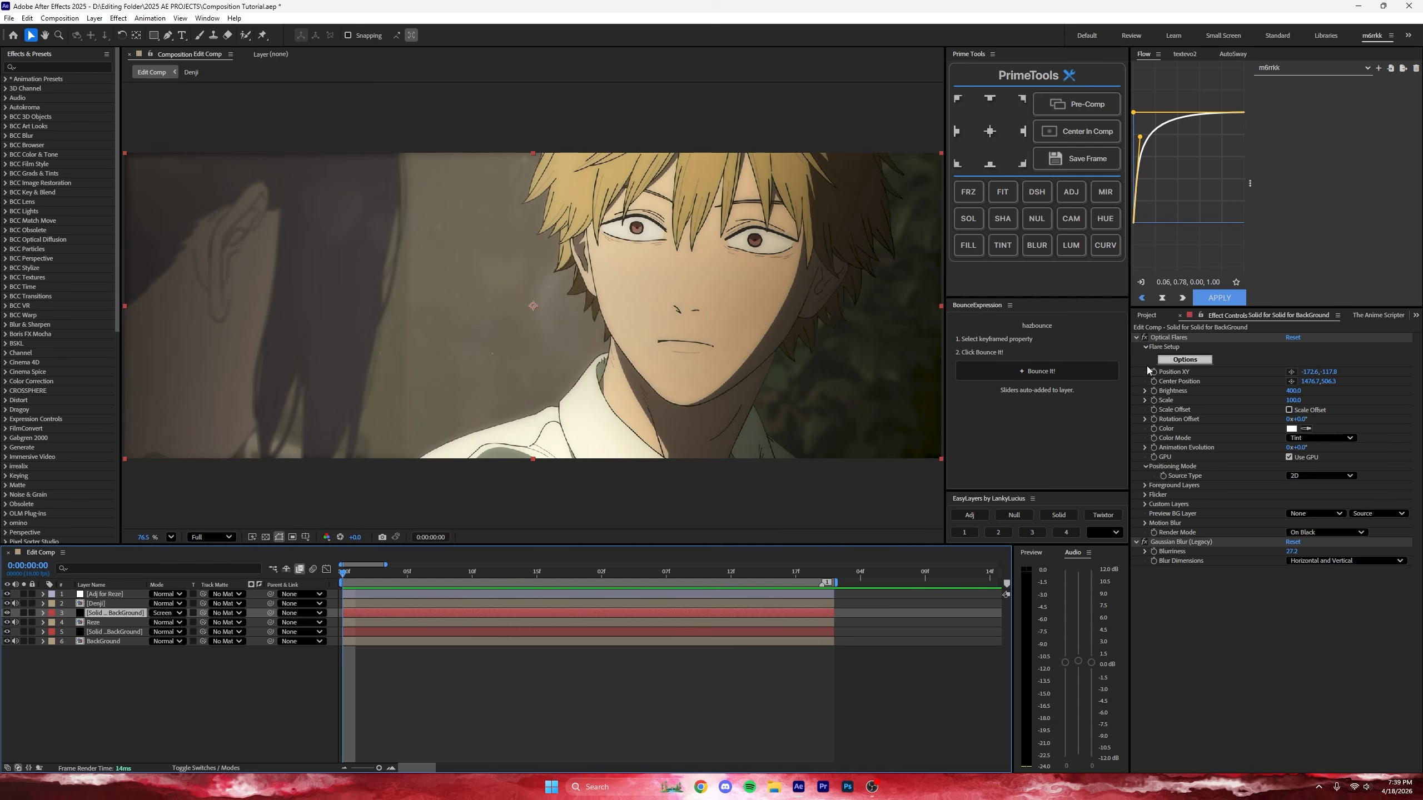
click(378, 622)
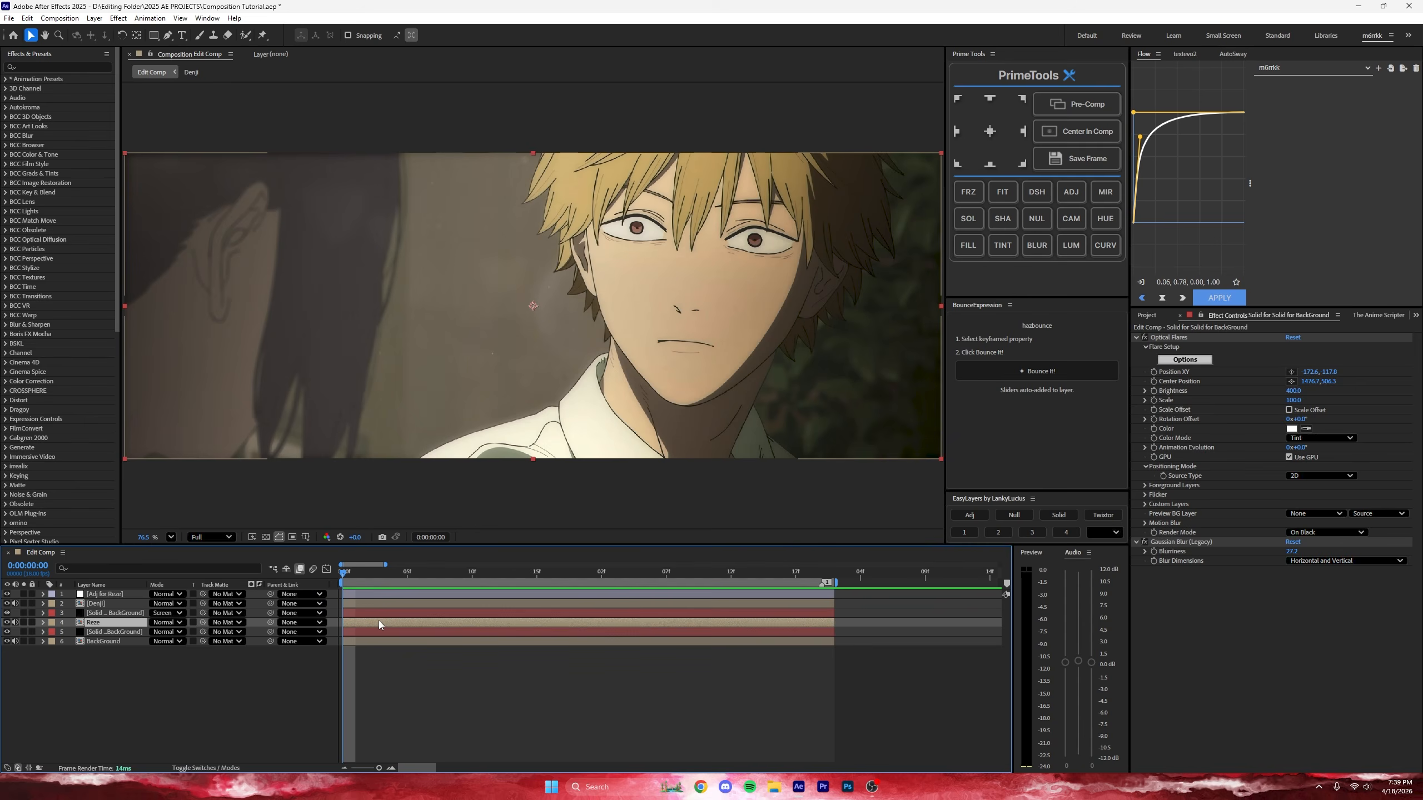
click(441, 632)
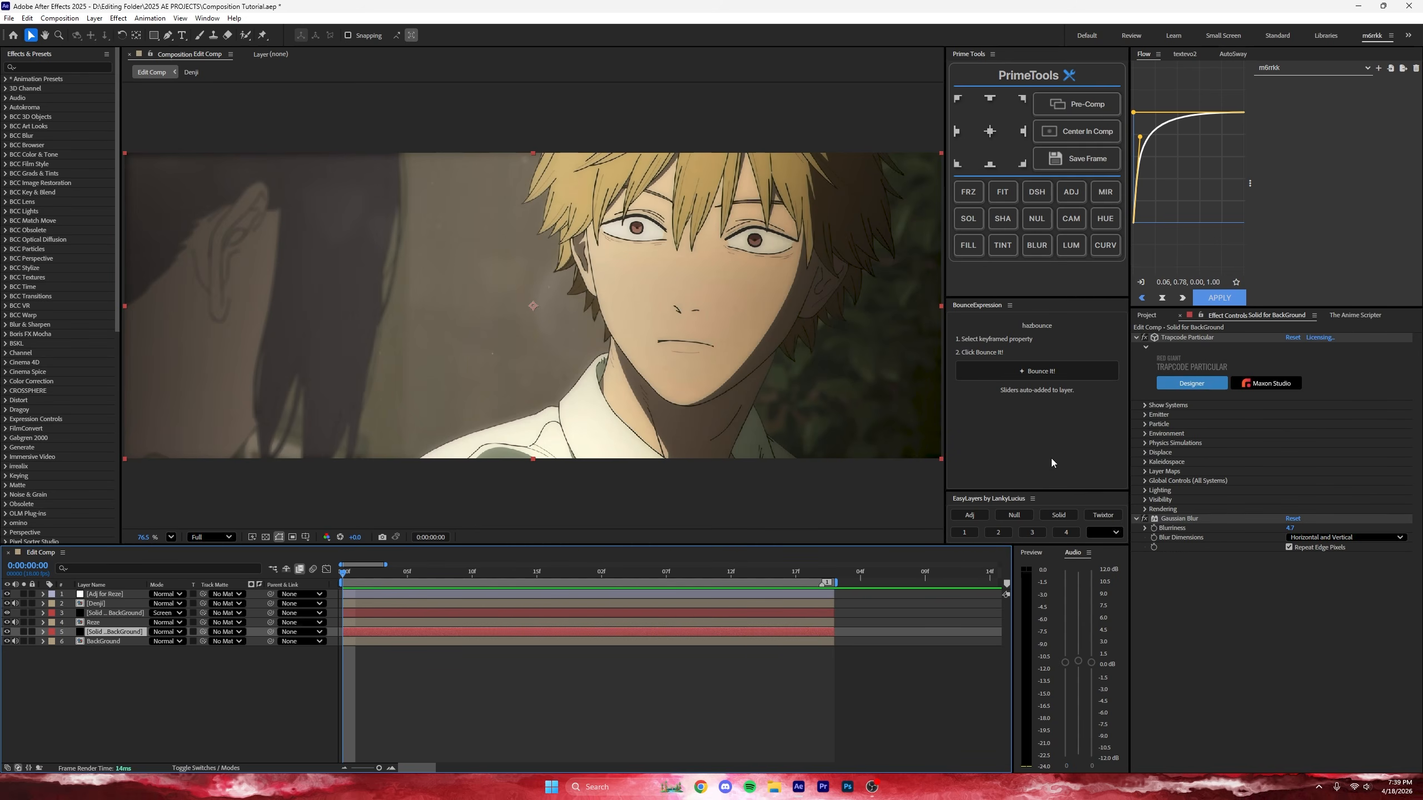
click(454, 685)
key(space)
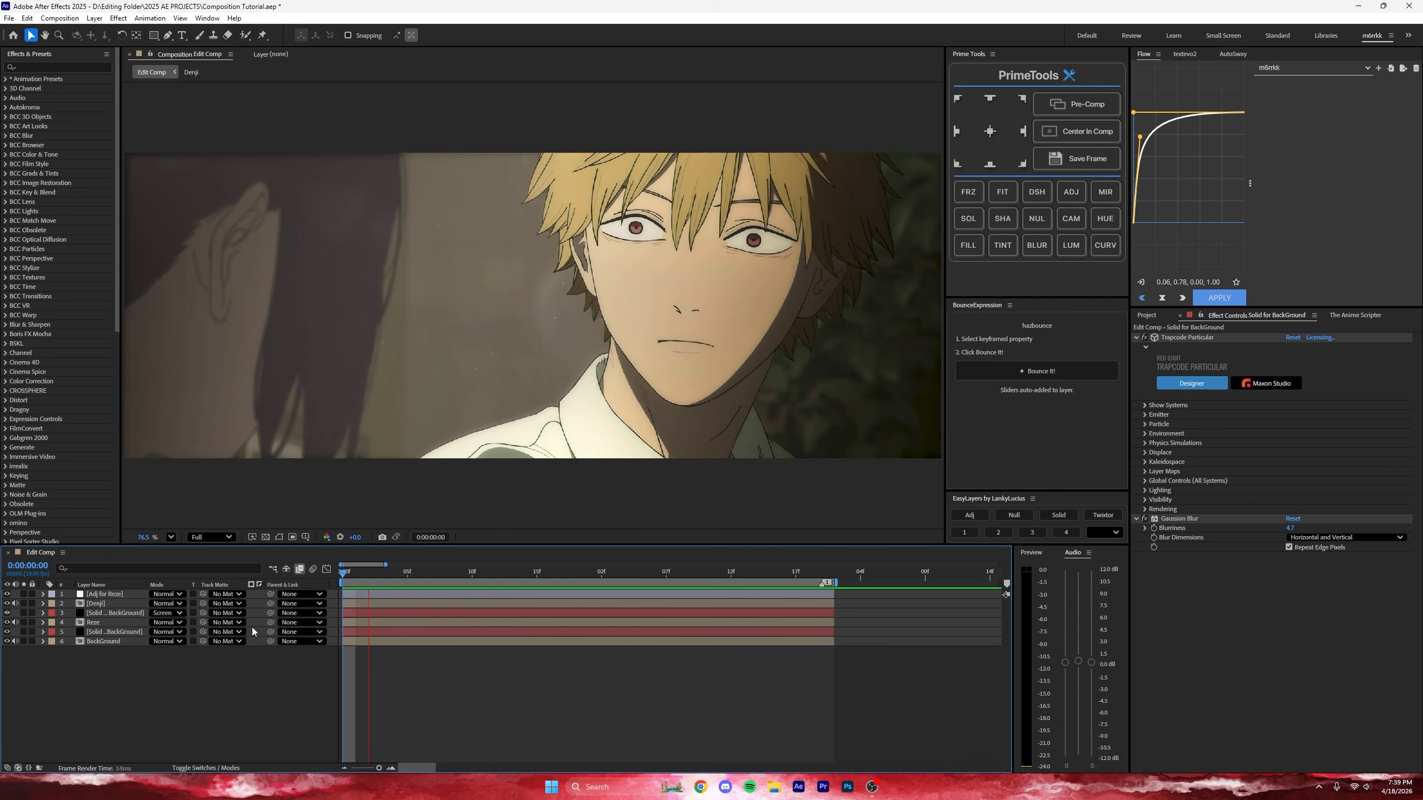
key(space)
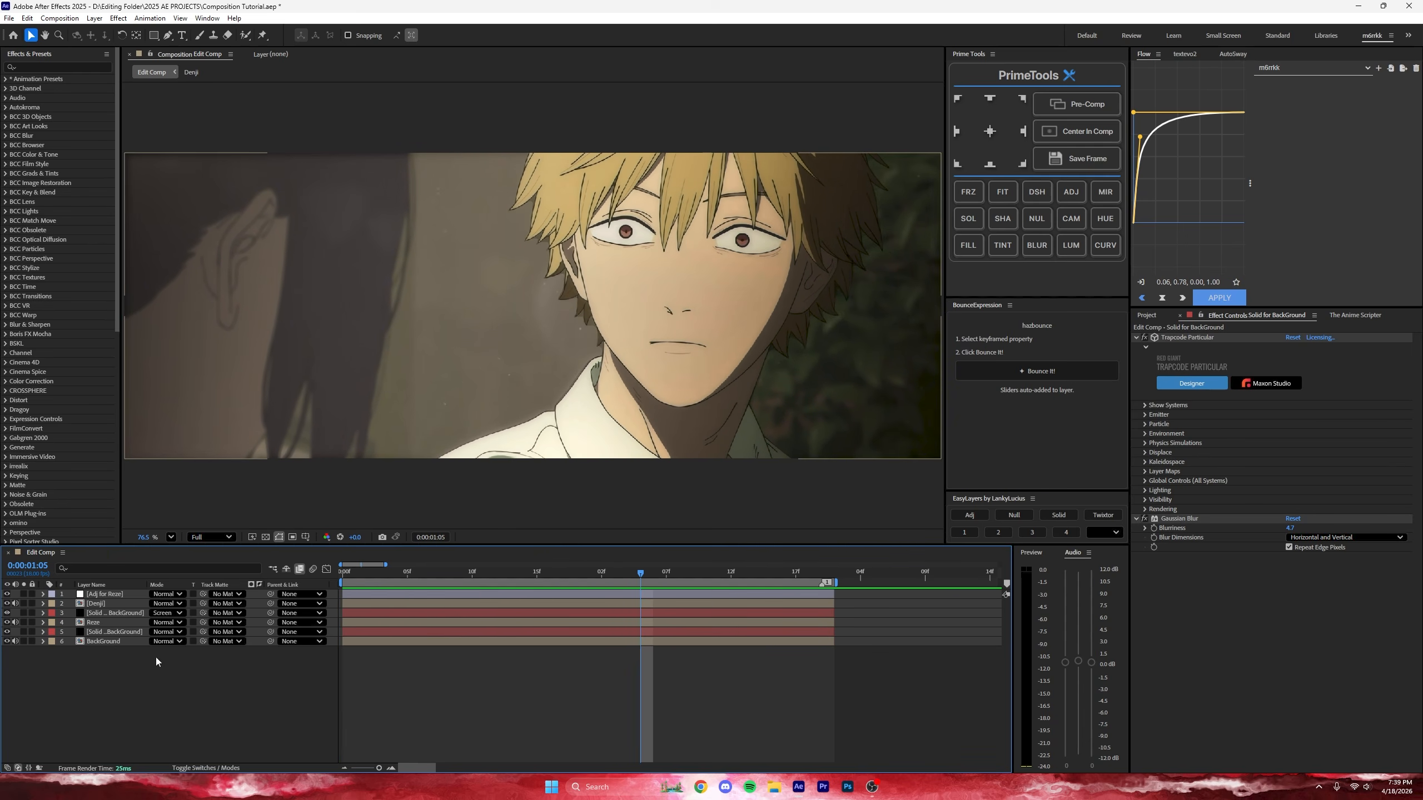
Step: Move the Optical Flares solid above the Denji layer and preview the composition from the start
click(100, 643)
click(108, 604)
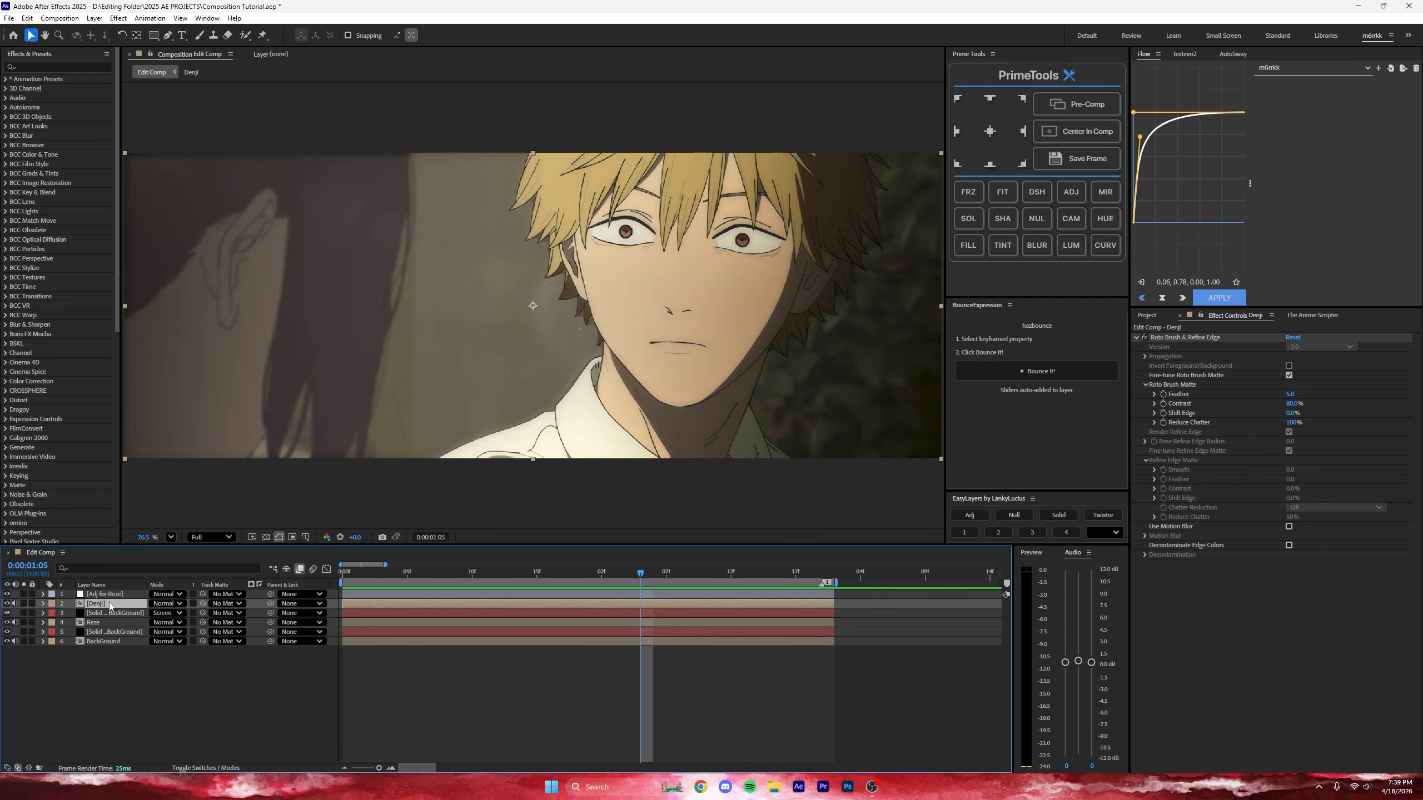
click(358, 612)
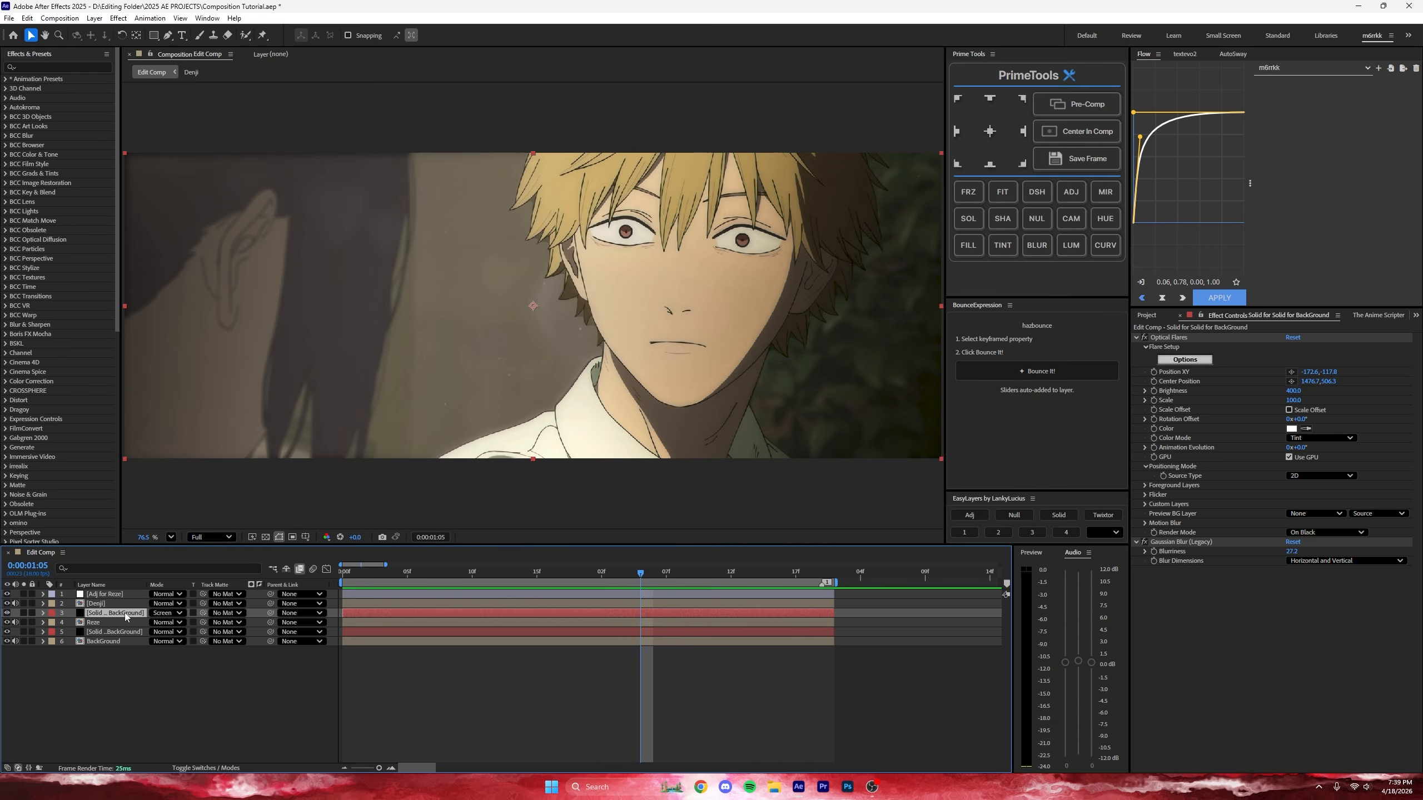
drag(127, 615, 128, 604)
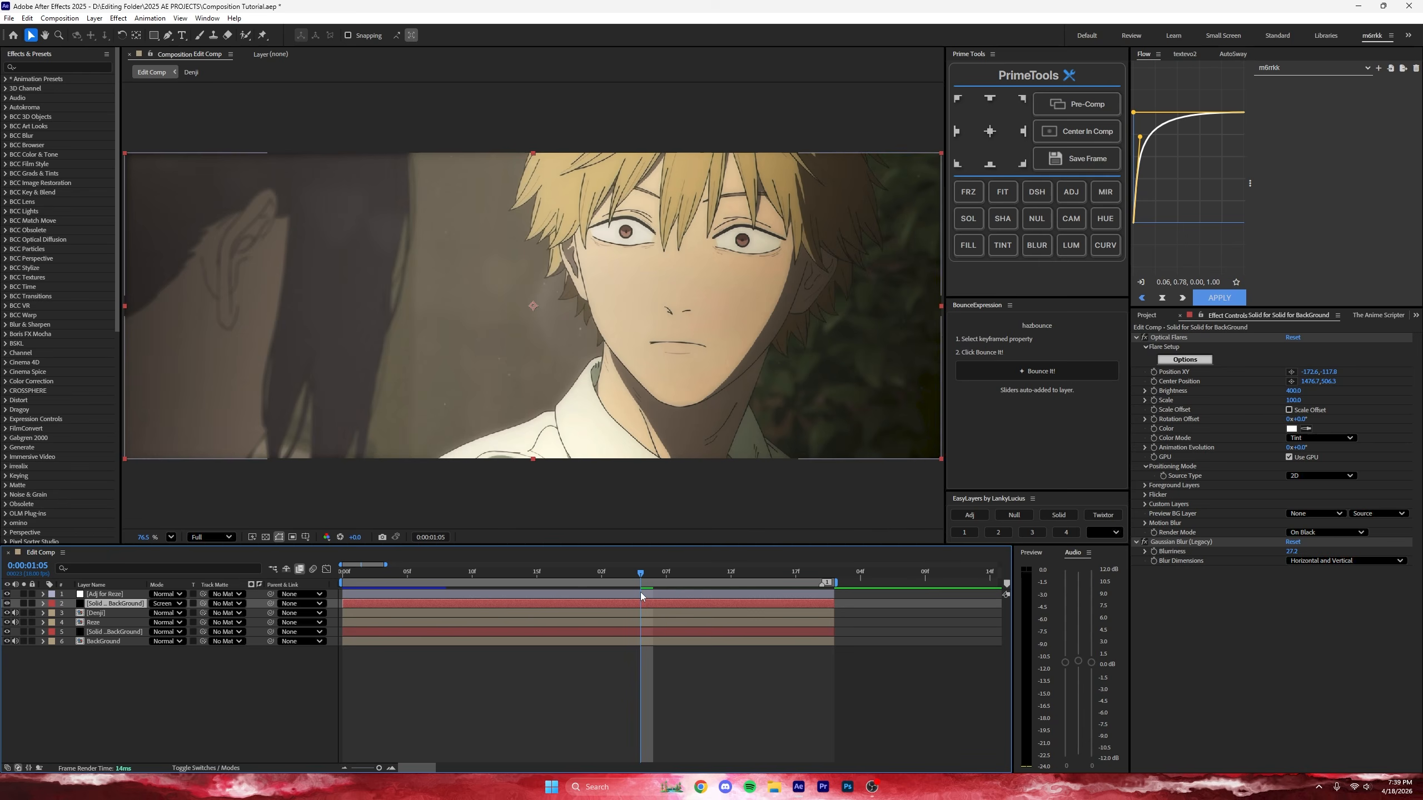
drag(641, 574, 221, 629)
key(space)
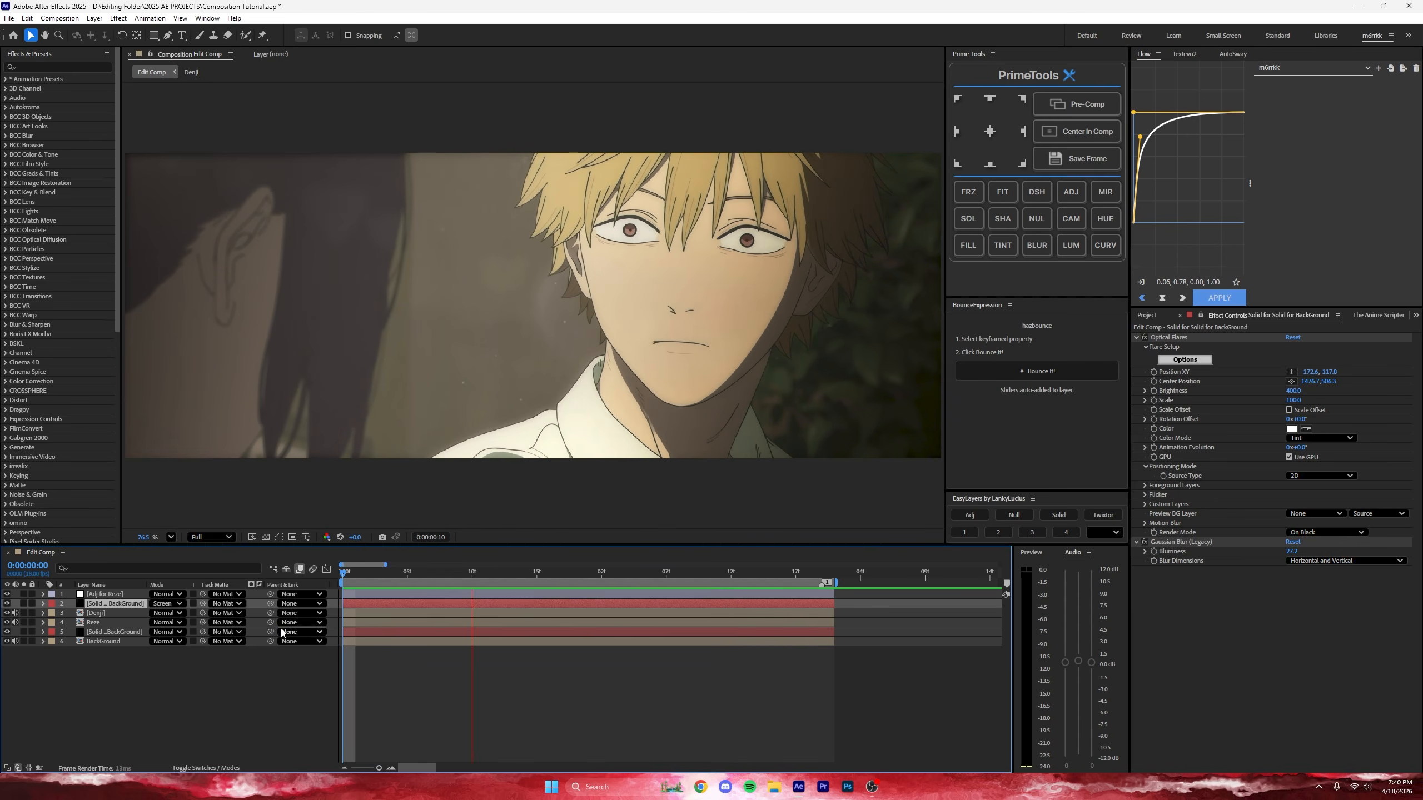
click(580, 689)
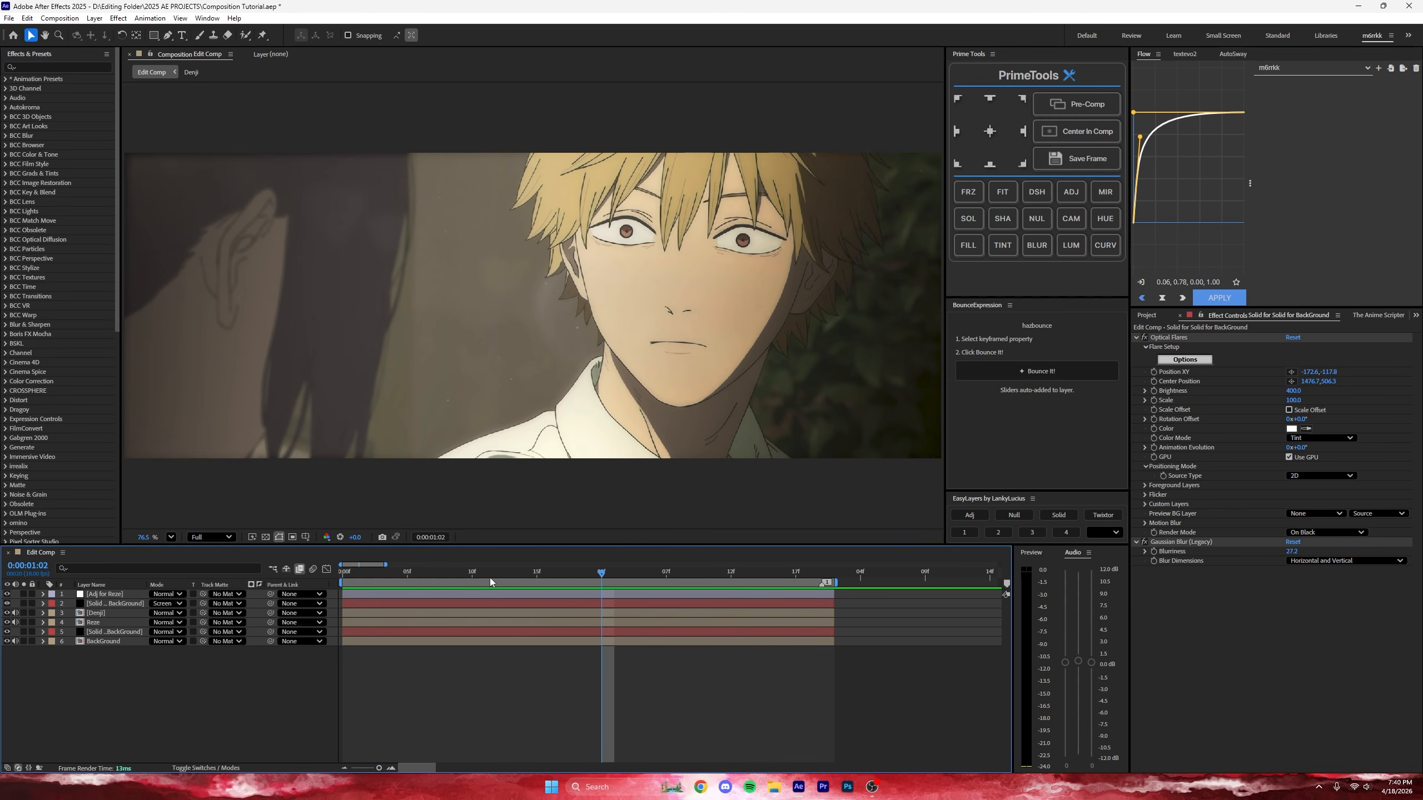
key(Home)
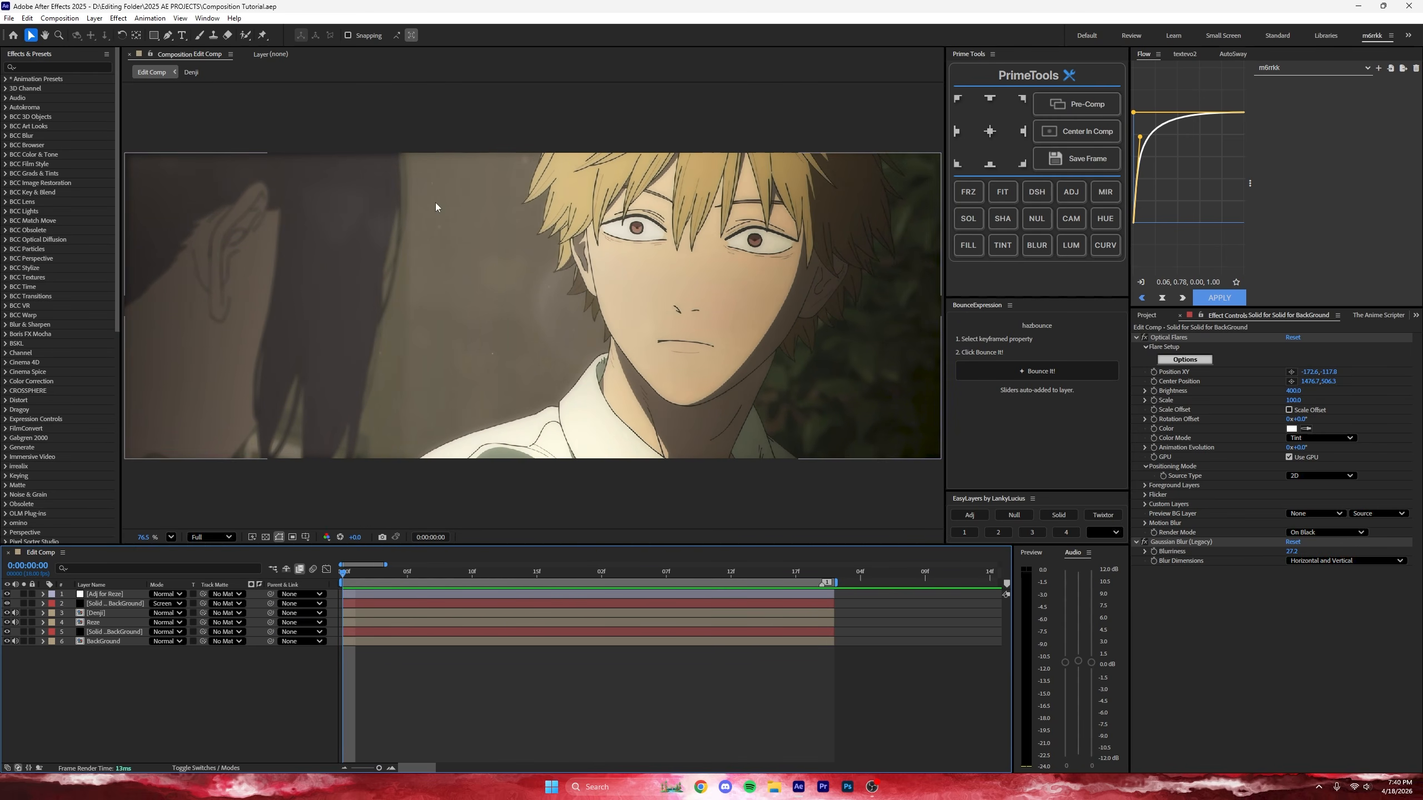
Step: Add a new solid directly above the BackGround layer, beneath the particle solid
scroll(327, 211, down, 1)
scroll(327, 211, up, 1)
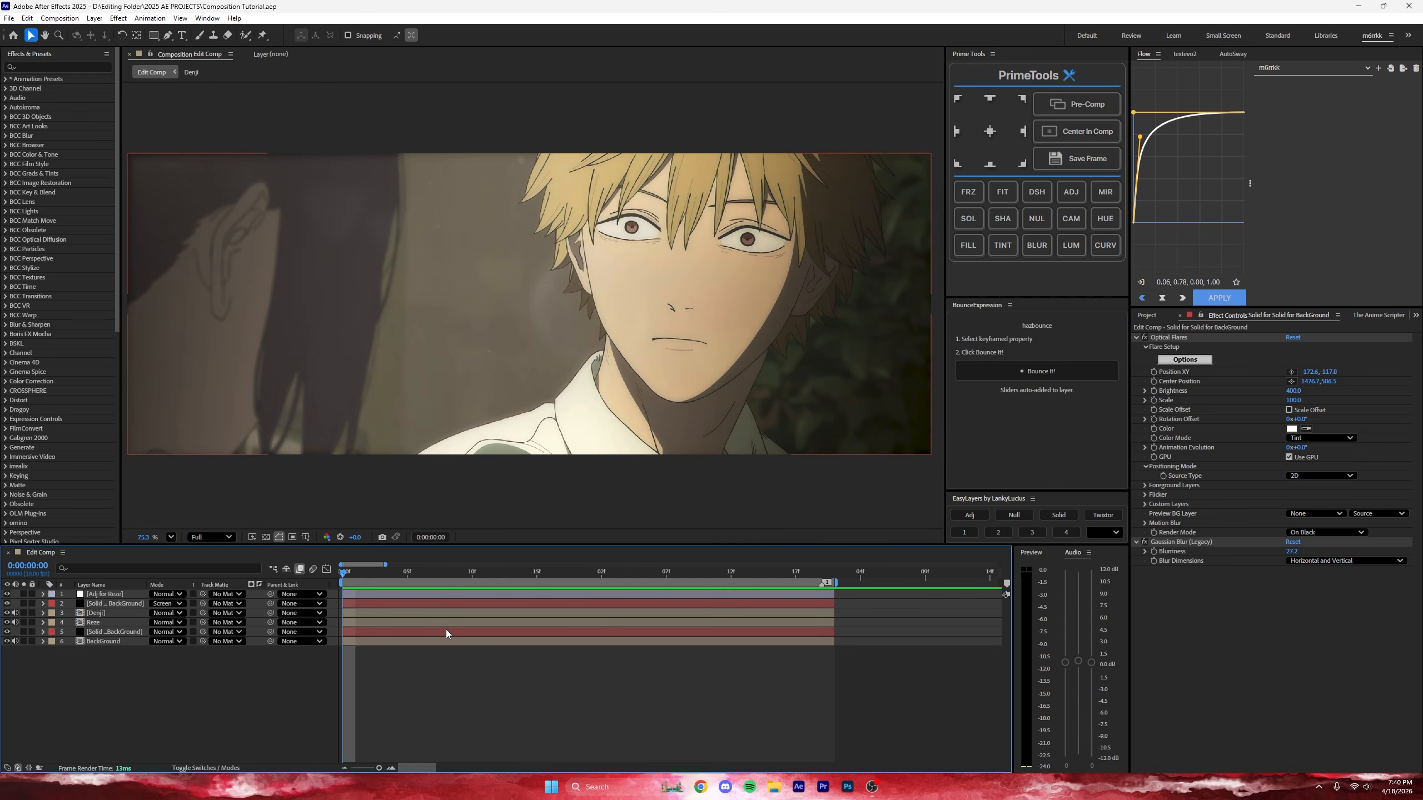
click(374, 639)
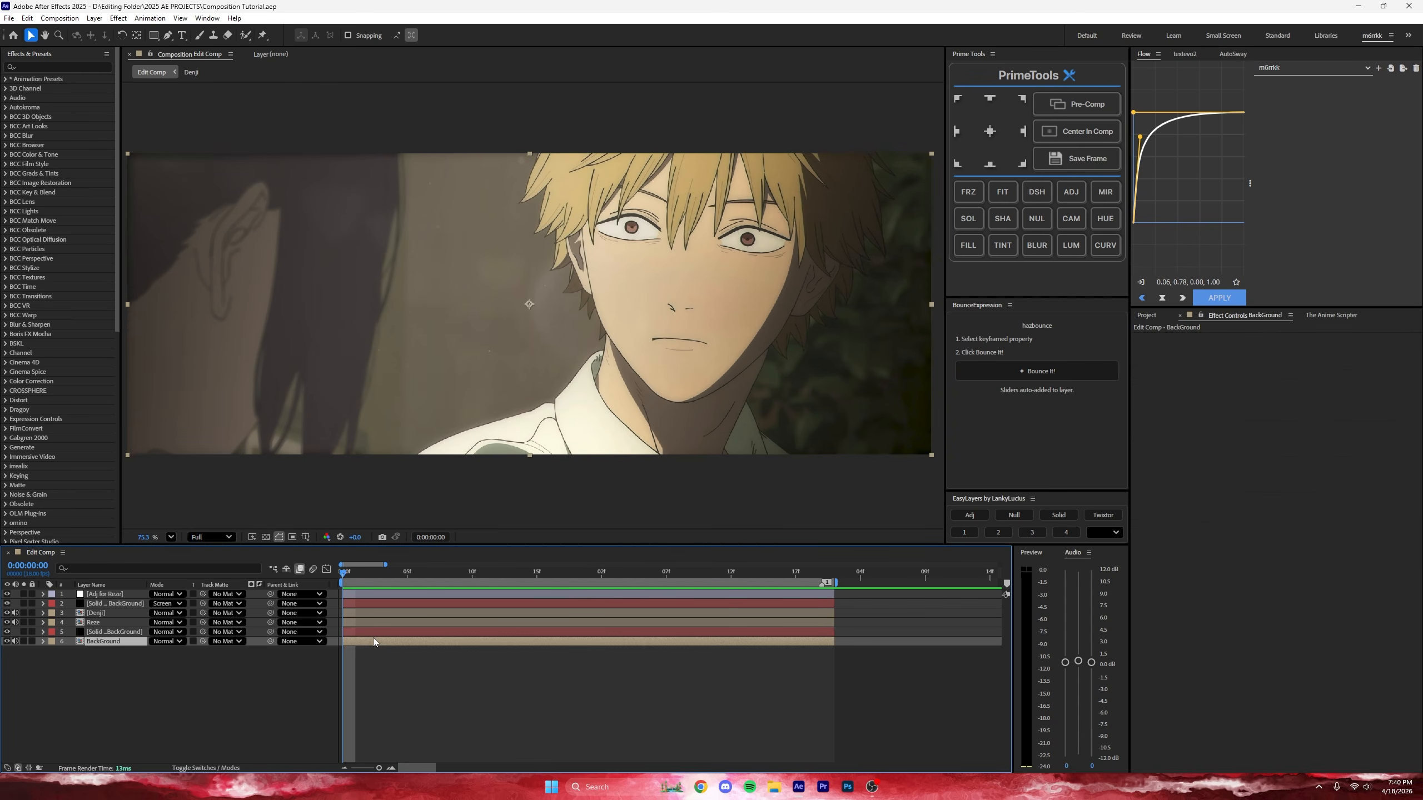
click(380, 632)
click(380, 639)
click(1060, 515)
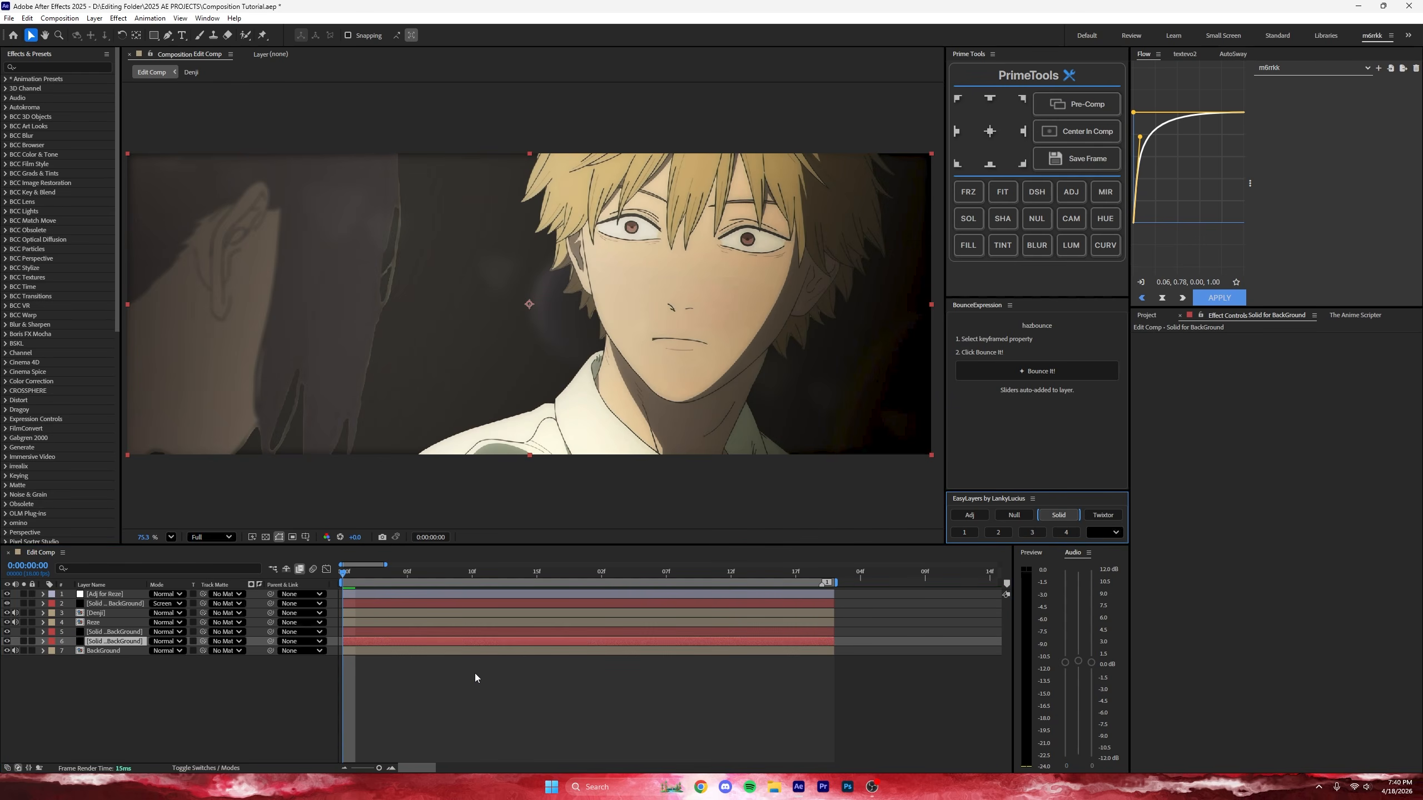
Step: Apply Nebulosity to the new solid above BackGround and lower the midpoint of its Density Feather Ramp
key(ctrl+space)
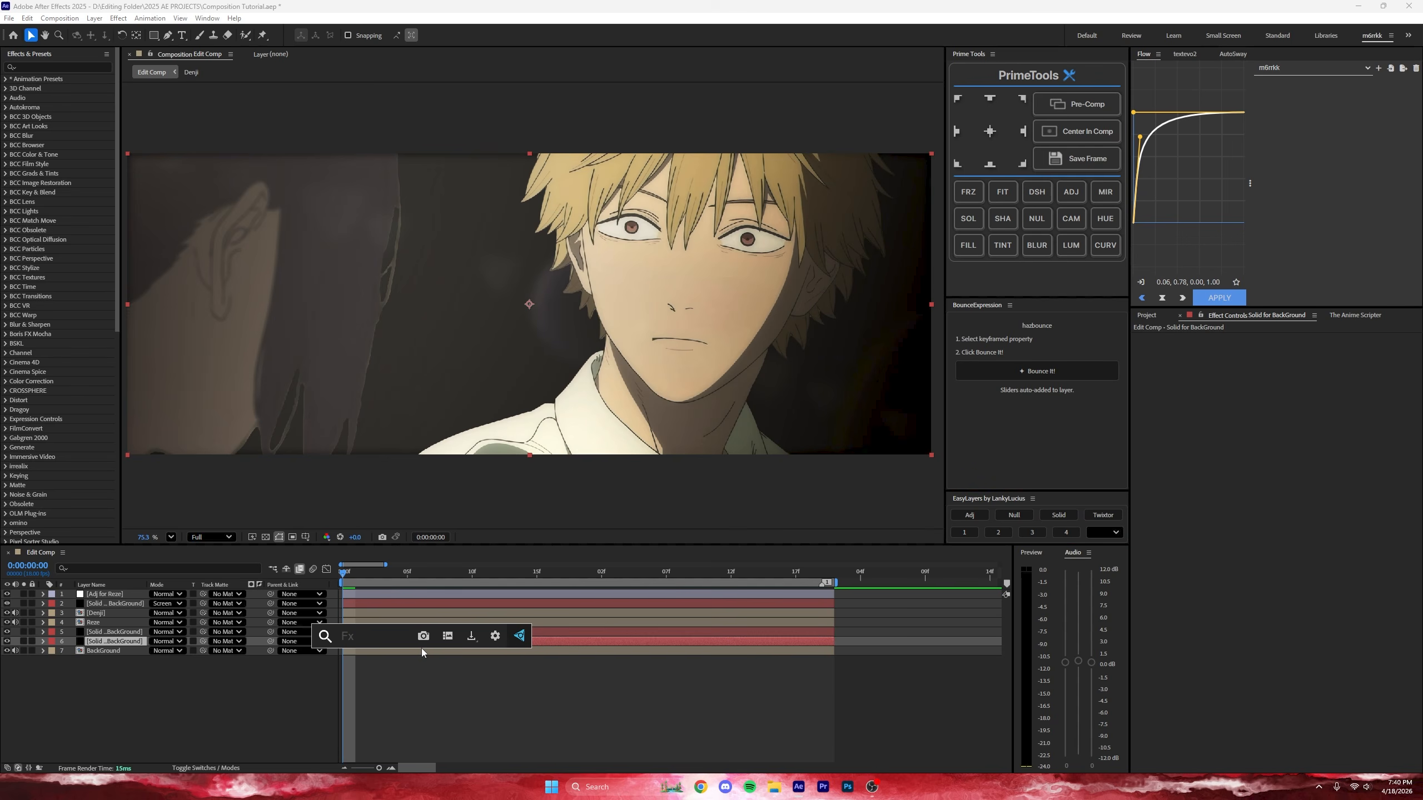
text(nebu)
key(Return)
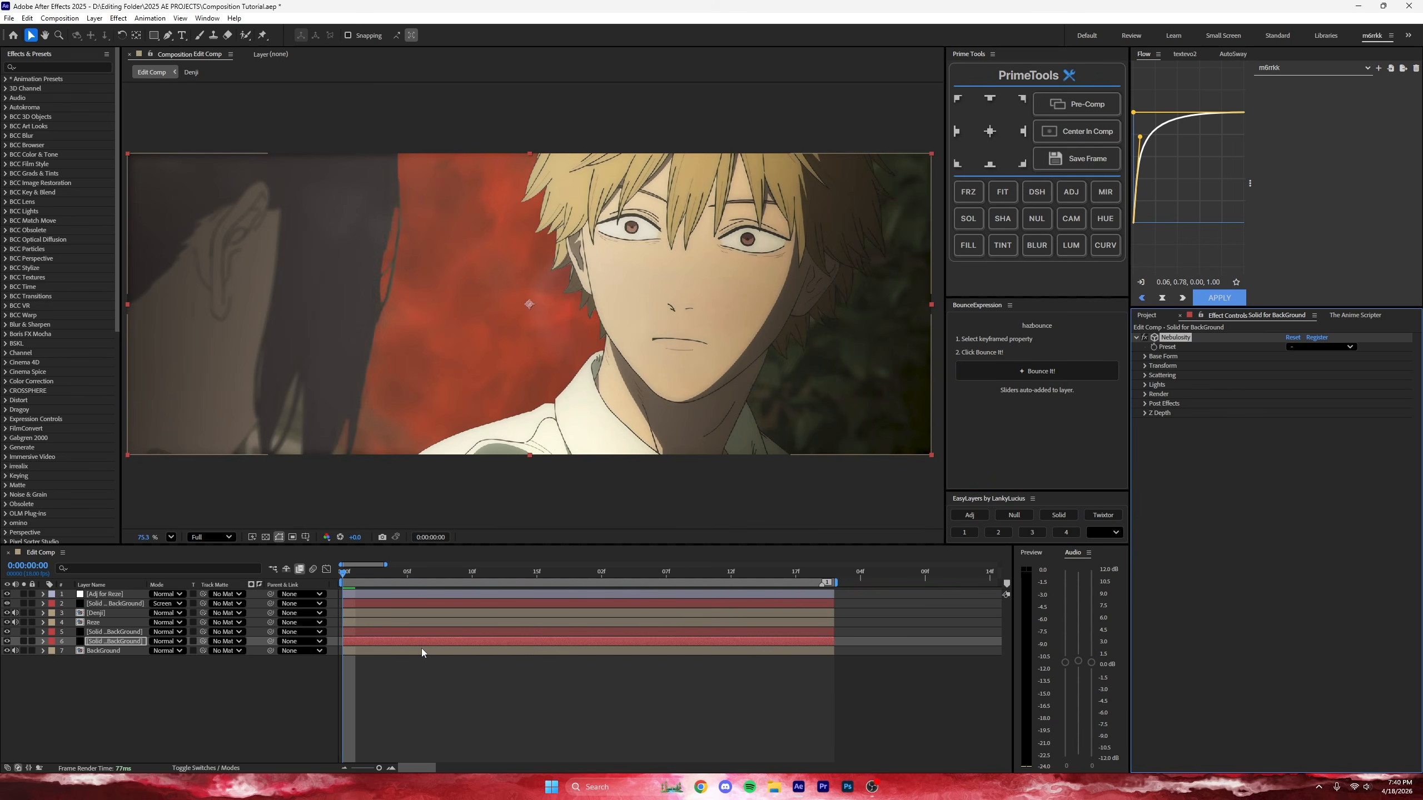
click(1144, 356)
drag(1309, 416, 1293, 446)
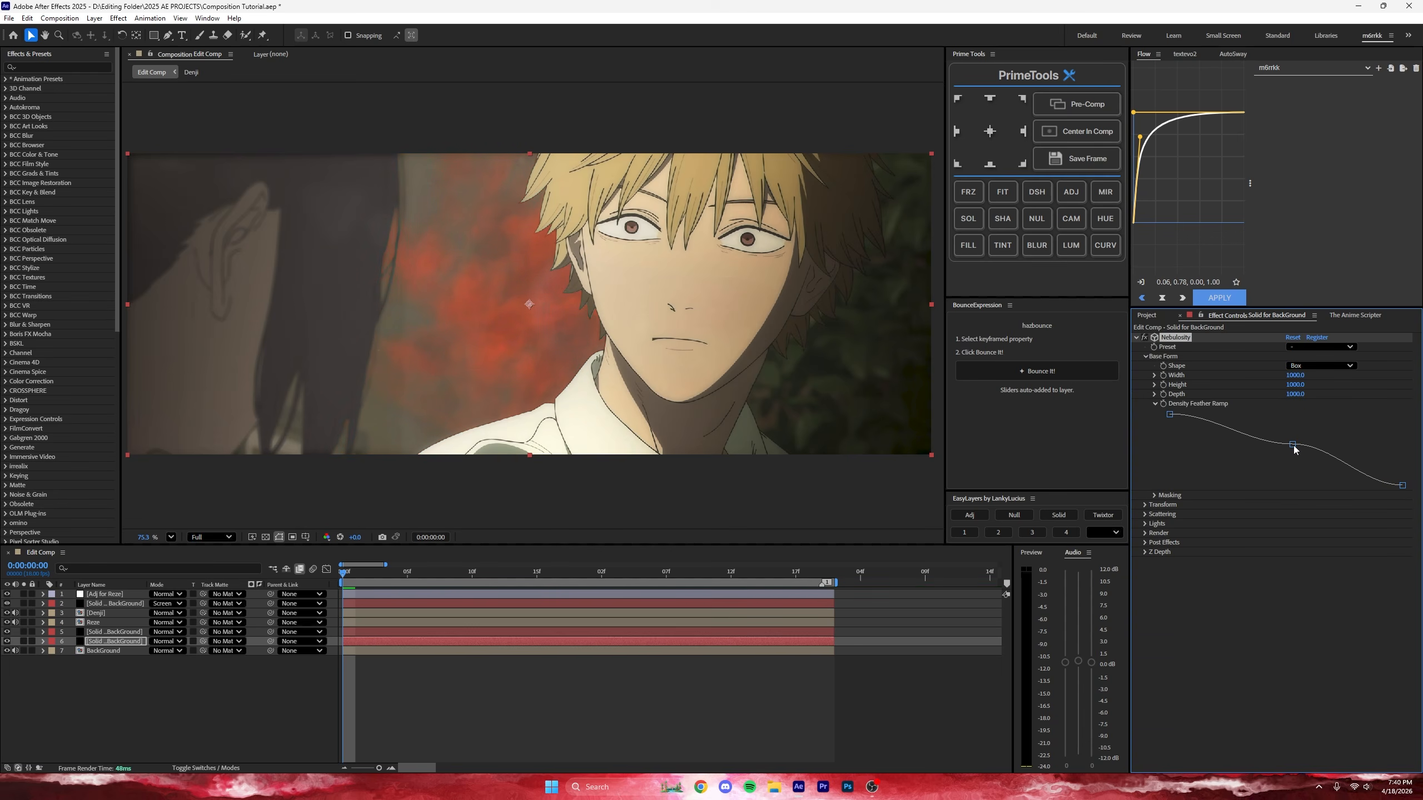
mouse_move(1291, 445)
mouse_down()
mouse_move(1276, 463)
mouse_move(1299, 451)
mouse_up()
click(1290, 376)
Step: Set Nebulosity's scale to 332%, X position to 1240 and box to 2239 × 1854 × 1068, with a lower density ramp midpoint
click(1147, 505)
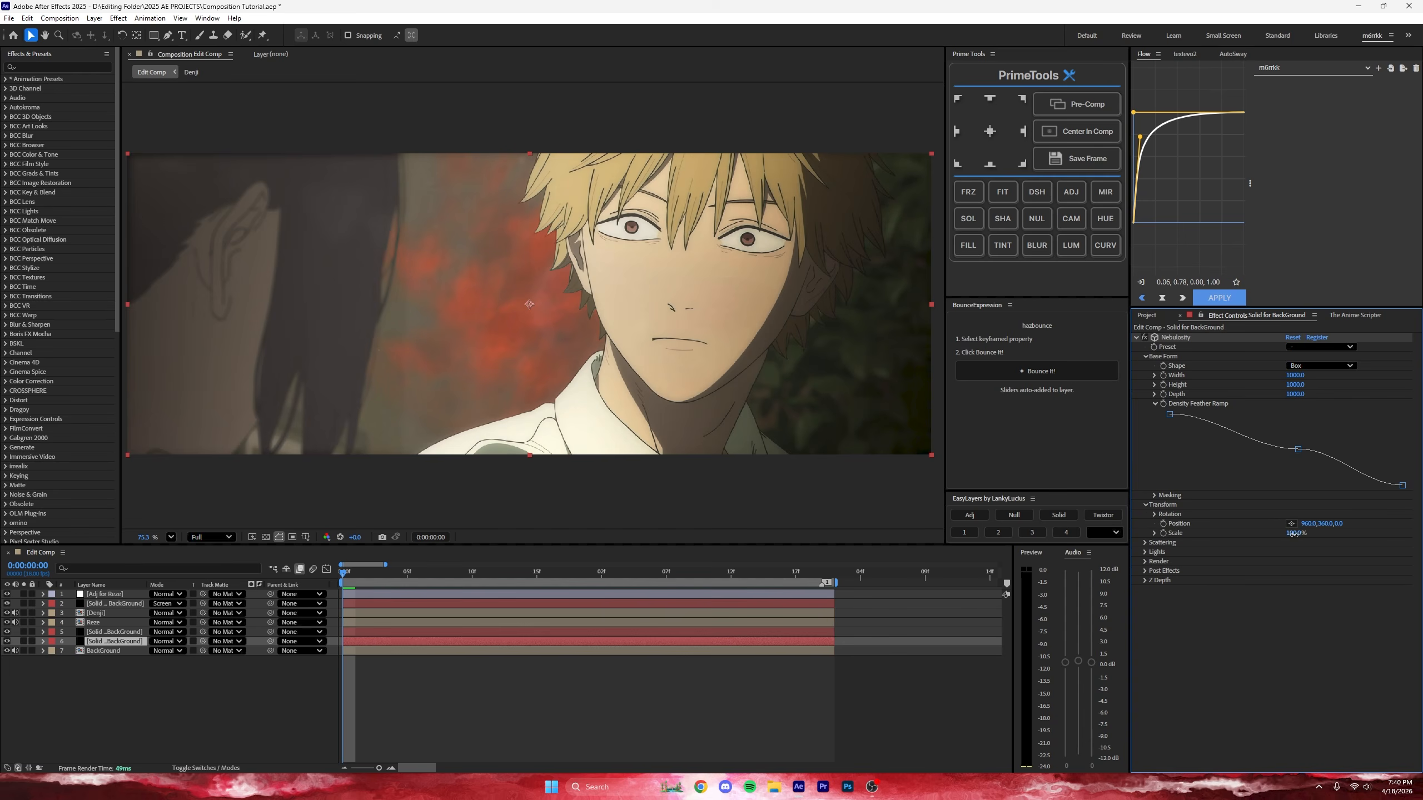
drag(1292, 534, 1418, 534)
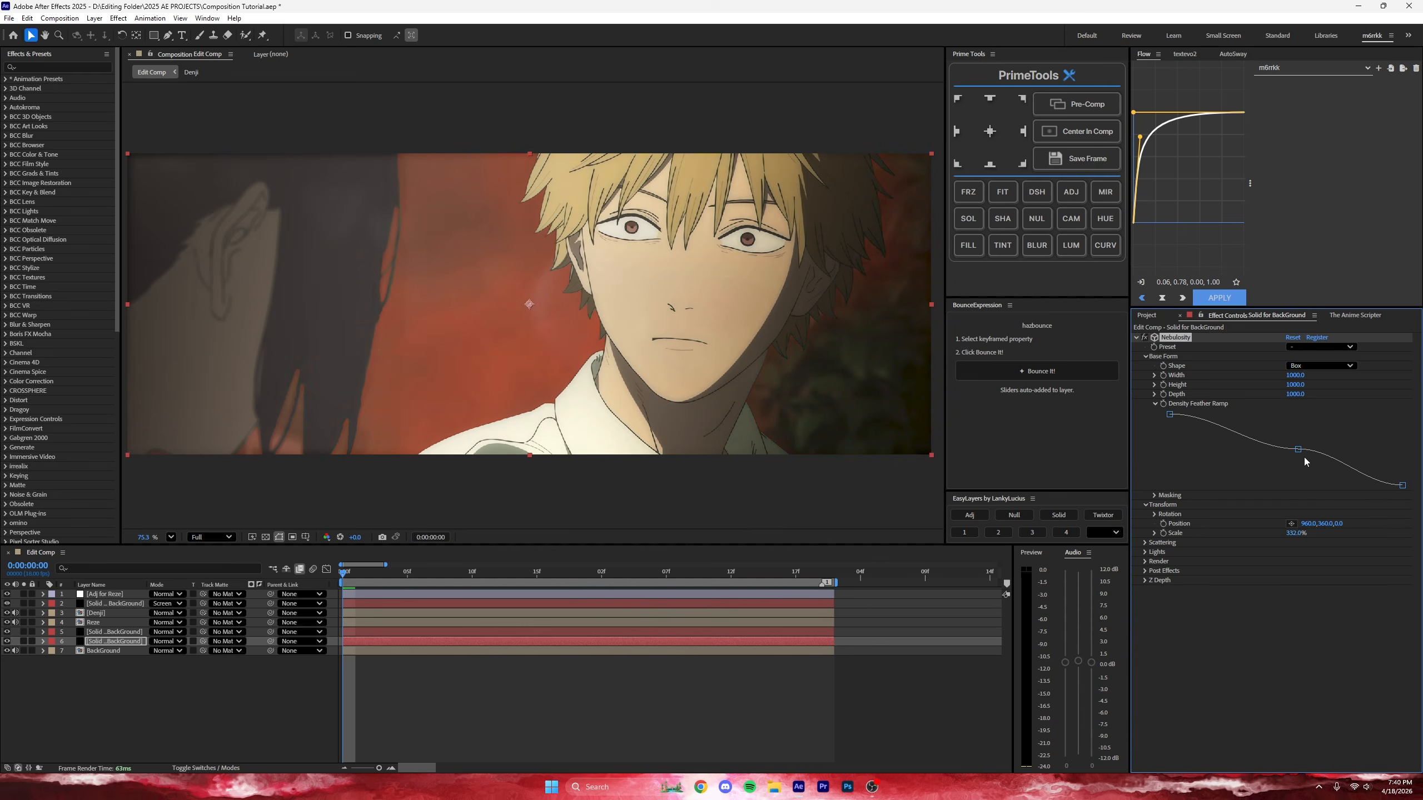
drag(1298, 450, 1293, 469)
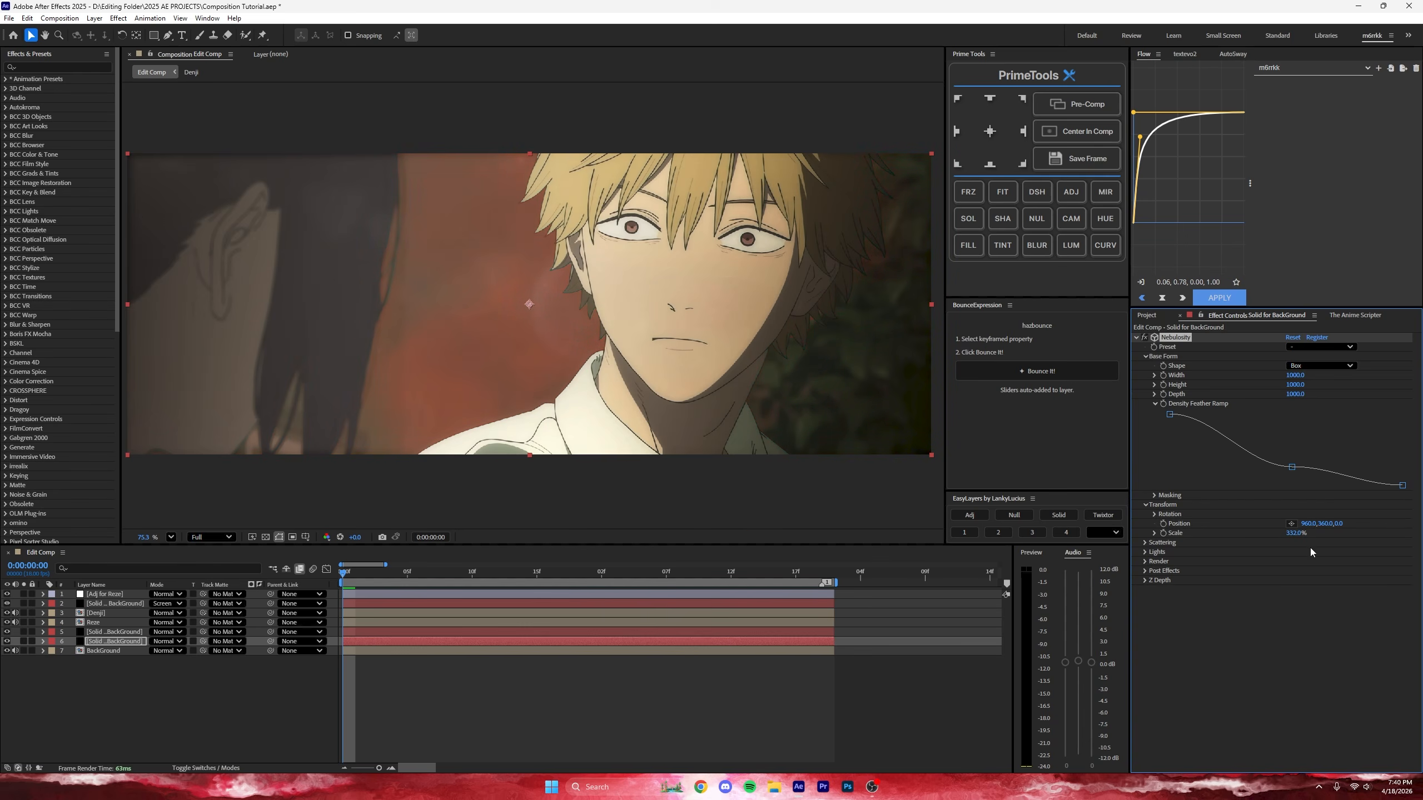
drag(1309, 524, 1390, 524)
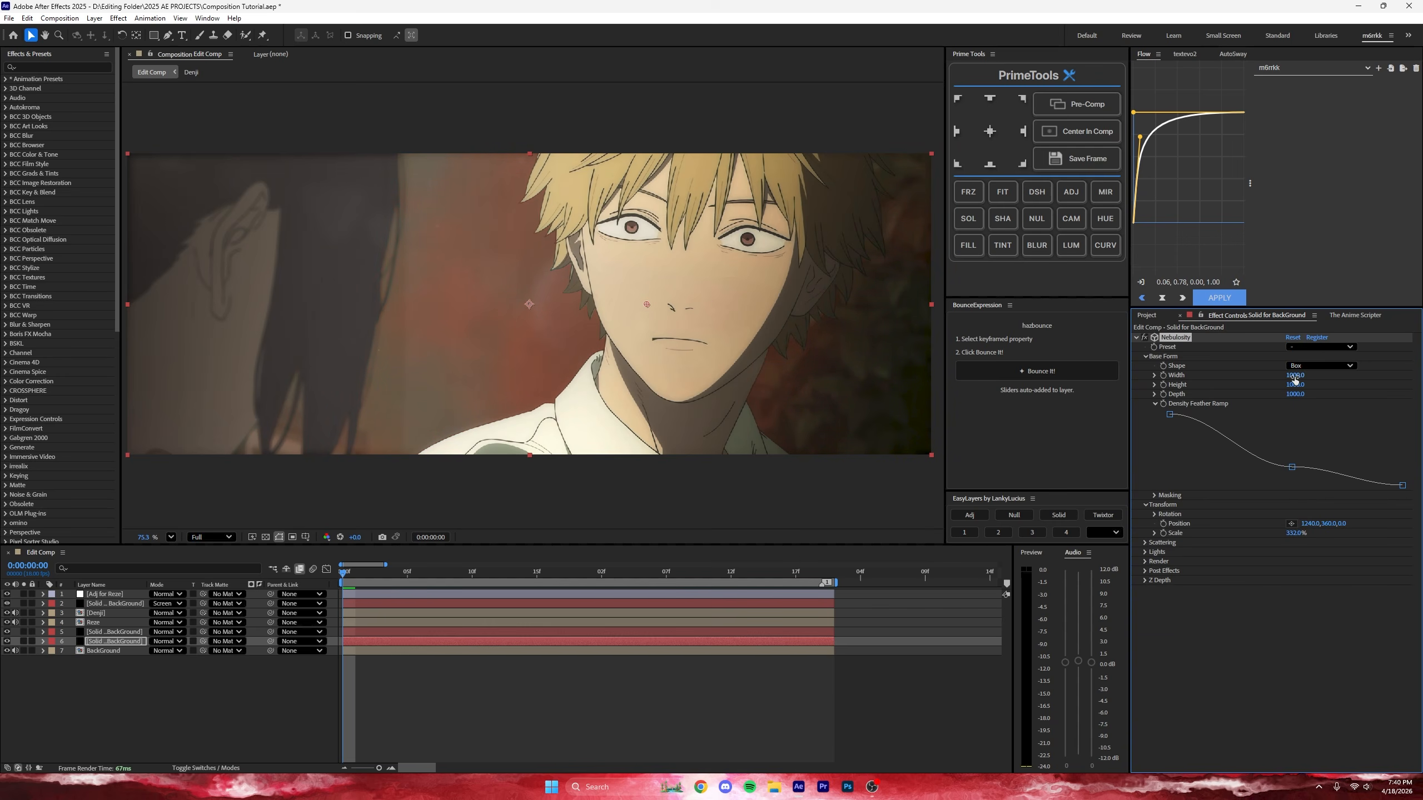
drag(1294, 376, 1354, 395)
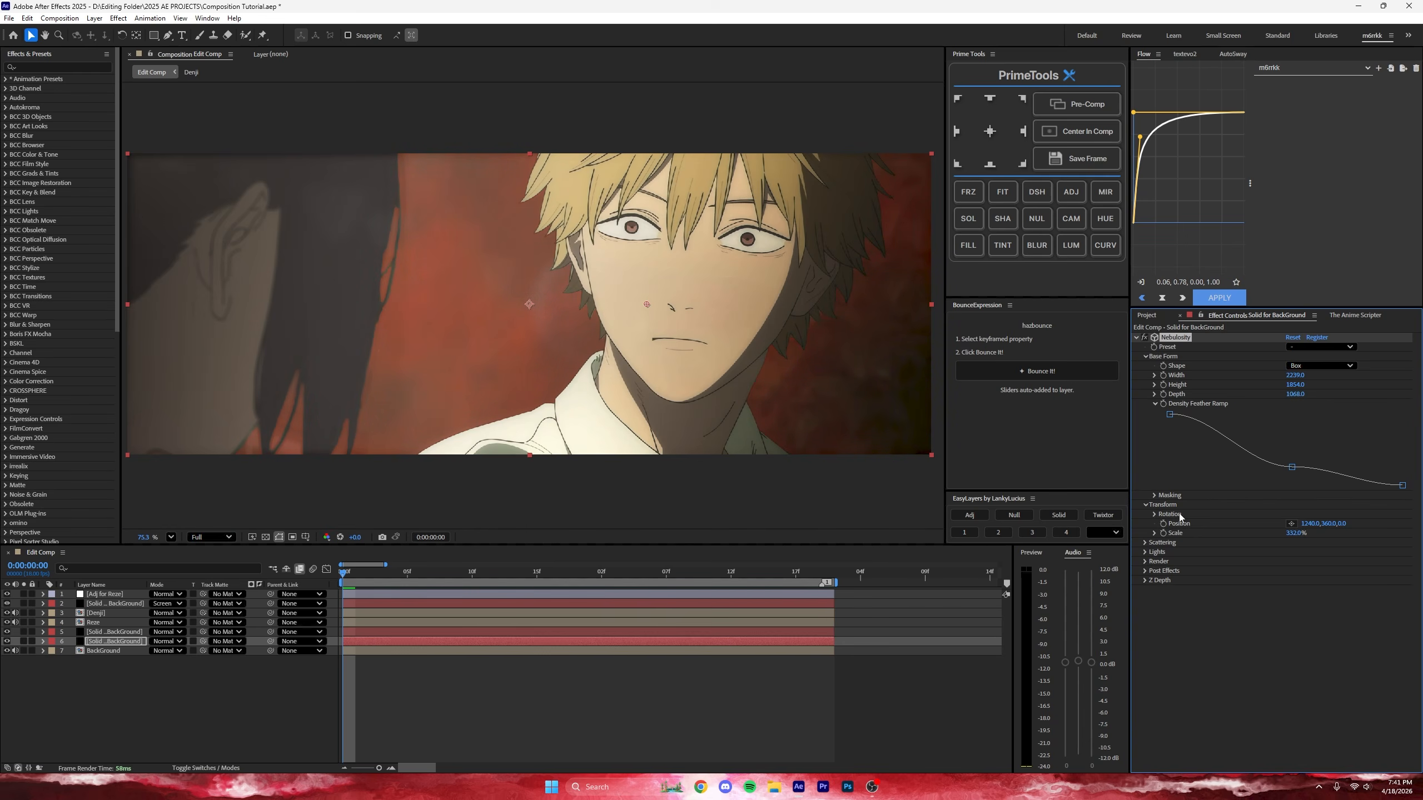
Step: Set Nebulosity's emission color to a tan skin tone sampled from Denji's face
click(1243, 545)
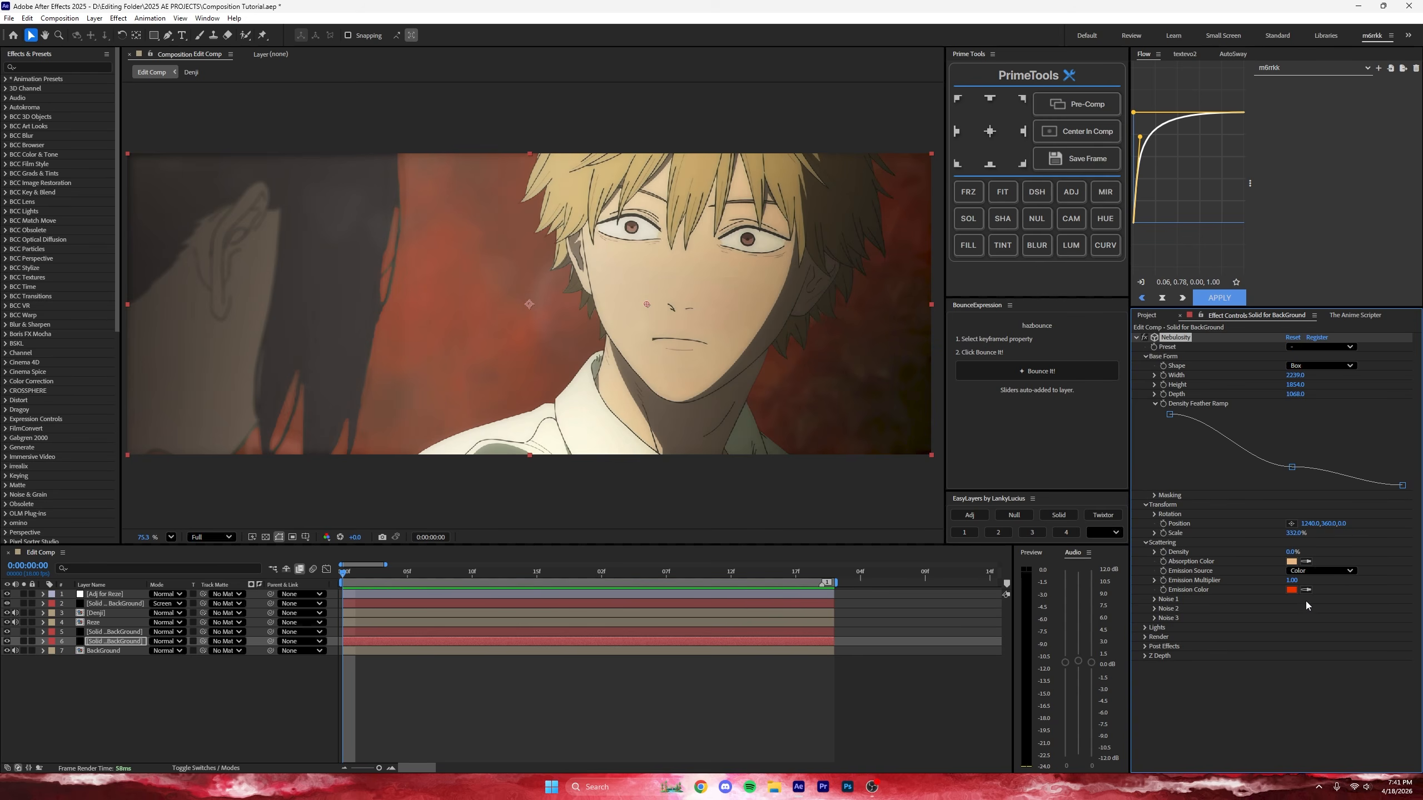
click(1292, 590)
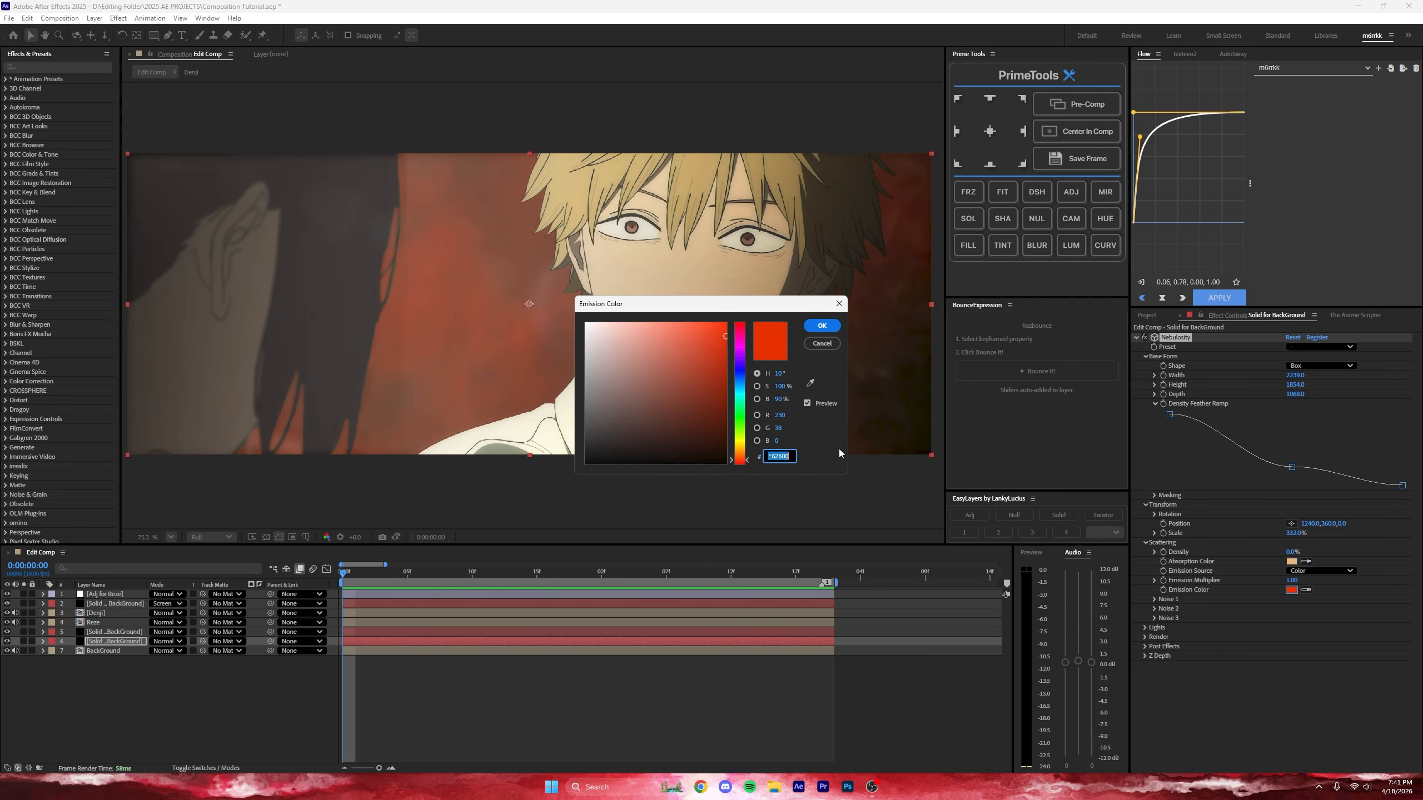
click(823, 346)
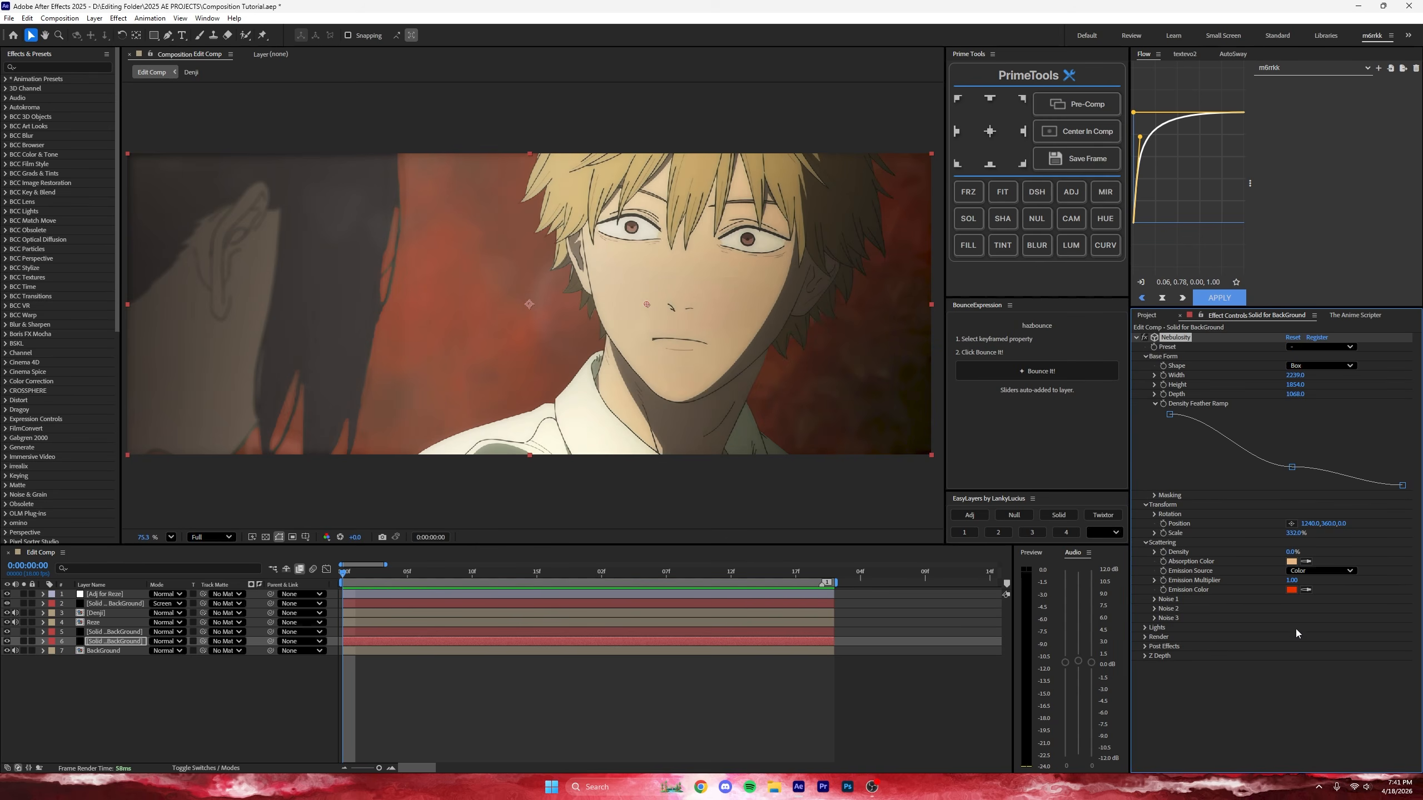
click(733, 295)
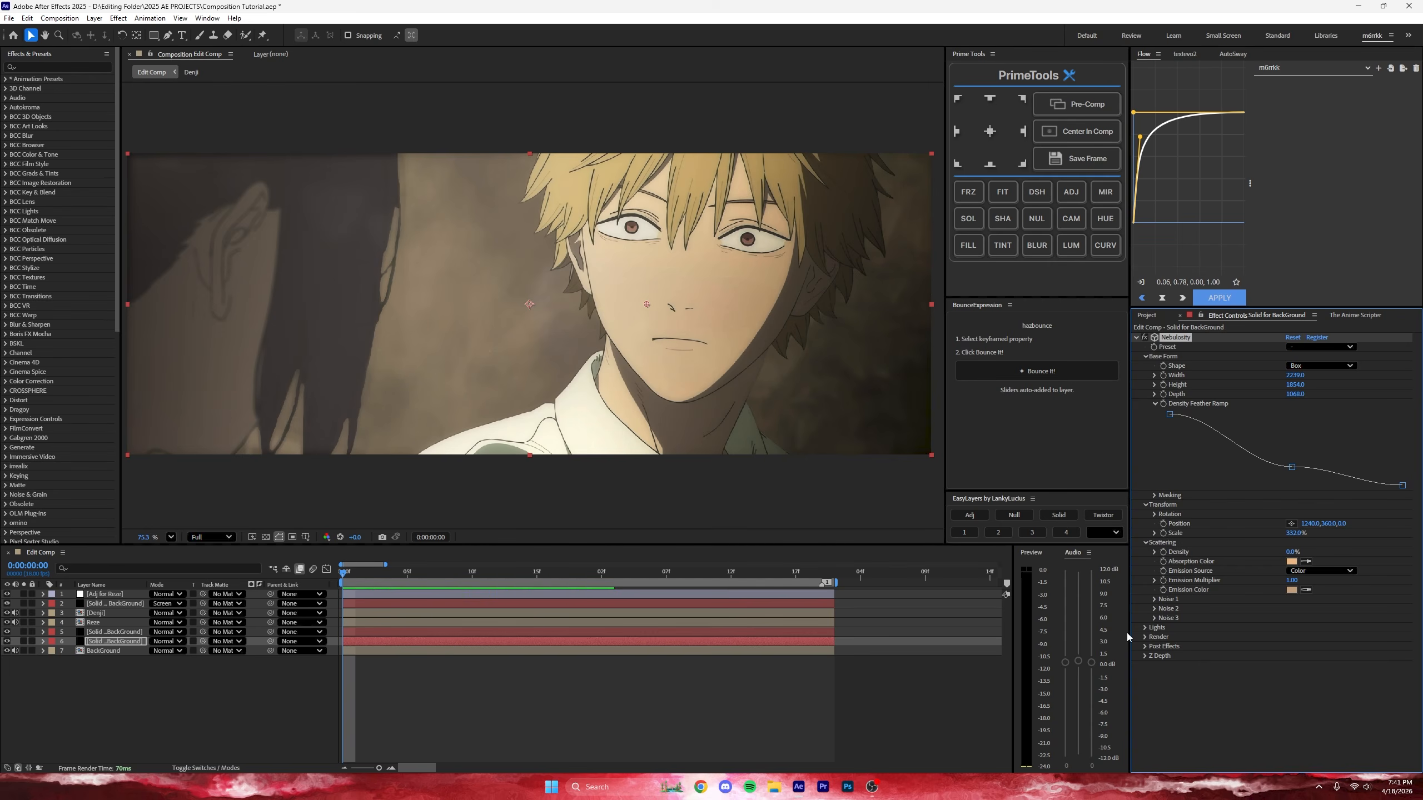
Step: Try a strong Gaussian Blur on the Nebulosity solid and delete the effect again
click(410, 677)
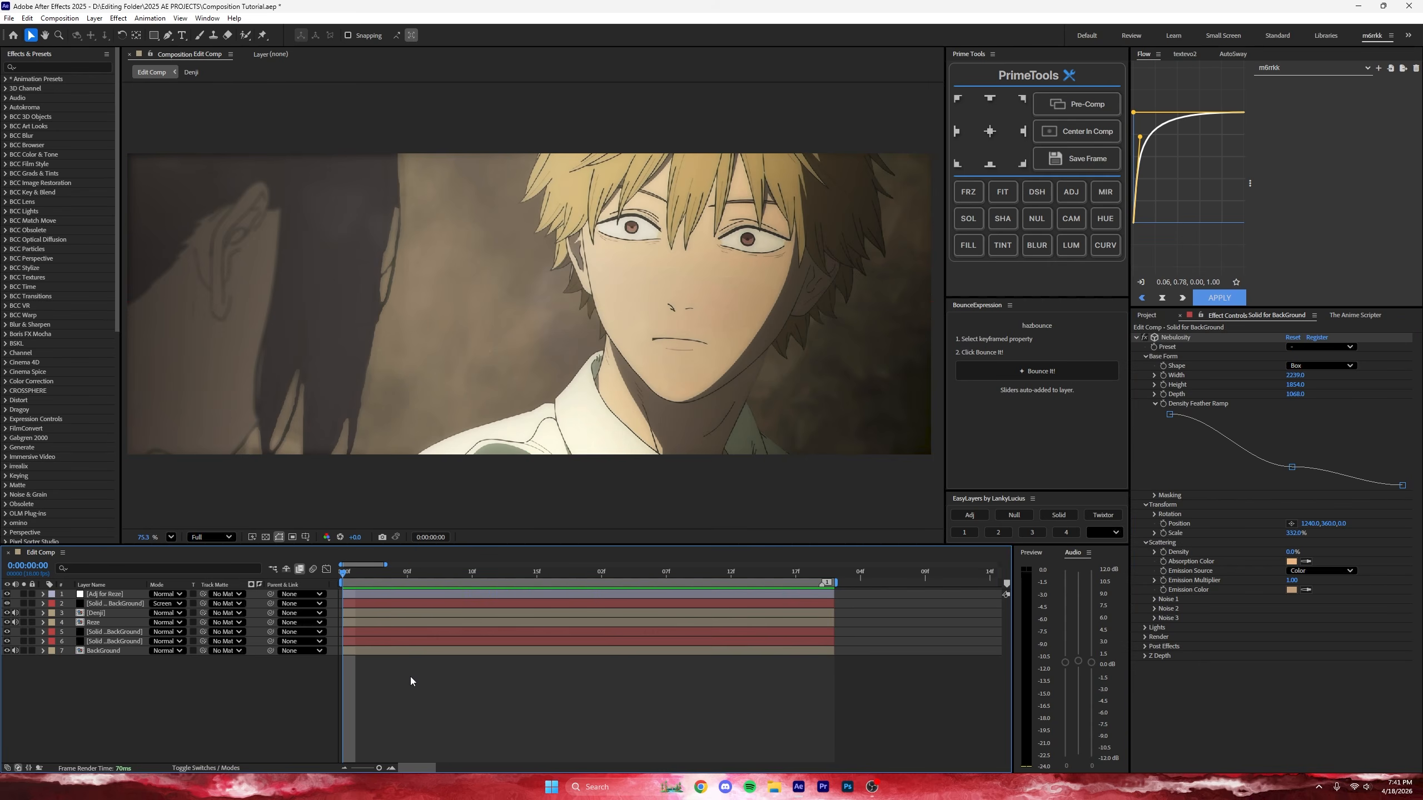
click(376, 643)
key(ctrl+space)
text(ga)
click(375, 678)
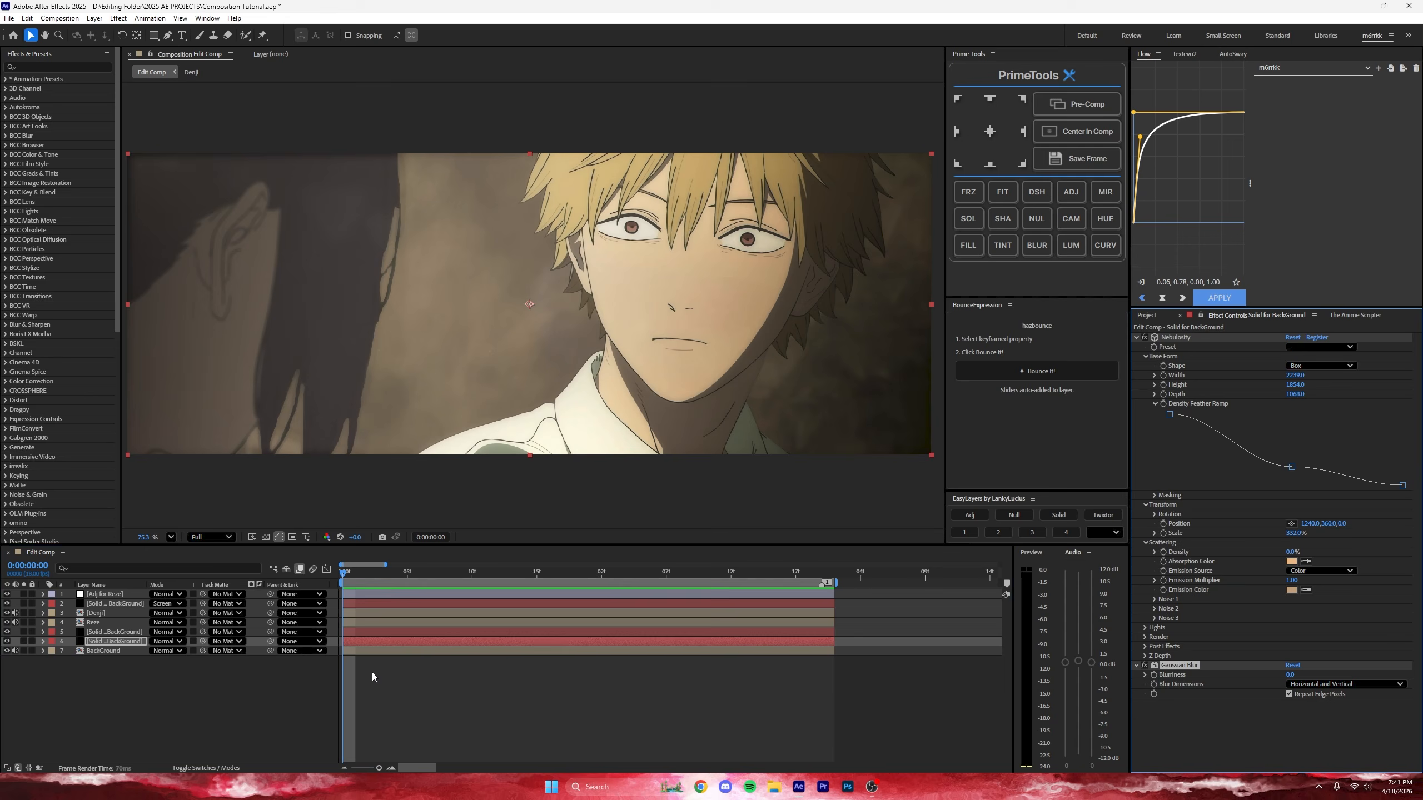
drag(1289, 676, 1372, 675)
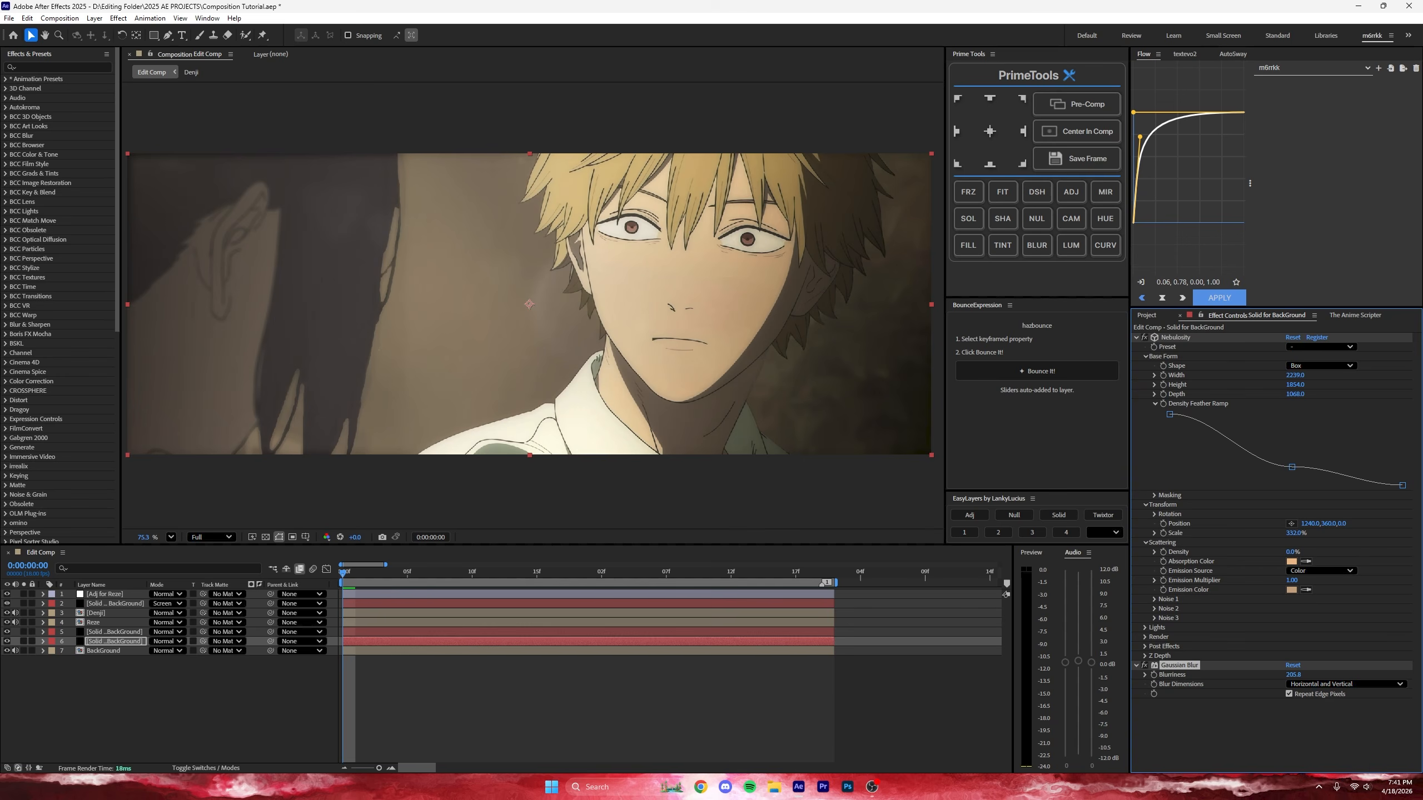
key(Delete)
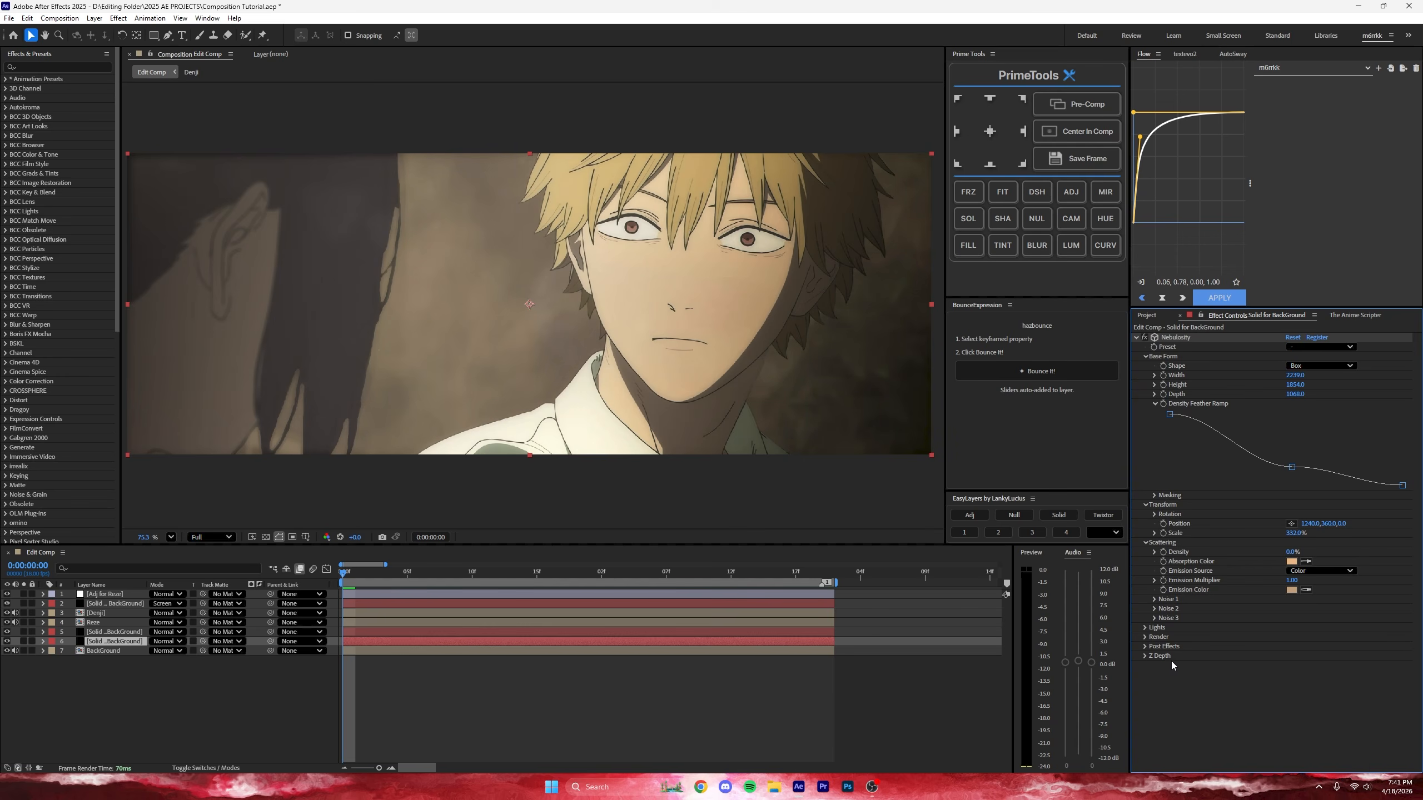
Step: Soften Nebulosity's density ramp by lowering its start point and shifting its midpoint outward, and preview the composition from the start
click(1303, 367)
click(1192, 458)
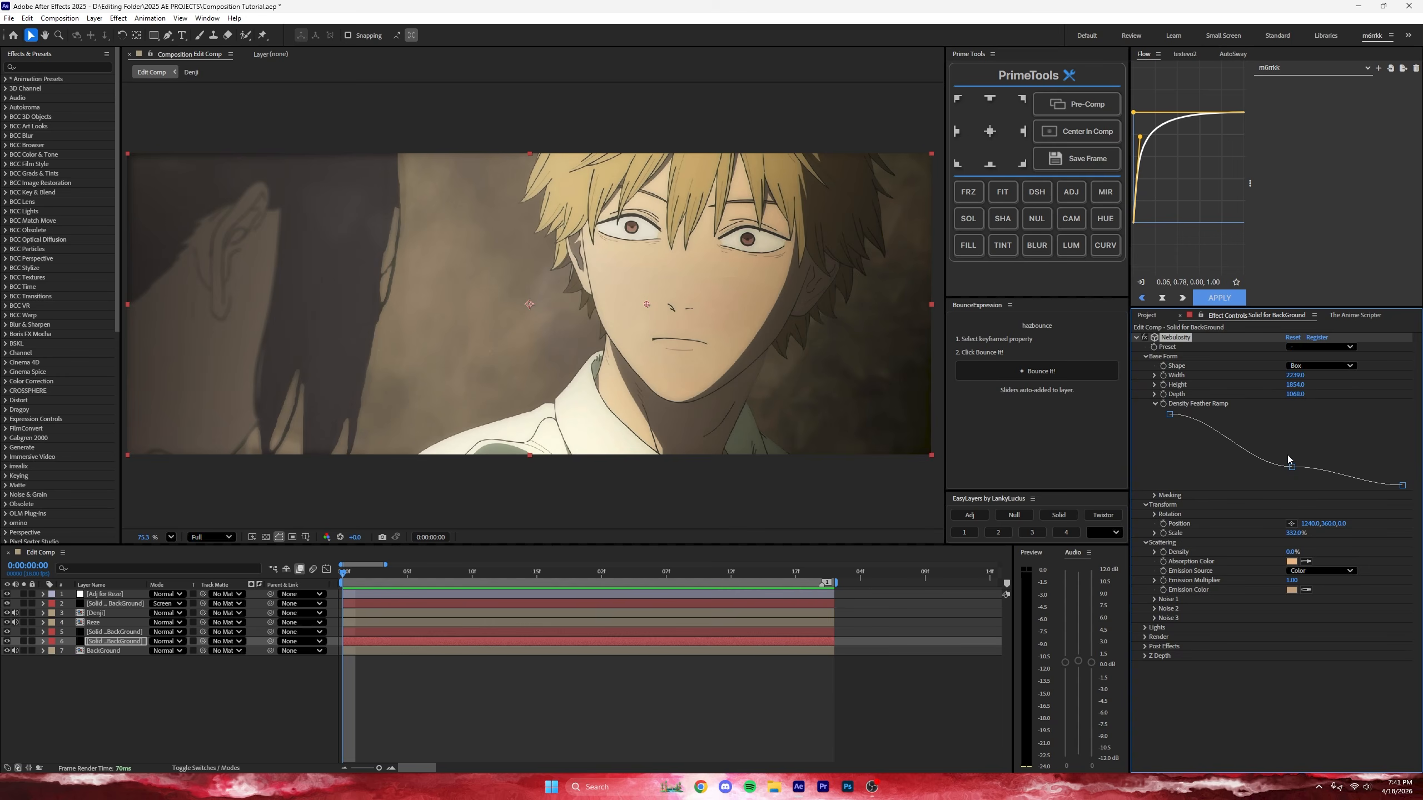
mouse_move(1291, 465)
mouse_down()
mouse_move(1282, 486)
mouse_move(1303, 467)
mouse_up()
drag(1170, 415, 1173, 428)
click(476, 666)
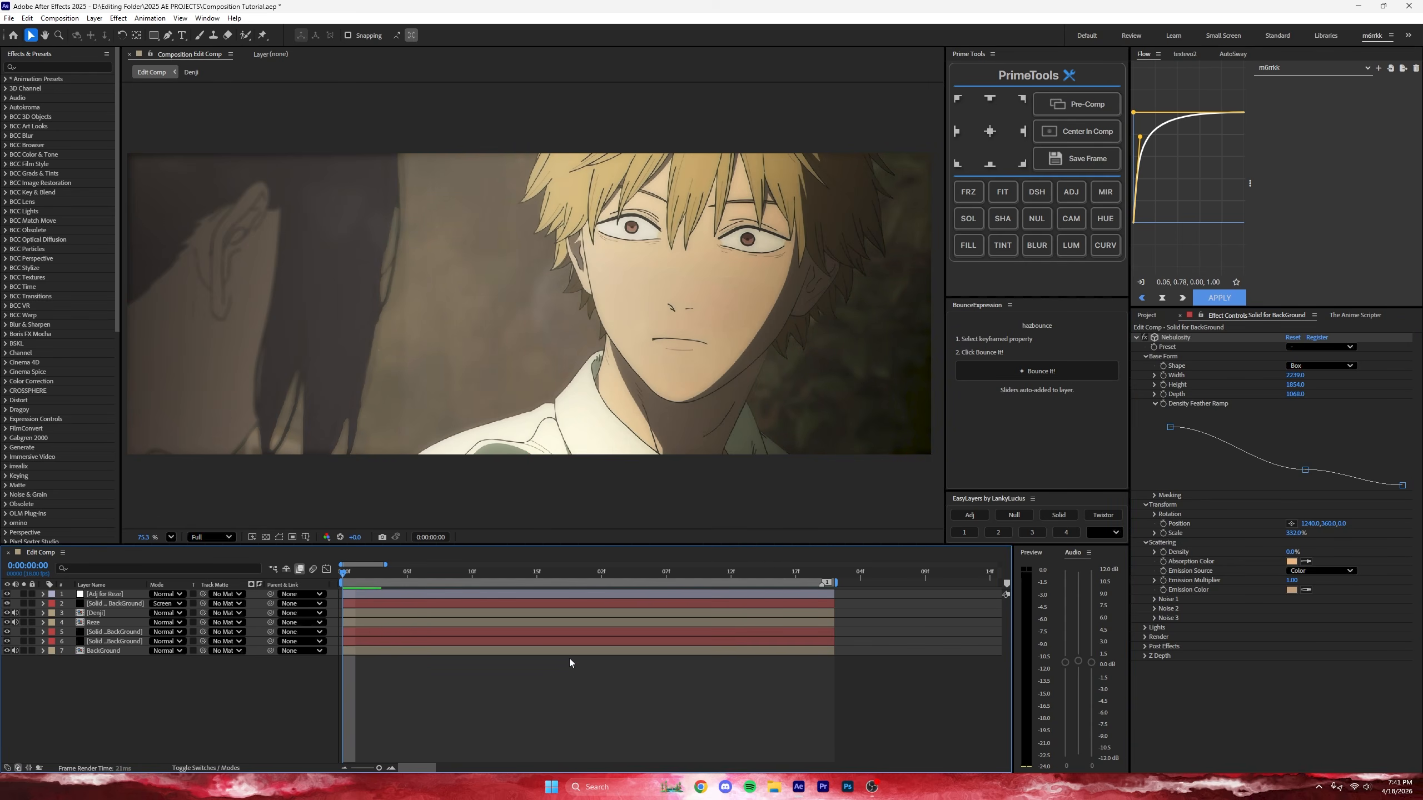
key(space)
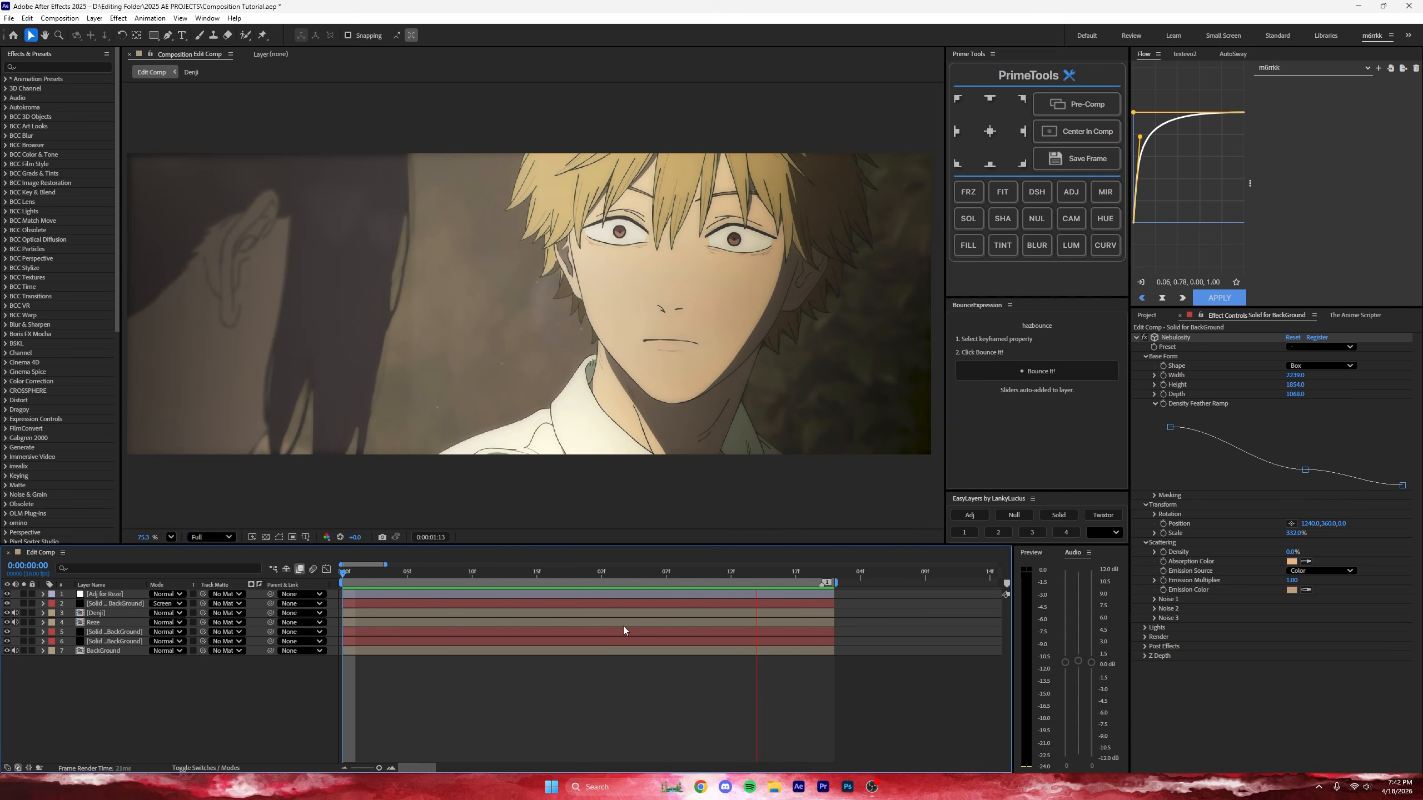
key(space)
key(Home)
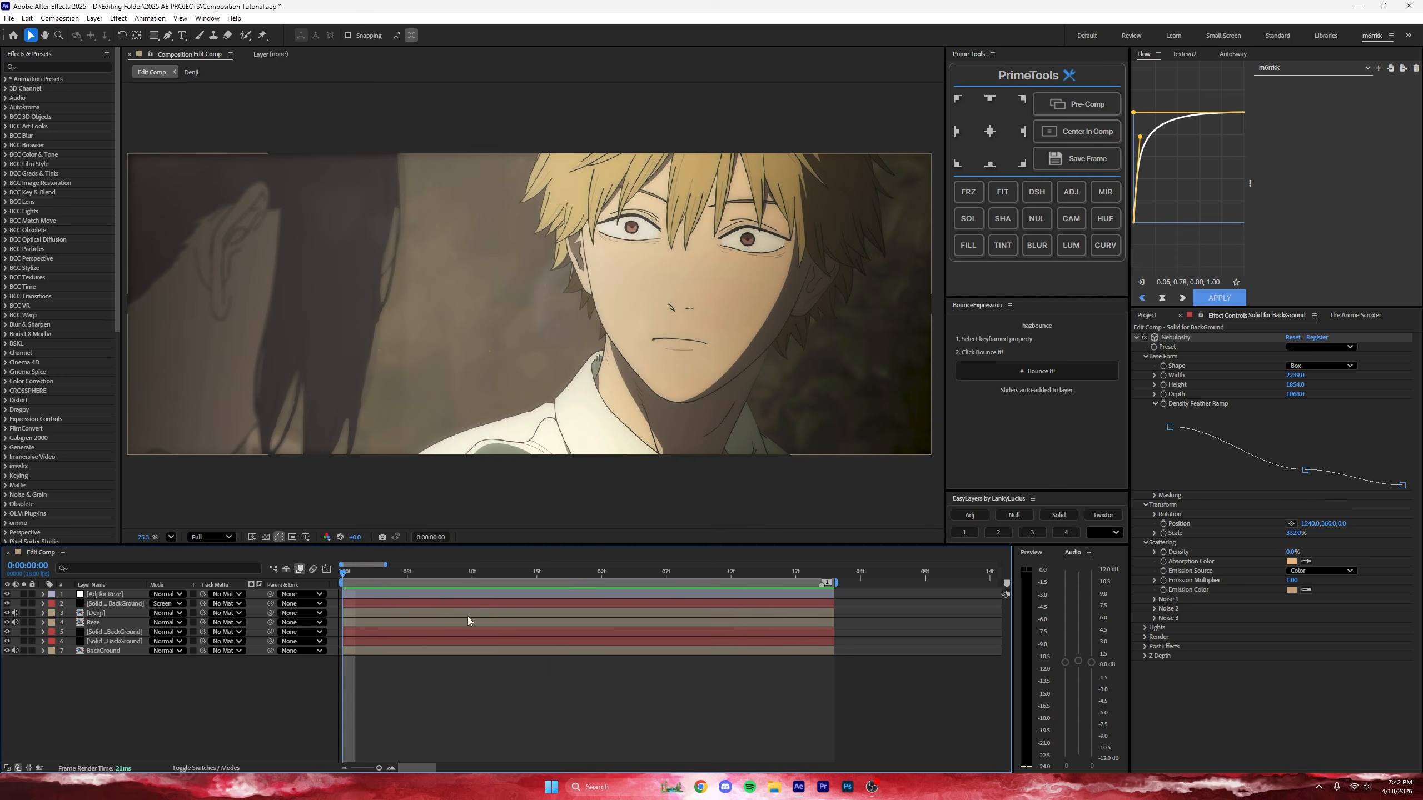
Step: Keyframe Nebulosity's Position from 1240, 360 at the first frame to 1240, 530 at 0:00:02:01
click(1163, 524)
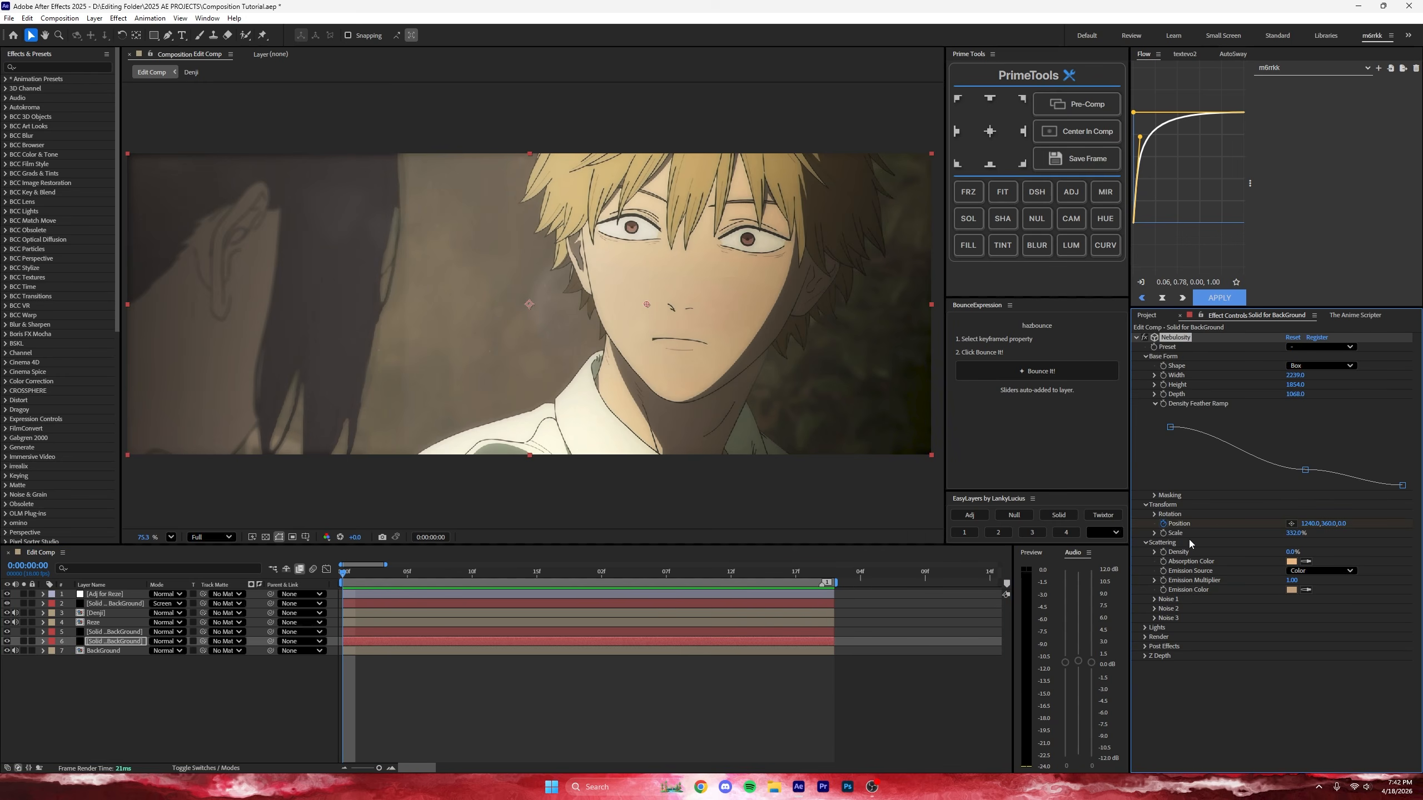
click(821, 574)
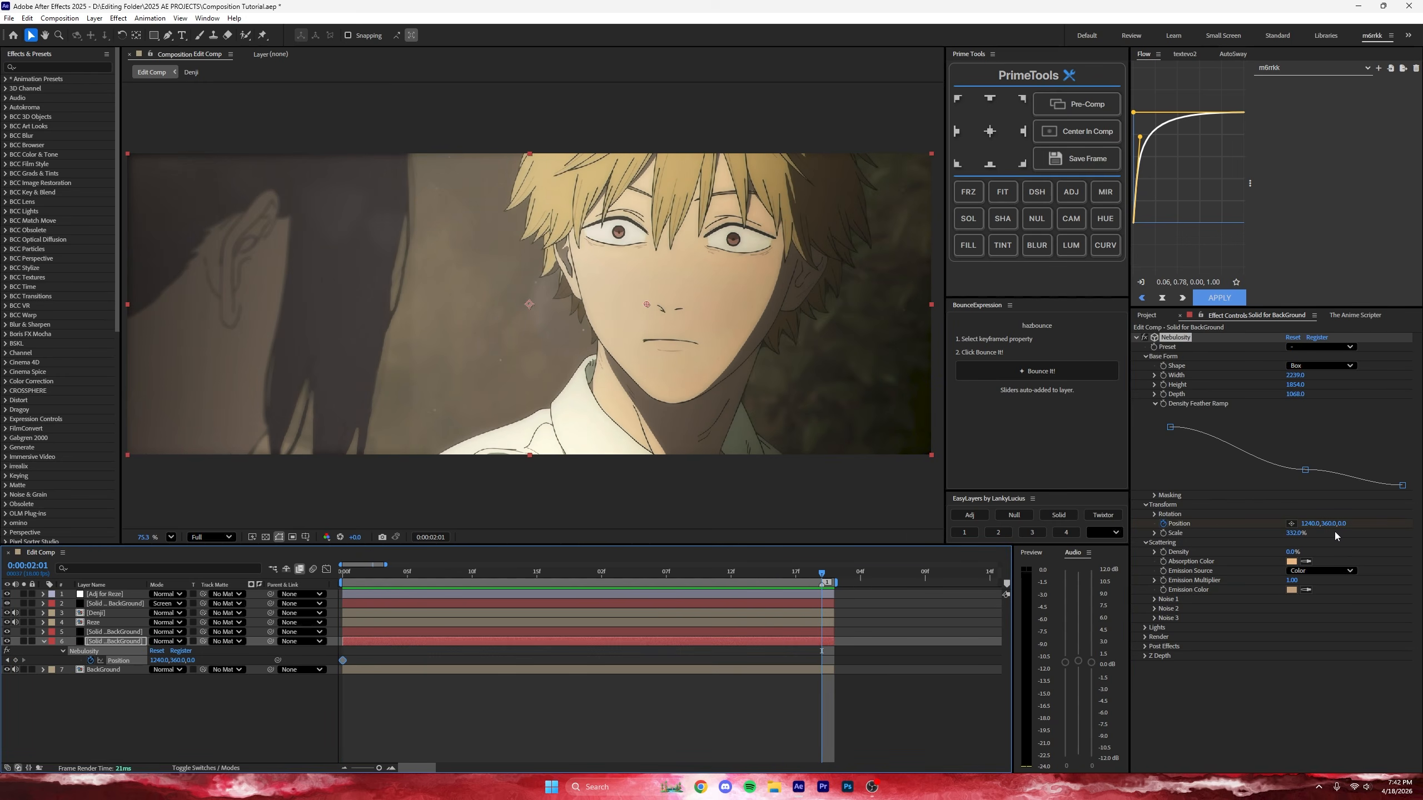
drag(1309, 524, 1417, 525)
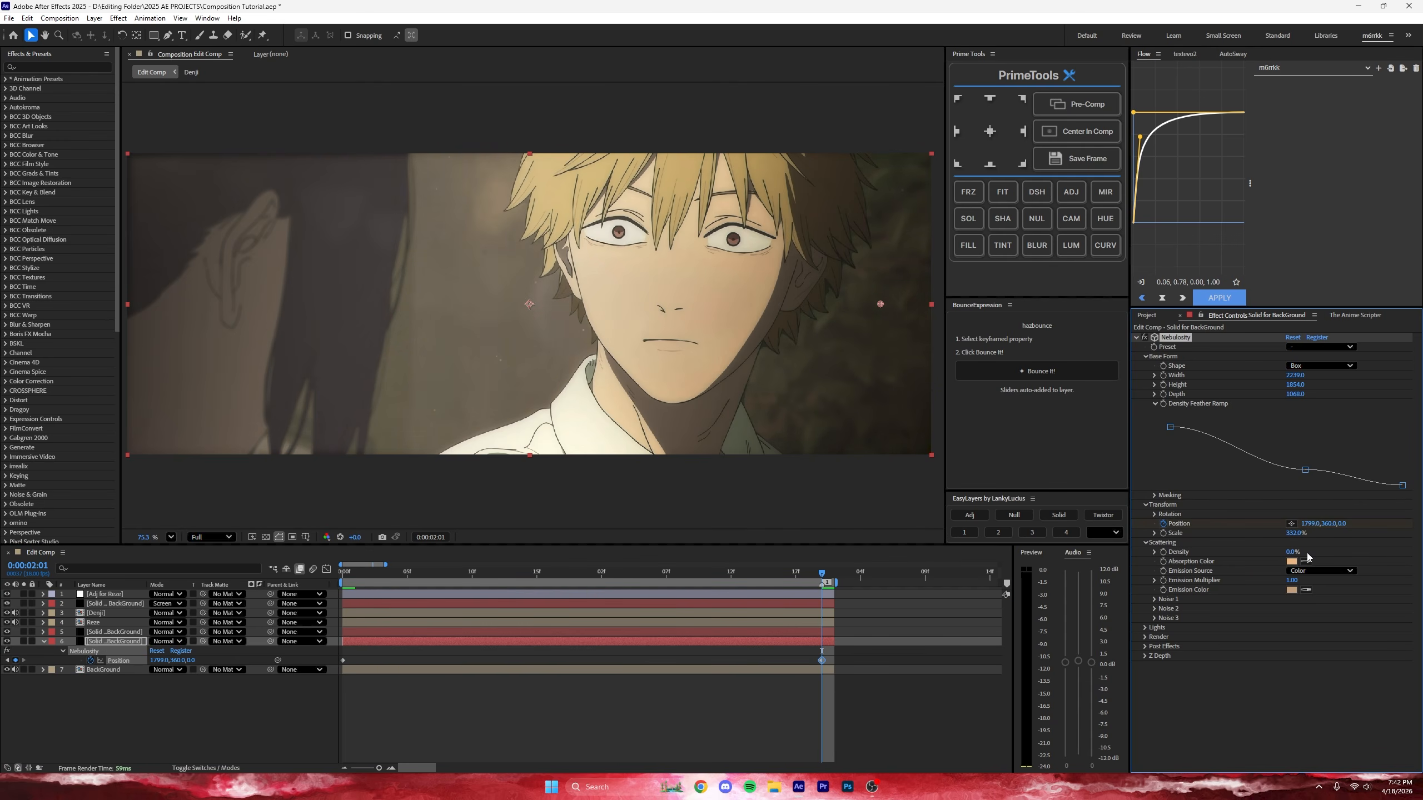
drag(1311, 524, 1157, 532)
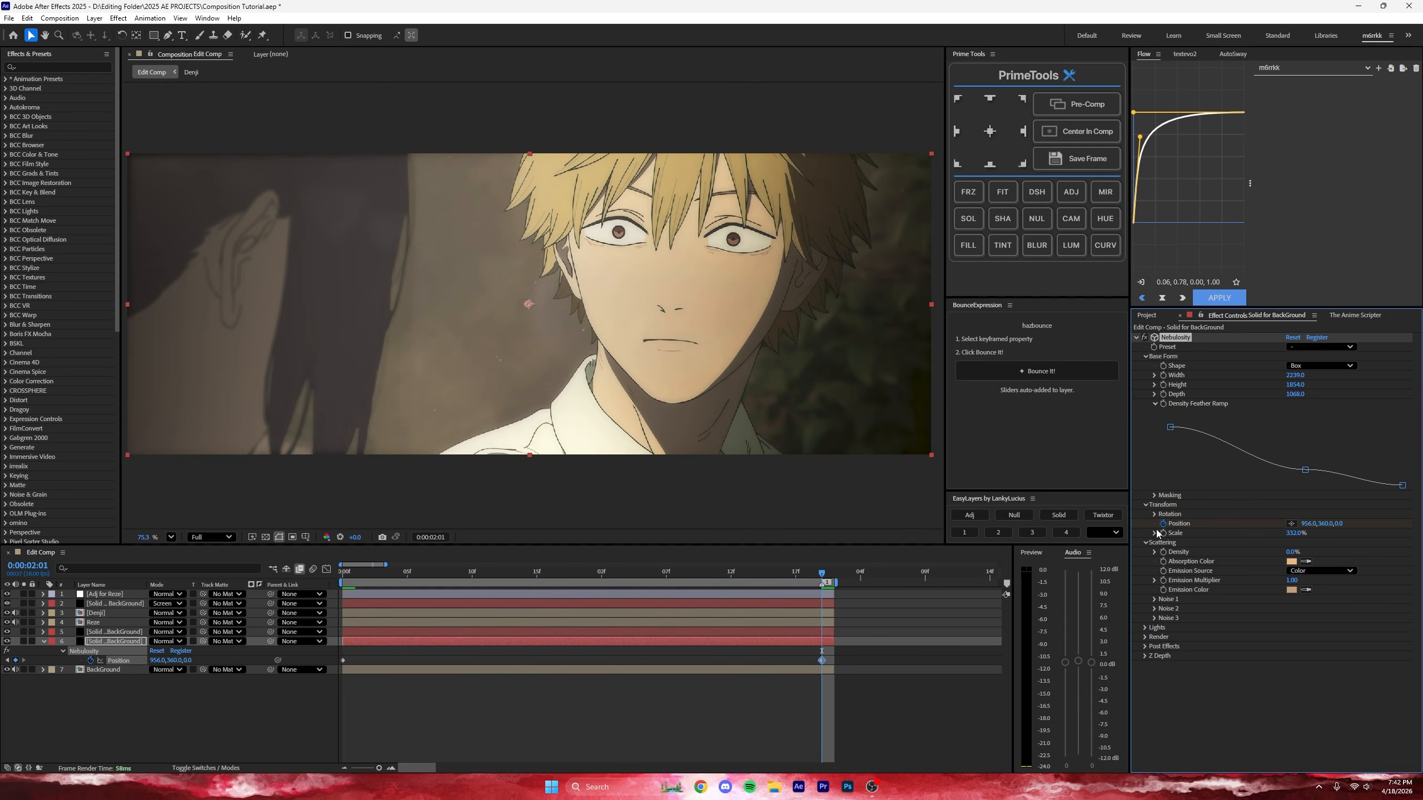
key(ctrl+z)
drag(1328, 525, 1422, 525)
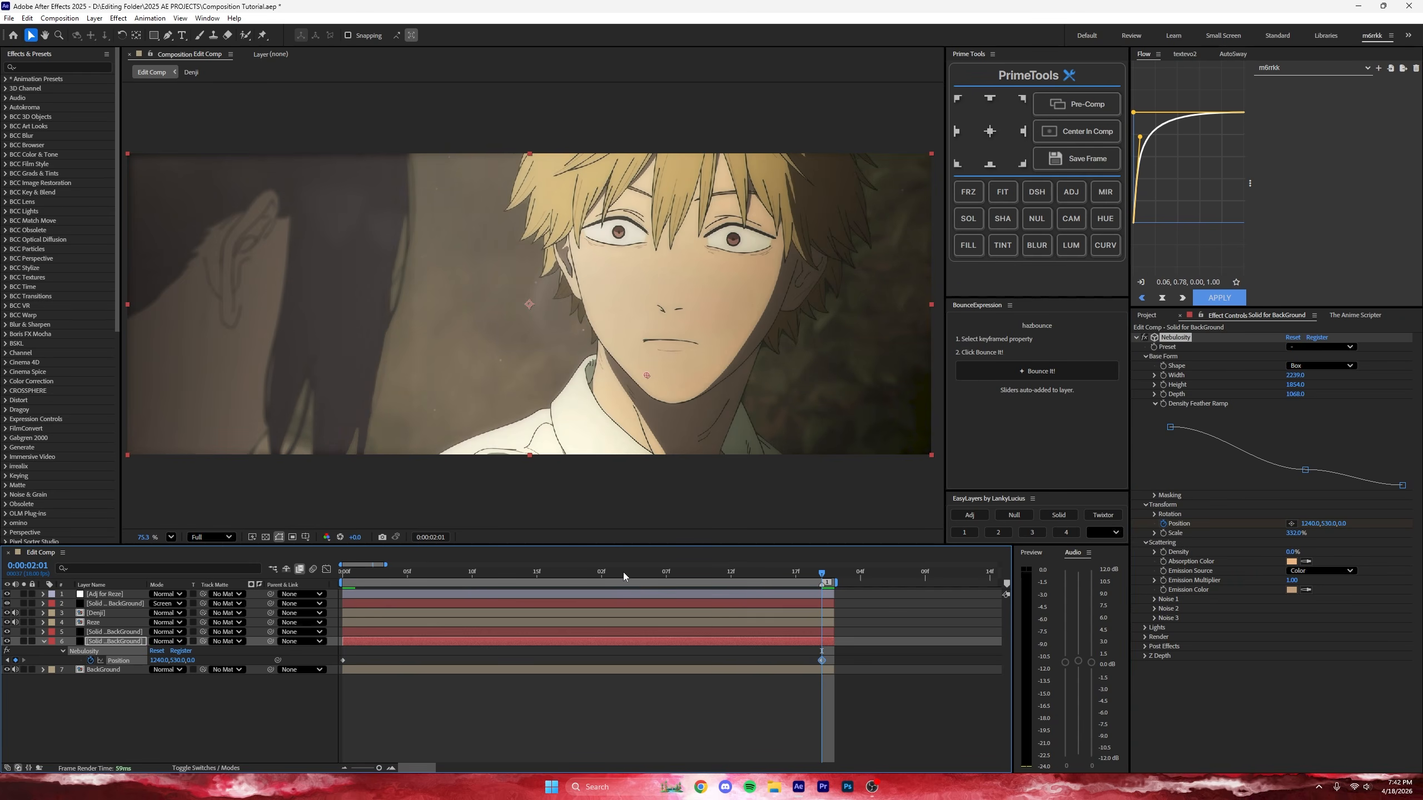
Step: Review the nebula's drift in playback and compare the frame at 0:00:01:06 with the Nebulosity solid hidden and shown
key(space)
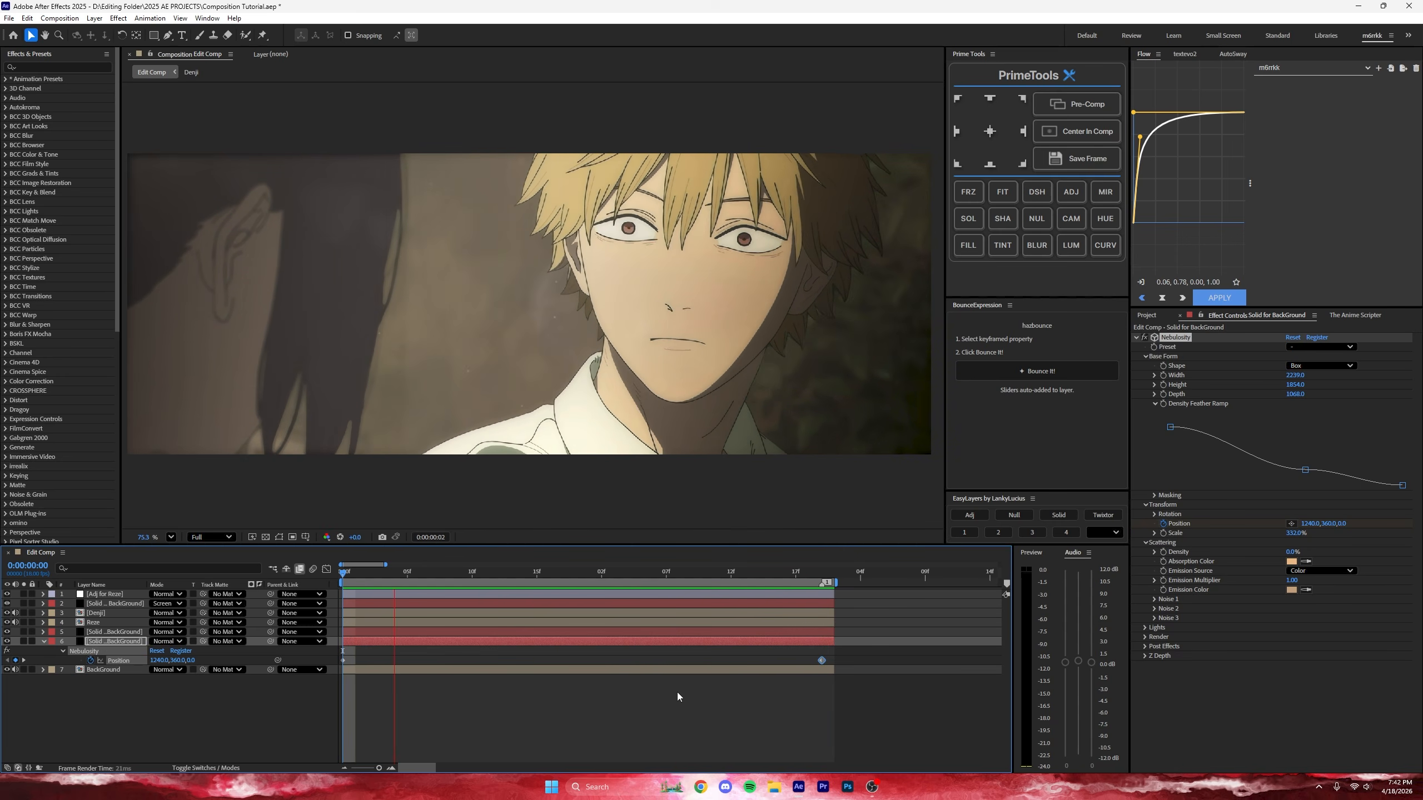
click(692, 693)
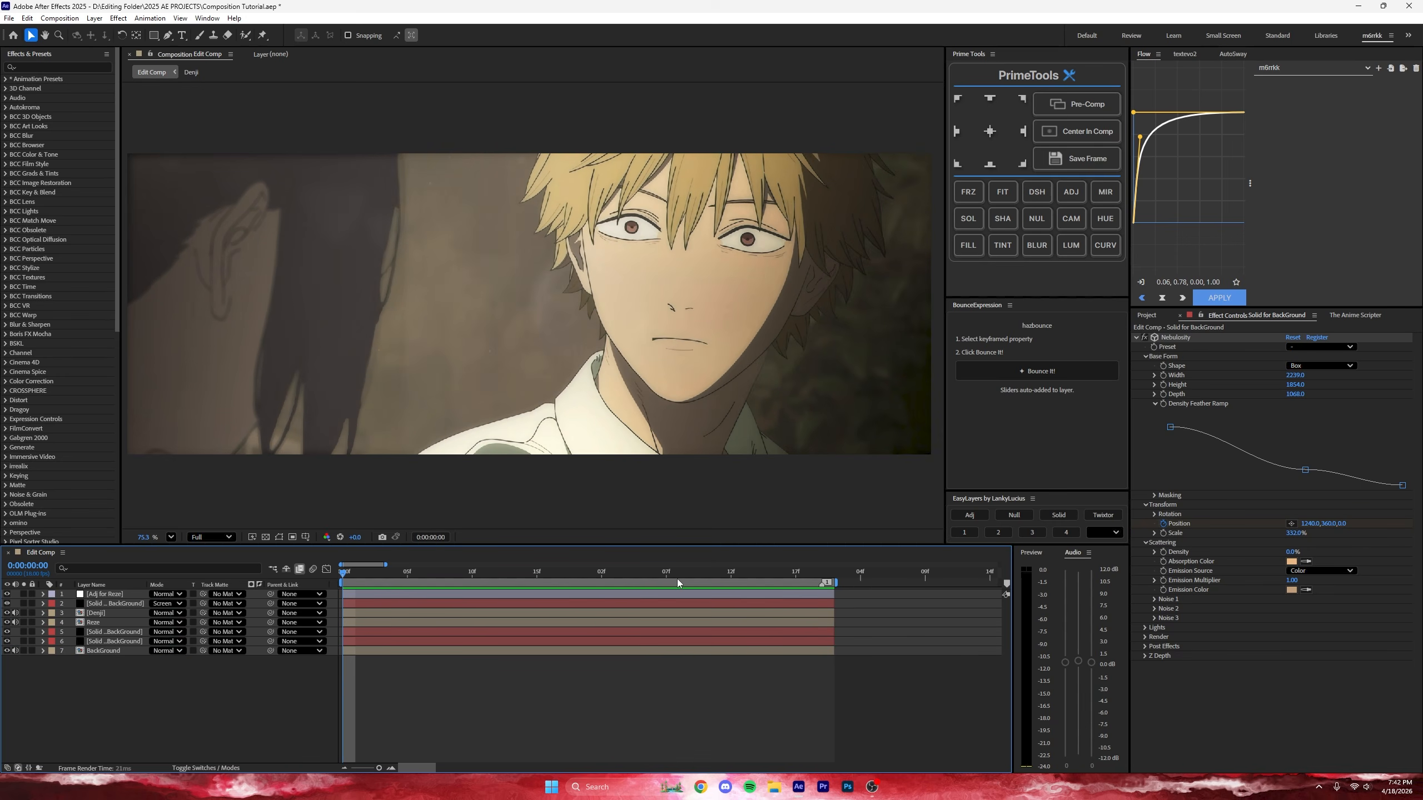
click(652, 573)
click(6, 642)
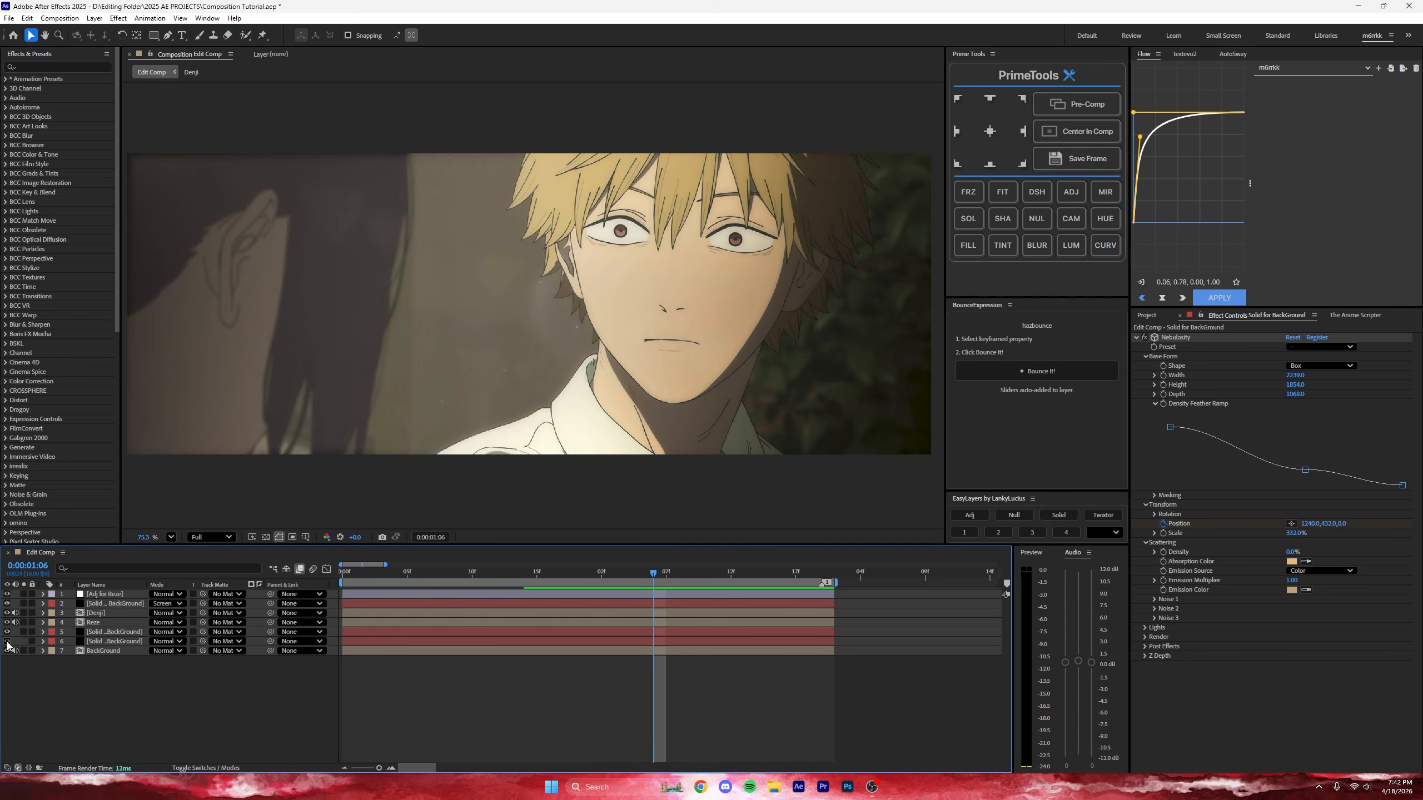
click(7, 642)
click(7, 642)
click(7, 642)
click(7, 642)
click(7, 642)
key(space)
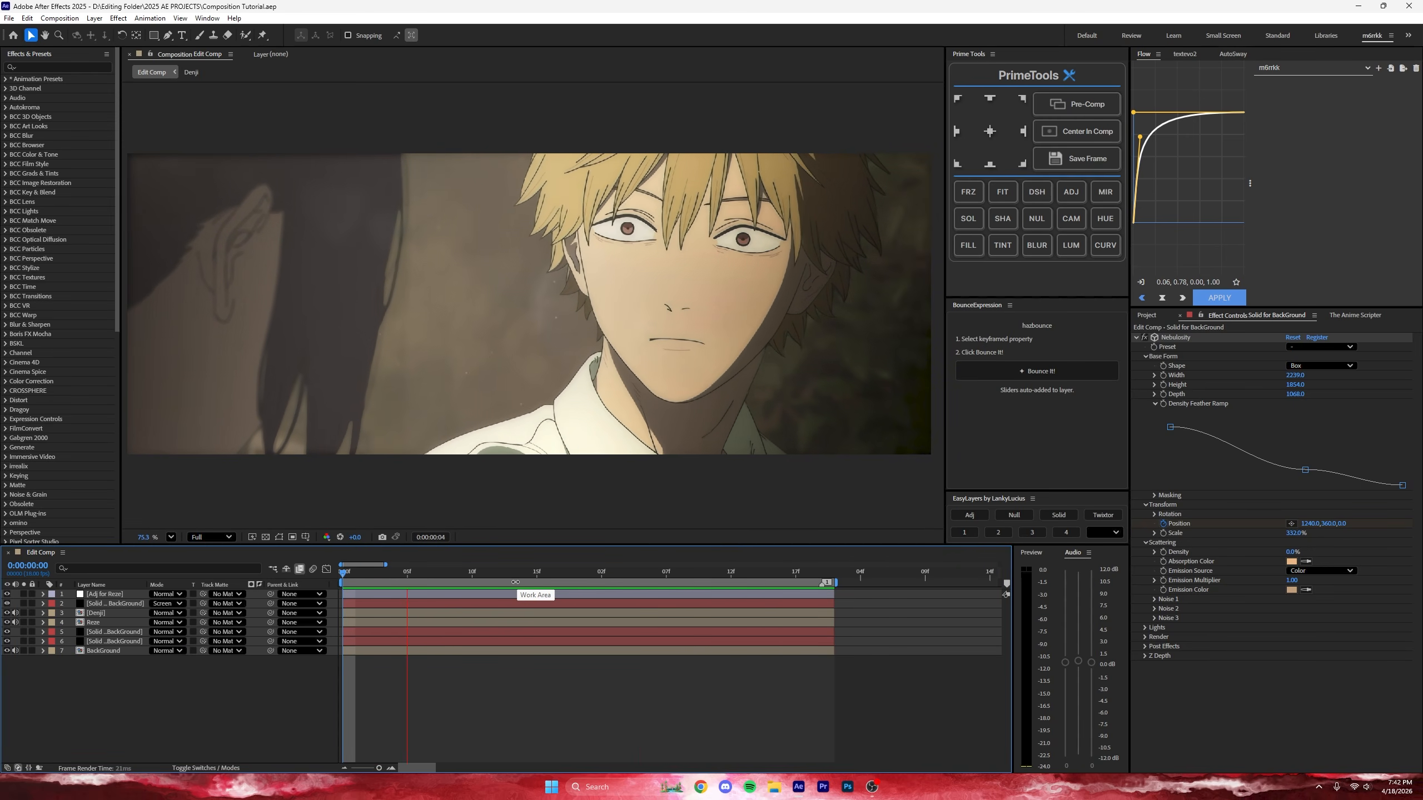
key(space)
Step: Add a new adjustment layer above the Magic Bullet Looks adjustment layer and apply Curves to it
click(358, 594)
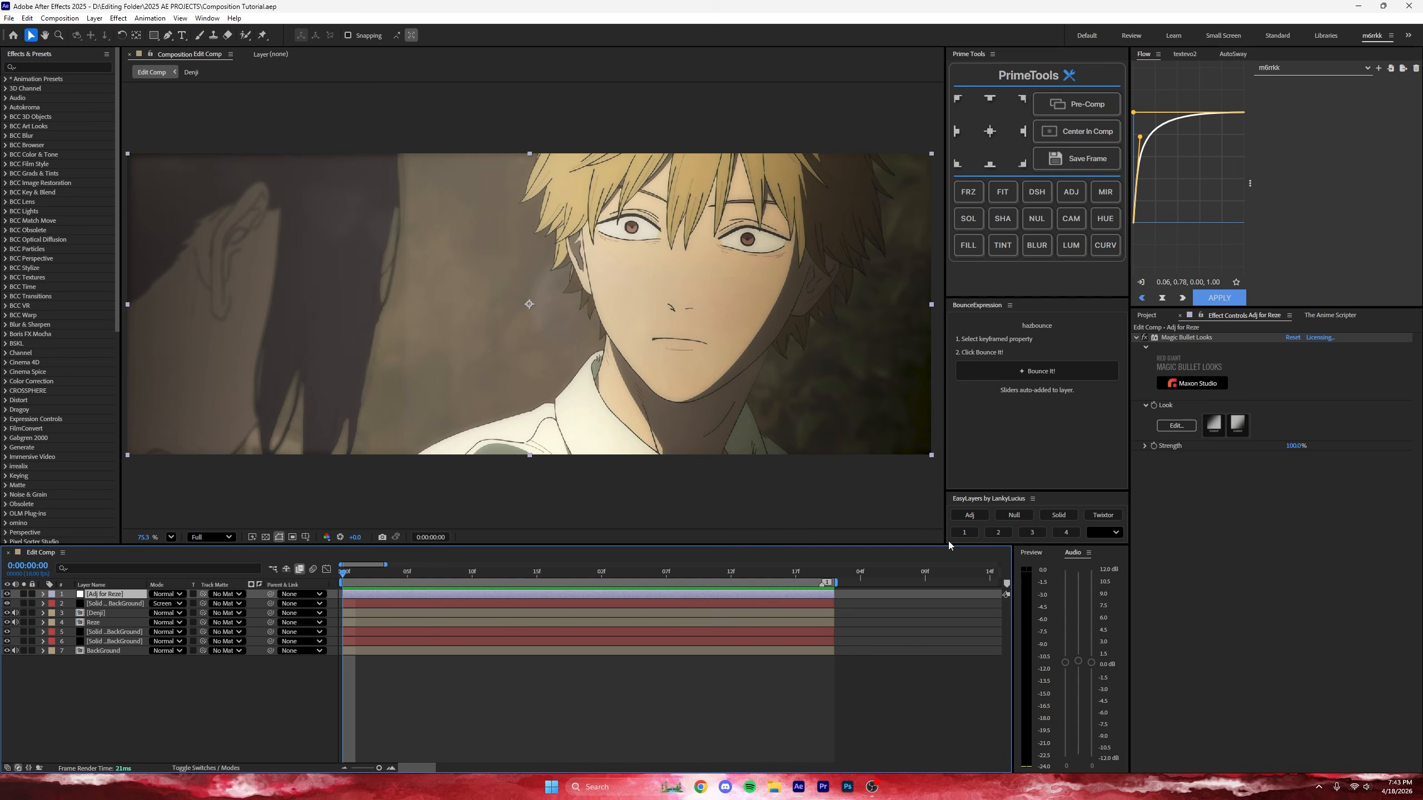
click(983, 517)
key(ctrl+space)
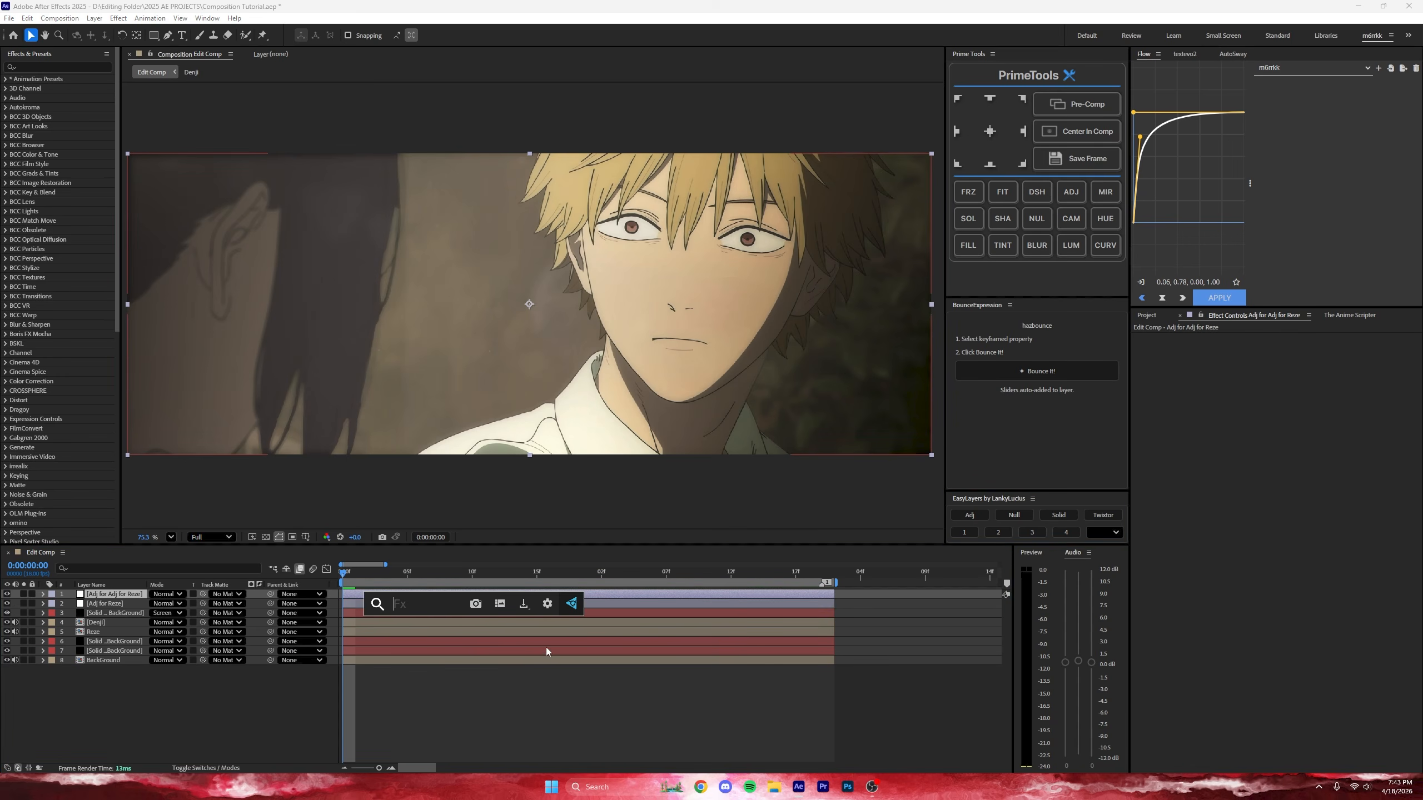
text(cur)
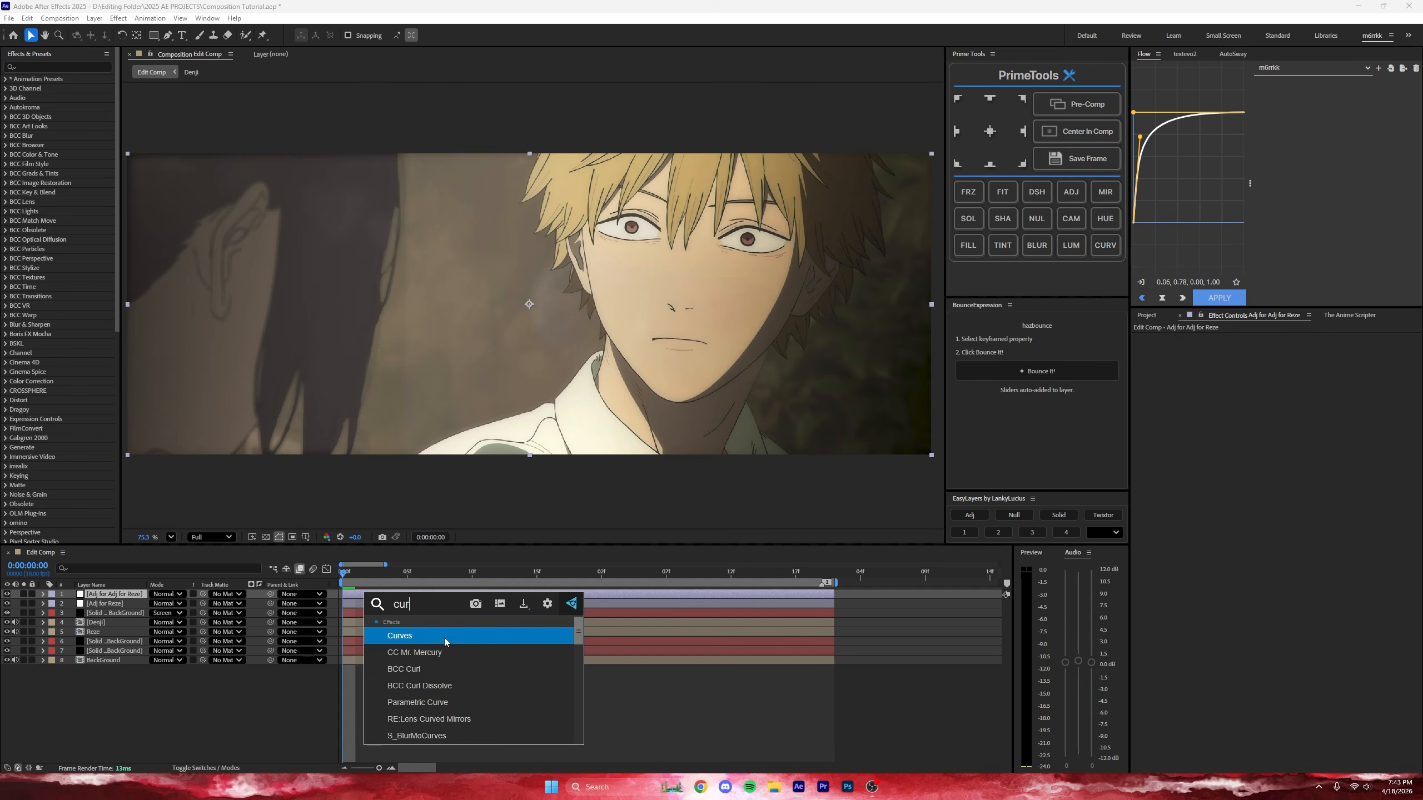
click(445, 639)
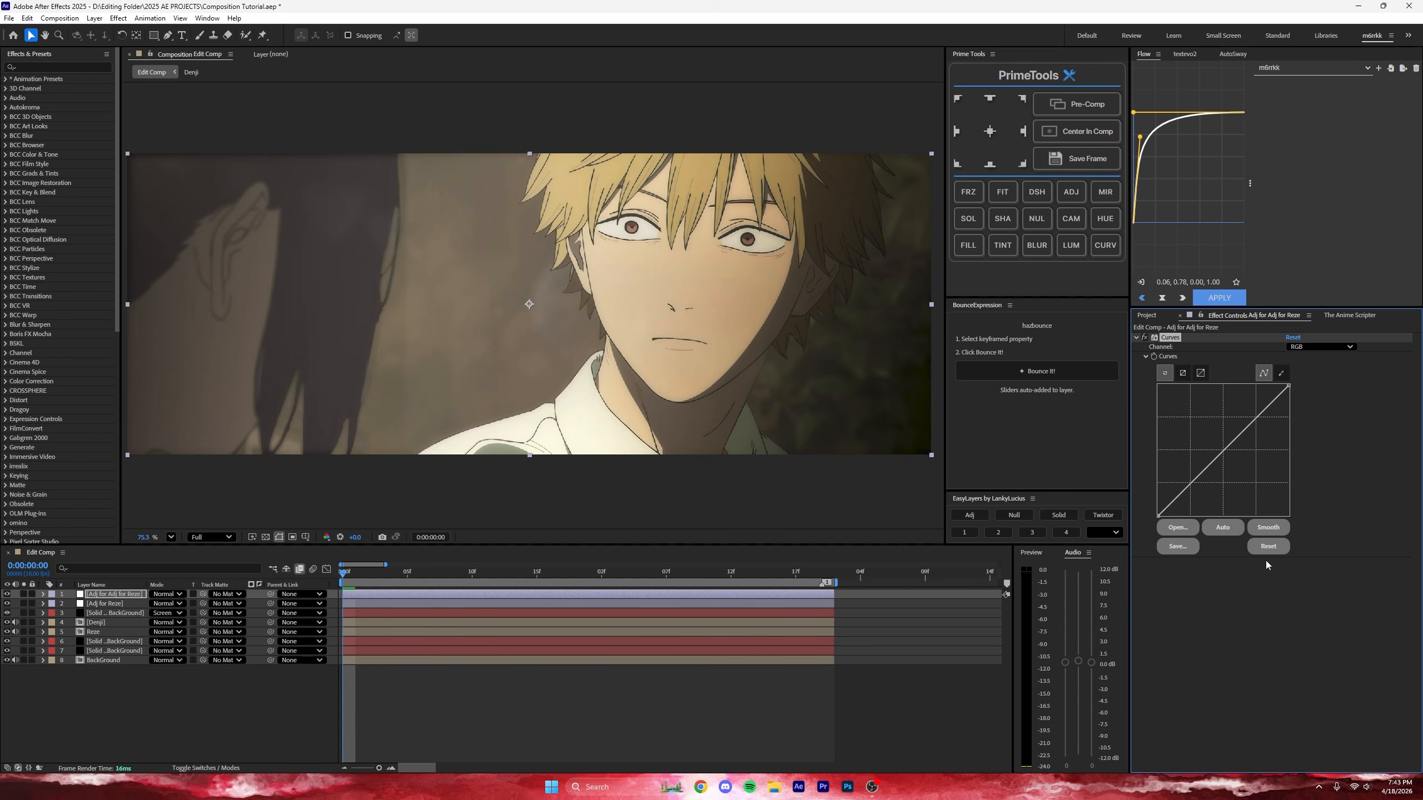
Step: Pull the shadows of the RGB curve slightly down while anchoring the highlights, and compare the image with Curves on and off
drag(1179, 462, 1243, 437)
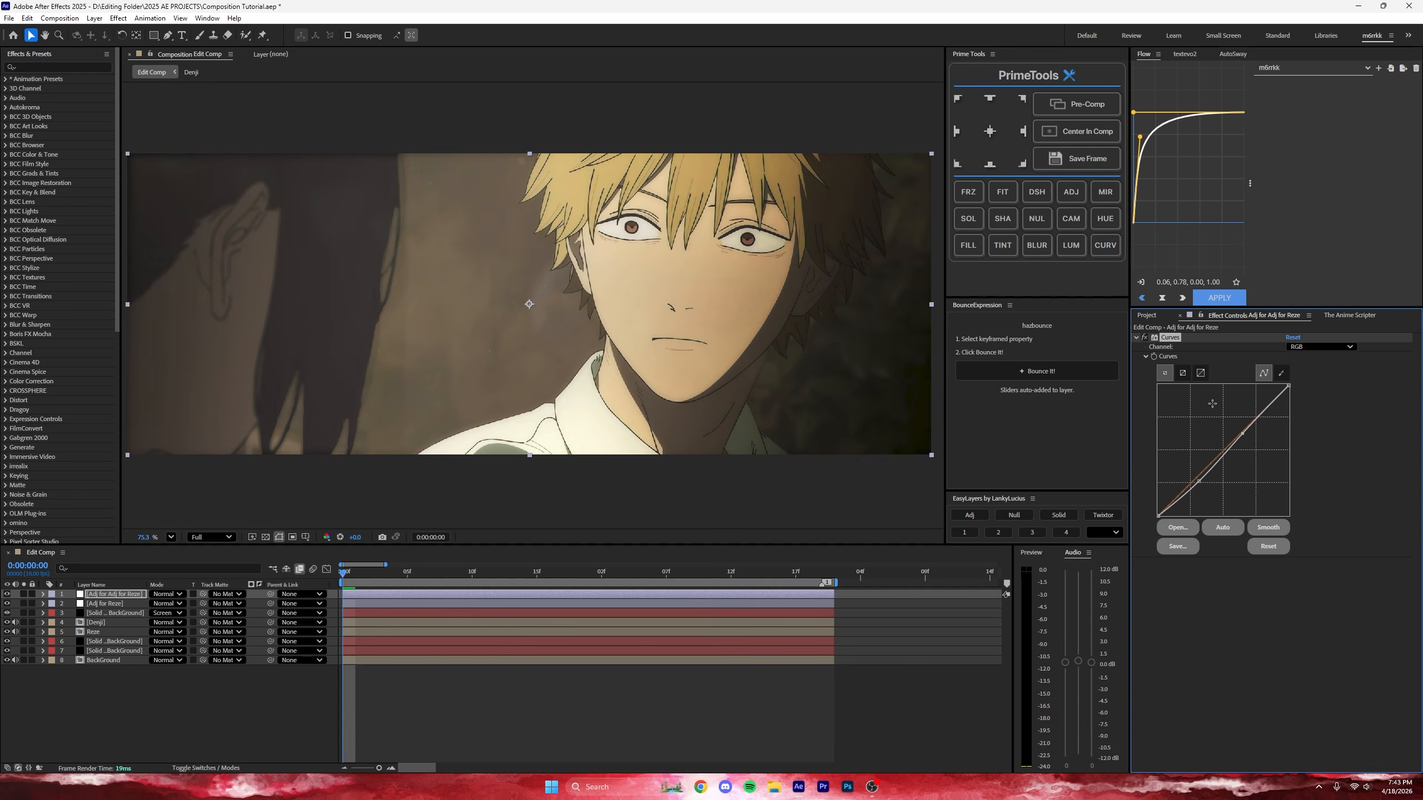
click(1145, 337)
click(1145, 337)
click(1145, 337)
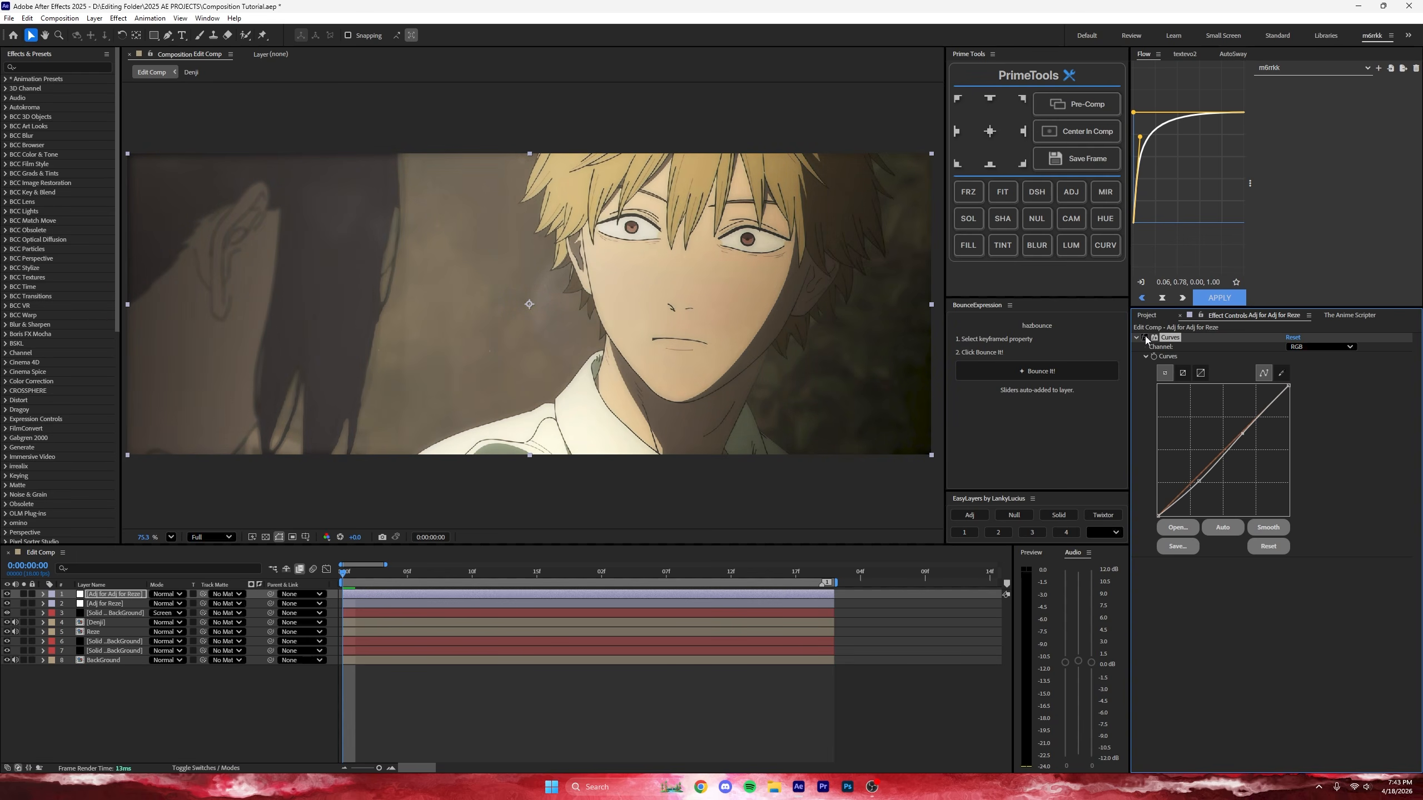
Step: Apply Magic Bullet Looks to the Curves adjustment layer and open its look editor
click(1145, 337)
click(665, 706)
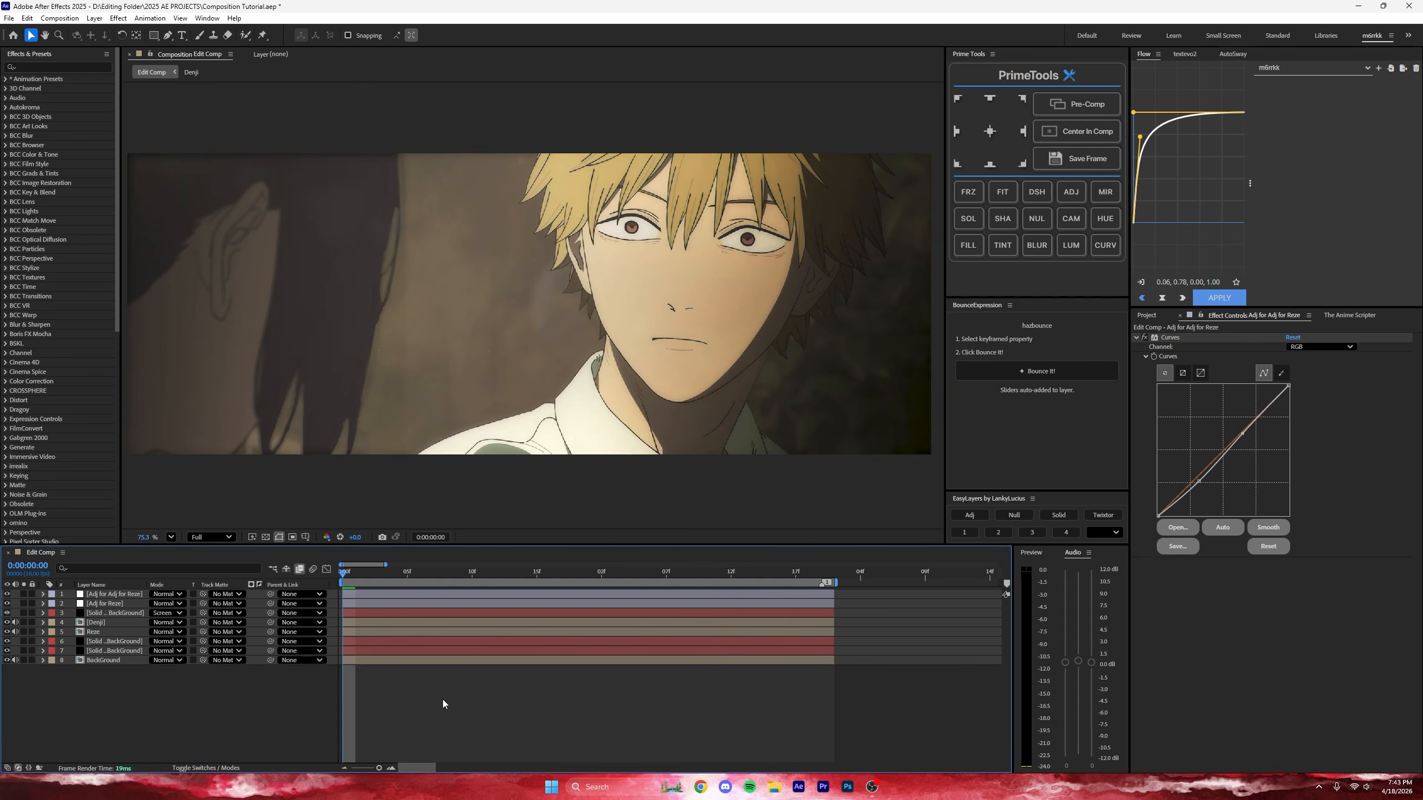
click(395, 594)
key(ctrl+space)
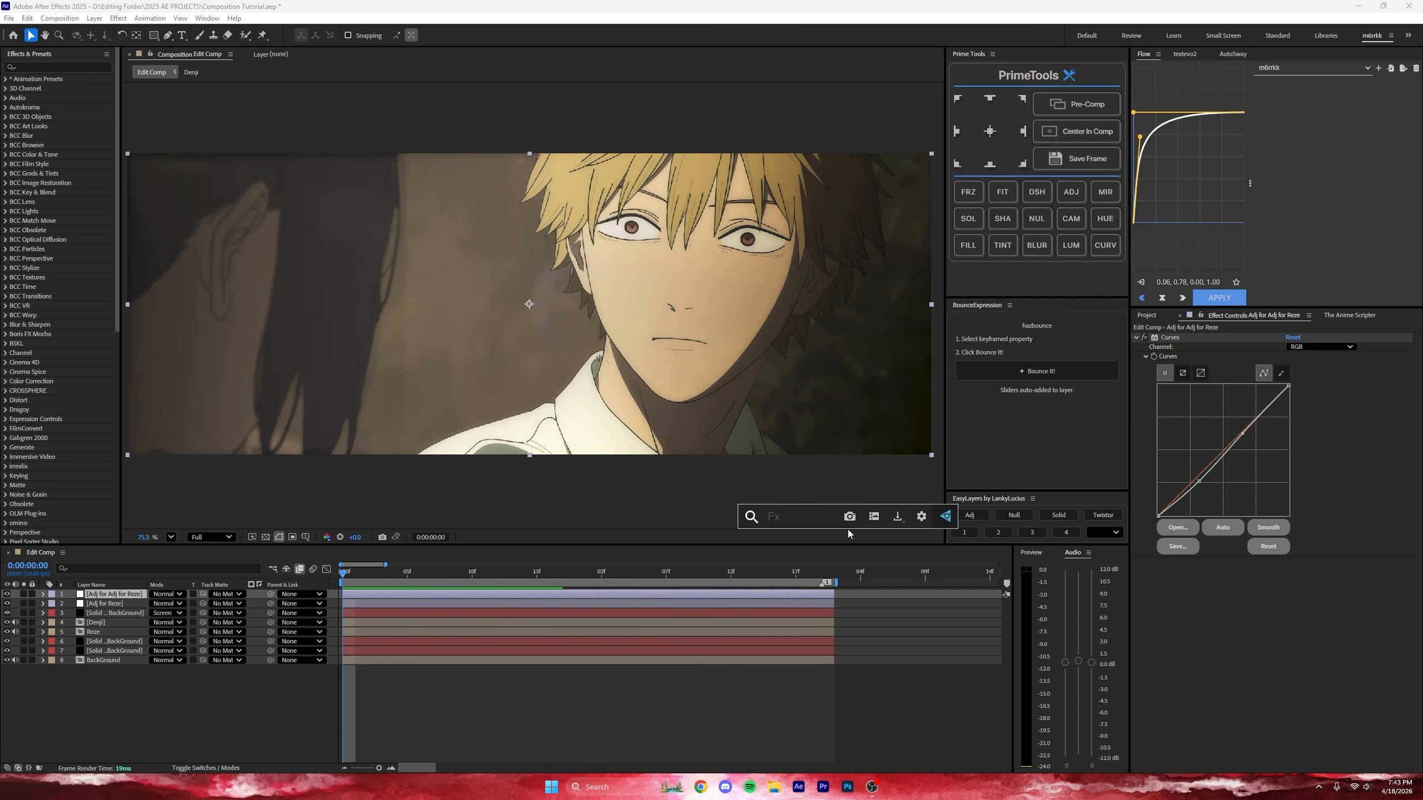
text(magi)
key(Return)
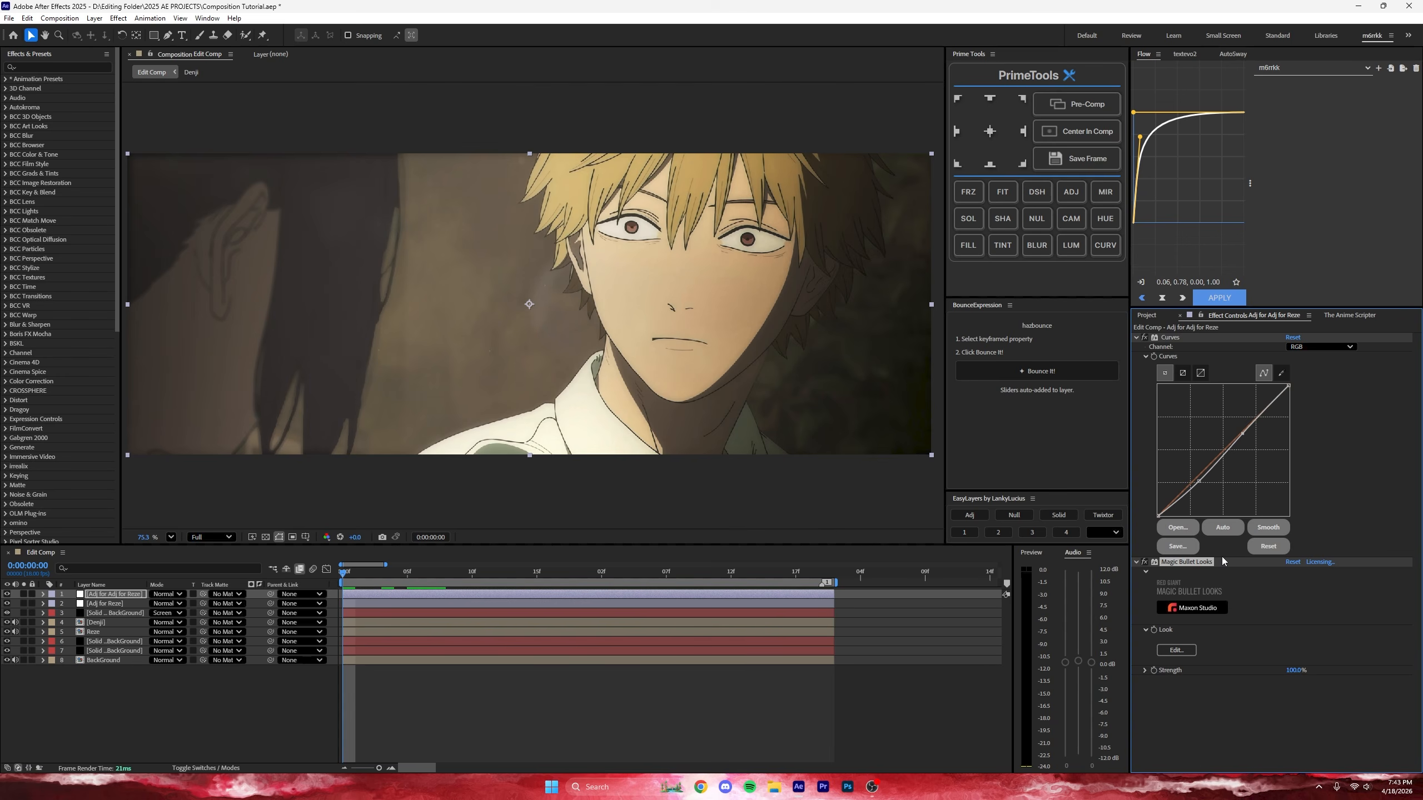
drag(1200, 563, 1239, 678)
click(1177, 650)
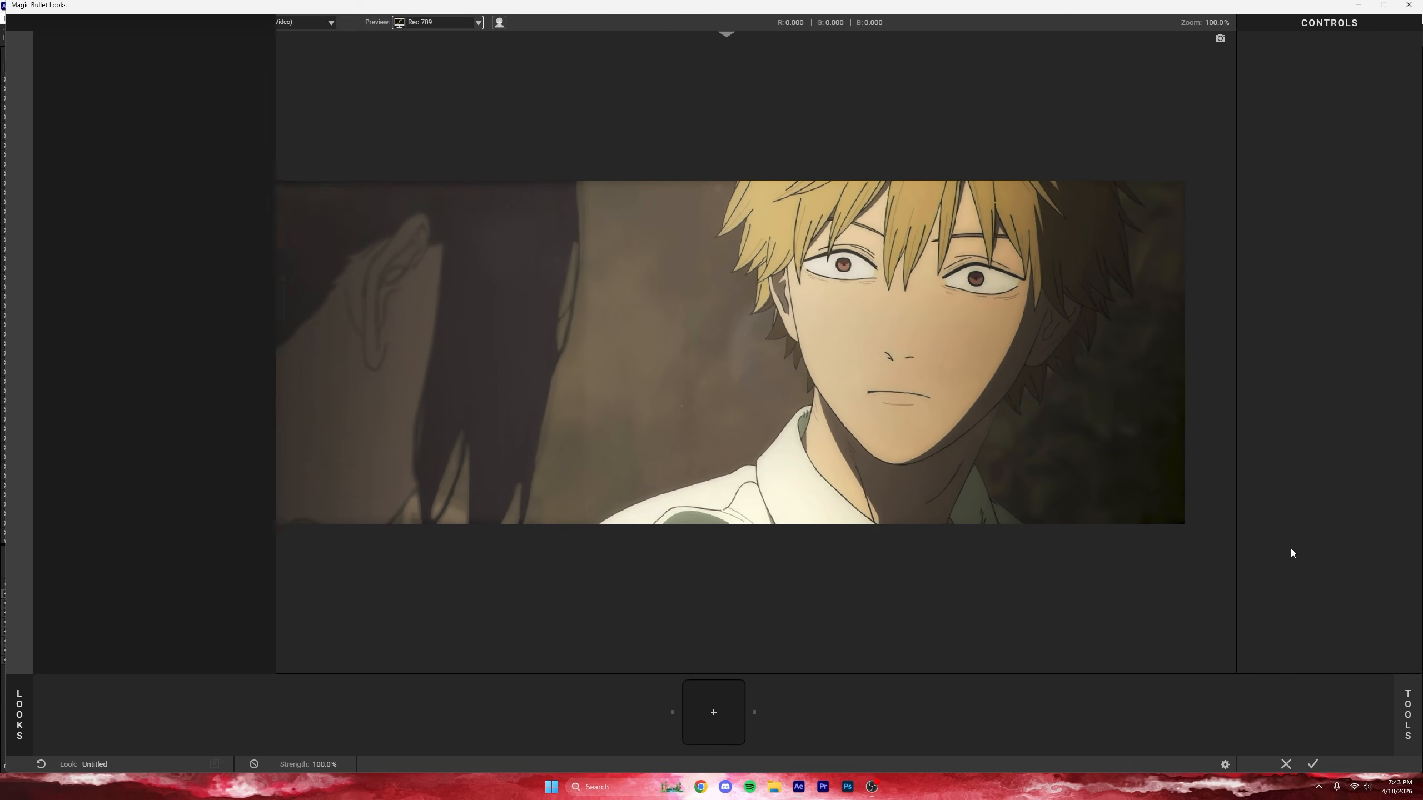
drag(1305, 13, 957, 215)
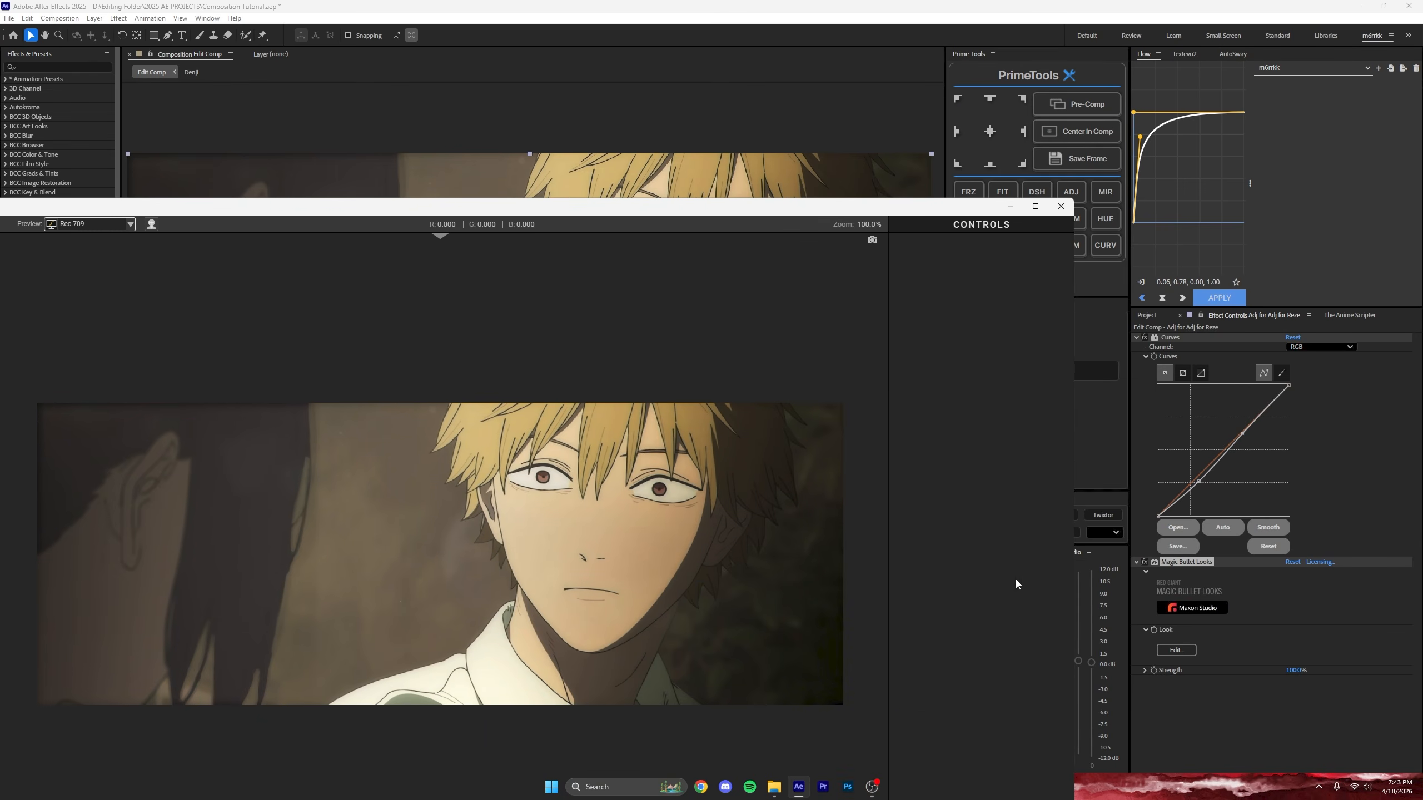
double_click(904, 212)
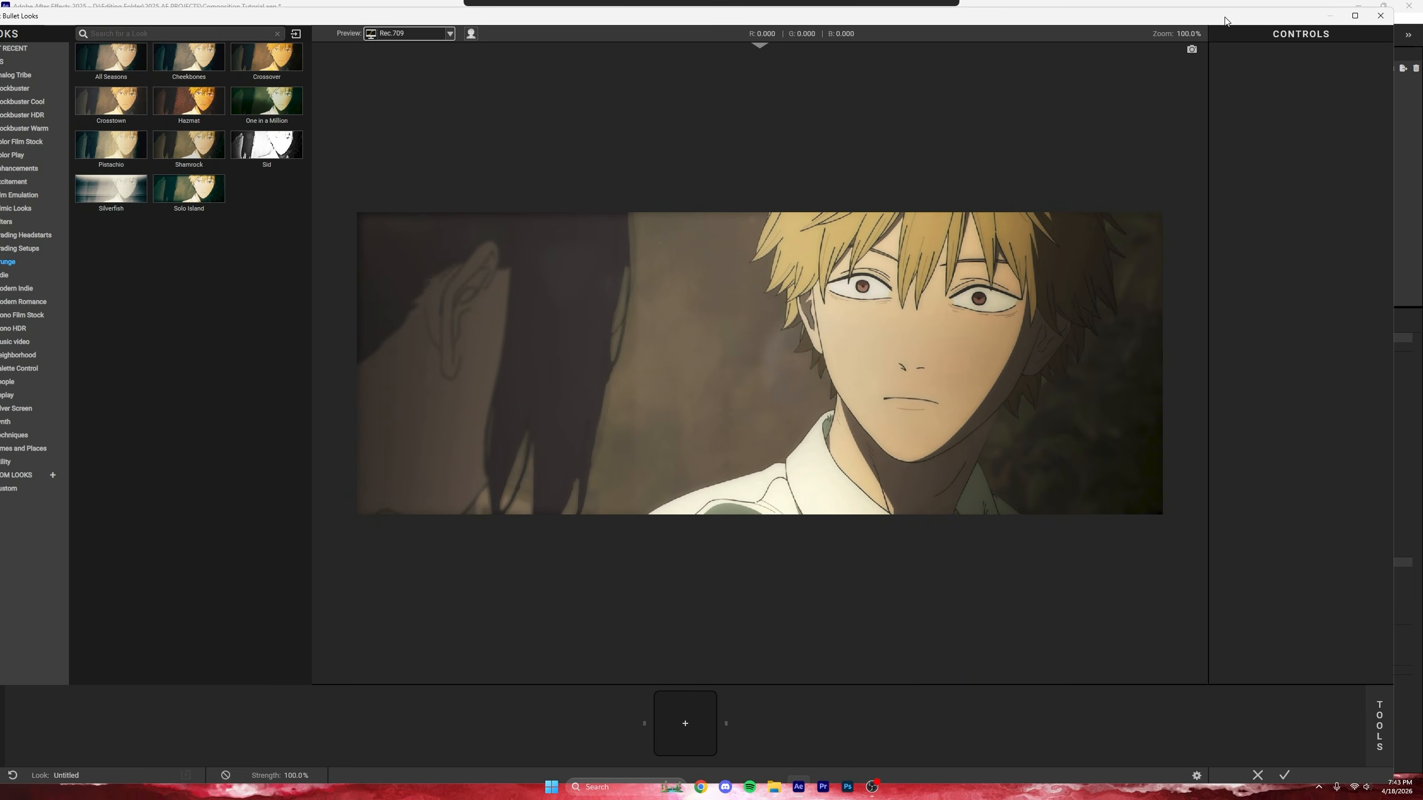
Step: Try the Classic Blockbuster, Buckingham, Pearl and Cotton, People Pop and Suntan looks, and load the Spoonfulls look
click(1397, 728)
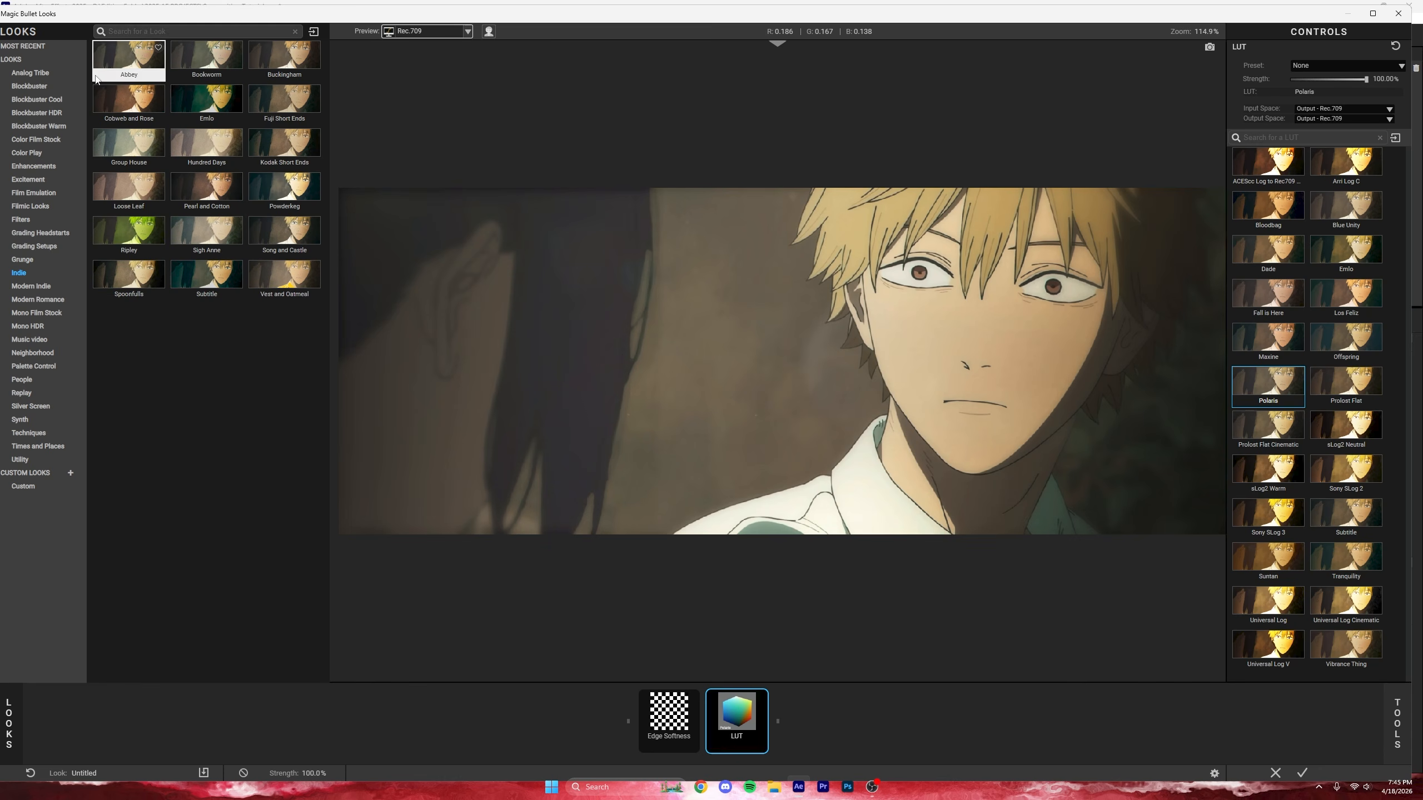
click(23, 46)
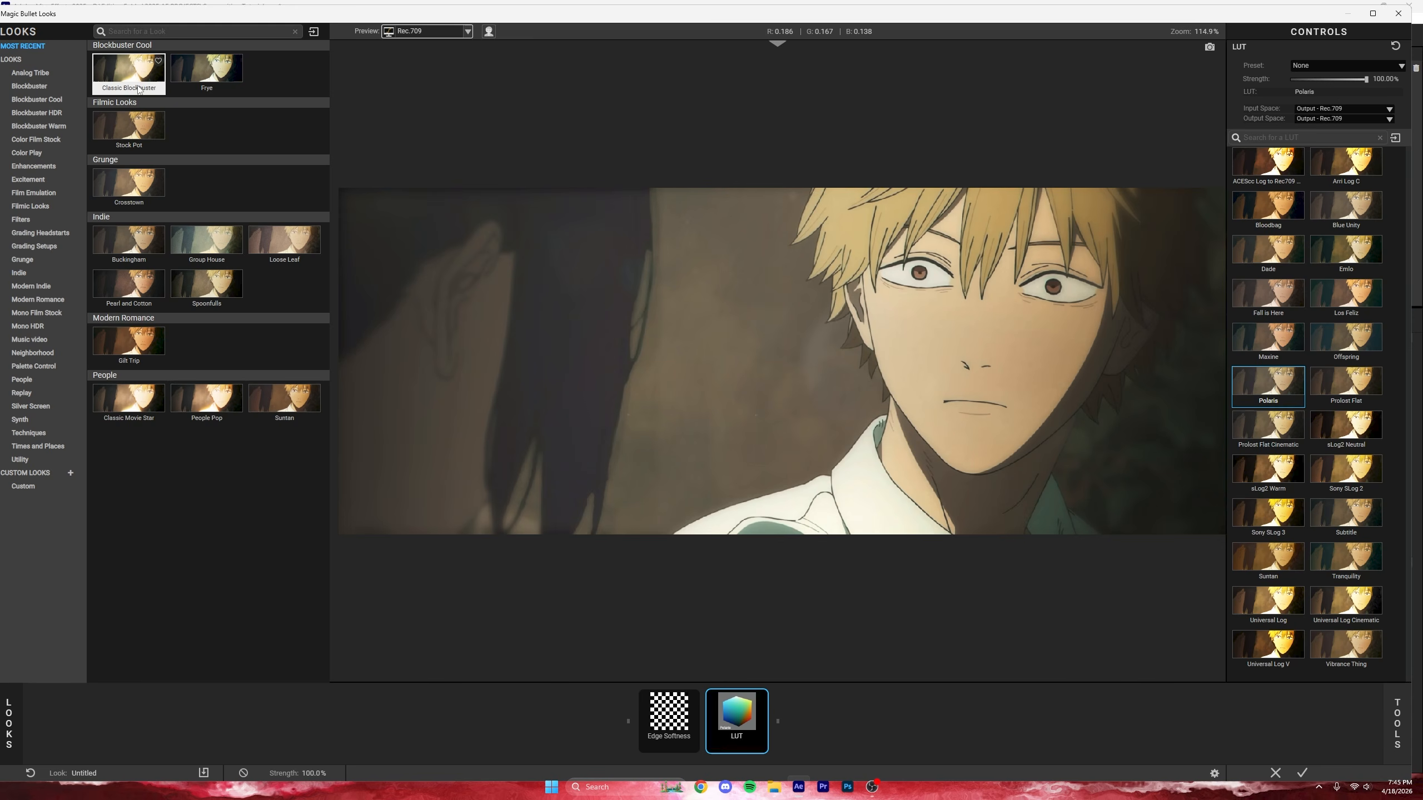
click(135, 66)
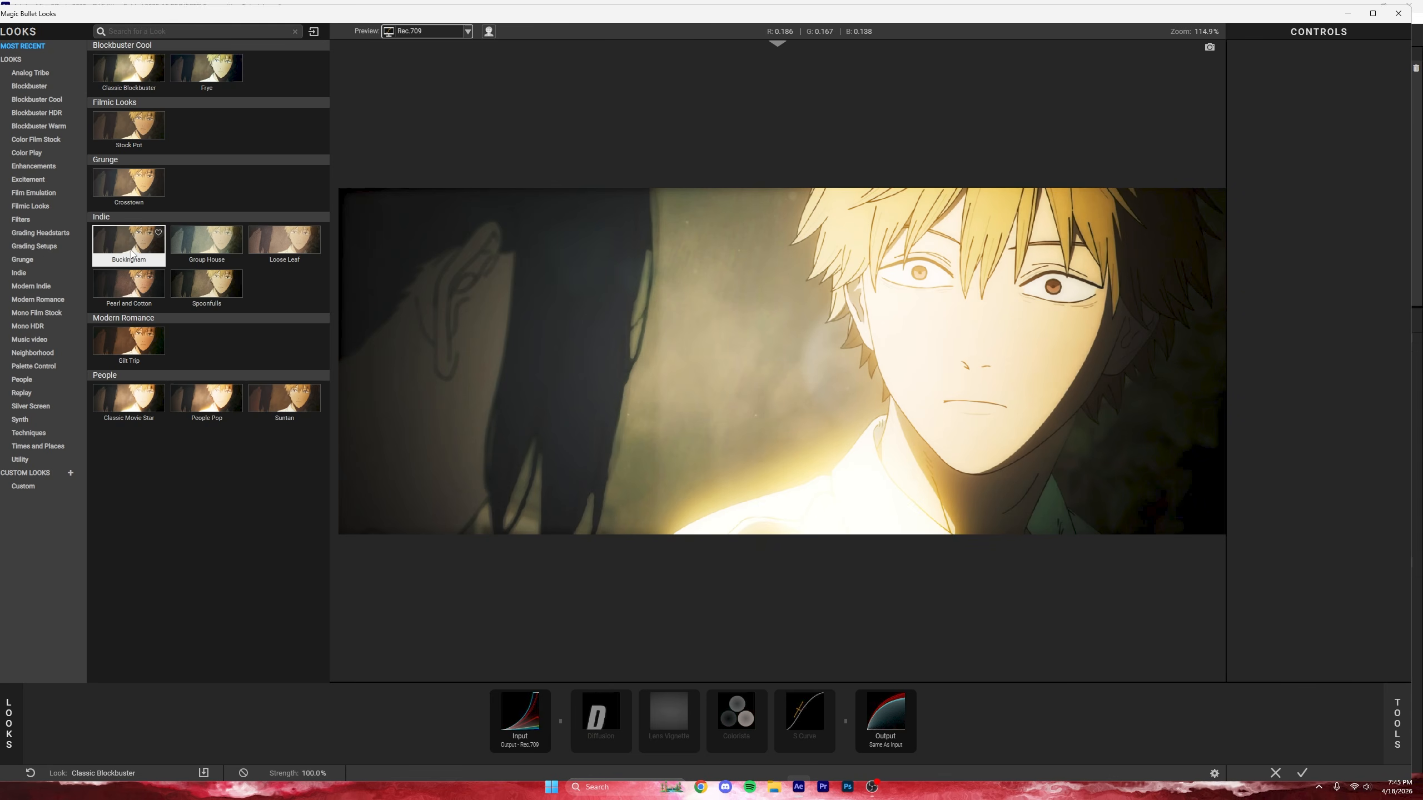
click(131, 254)
click(146, 287)
click(217, 407)
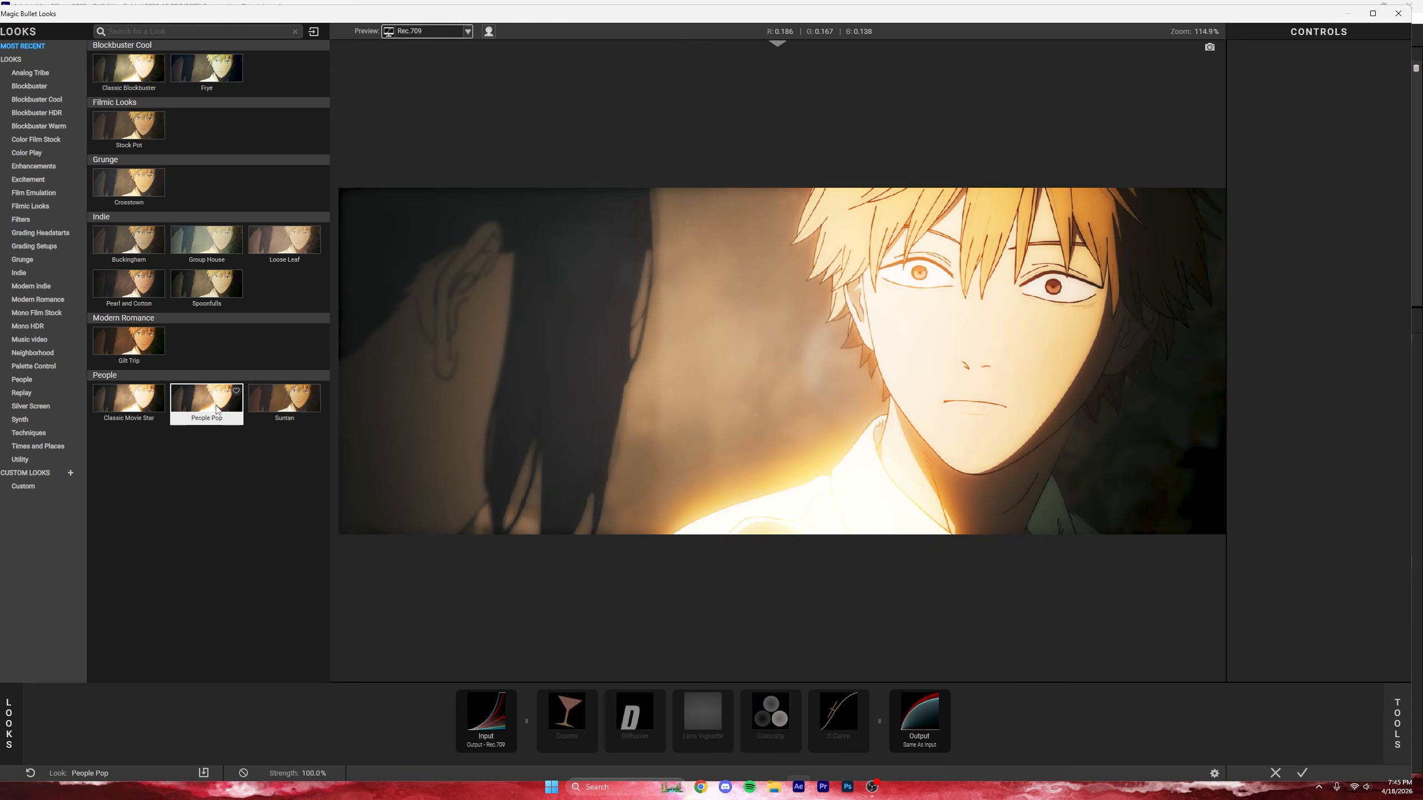
click(289, 413)
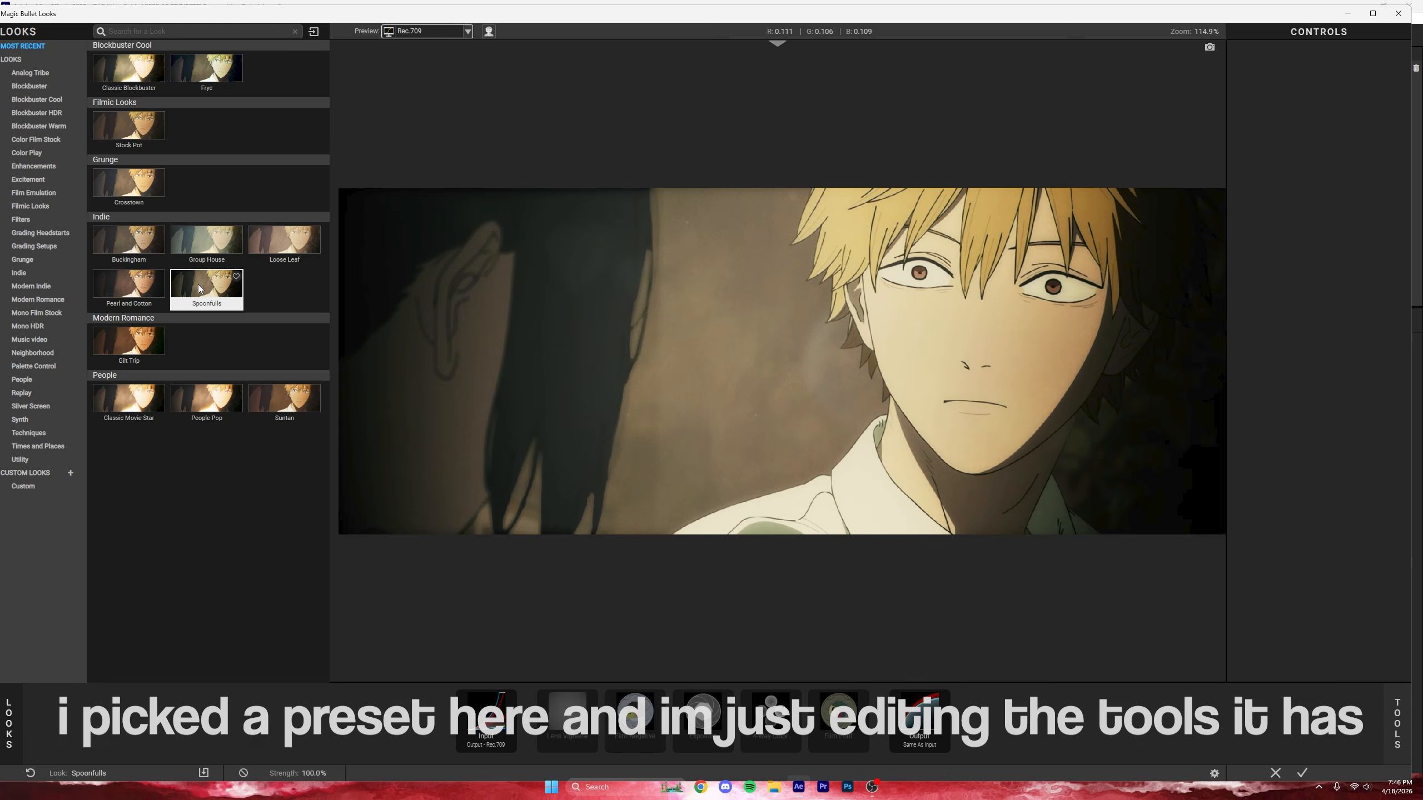
Step: Inspect the 4-Way Color and Lens Vignette tools of the Spoonfulls look and remove its Film Print tool
click(771, 720)
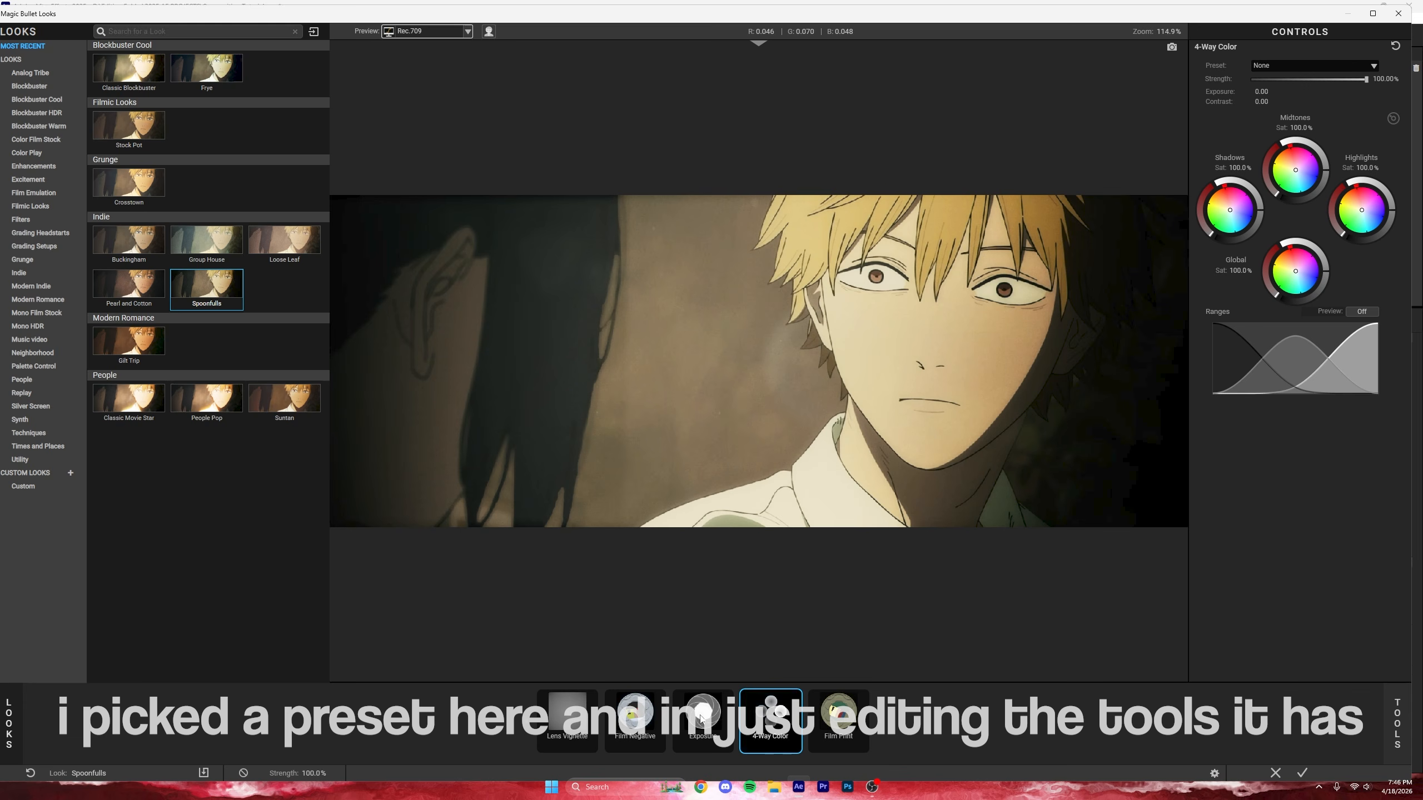
click(564, 718)
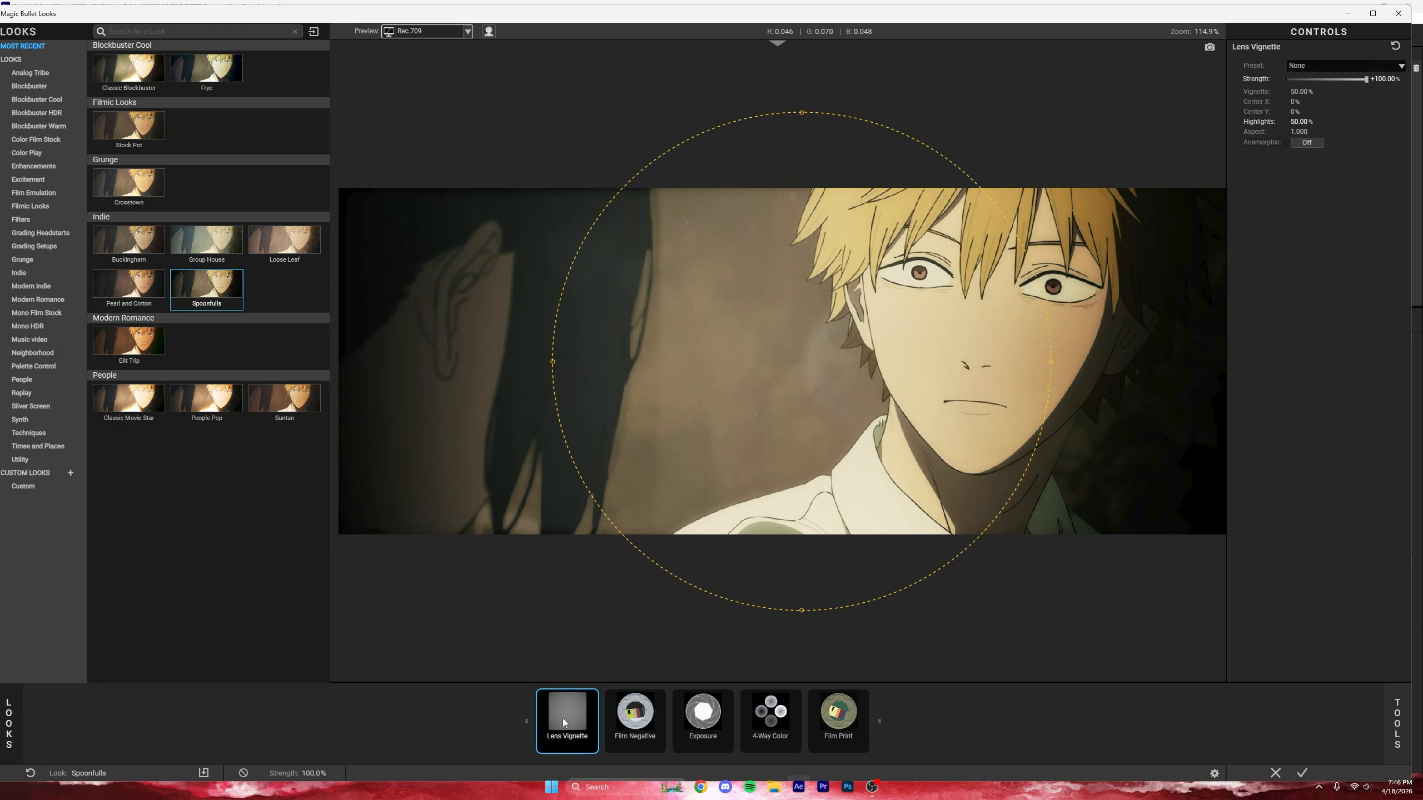
click(835, 725)
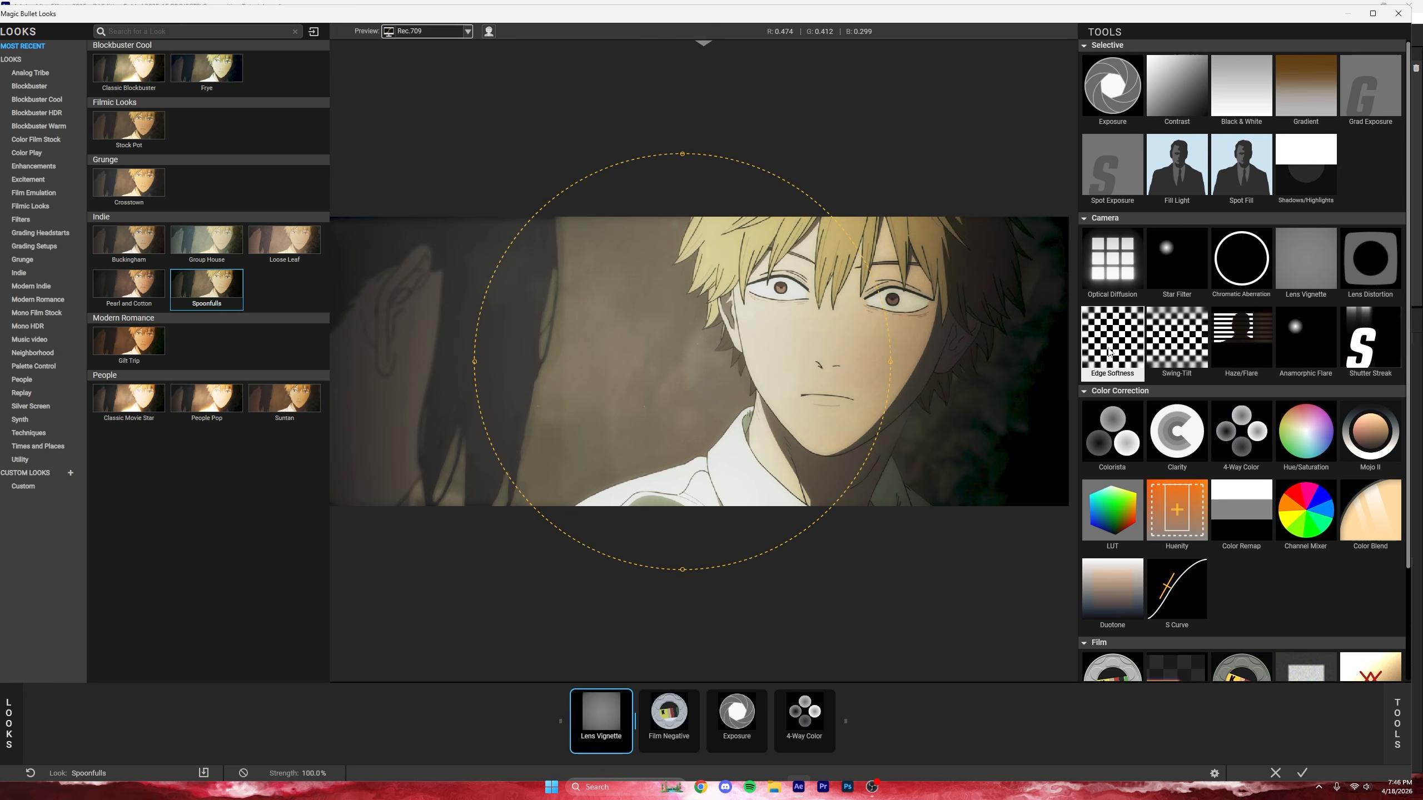
Step: Add an Edge Softness tool with an aspect of 1.433 and a LUT tool to the look
drag(1121, 334, 771, 359)
drag(589, 360, 507, 360)
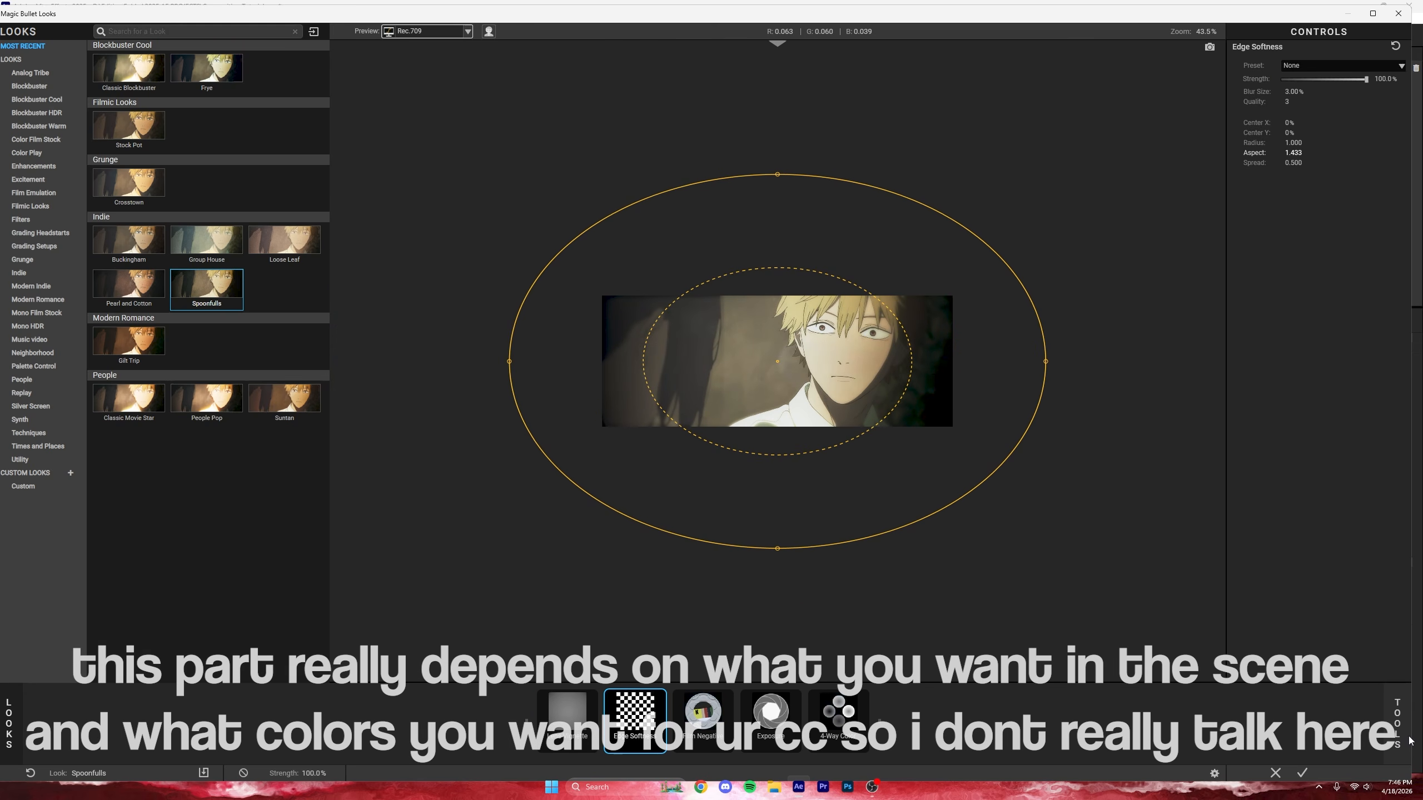
click(1397, 724)
drag(1091, 542, 1088, 547)
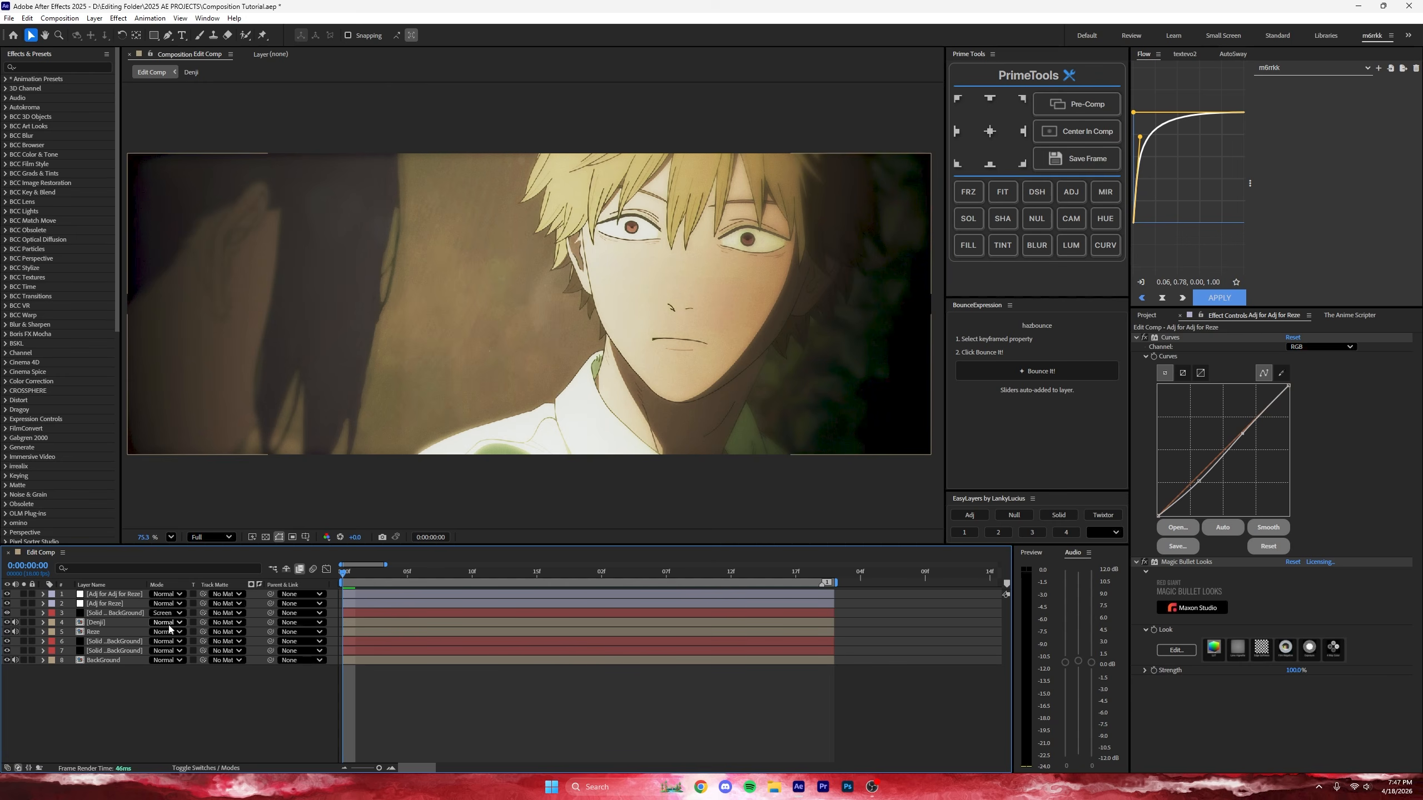
Step: Review the grade with the top adjustment layer hidden and shown and in playback, and save the project
click(7, 594)
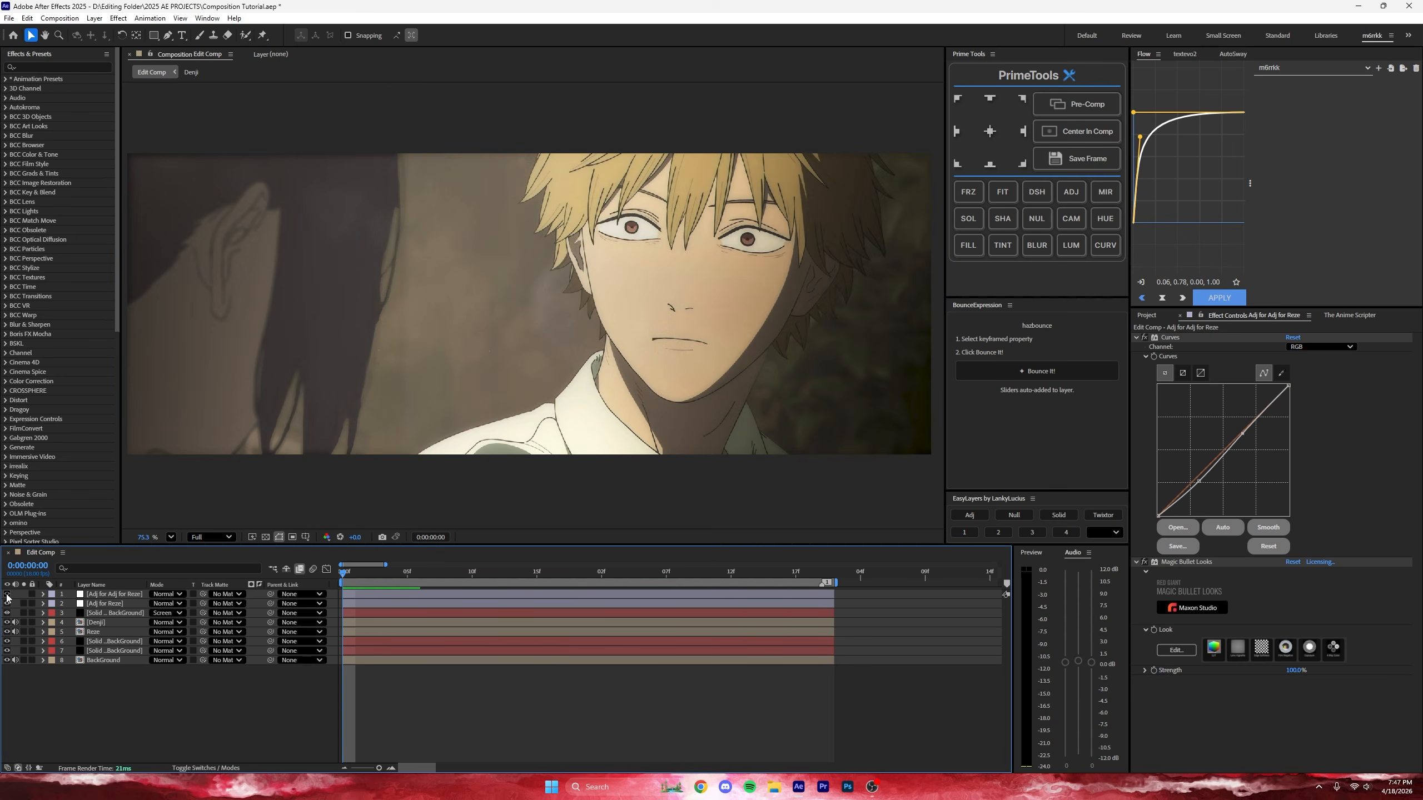
click(7, 594)
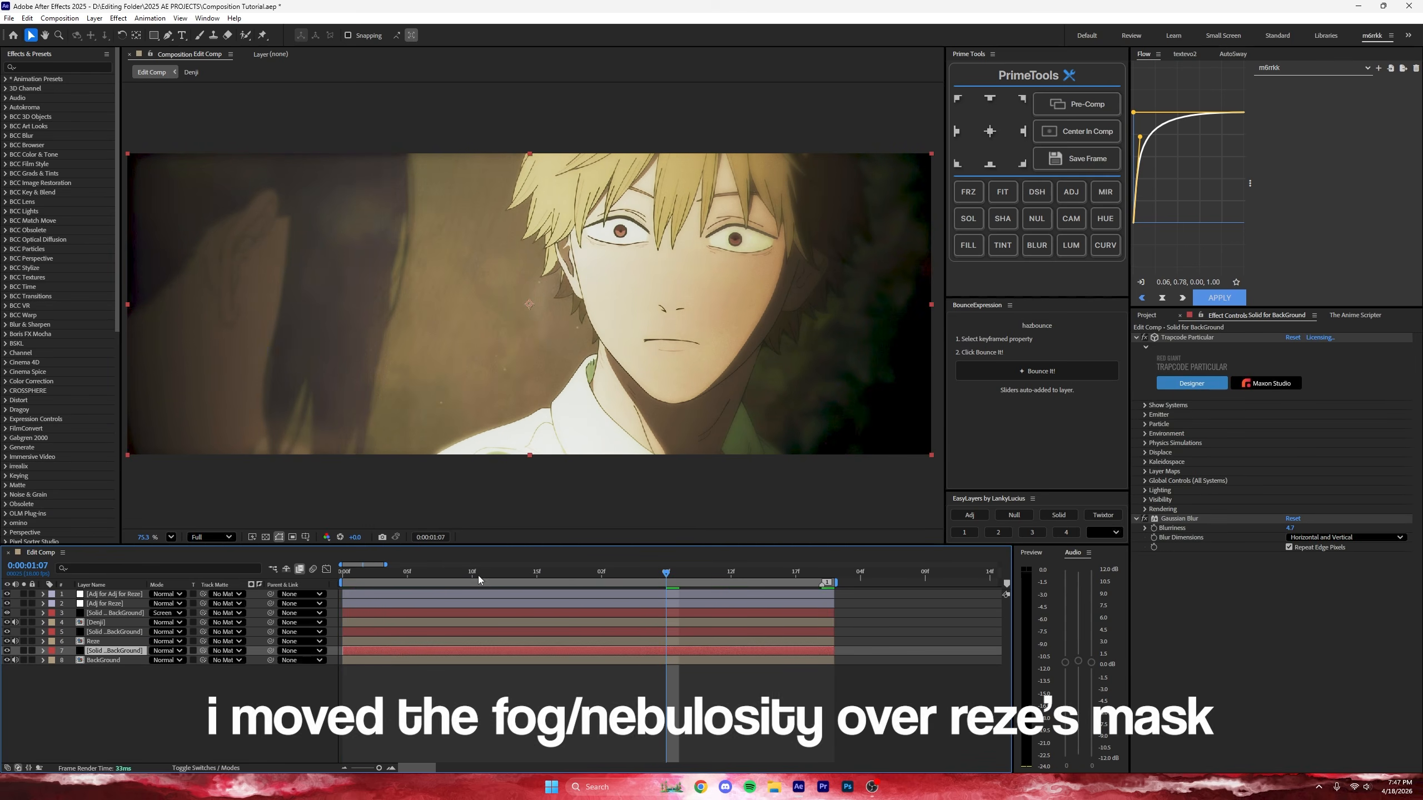
key(space)
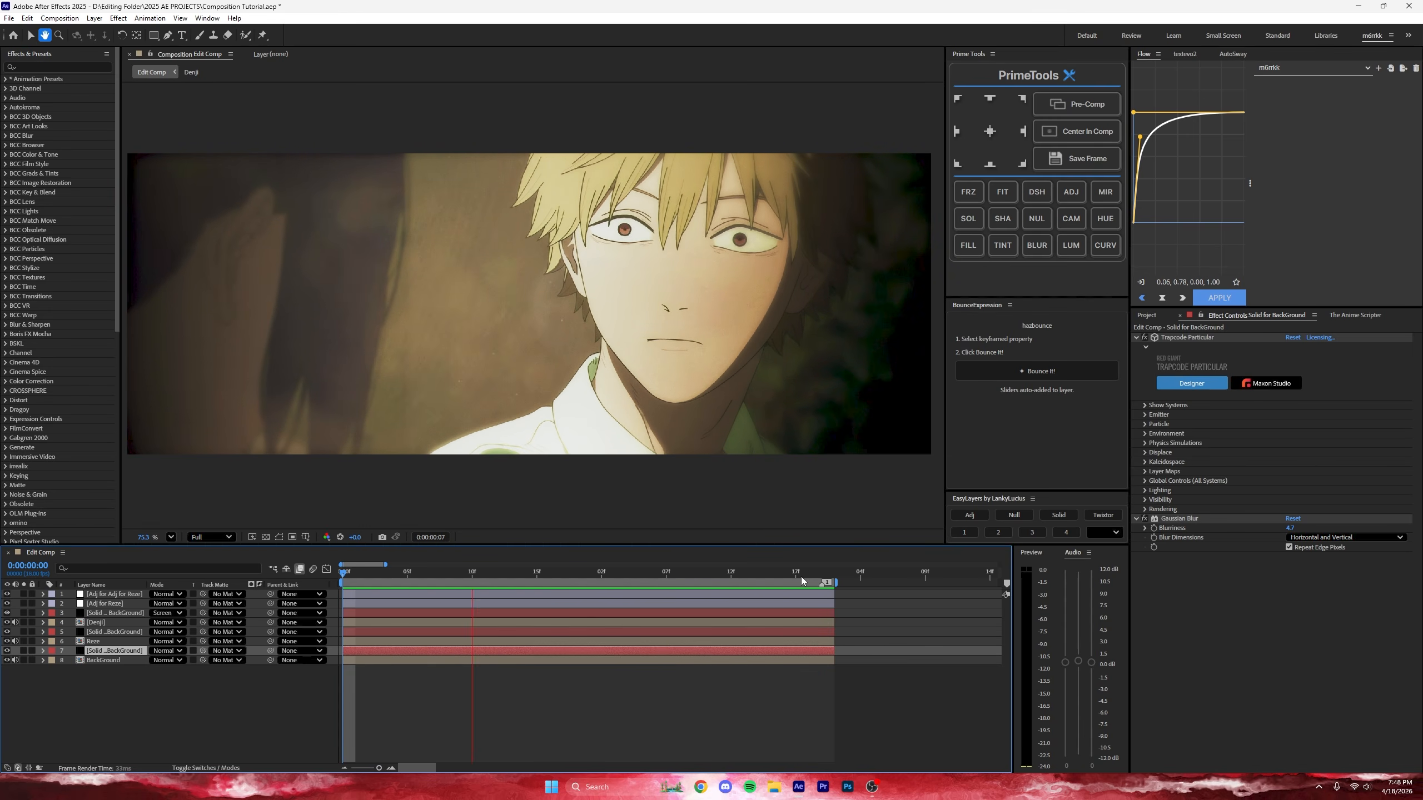
click(547, 684)
key(ctrl+s)
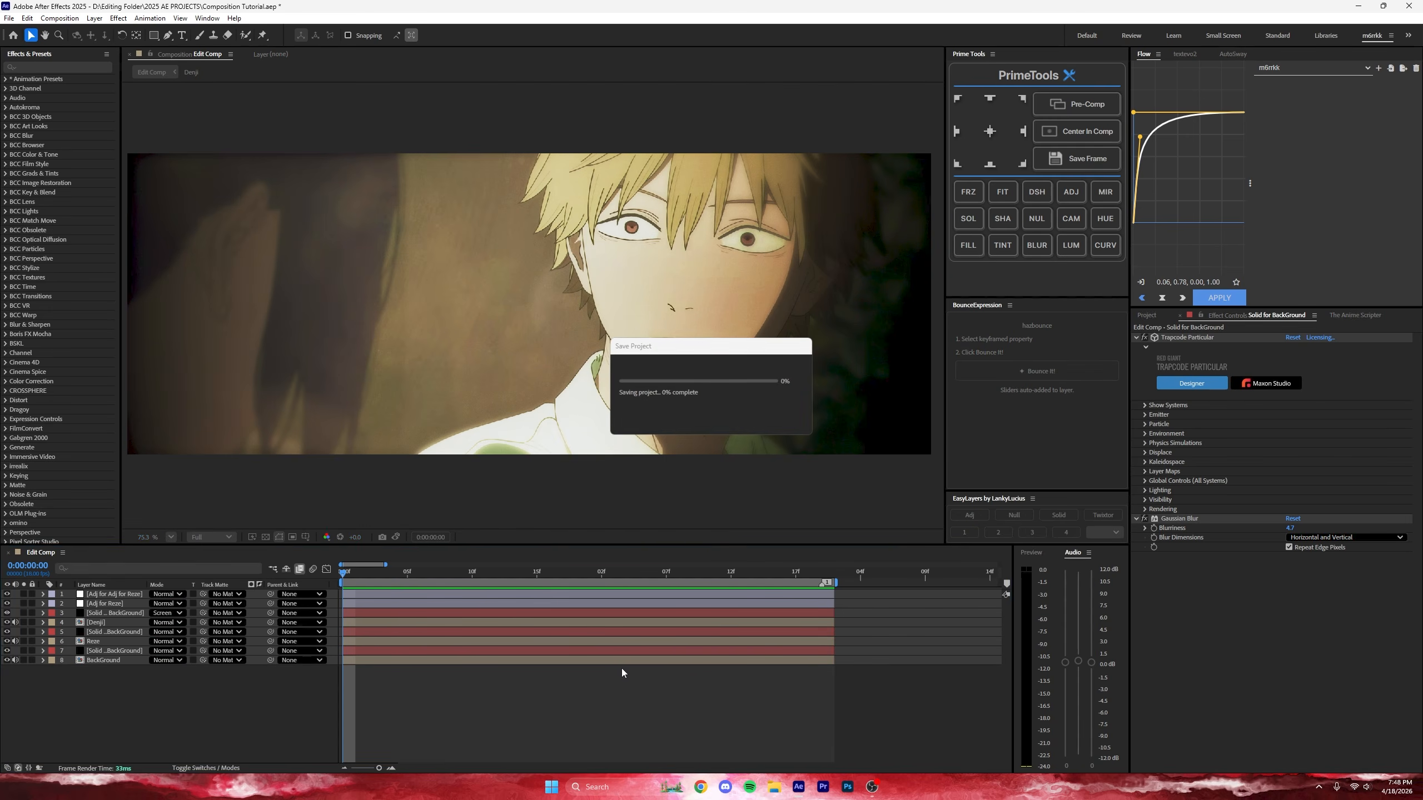
Step: Duplicate the Denji layer and apply Drop Shadow with Shadow Only enabled to the copy
click(464, 593)
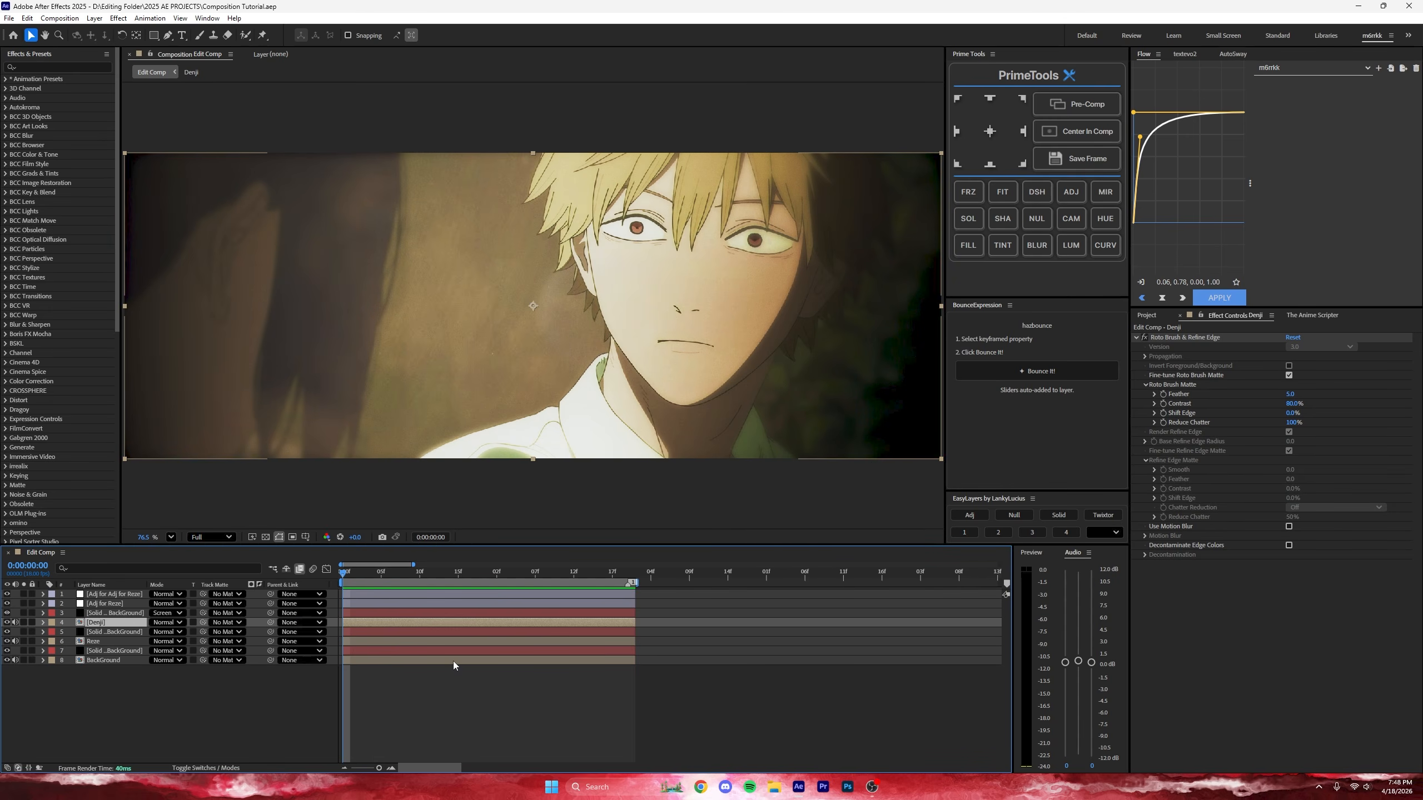
key(ctrl+d)
key(ctrl+space)
text(dr)
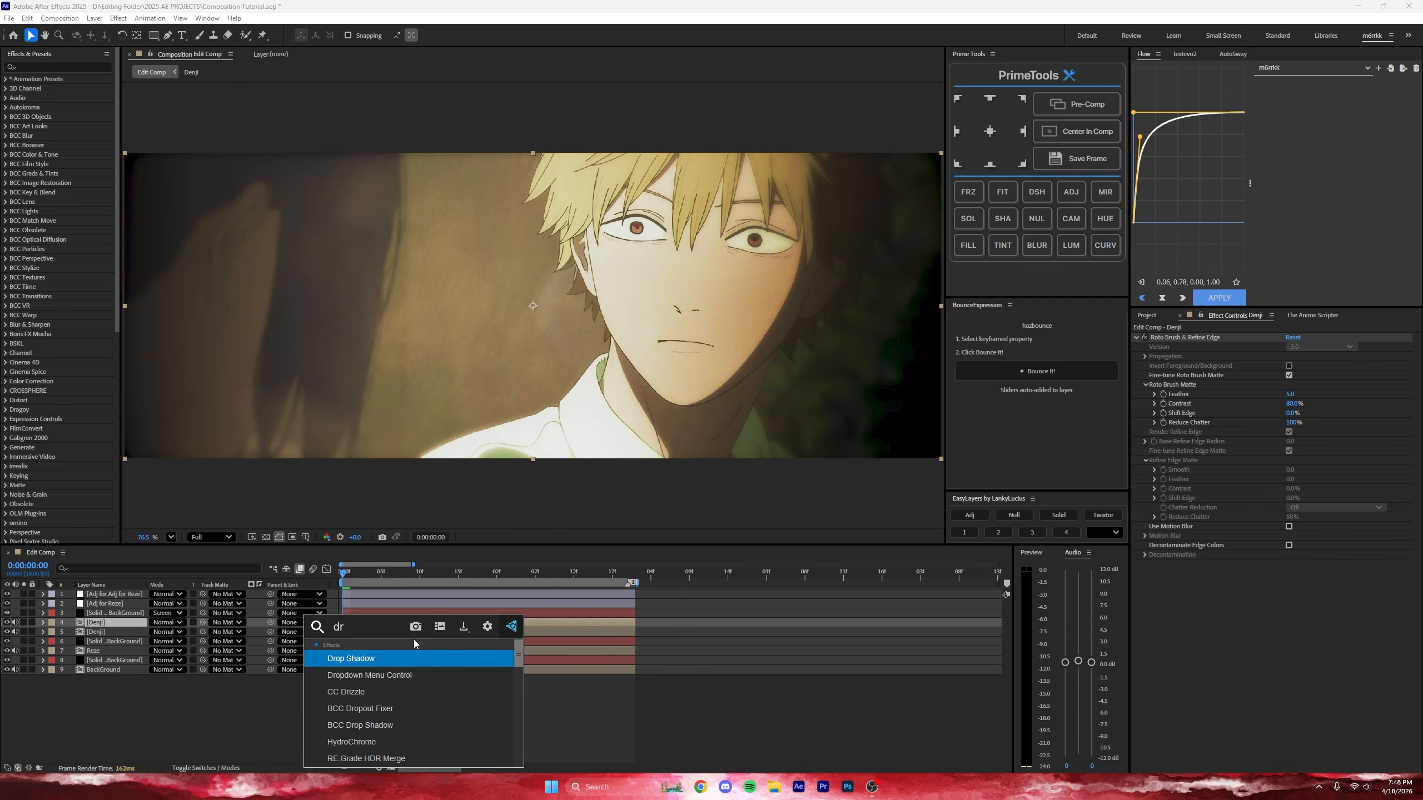
text(op)
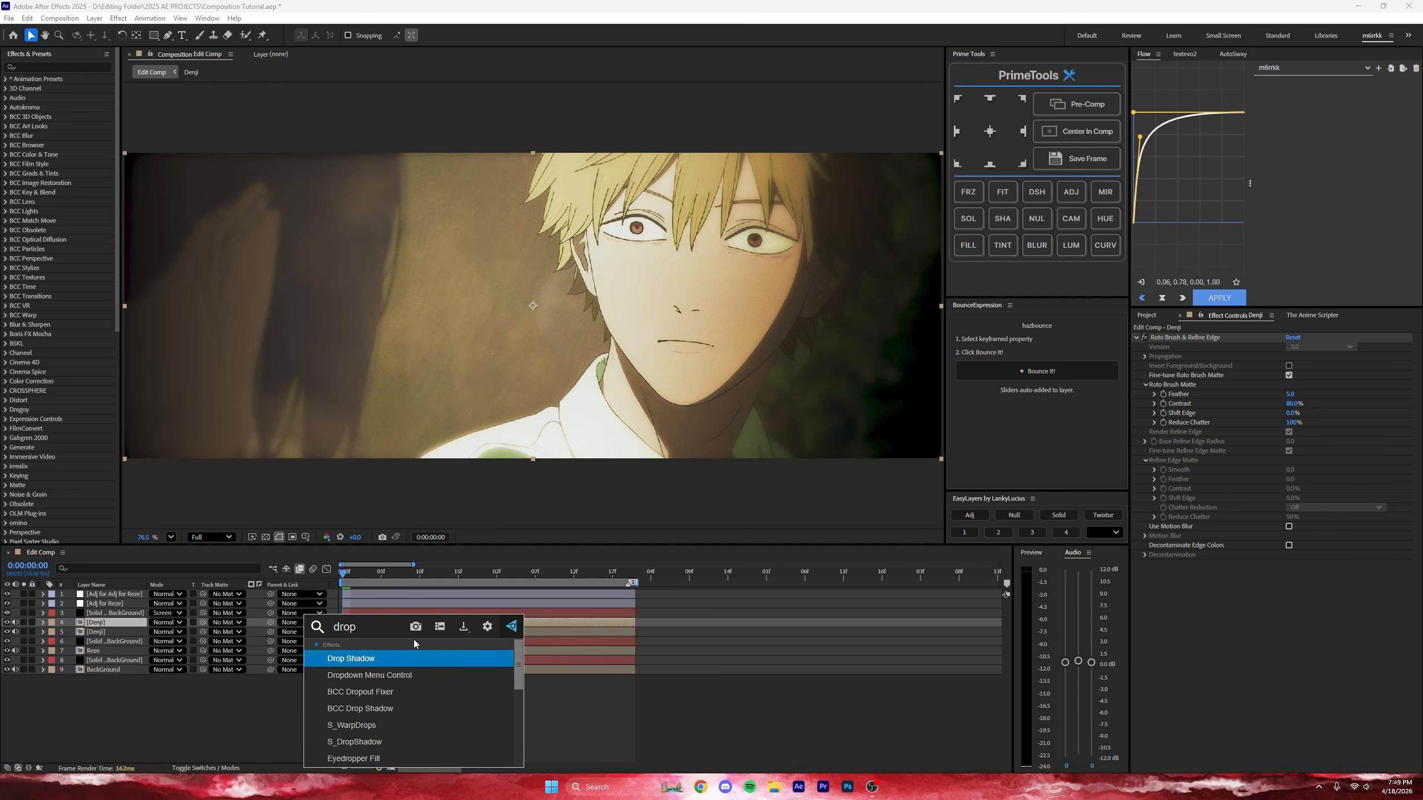
key(Return)
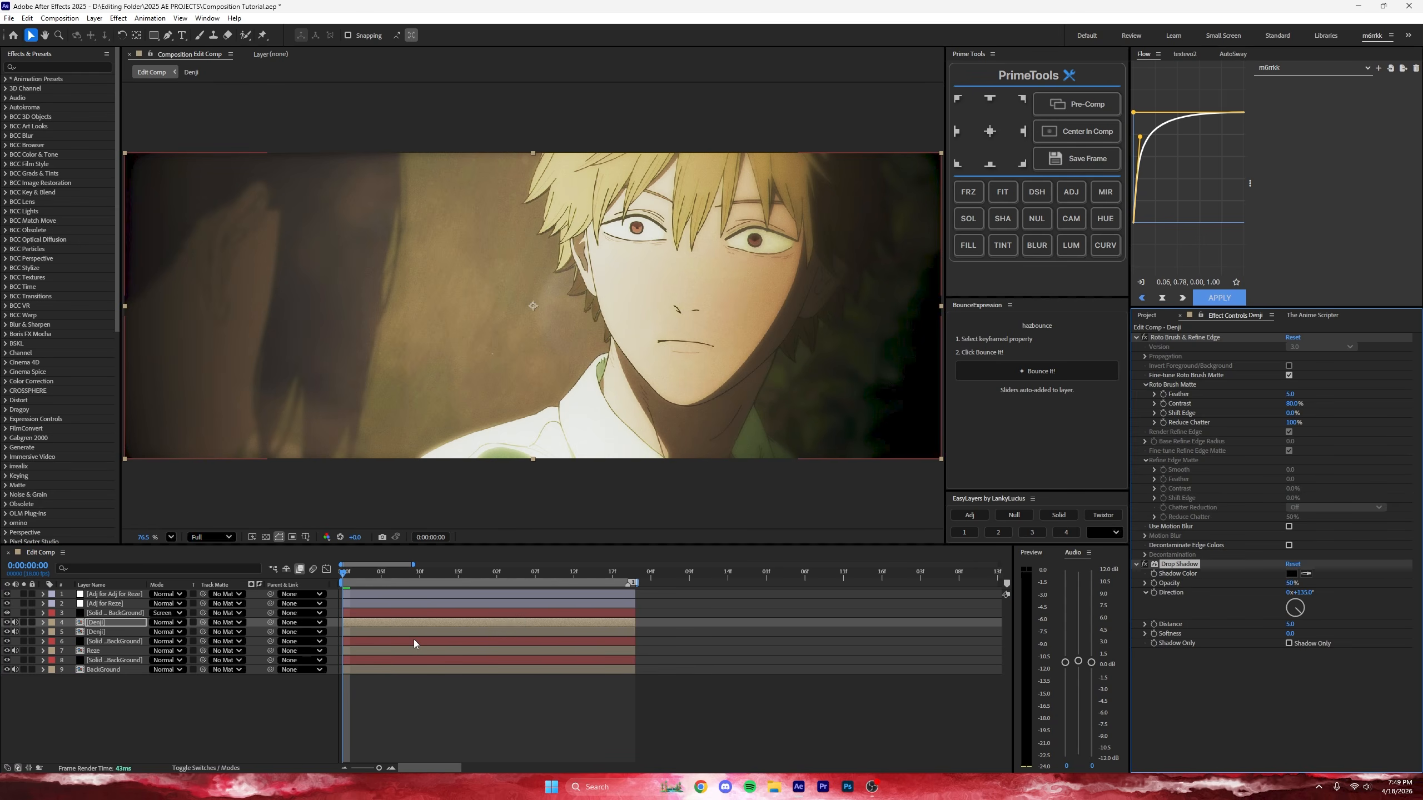
click(1289, 644)
Step: Apply the Set Matte effect to the duplicated Denji layer
key(ctrl+space)
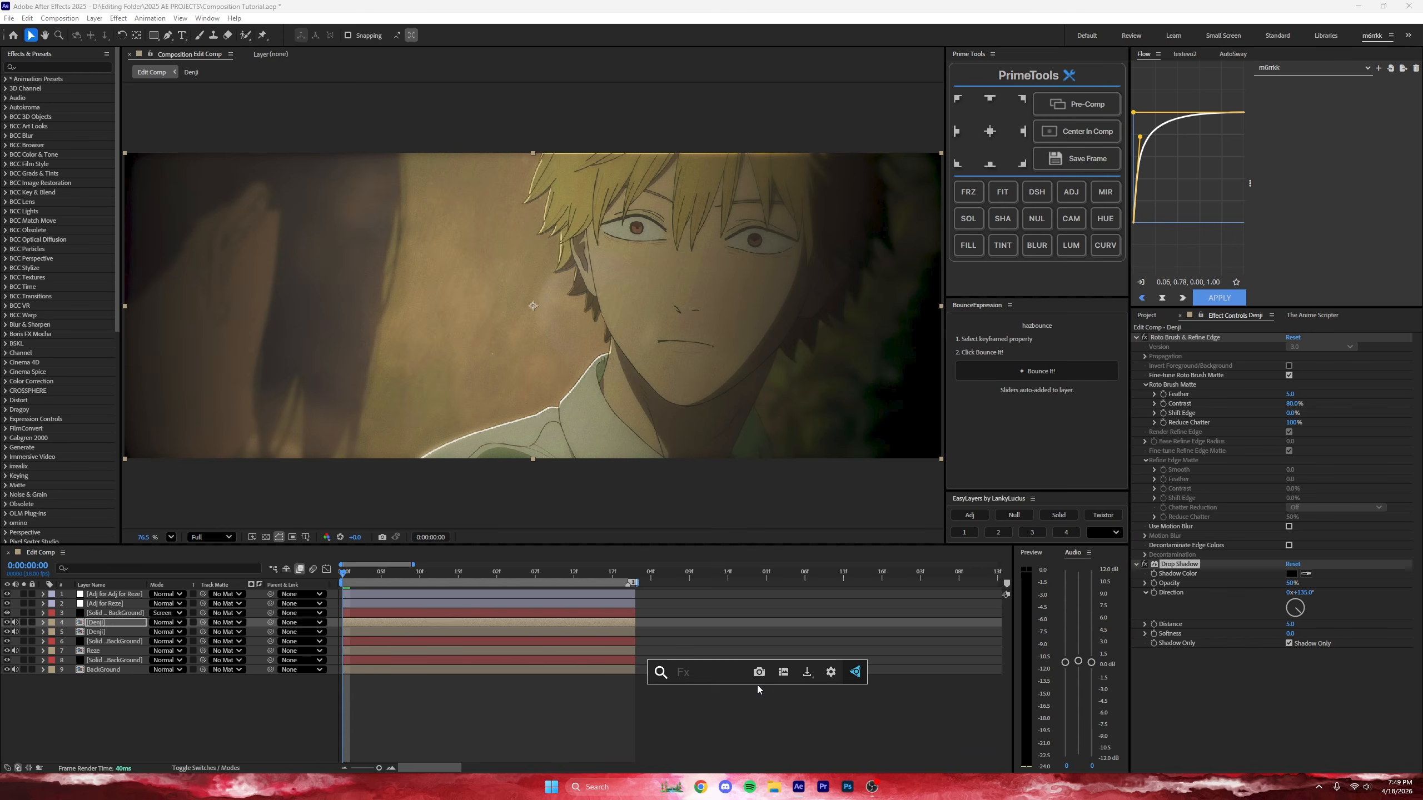
text(set)
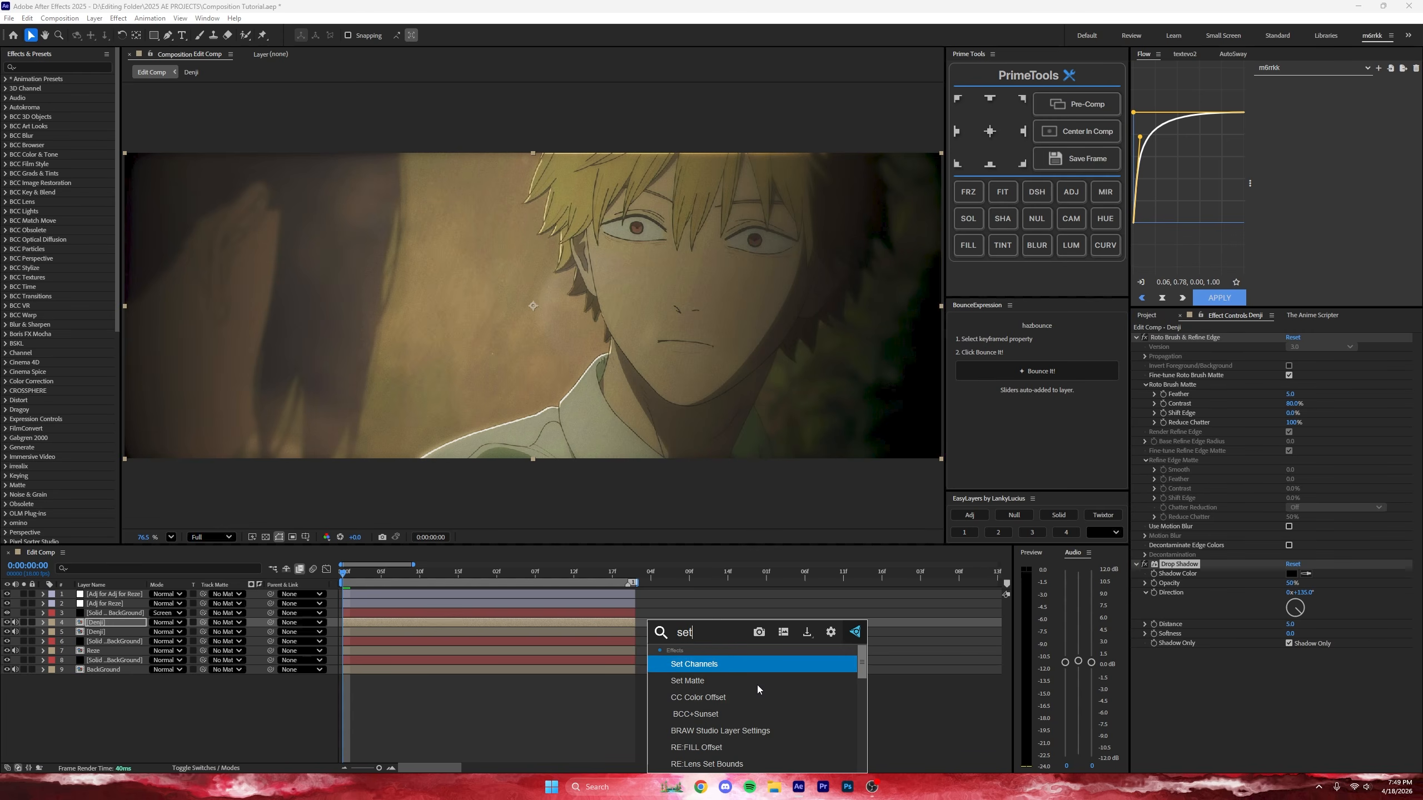
click(757, 683)
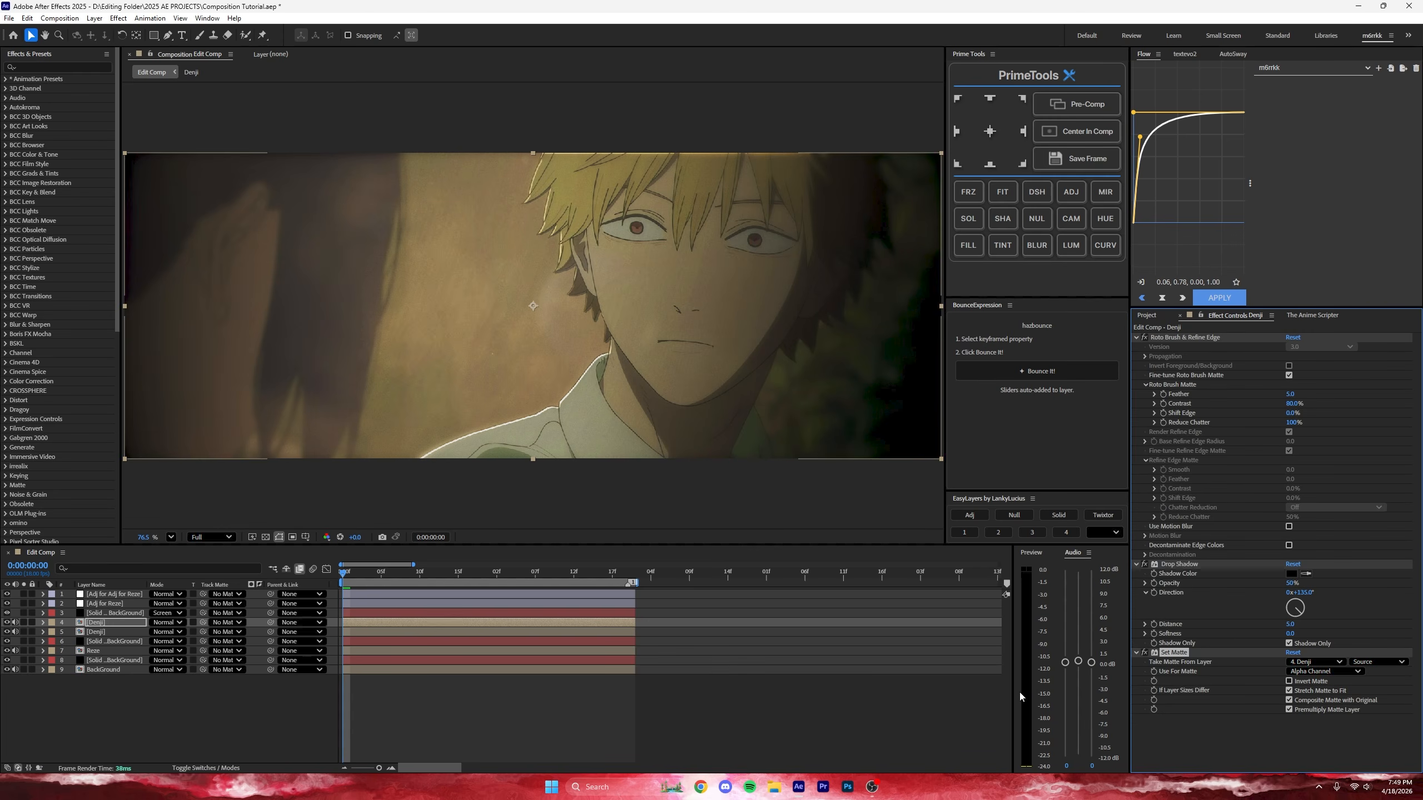
Step: Set the Drop Shadow's Direction to 90° and Distance to 78, and raise its Softness to about 98
drag(1288, 632, 1307, 603)
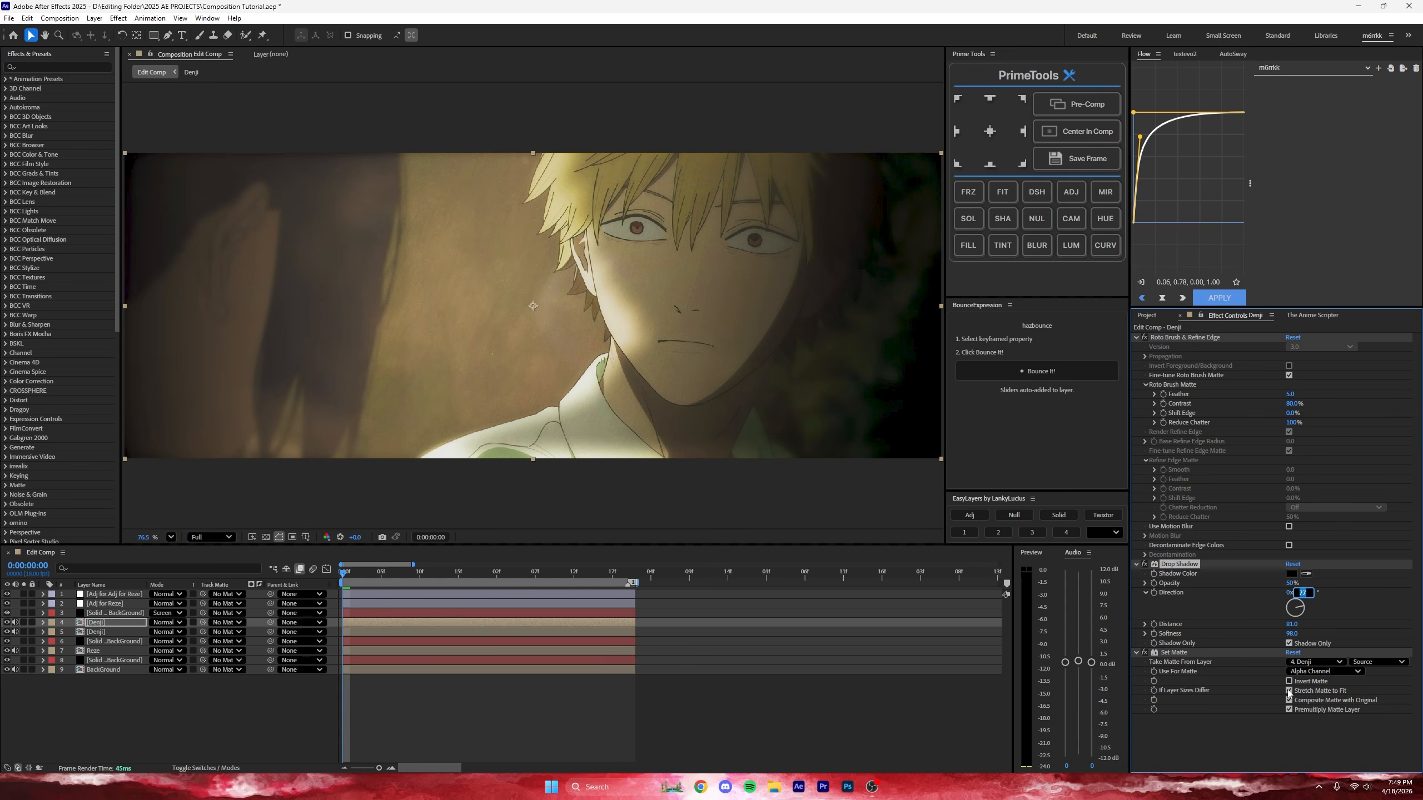
key(Return)
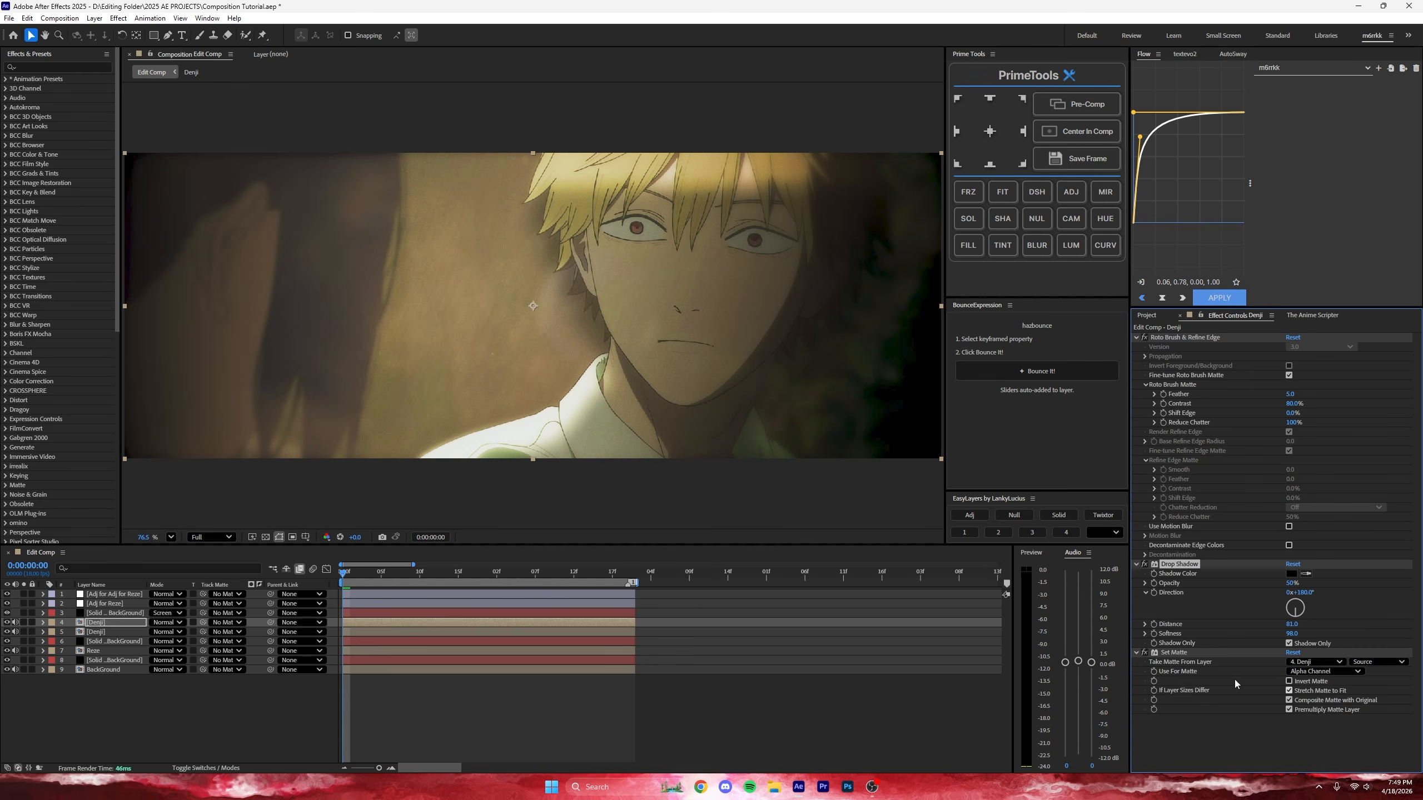
drag(1304, 601, 1309, 612)
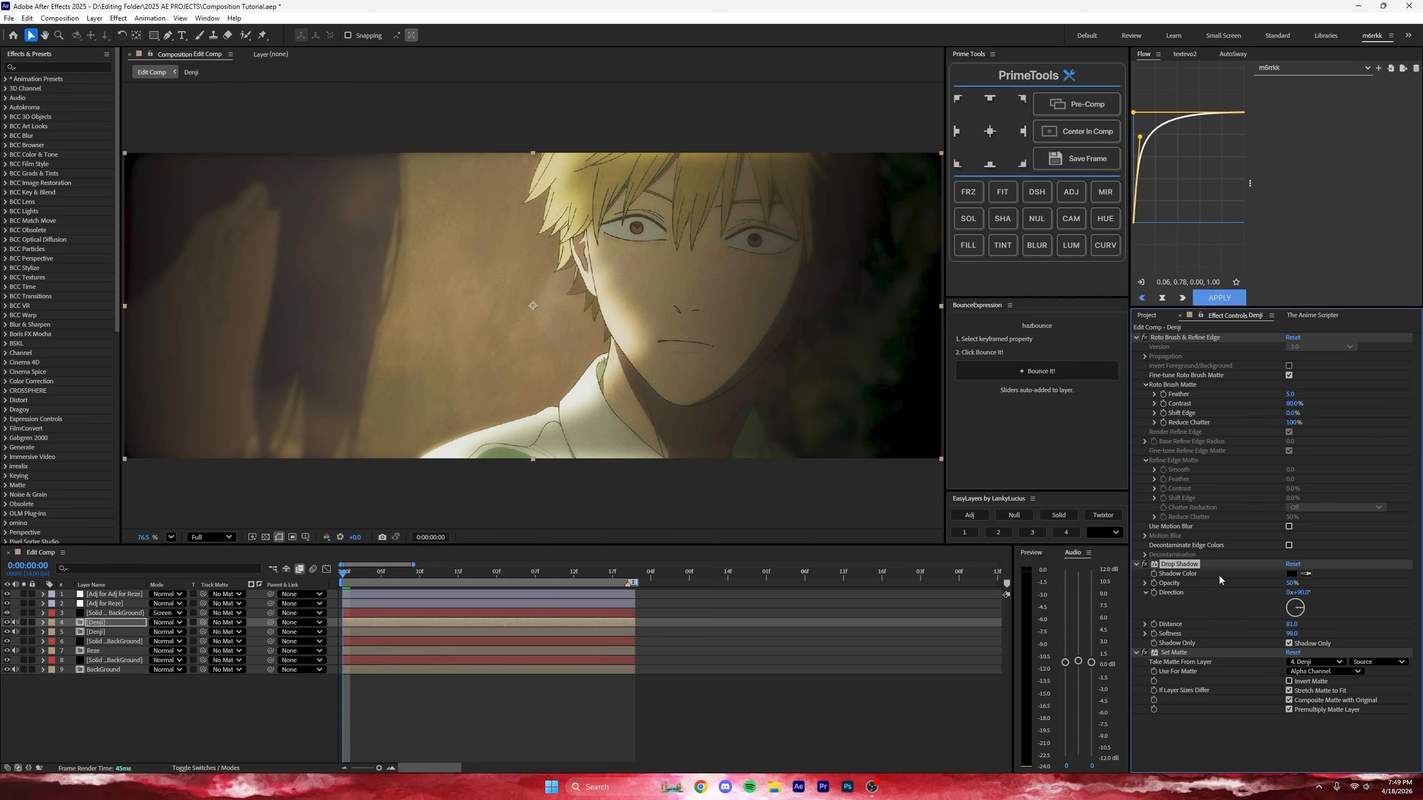
drag(1293, 629, 1288, 630)
Step: Apply CC Composite to the duplicated Denji layer with the Multiply transfer mode
key(ctrl+space)
text(cc com)
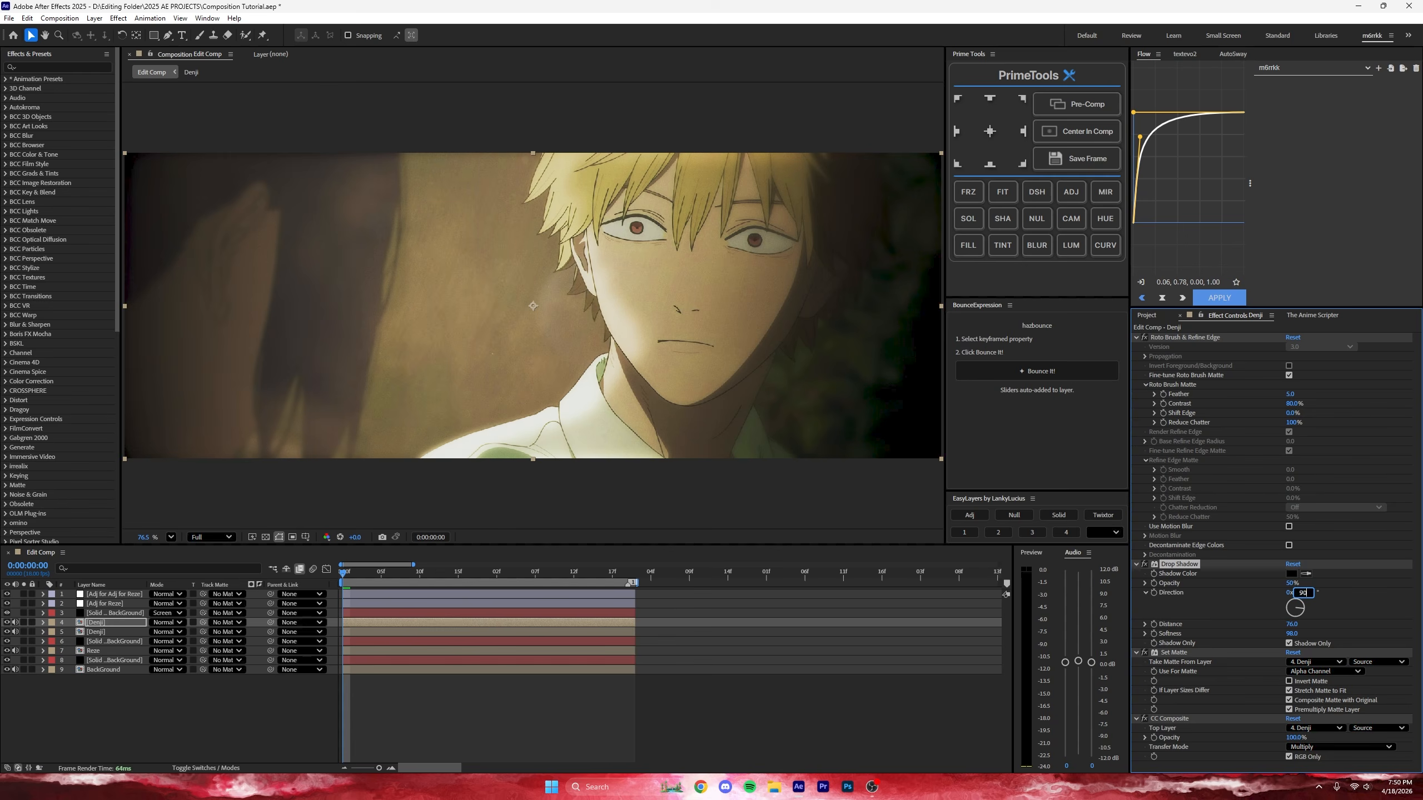
key(Return)
click(1335, 622)
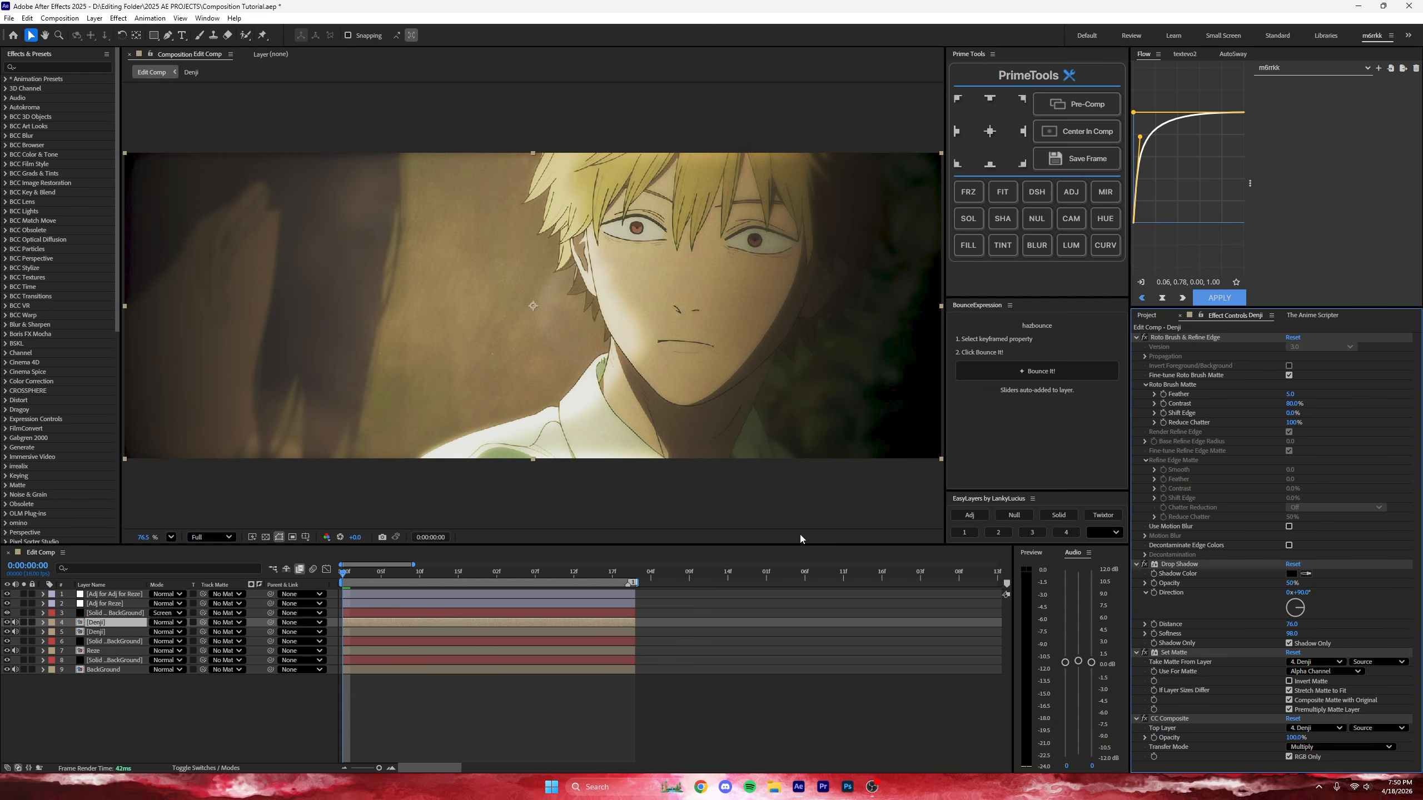
Step: Increase the Drop Shadow's Distance to 131 and Softness to 207 on the duplicated Denji layer
drag(1291, 624, 1331, 636)
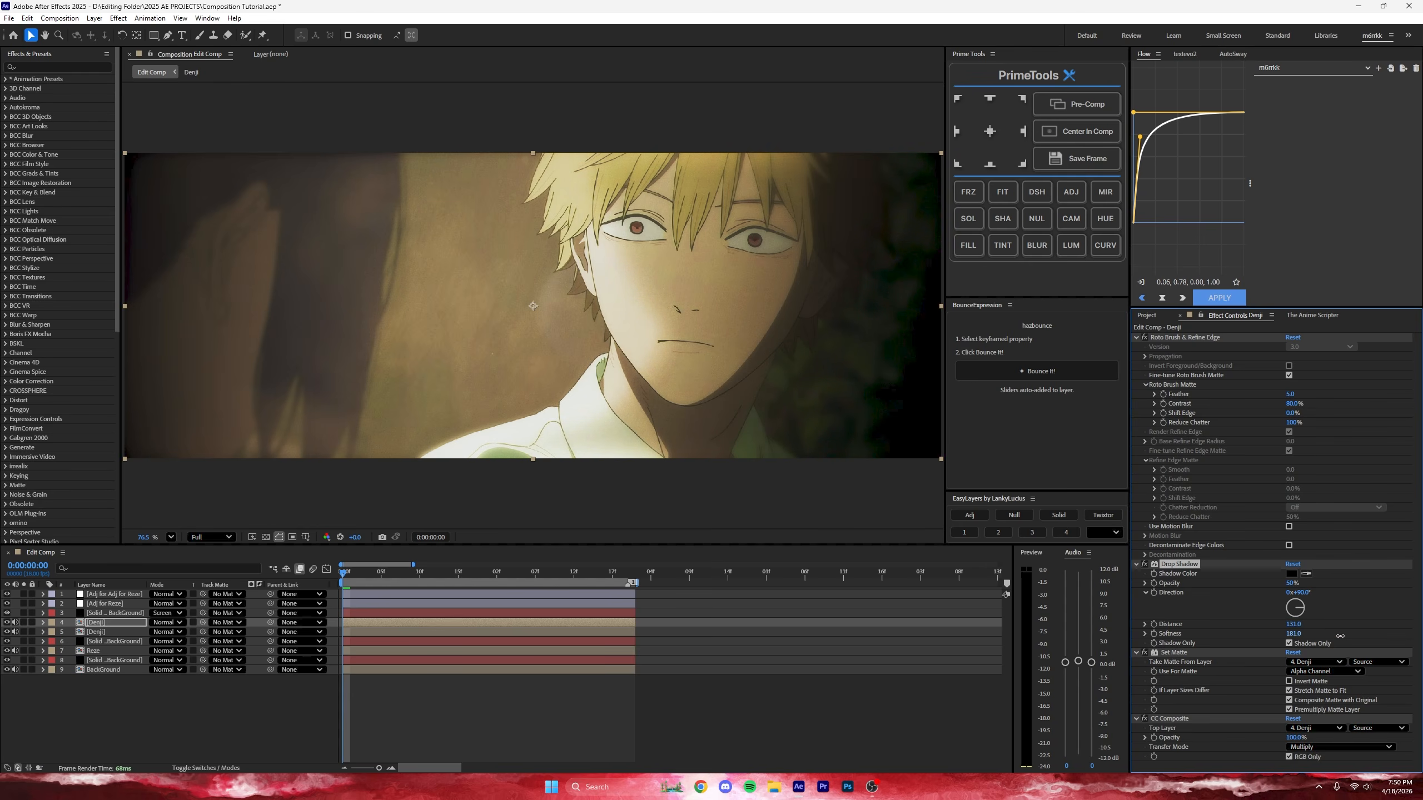
click(406, 706)
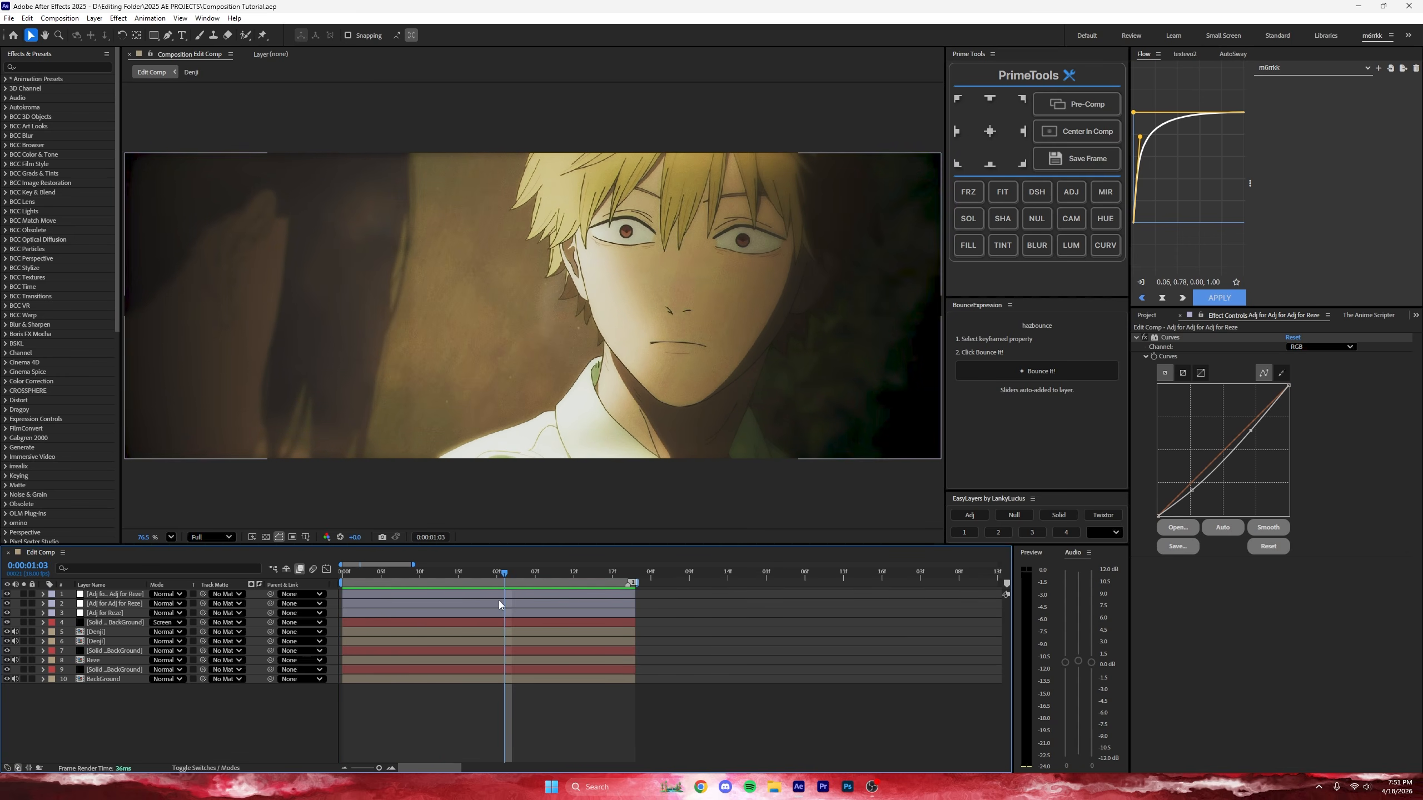
Step: Play back the composition and select the upper Denji layer to check its shadow effects
key(space)
click(402, 632)
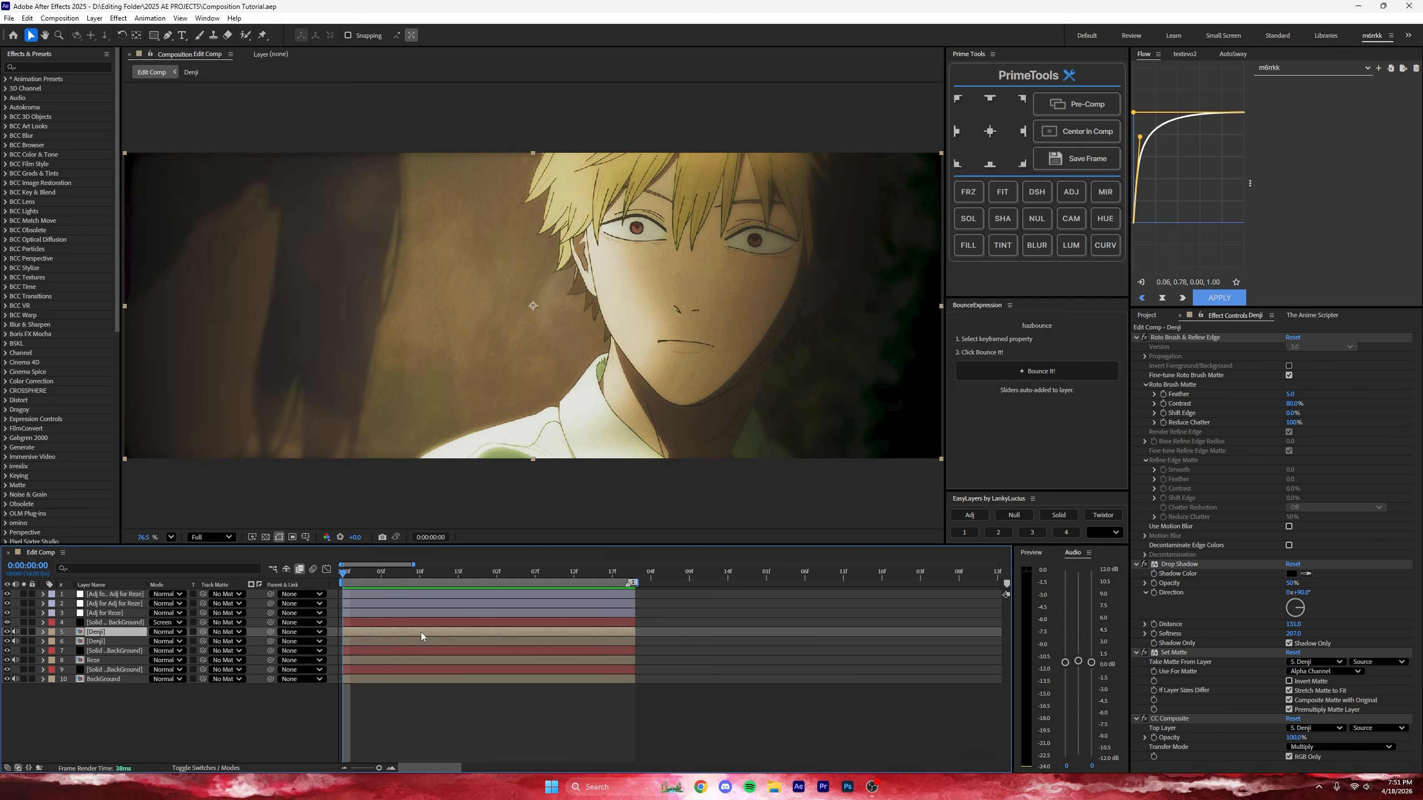
Step: Duplicate the Screen-mode Optical Flares solid above the Denji layers to intensify the light
click(427, 623)
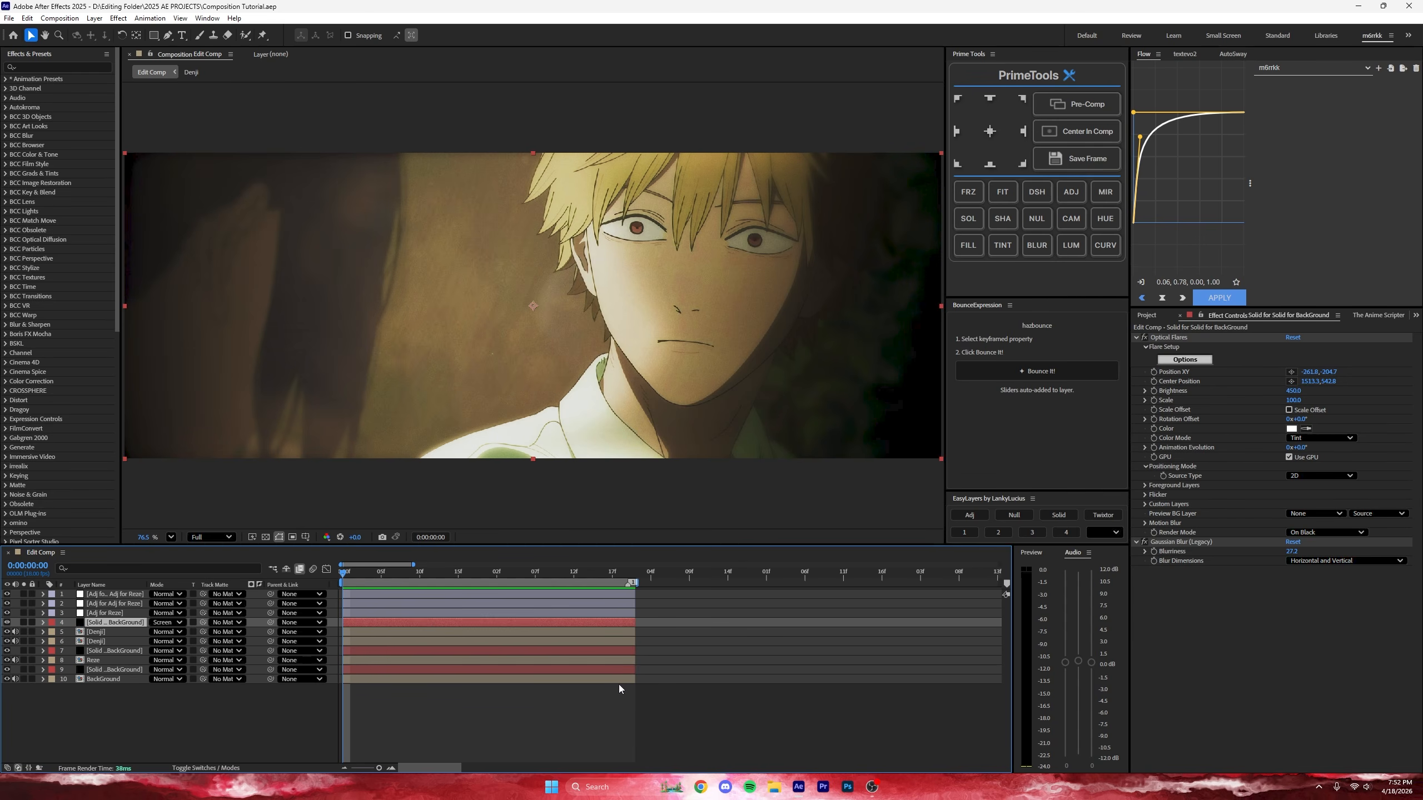
key(ctrl+d)
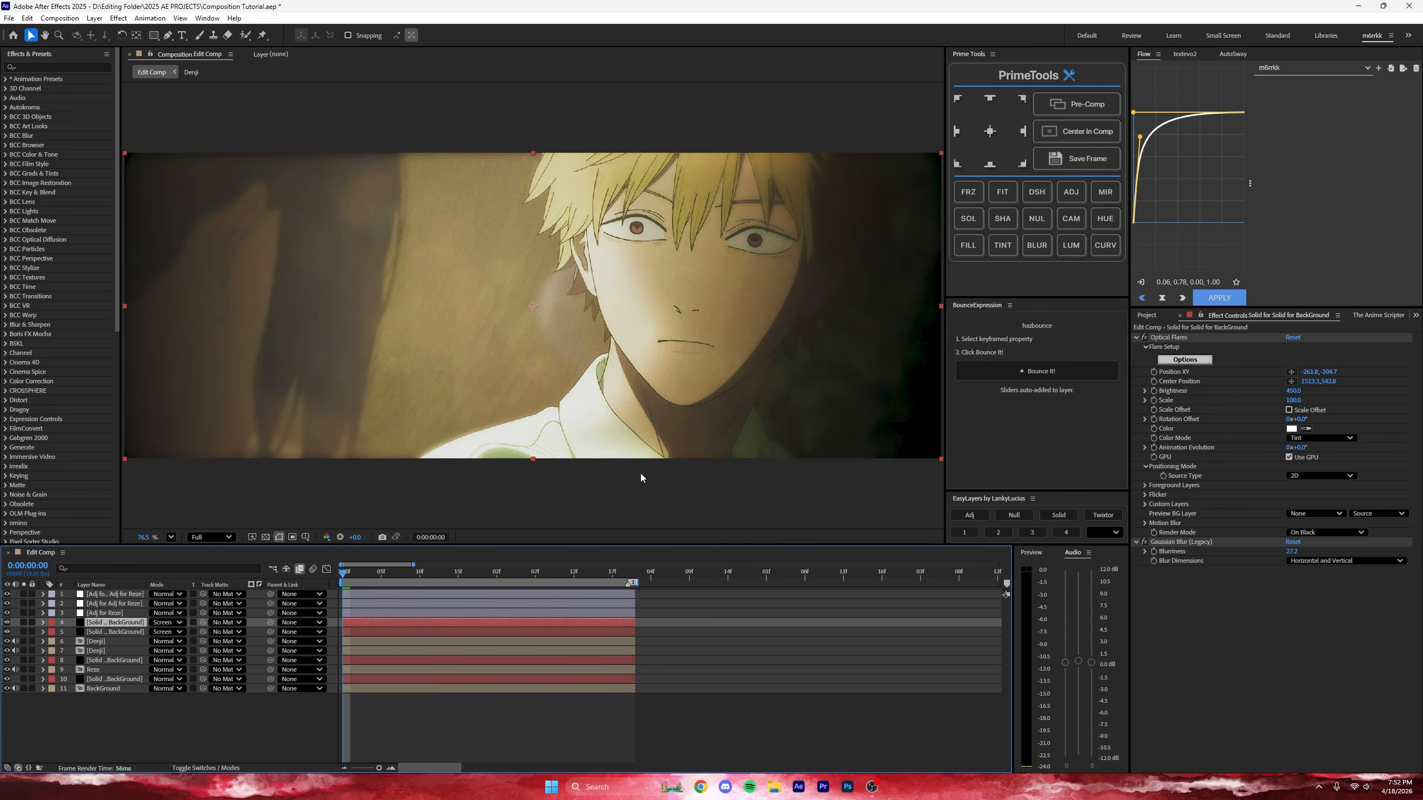
key(space)
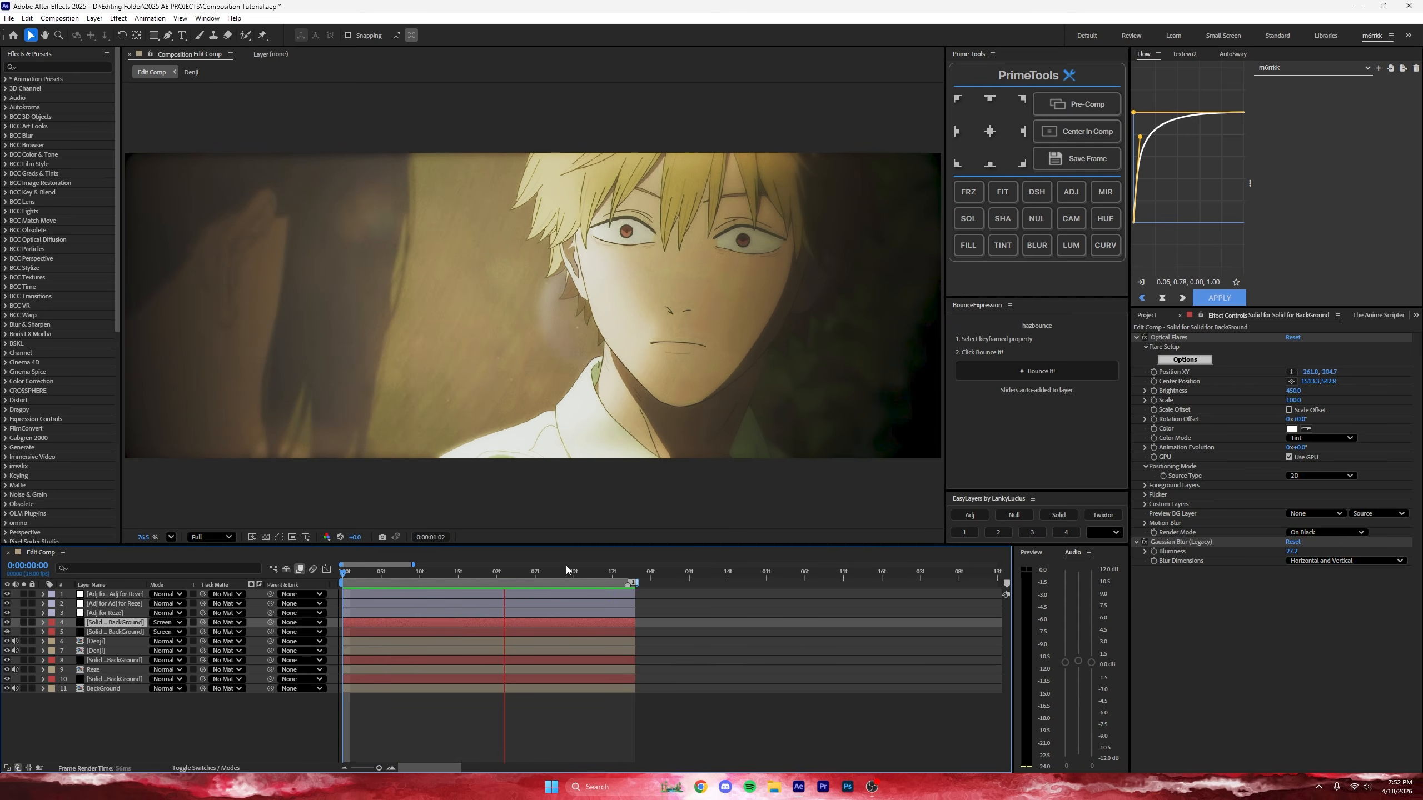
Step: Preview the composition with the doubled flare and save the project
scroll(742, 409, down, 2)
key(space)
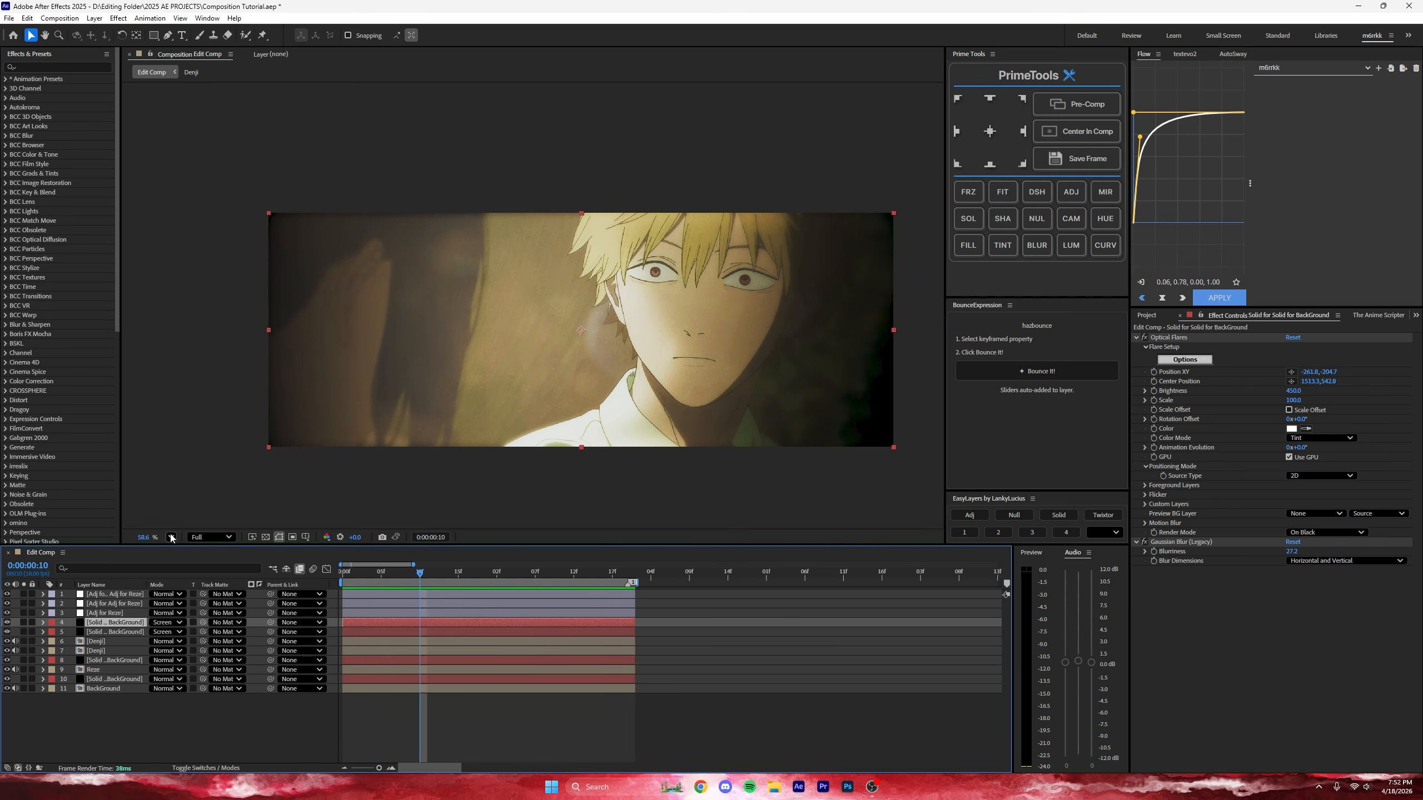
key(space)
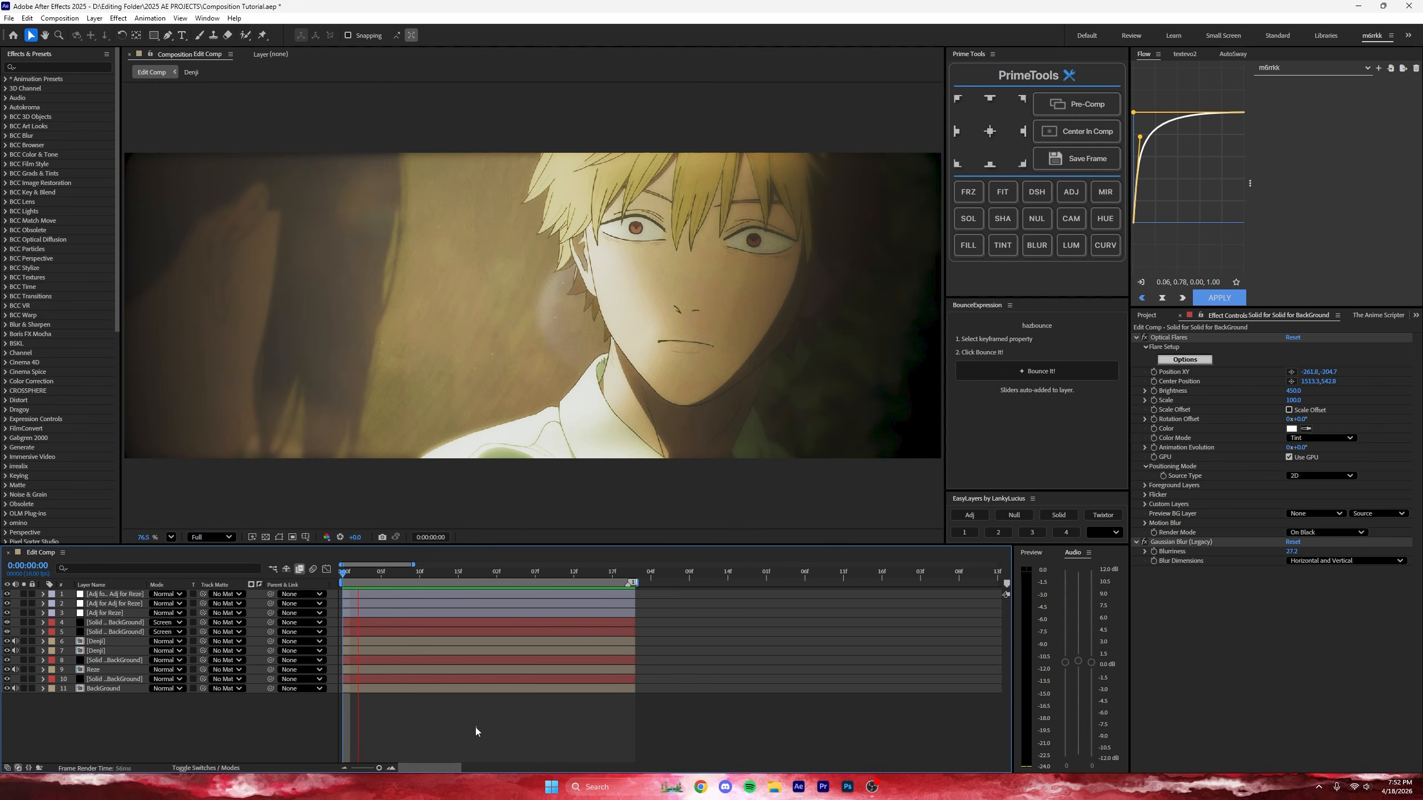
key(ctrl+s)
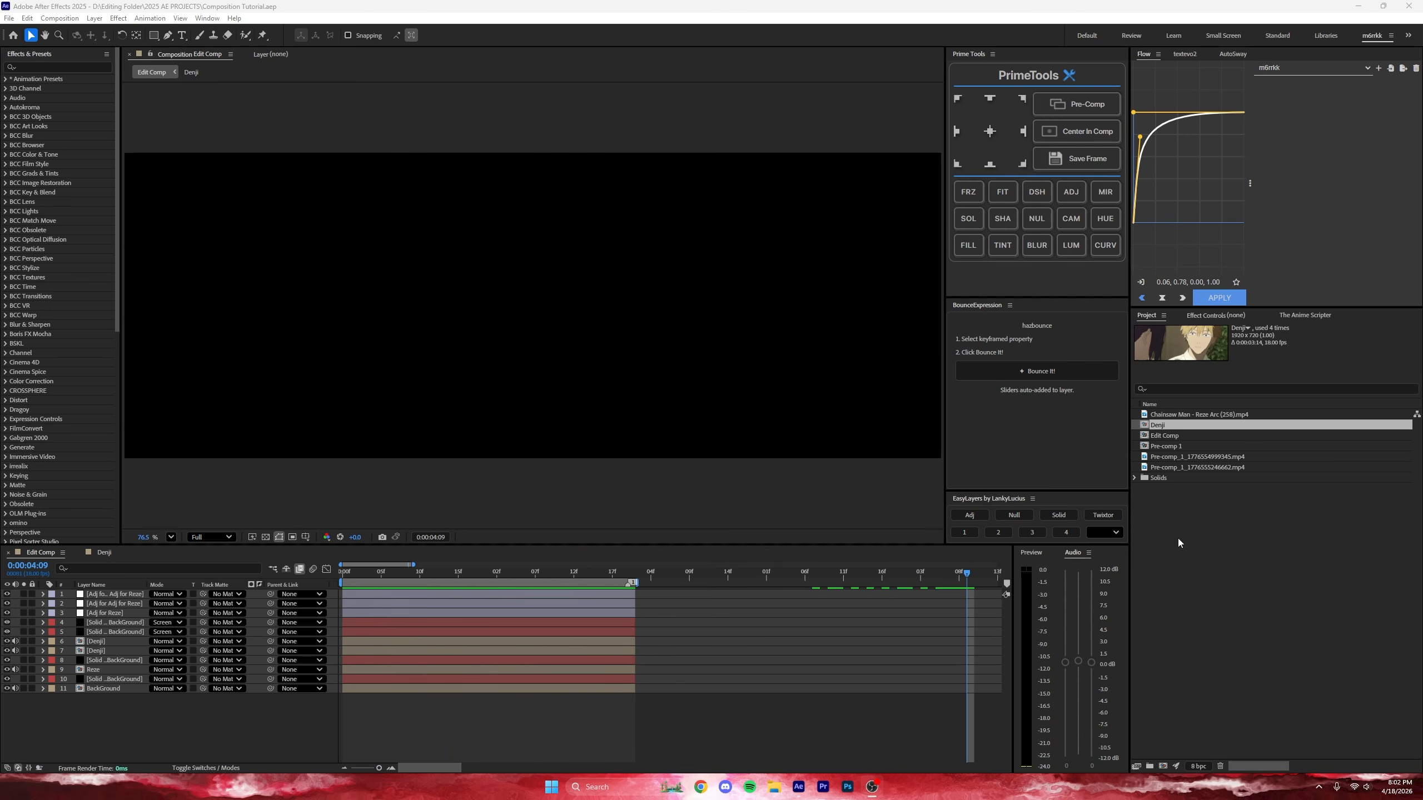
Step: Copy the source clip Pre-comp_1_1776555246662.mp4 from the Denji comp into Edit Comp, placed after the graded layers, and play back both versions
click(106, 552)
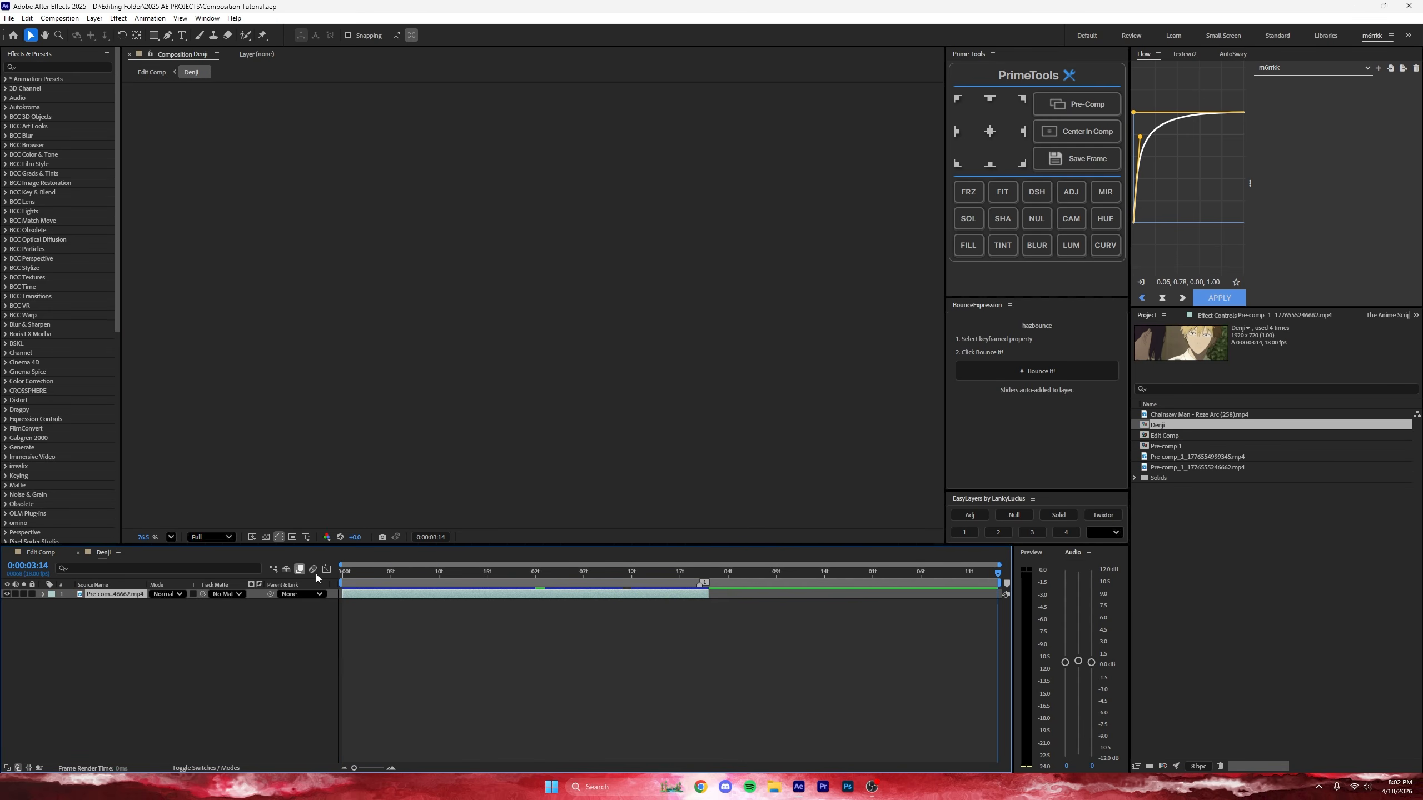
drag(449, 576, 343, 580)
click(493, 651)
click(491, 596)
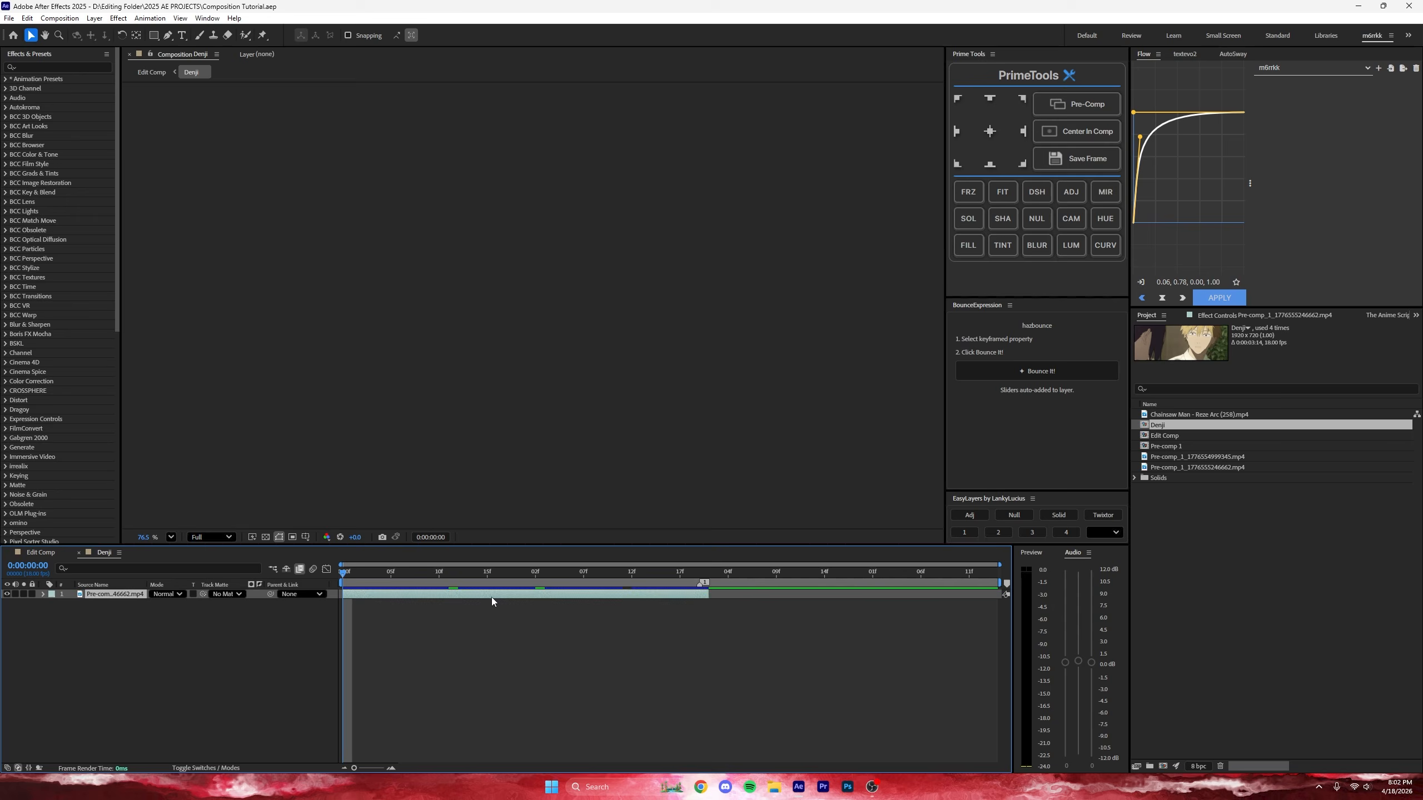
click(38, 553)
key(space)
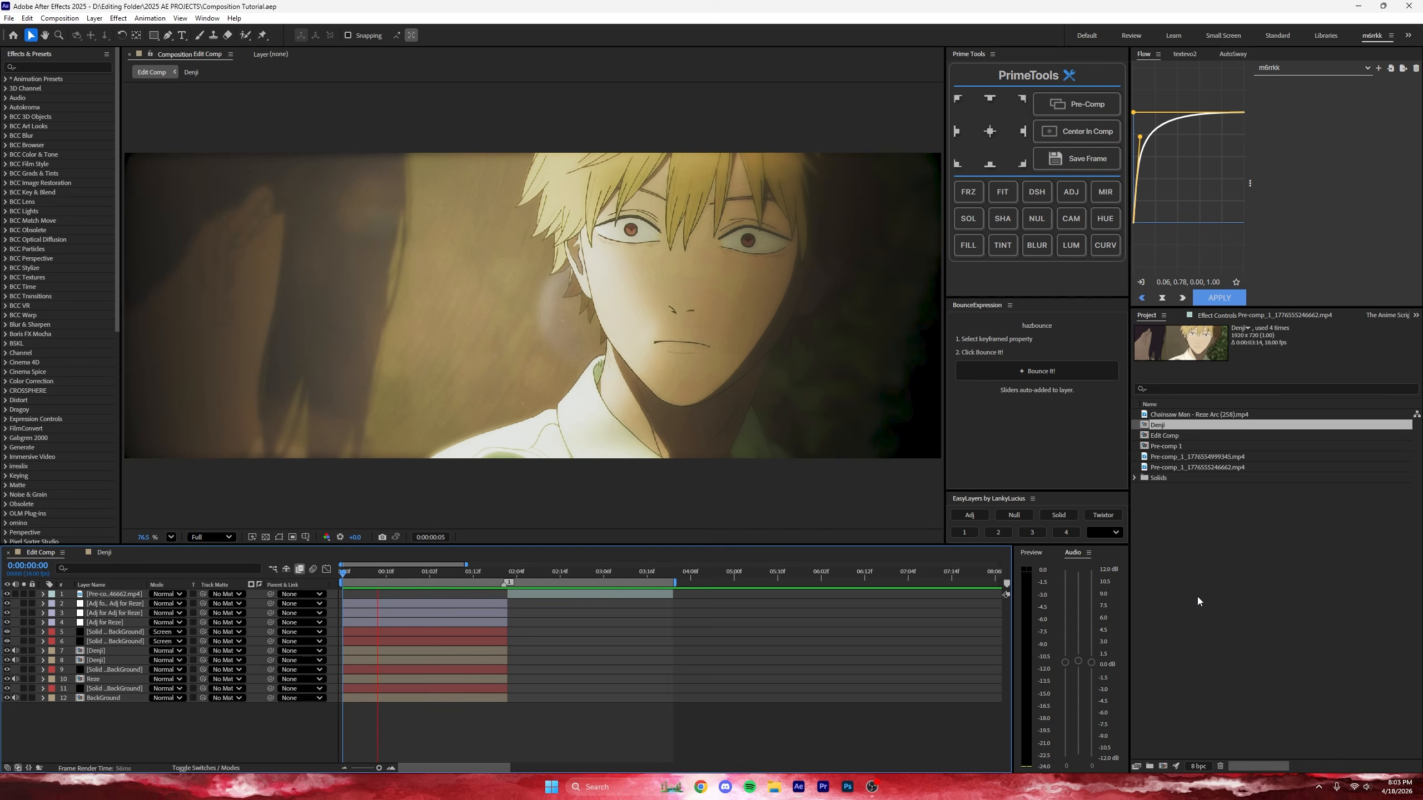
click(1198, 597)
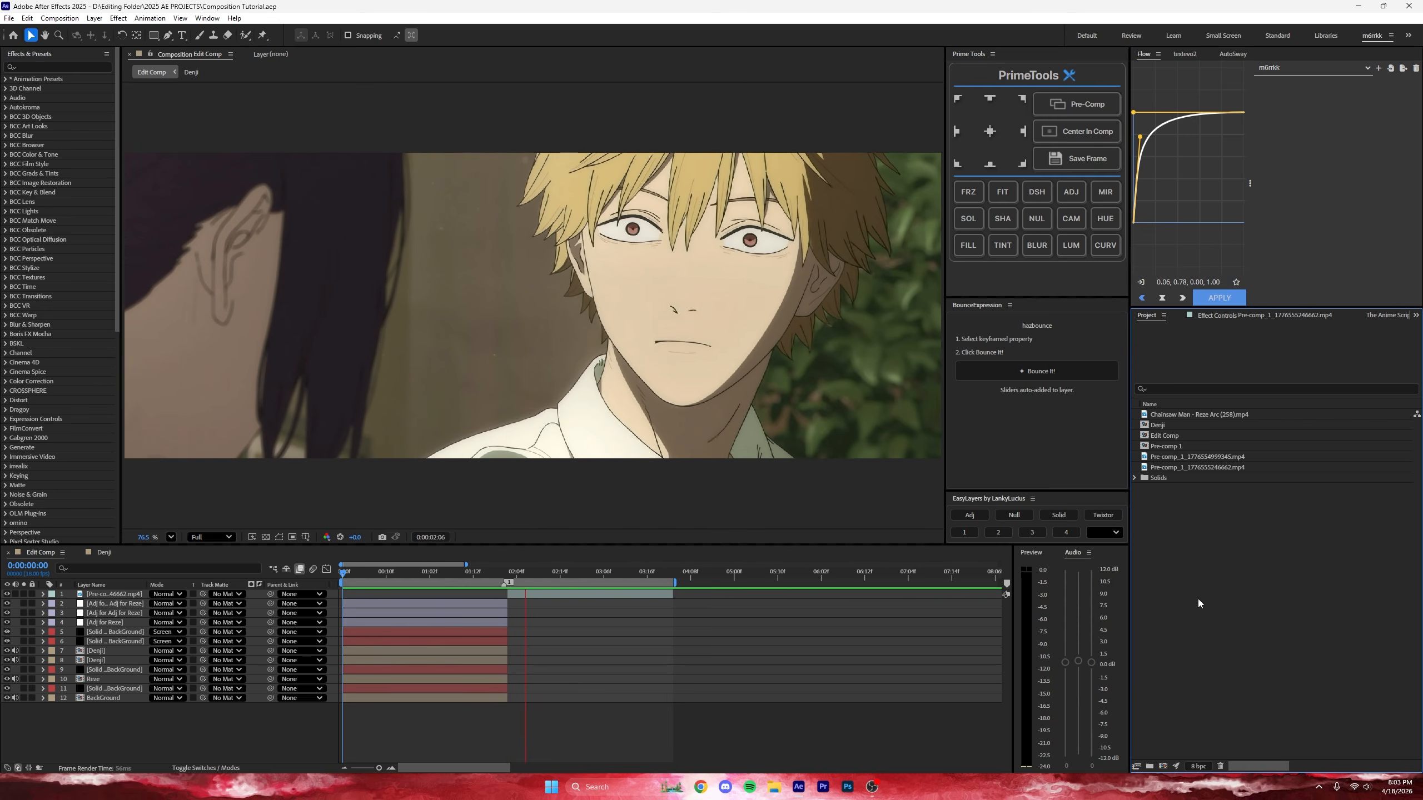